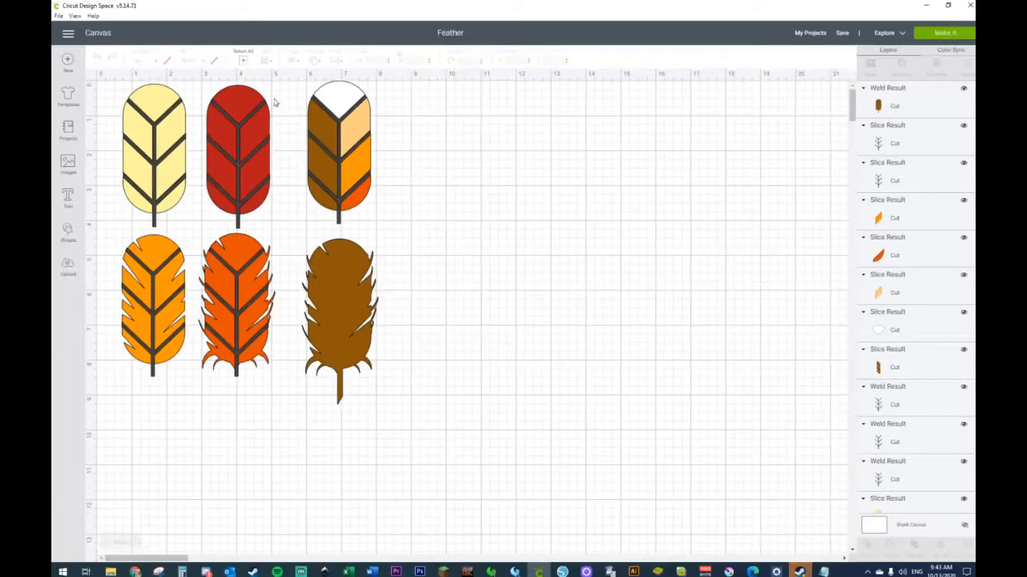
left_click_drag(233, 187, 460, 210)
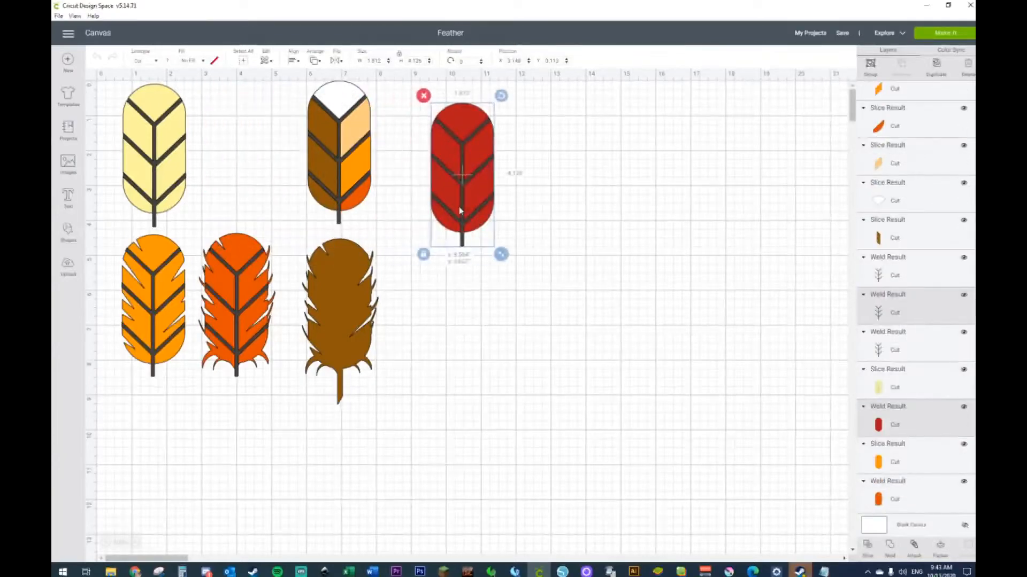
left_click_drag(237, 106, 680, 206)
left_click(612, 280)
left_click_drag(626, 245, 652, 250)
left_click(97, 58)
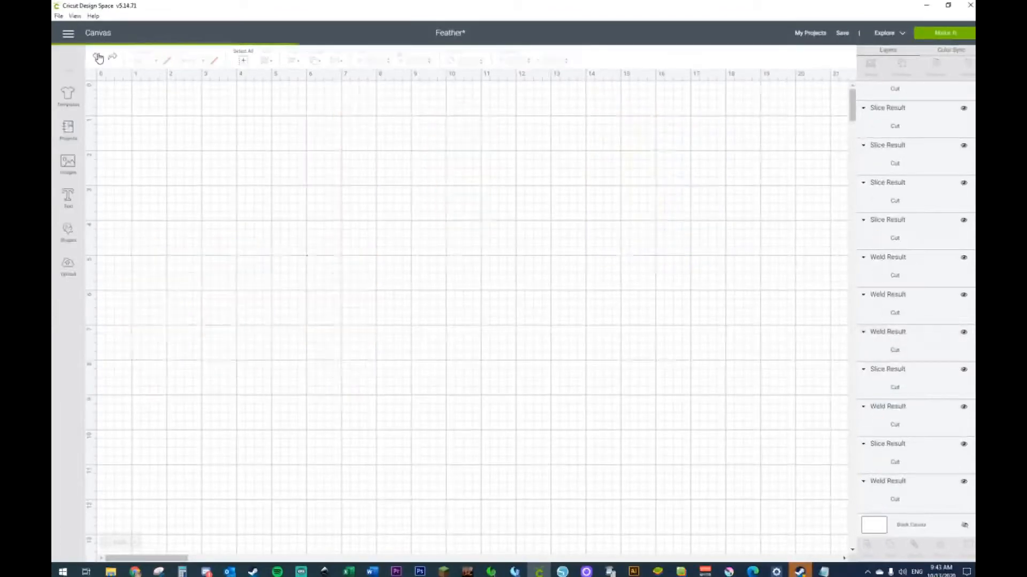
left_click(98, 58)
left_click(99, 57)
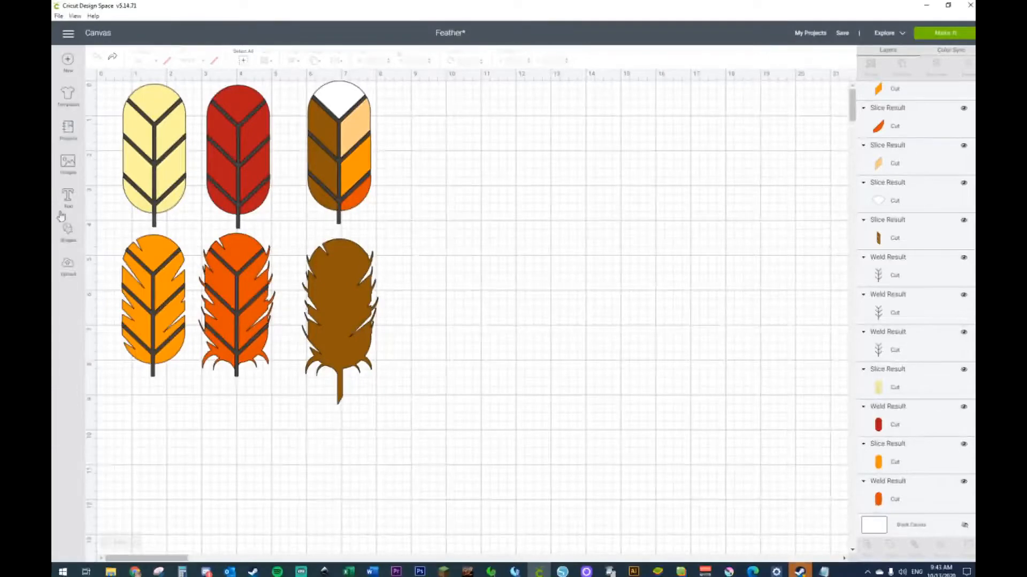
Insert a square and place it in the empty canvas area beside the existing feathers.
left_click(67, 231)
left_click(107, 165)
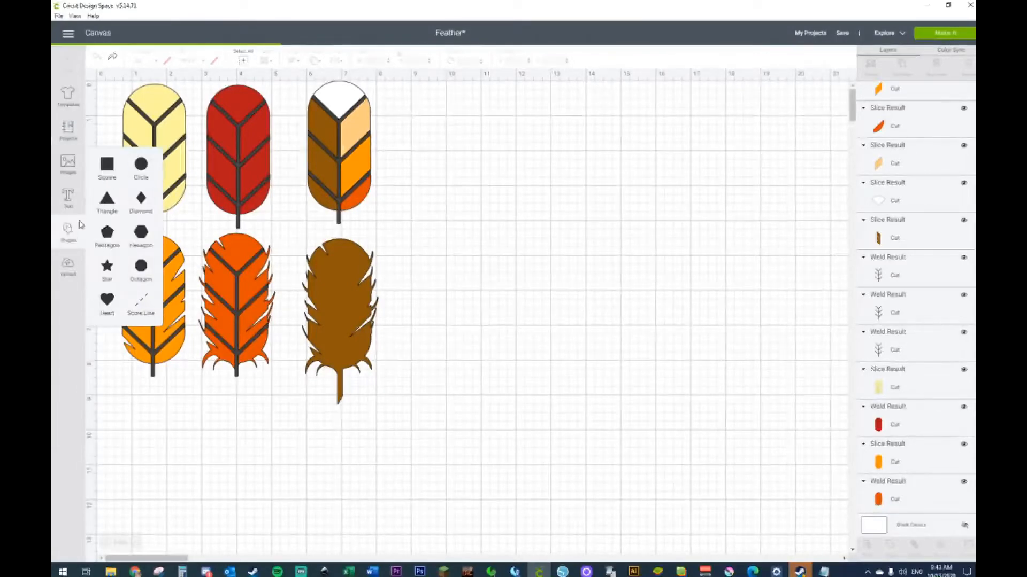
left_click_drag(222, 159, 625, 251)
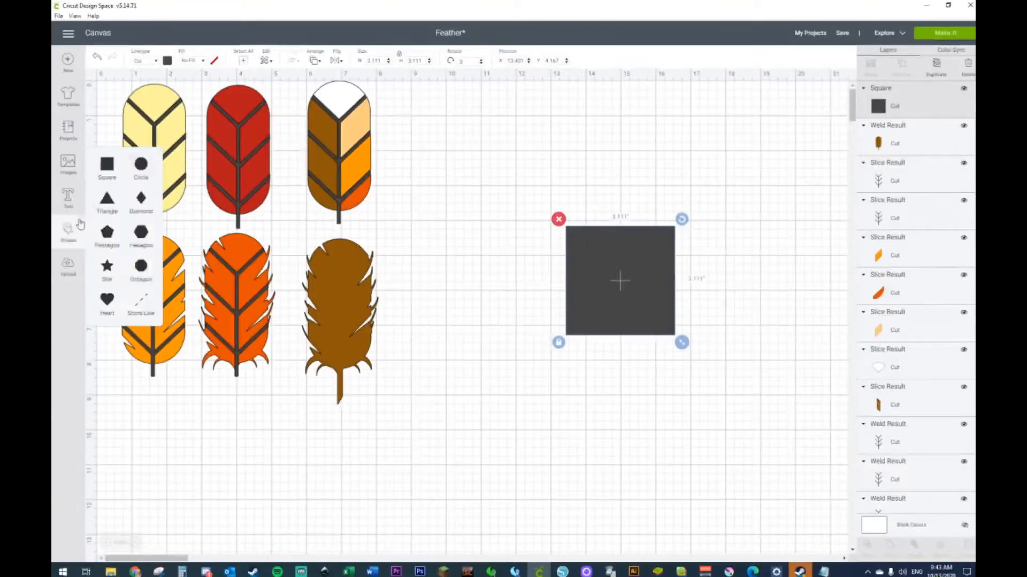
Insert a circle and place it over the square's upper part, lining up its sides with the square's to form a rounded top.
left_click(141, 165)
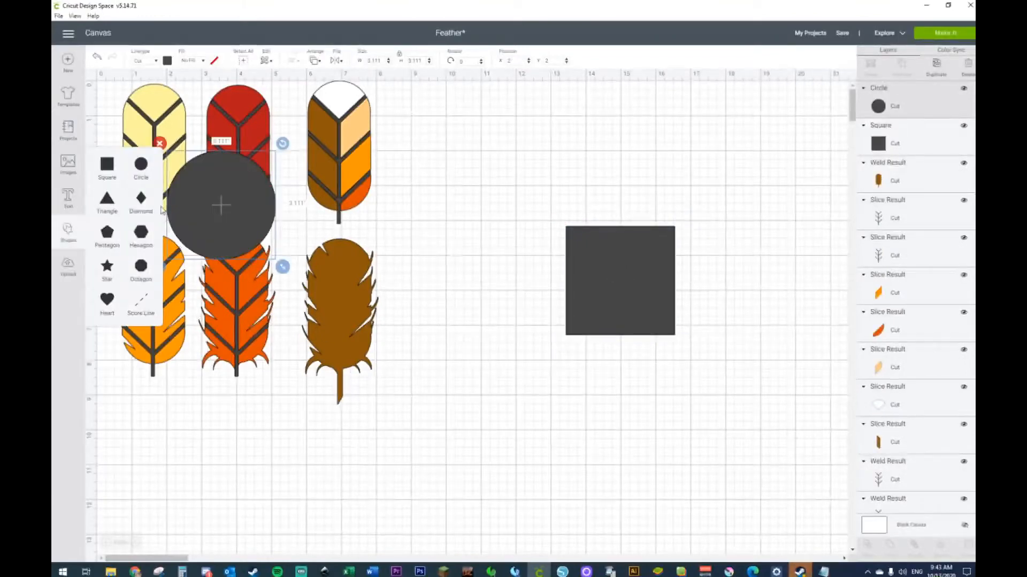
left_click_drag(229, 199, 627, 230)
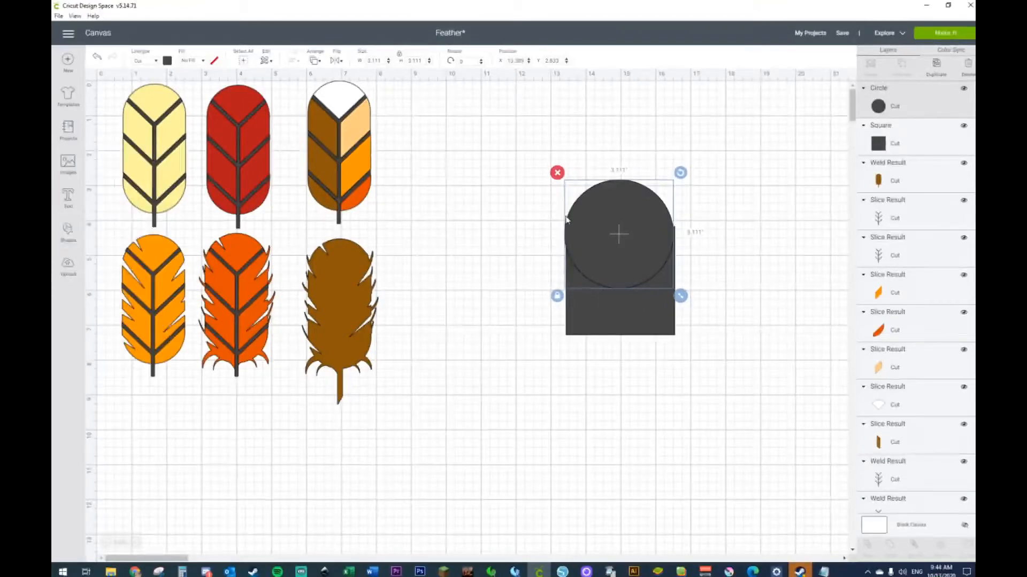
left_click(495, 231)
left_click(635, 255)
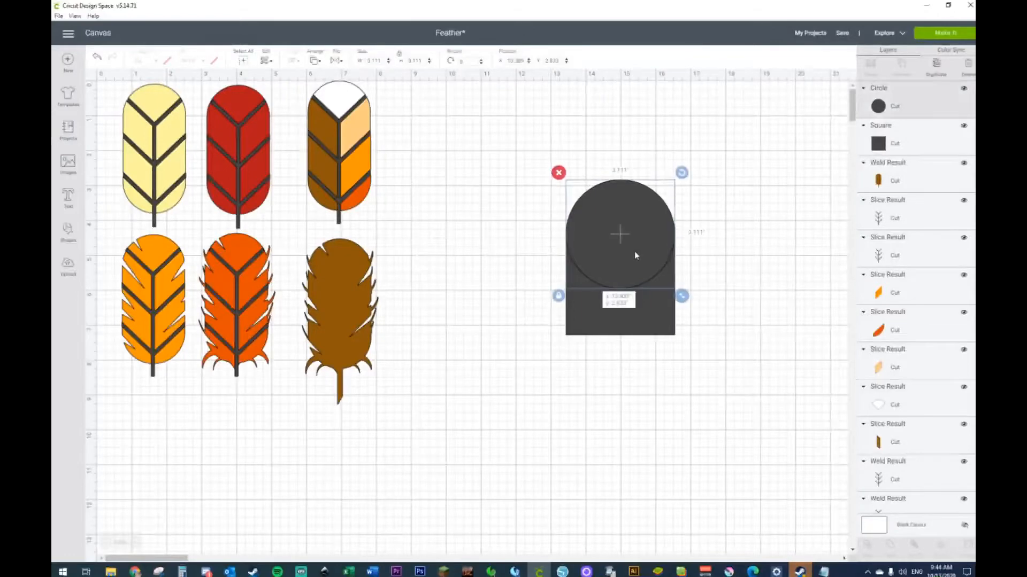
left_click(520, 169)
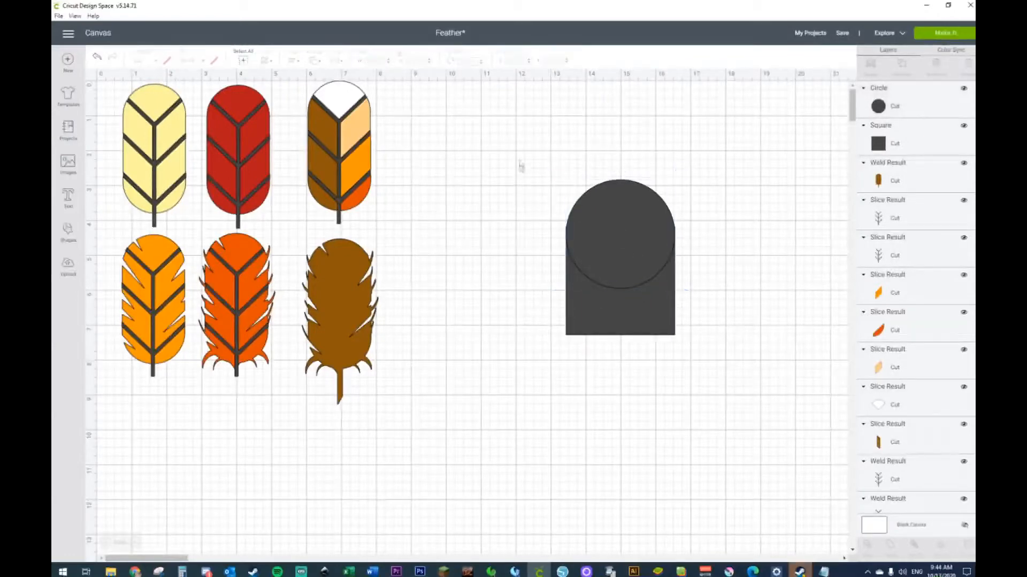
left_click(591, 217)
left_click_drag(591, 217, 591, 216)
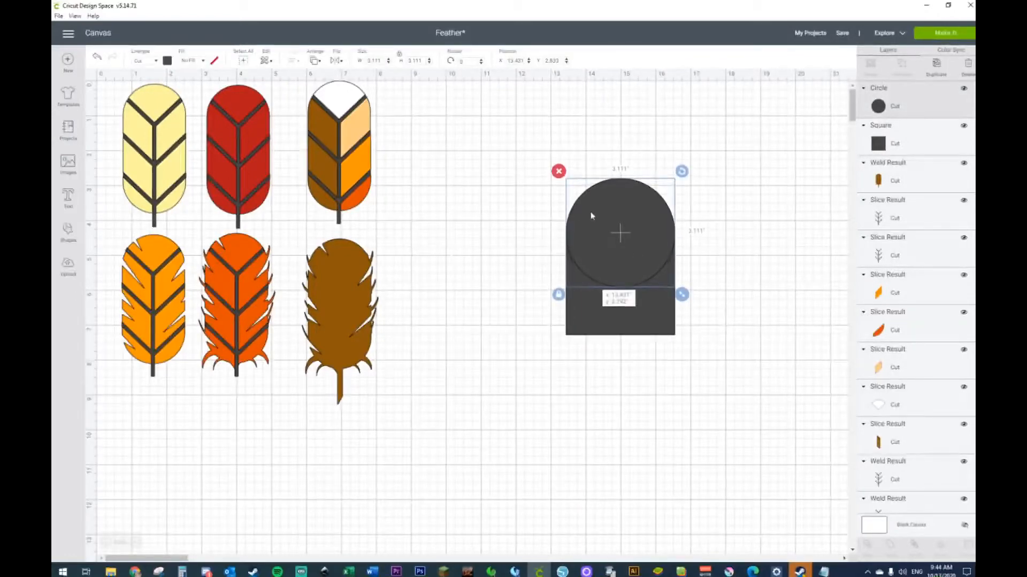
left_click(522, 220)
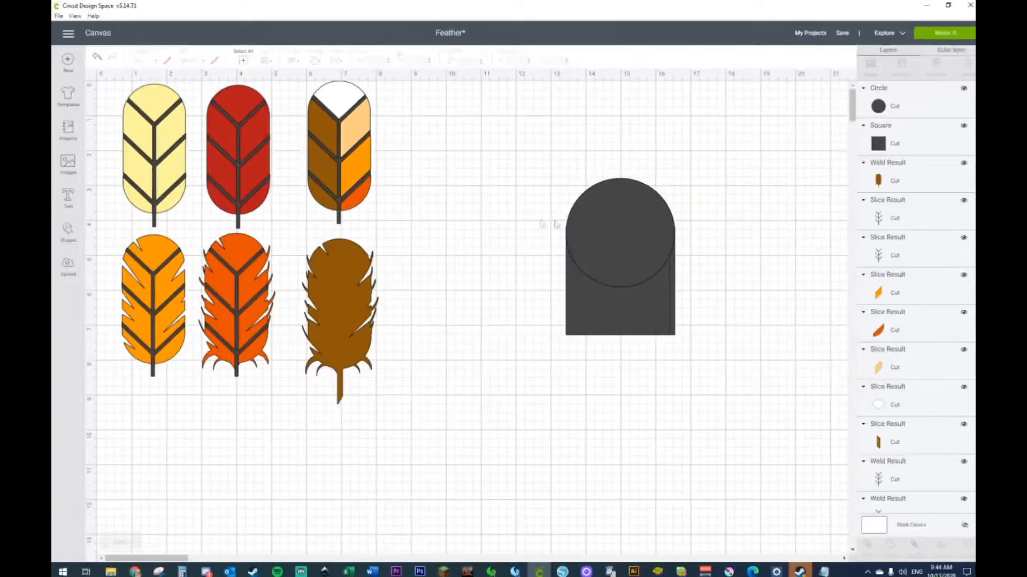
left_click(588, 227)
left_click_drag(588, 228, 591, 225)
left_click(508, 269)
Center the circle and square horizontally on each other and weld them into one arch shape.
left_click_drag(539, 170, 682, 337)
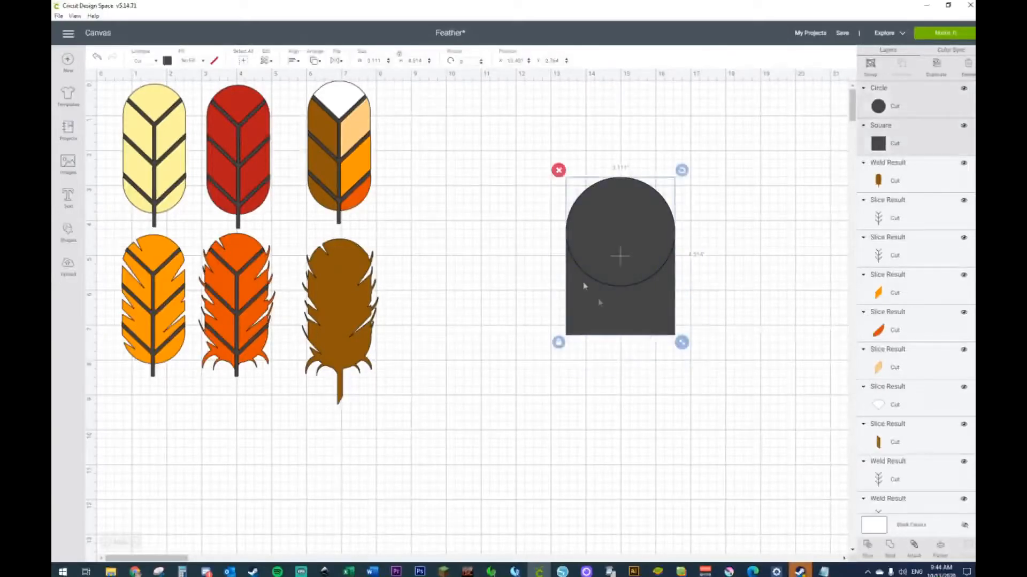
left_click(293, 61)
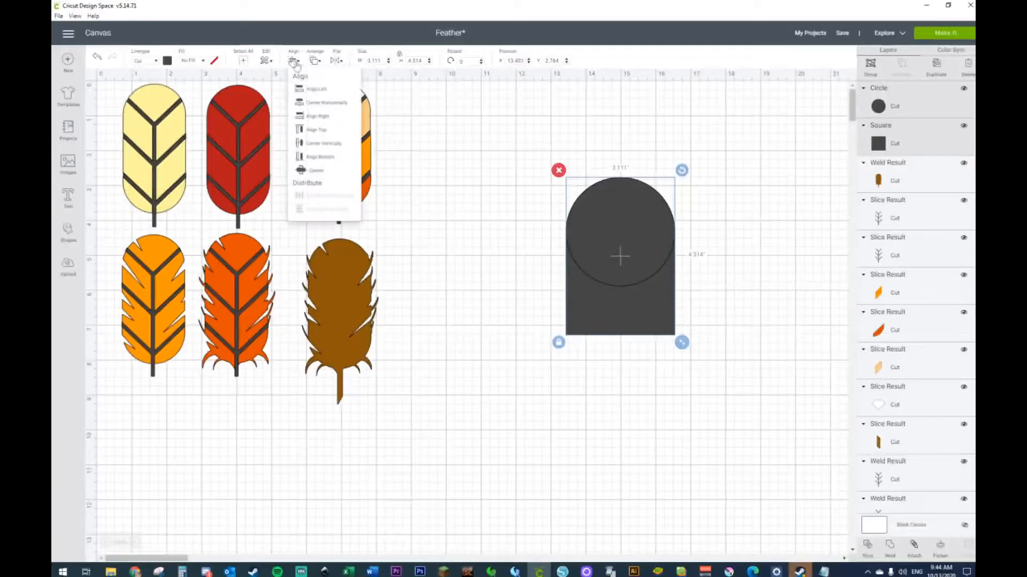
left_click(321, 103)
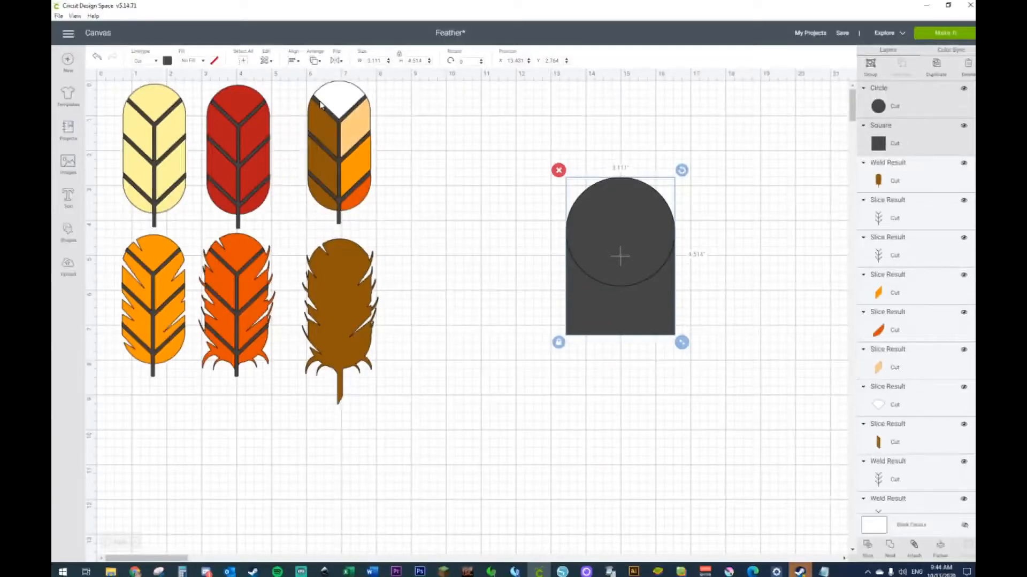
right_click(586, 277)
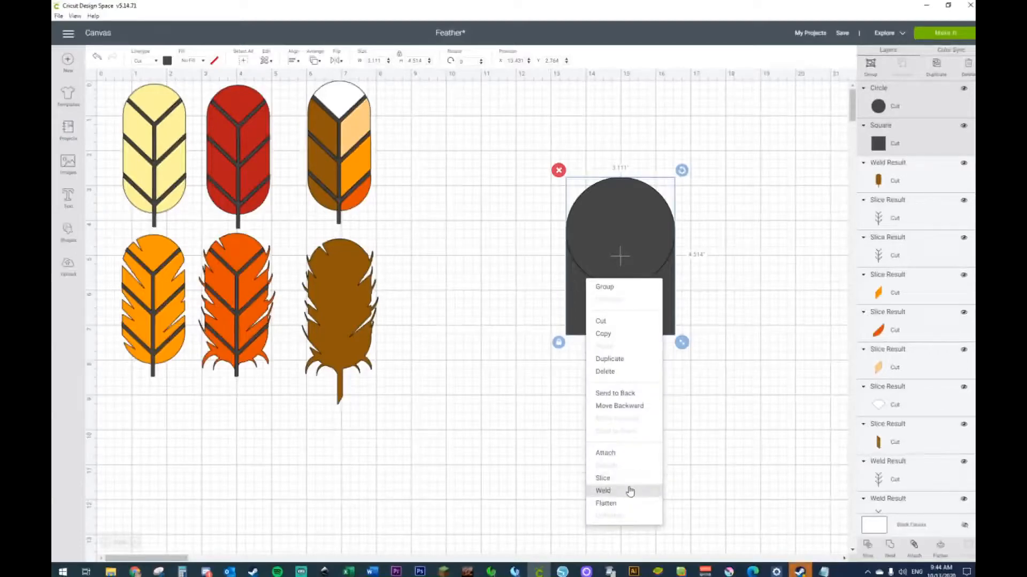
left_click(630, 492)
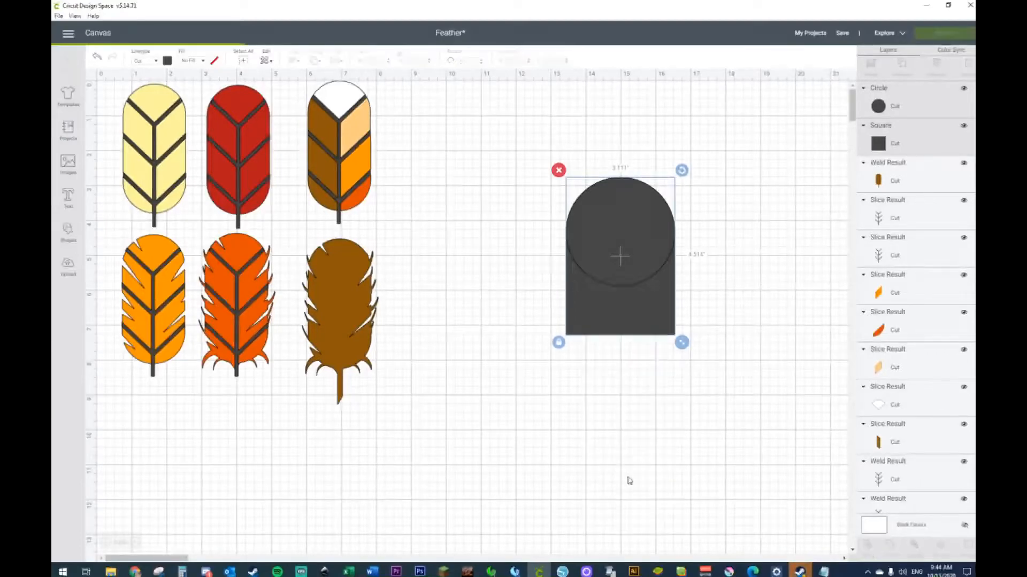
Duplicate the welded arch, flip the copy vertically, and overlap it with the original's lower part to form a capsule.
left_click_drag(620, 290, 520, 286)
key("ctrl+d")
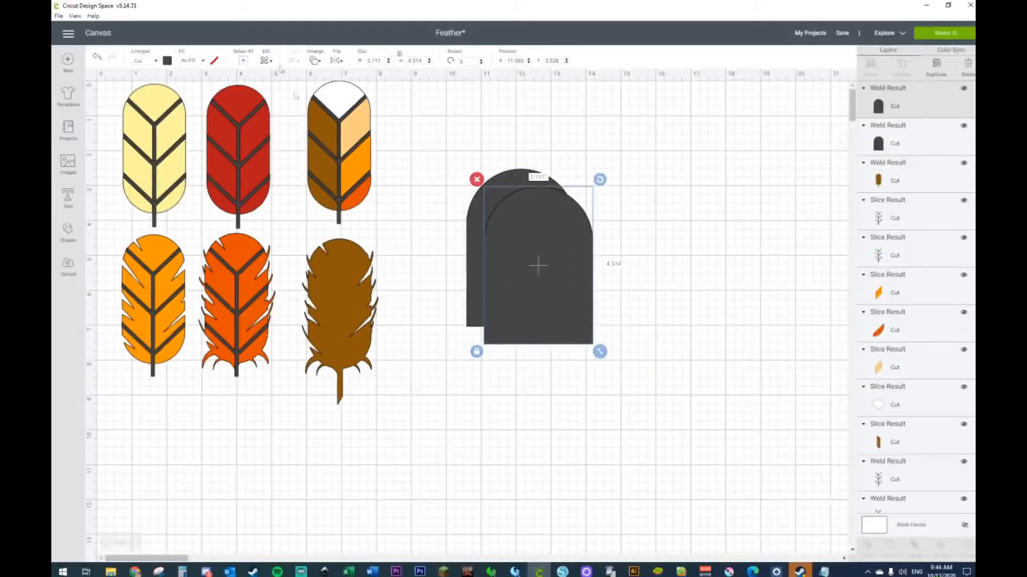
left_click_drag(548, 237, 535, 264)
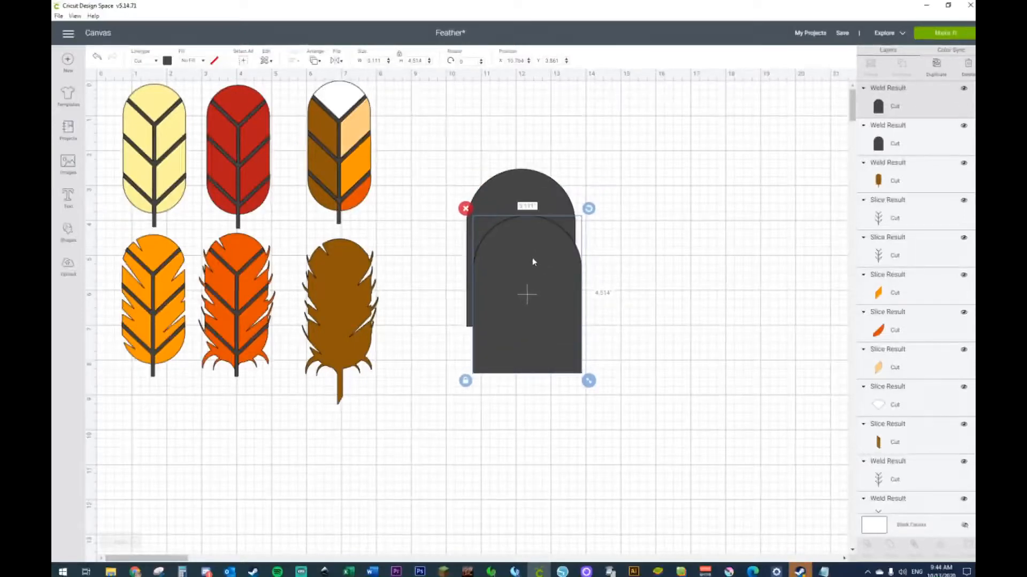
left_click(341, 64)
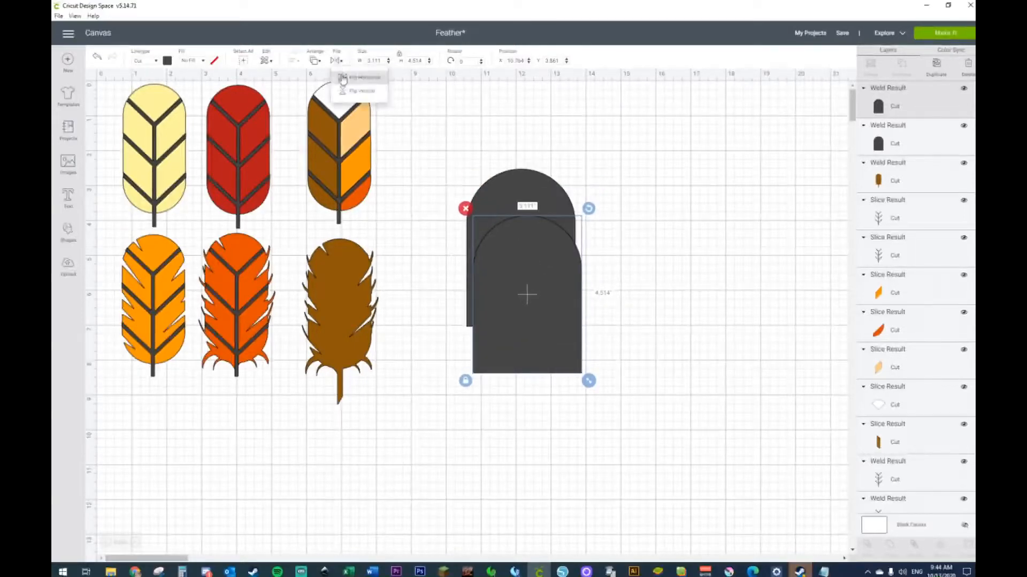
left_click(353, 89)
left_click_drag(522, 291, 515, 306)
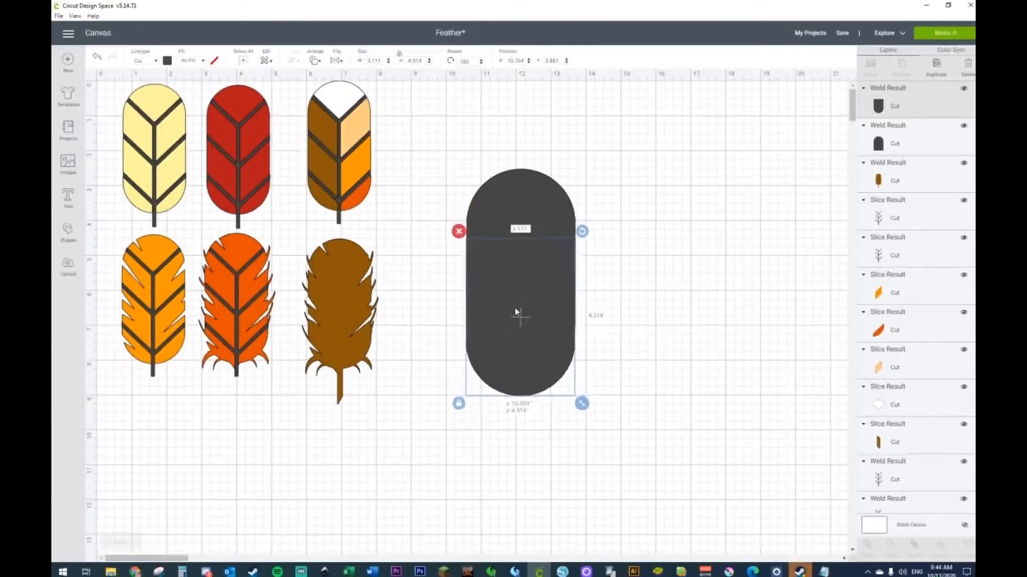
Center the two arch shapes horizontally on each other and weld them into a single capsule.
left_click(636, 167)
left_click_drag(637, 167, 435, 431)
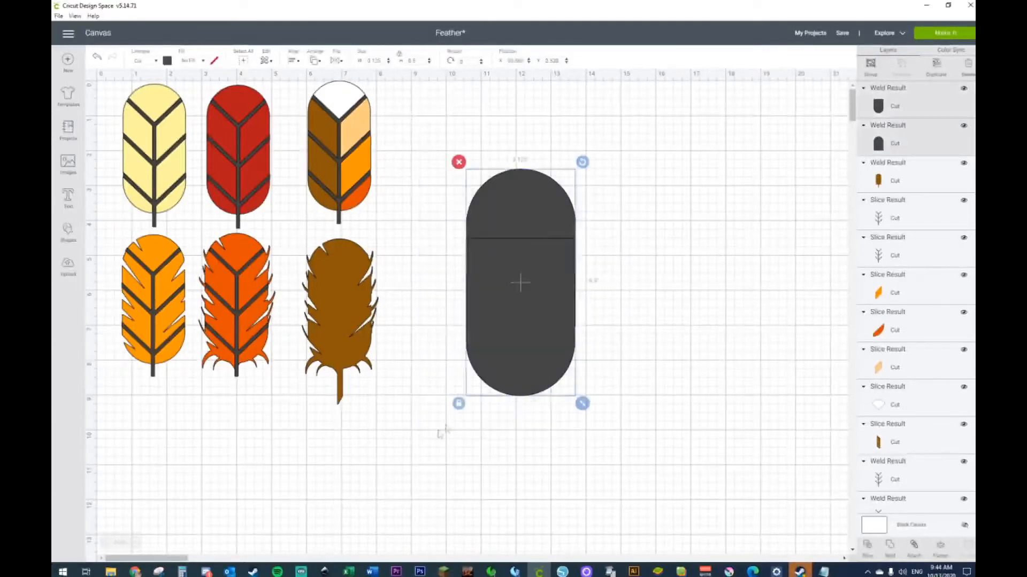
left_click(293, 62)
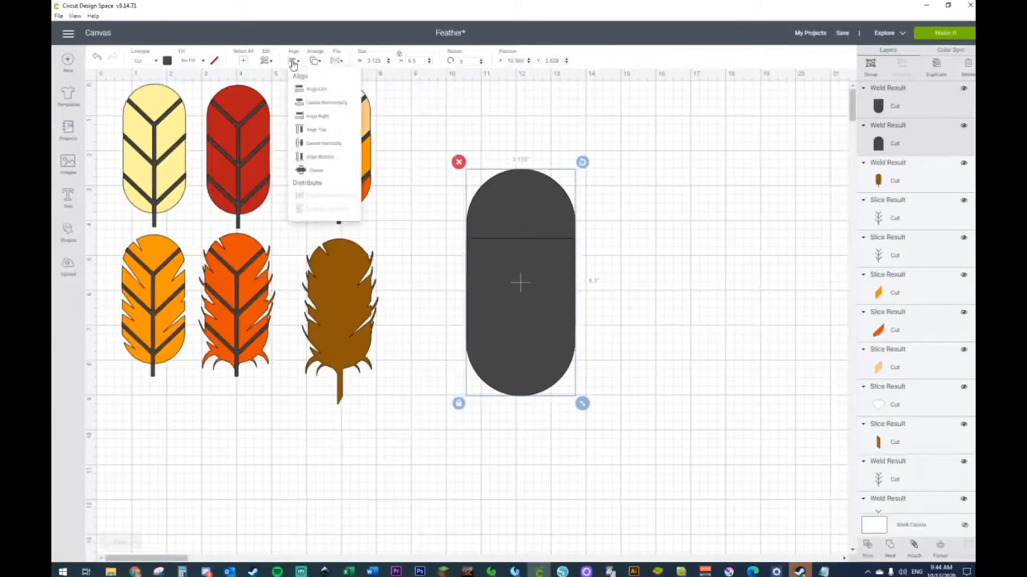
left_click(302, 109)
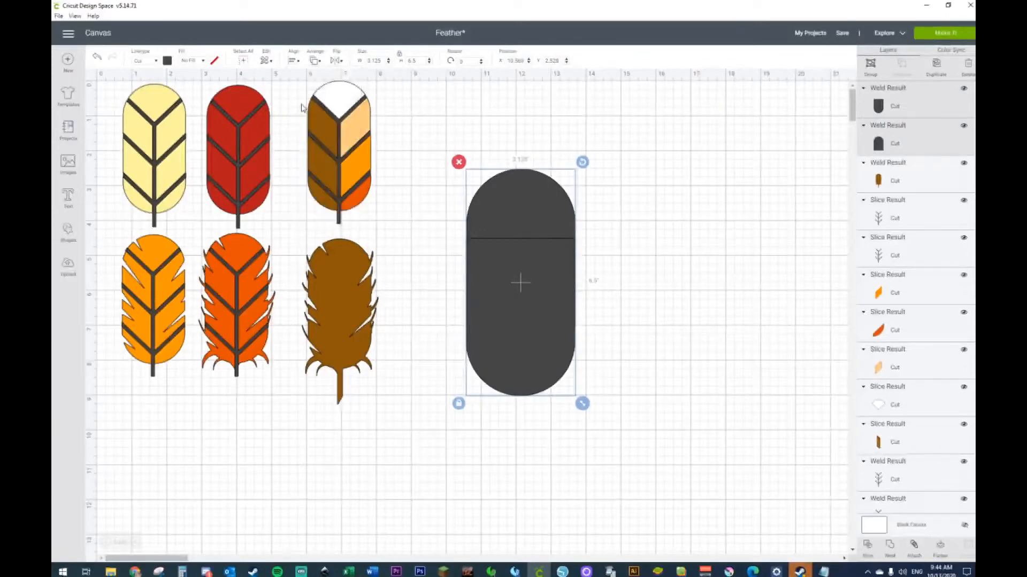
right_click(517, 327)
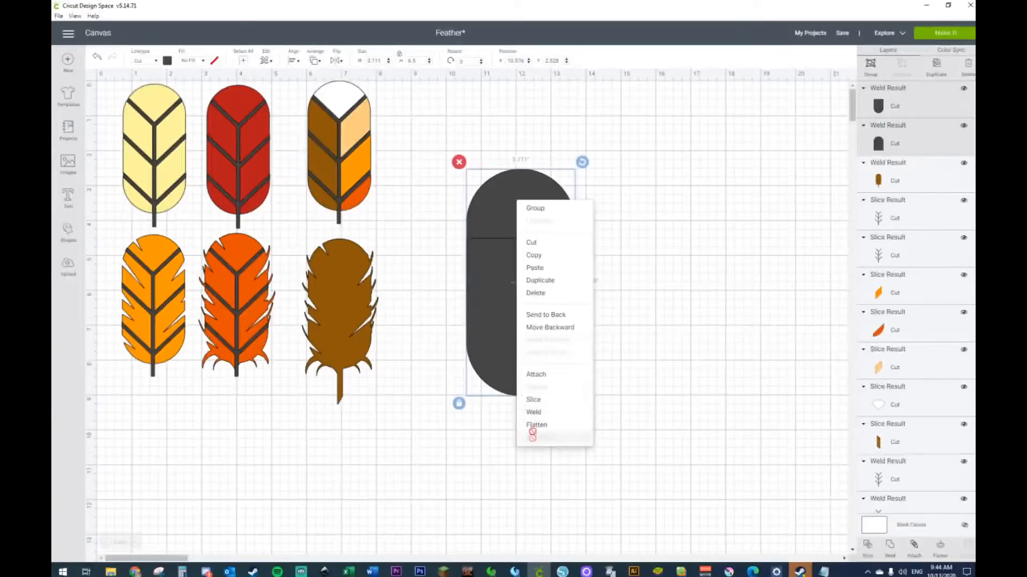
left_click(533, 413)
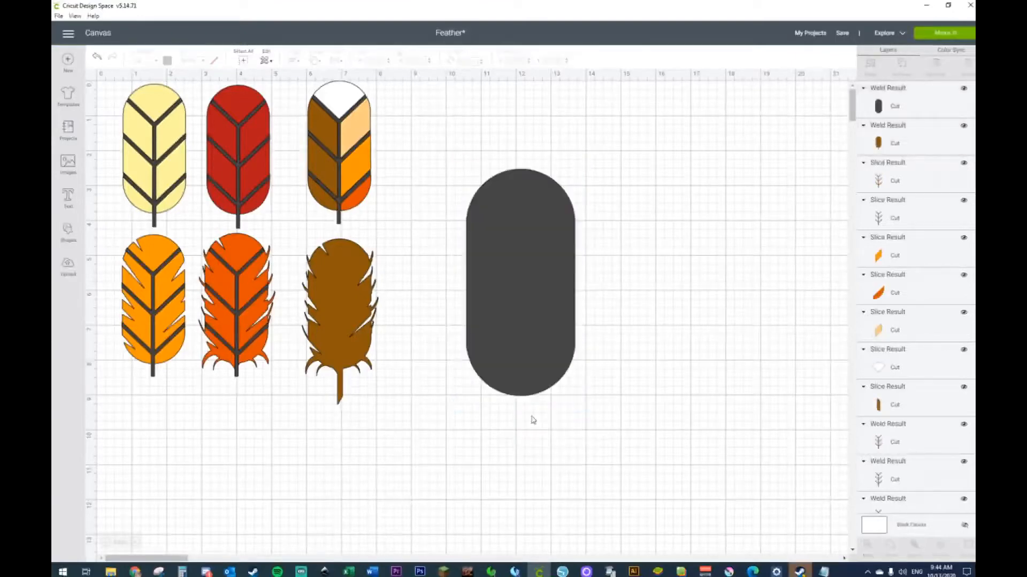
Move the welded capsule slightly up and recolor it red from the material colors.
left_click_drag(534, 348, 541, 325)
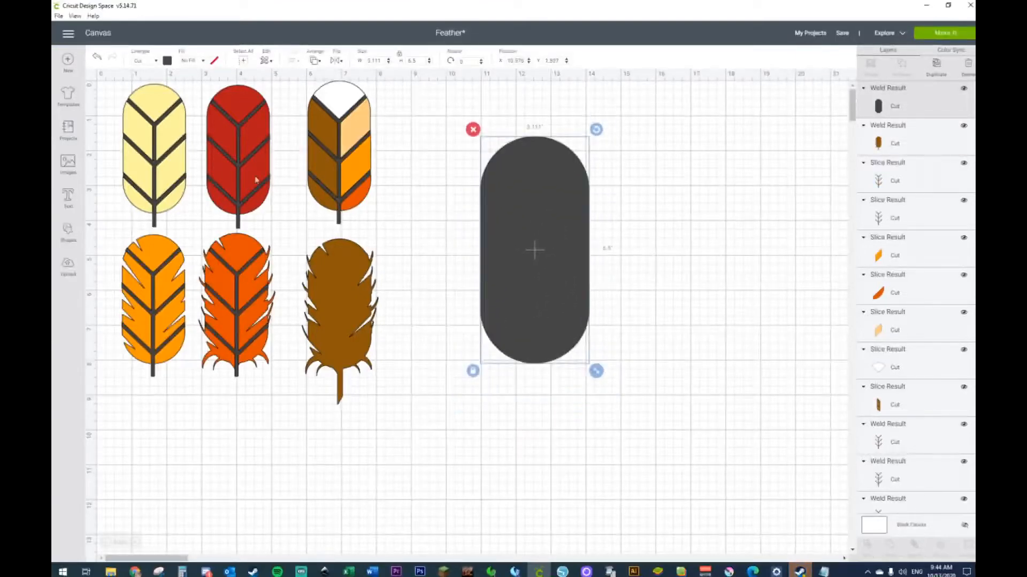
left_click(168, 61)
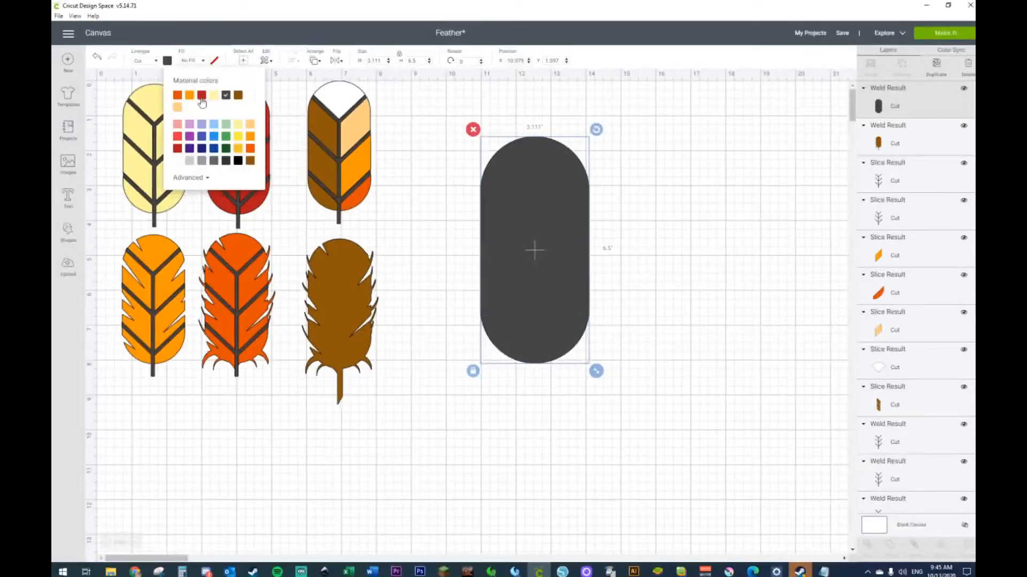
left_click(618, 231)
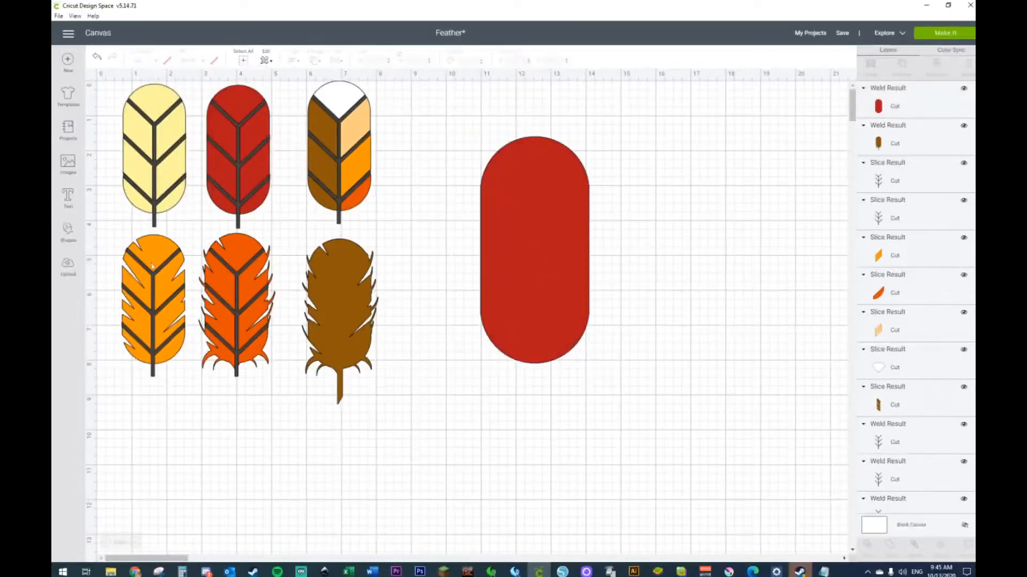
Insert a square and reshape it into a stem about 0.25" wide and 4.93" tall, extending below the red capsule's lower end.
left_click(66, 237)
left_click(108, 170)
left_click_drag(269, 226, 568, 278)
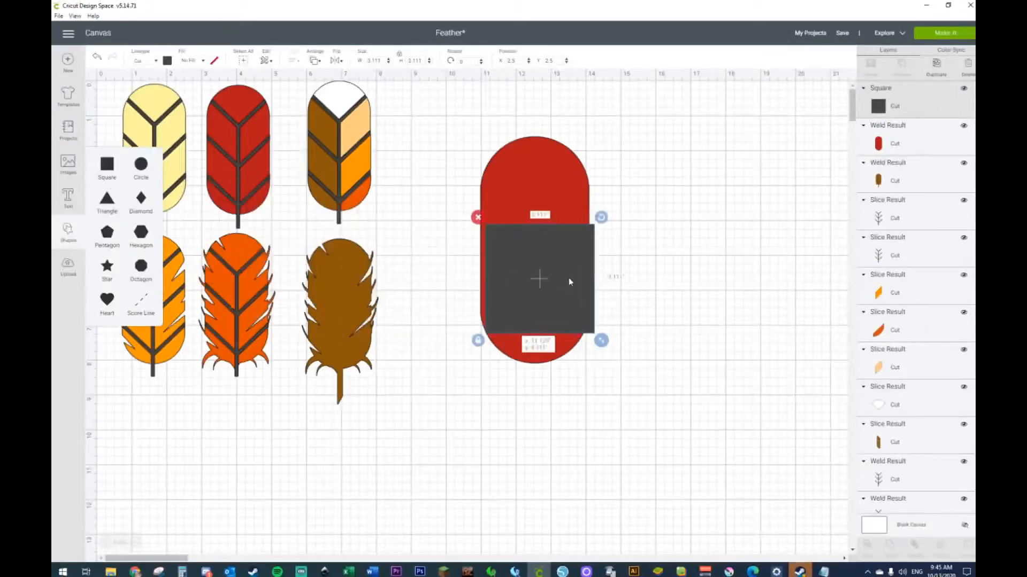
left_click_drag(603, 341, 536, 378)
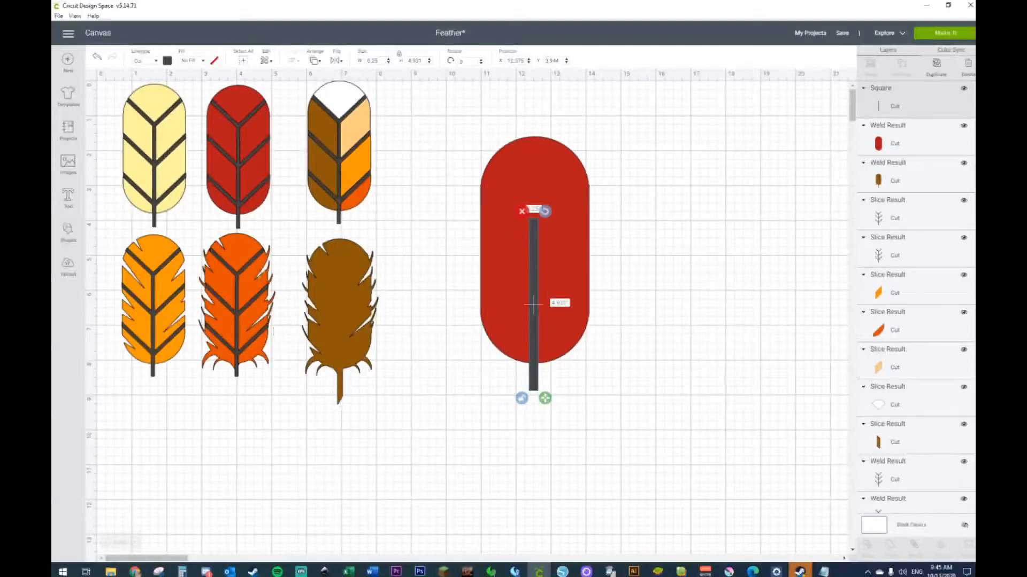
Center the narrow stem horizontally on the red capsule.
left_click(238, 228)
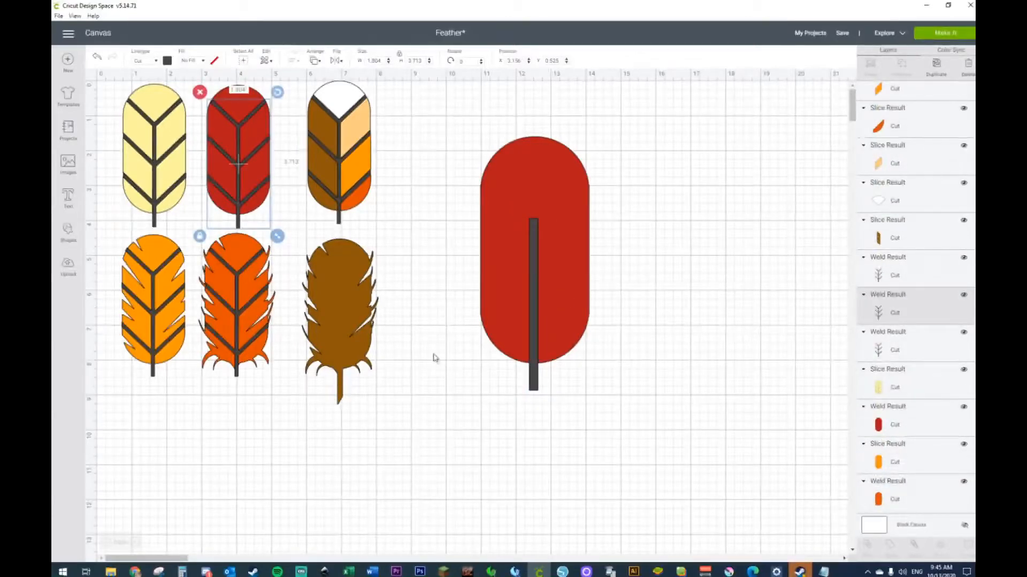
left_click(534, 384)
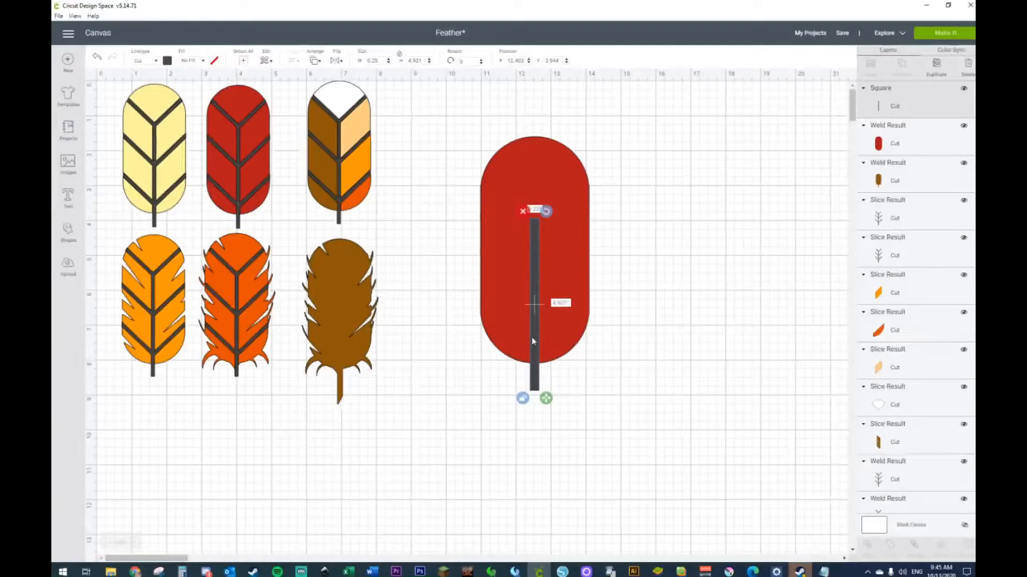
left_click_drag(650, 171, 492, 300)
left_click(293, 61)
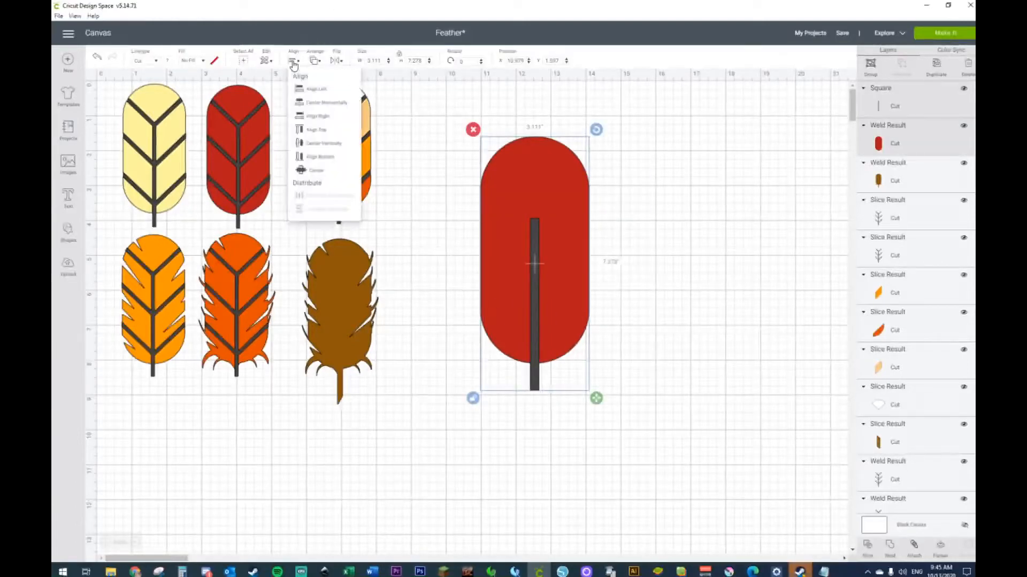
left_click(314, 102)
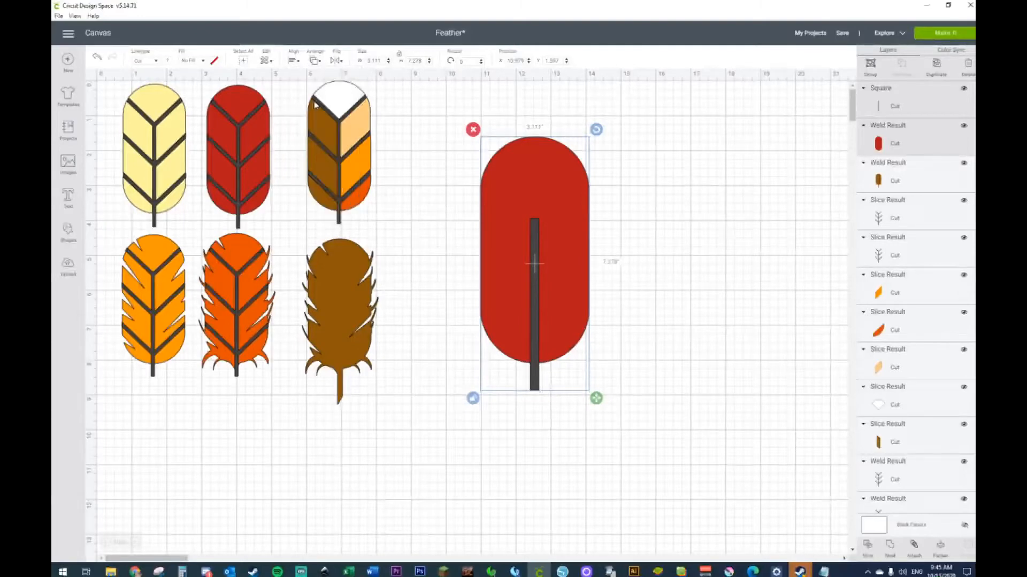
left_click(727, 236)
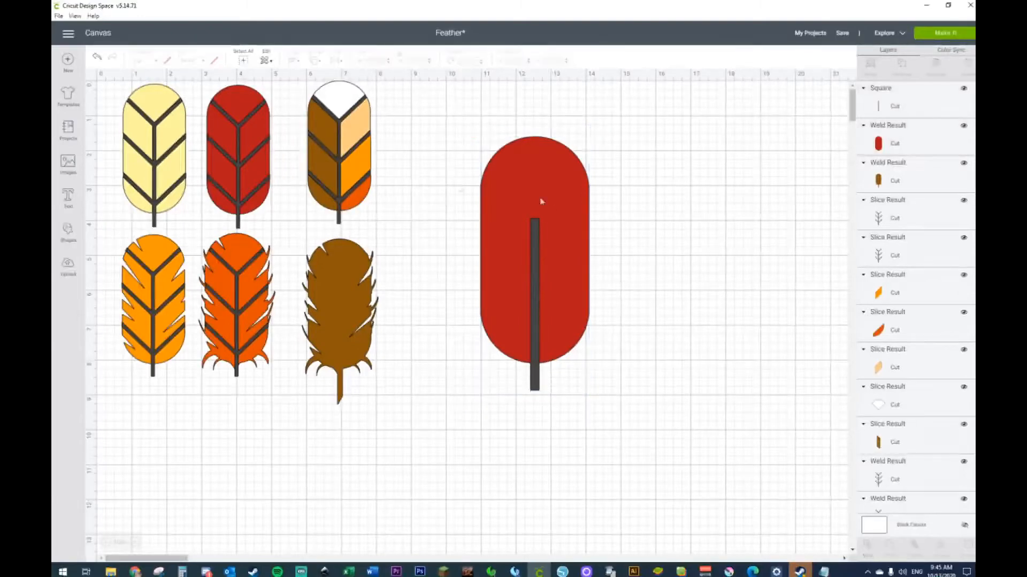
Move the dark stem slightly up along the red capsule, keeping its lower end below the capsule.
left_click(536, 351)
key("Up")
key("Up")
key("Up")
key("Up")
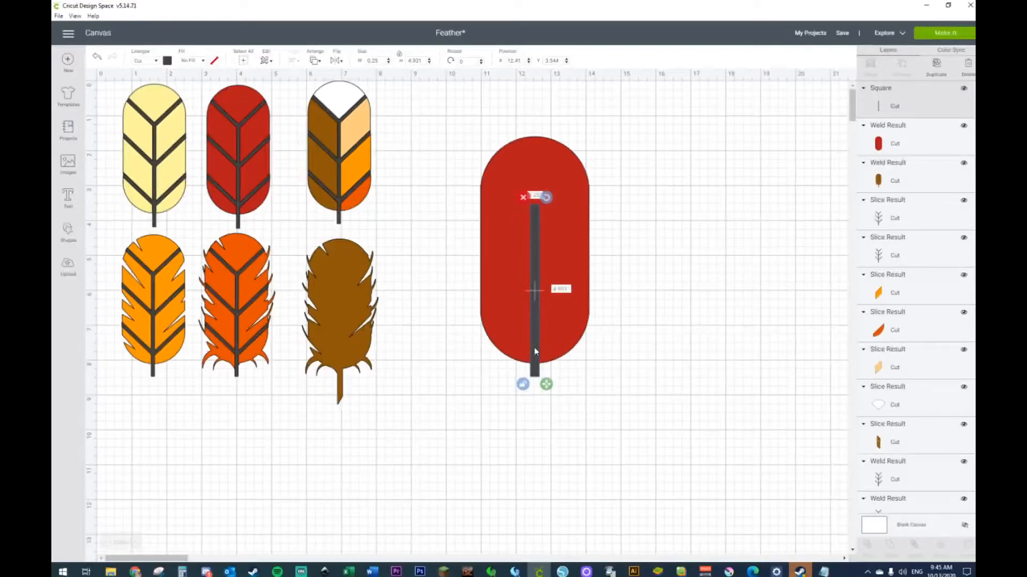
Insert a square, place it beside the red capsule, unlock its proportions and reshape it into a long narrow bar.
left_click(66, 240)
left_click(107, 165)
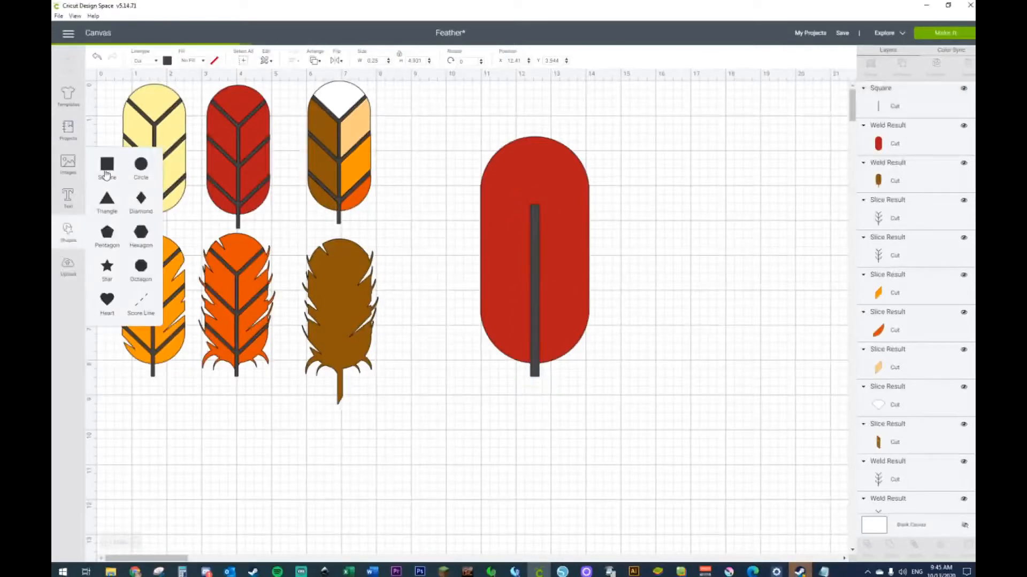
left_click_drag(265, 240, 681, 312)
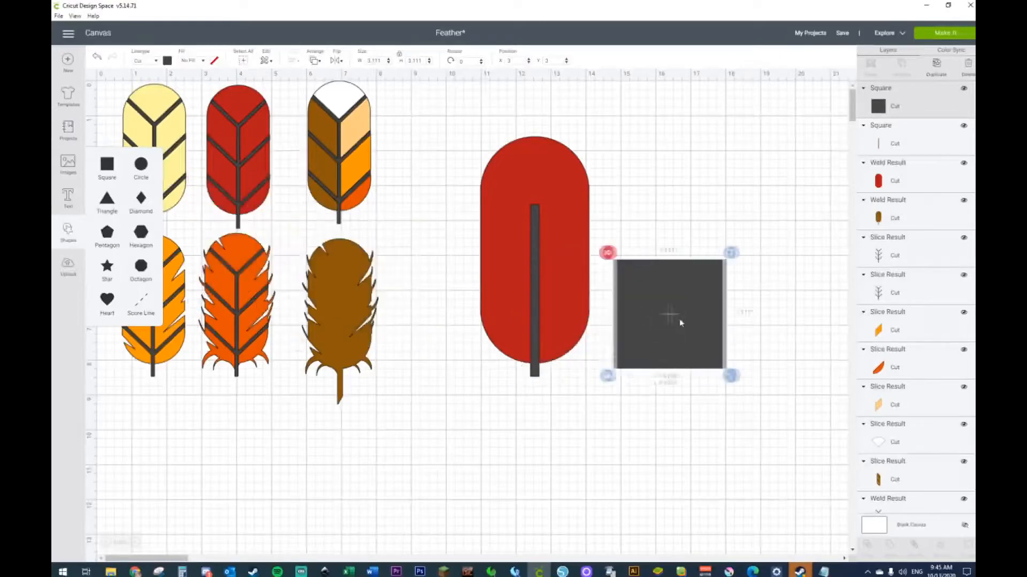
left_click(626, 376)
left_click(628, 365)
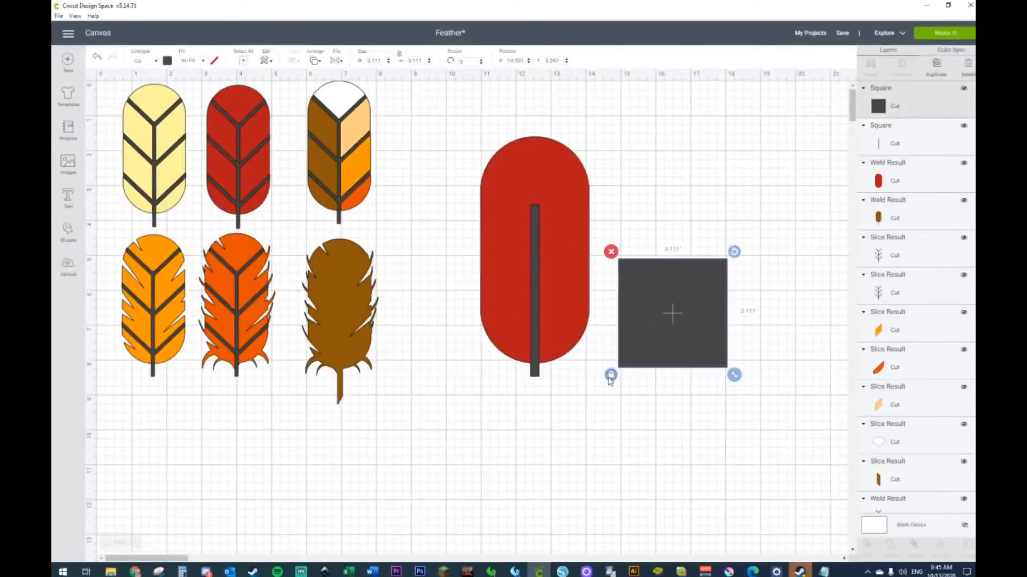
left_click_drag(743, 374, 641, 394)
Tilt the narrow bar to slant outward to the left and position it just above the stem's upper end.
left_click_drag(624, 355, 458, 225)
left_click_drag(468, 122, 438, 118)
left_click_drag(459, 196, 507, 166)
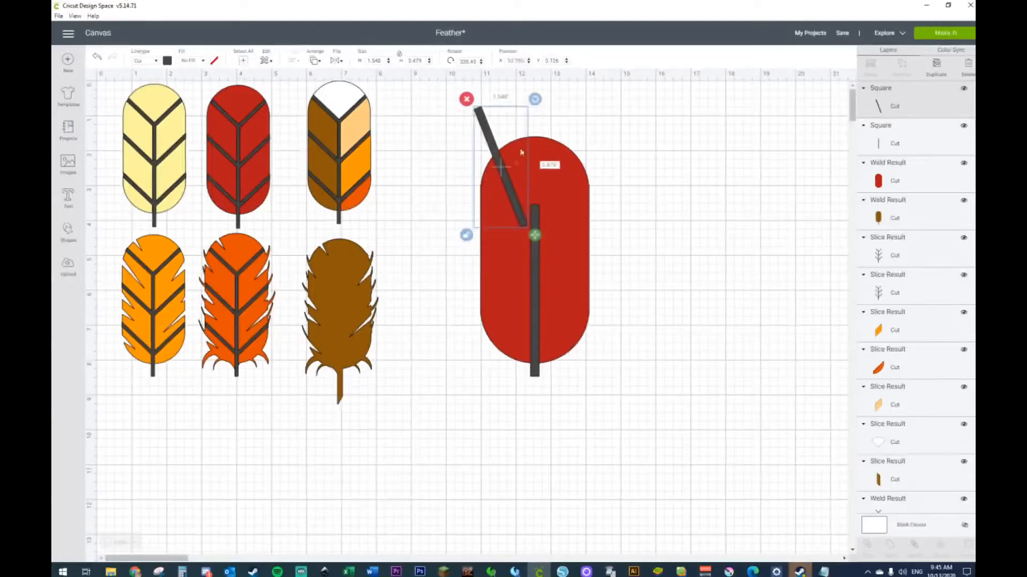
left_click(534, 117)
left_click(487, 134)
left_click_drag(501, 156, 500, 131)
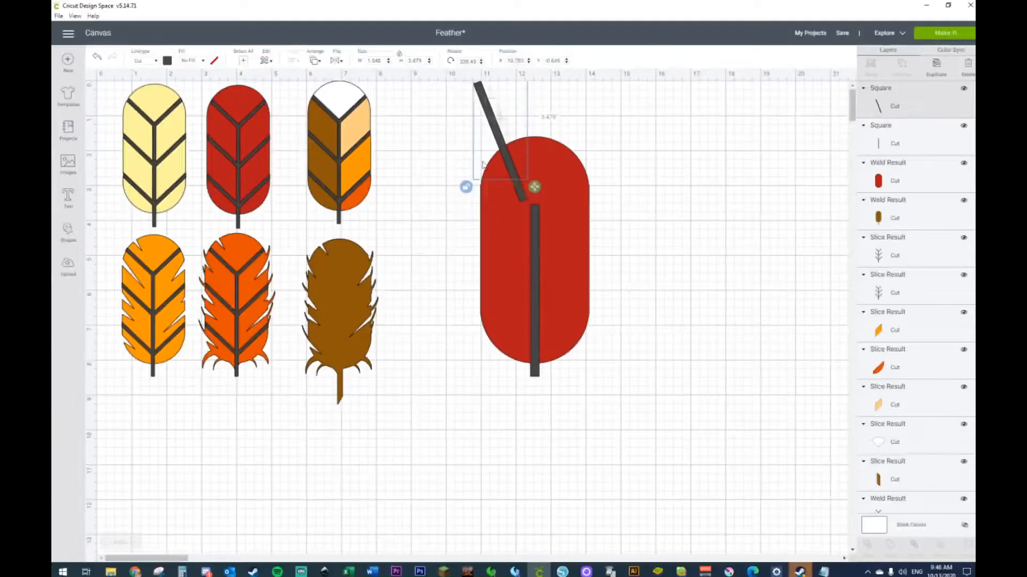
Move the whole feather down the canvas, then rotate the slanted branch to about 326.5° and join it to the stem's top.
left_click_drag(414, 127, 568, 297)
left_click_drag(553, 236, 560, 303)
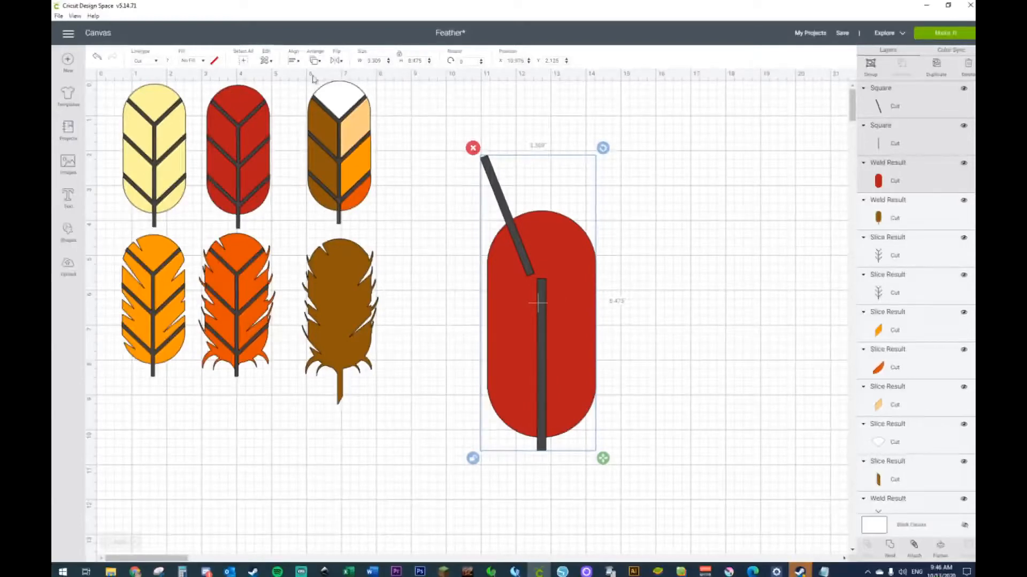
left_click(507, 122)
left_click(494, 173)
left_click_drag(545, 148, 530, 145)
left_click_drag(494, 178, 494, 197)
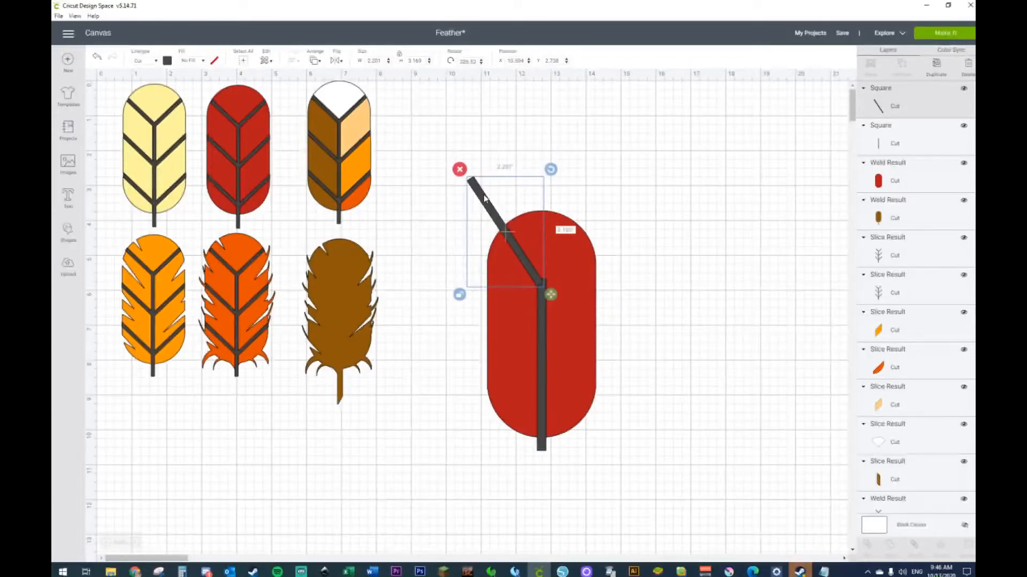
Duplicate the slanted branch, flip the copy horizontally and place it on the opposite side of the stem's top.
key("ctrl+c")
key("ctrl+v")
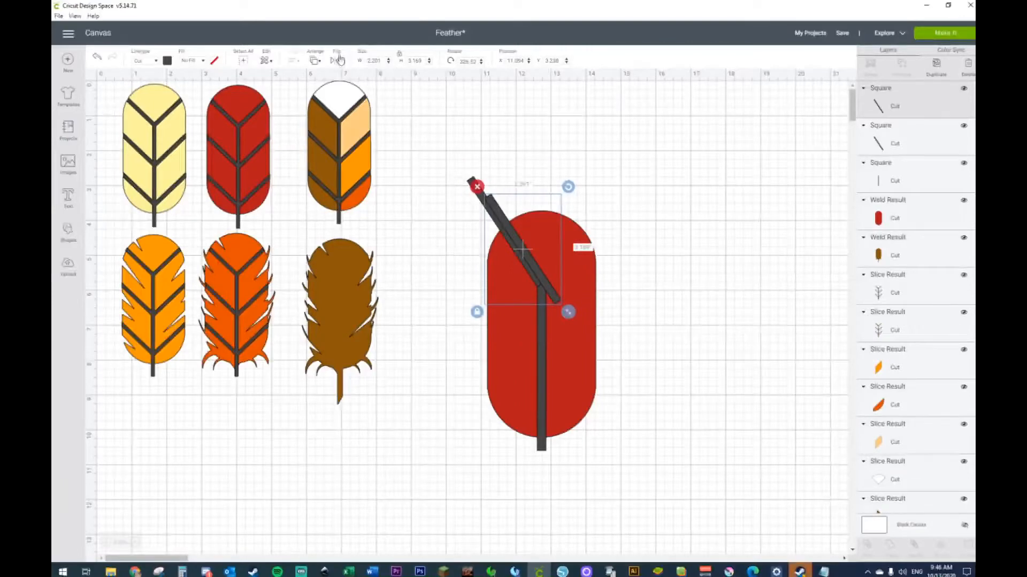
left_click(339, 60)
left_click(354, 78)
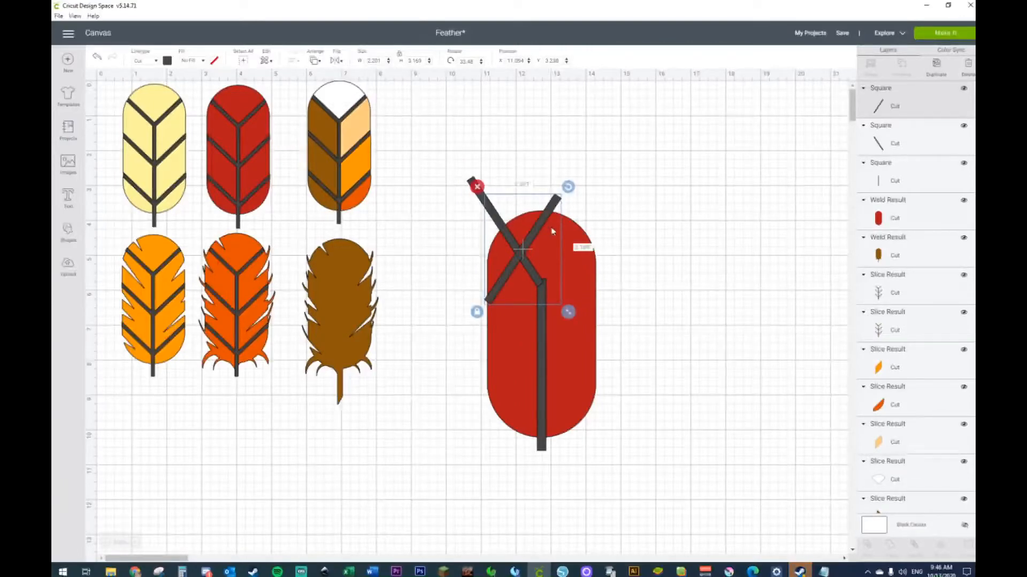
left_click_drag(557, 202, 616, 183)
Stretch both branches together to about 4.85" wide and 2.4" tall with proportions unlocked, and set them back on the stem's top.
left_click(483, 200, "shift")
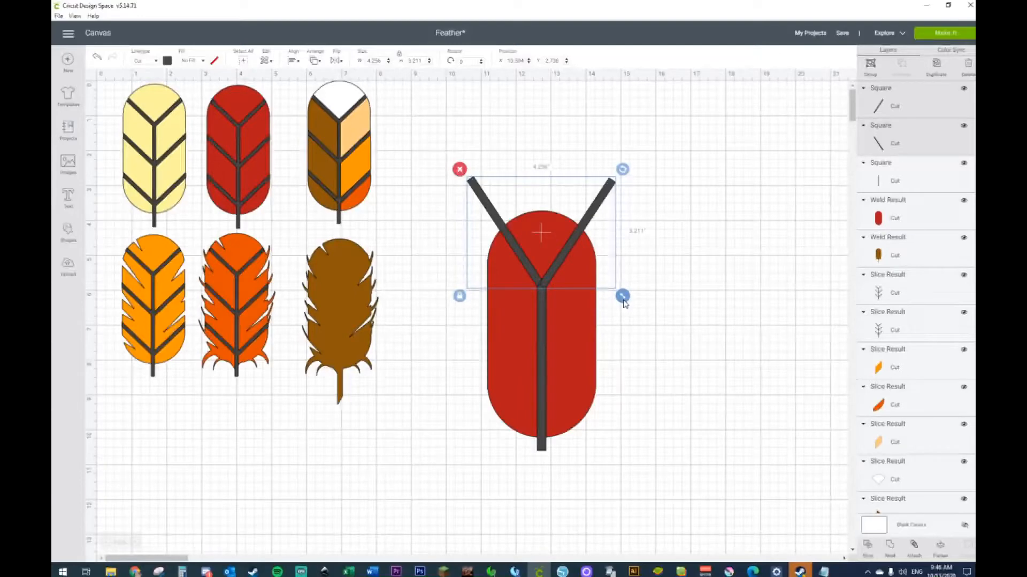
left_click(459, 296)
left_click_drag(626, 302, 644, 275)
left_click_drag(622, 203, 610, 229)
left_click(745, 304)
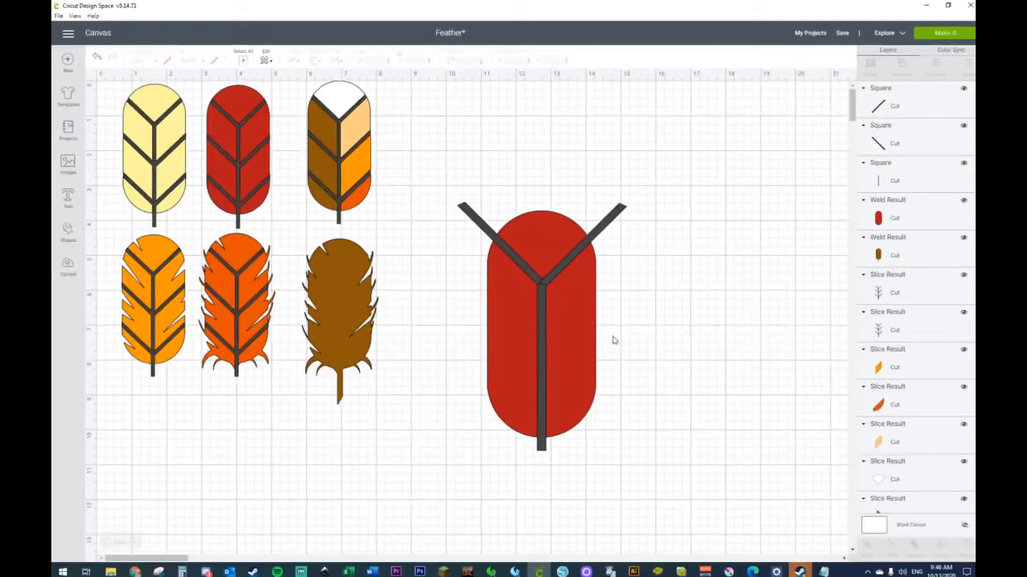
Move the red capsule aside and weld the two slanted branches into a single V shape.
left_click_drag(589, 342, 806, 342)
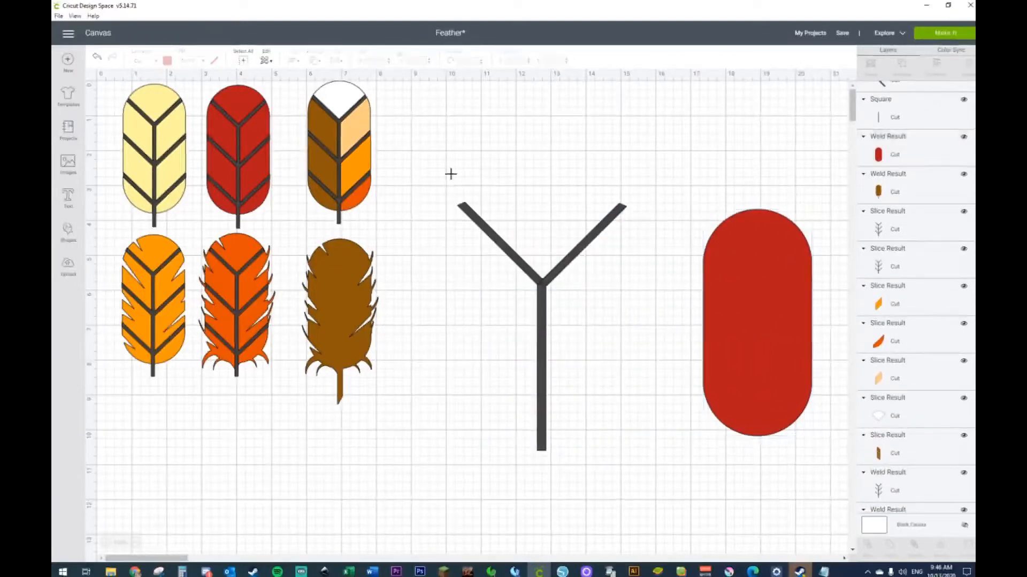
left_click_drag(451, 174, 651, 454)
right_click(550, 331)
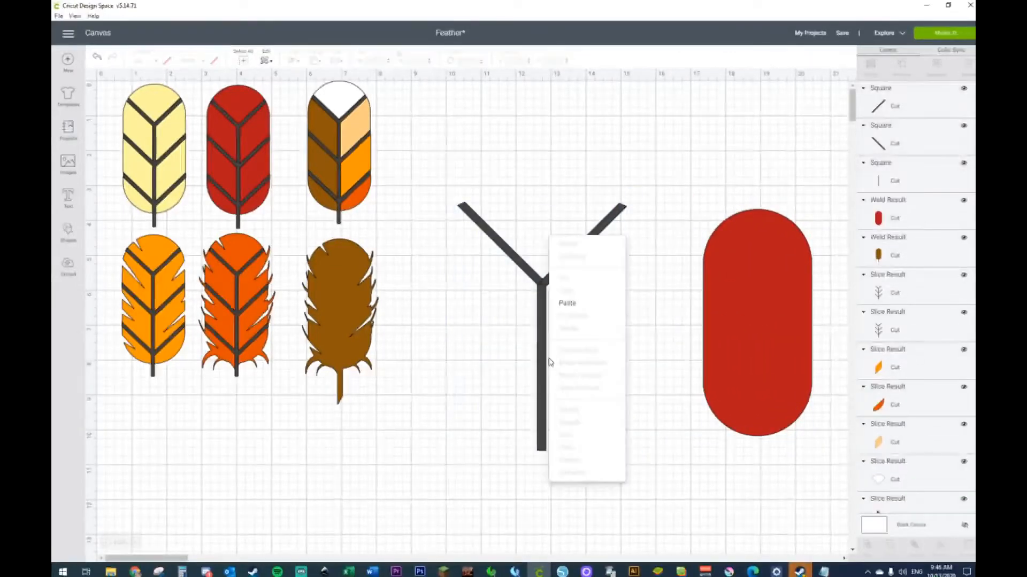
left_click(493, 320)
left_click(476, 219)
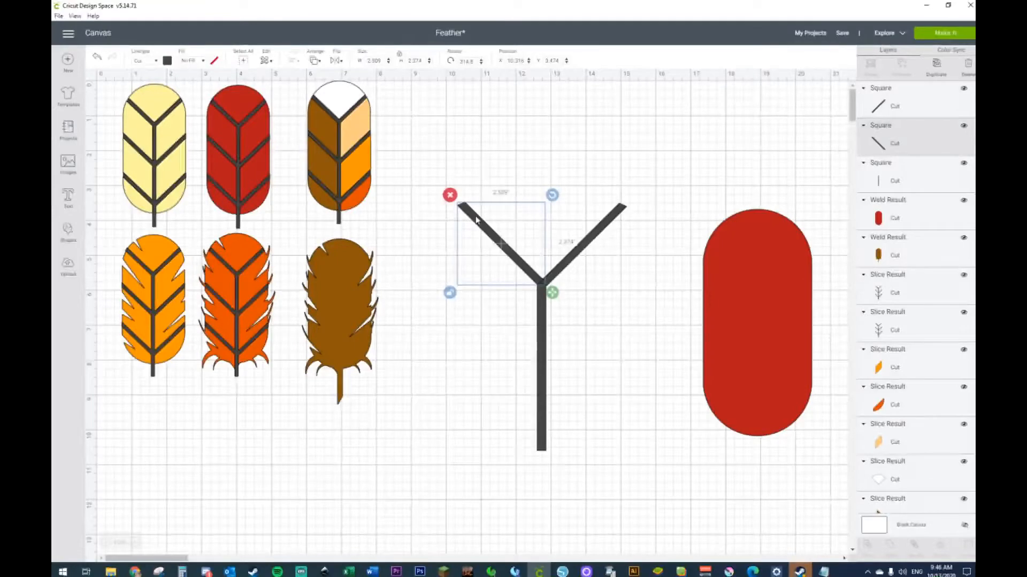
left_click(613, 215, "shift")
right_click(615, 217)
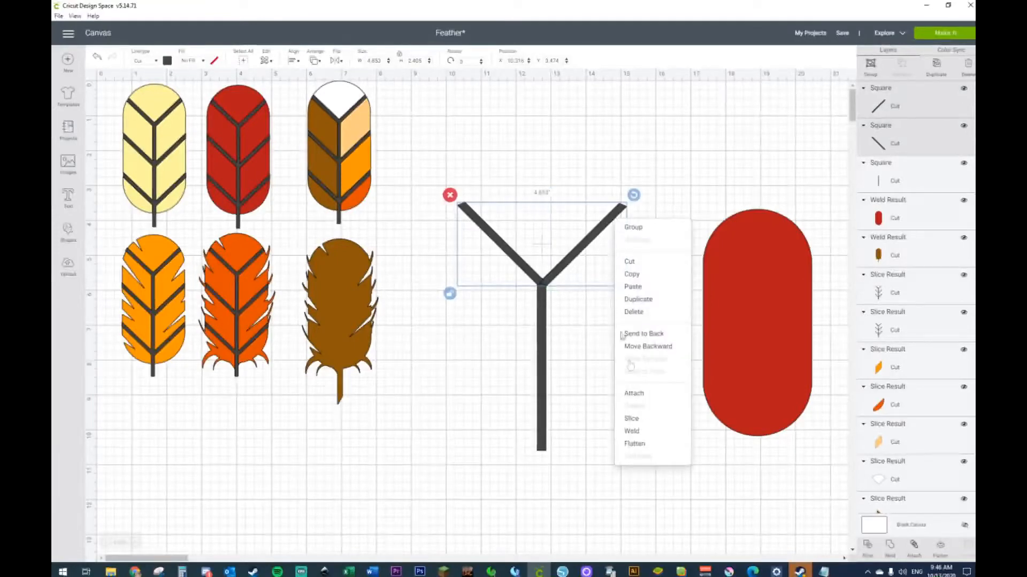
left_click(632, 431)
Move the red capsule back behind the V and stem, and center the three pieces horizontally.
left_click_drag(737, 367, 527, 361)
left_click_drag(667, 240, 529, 395)
left_click(292, 63)
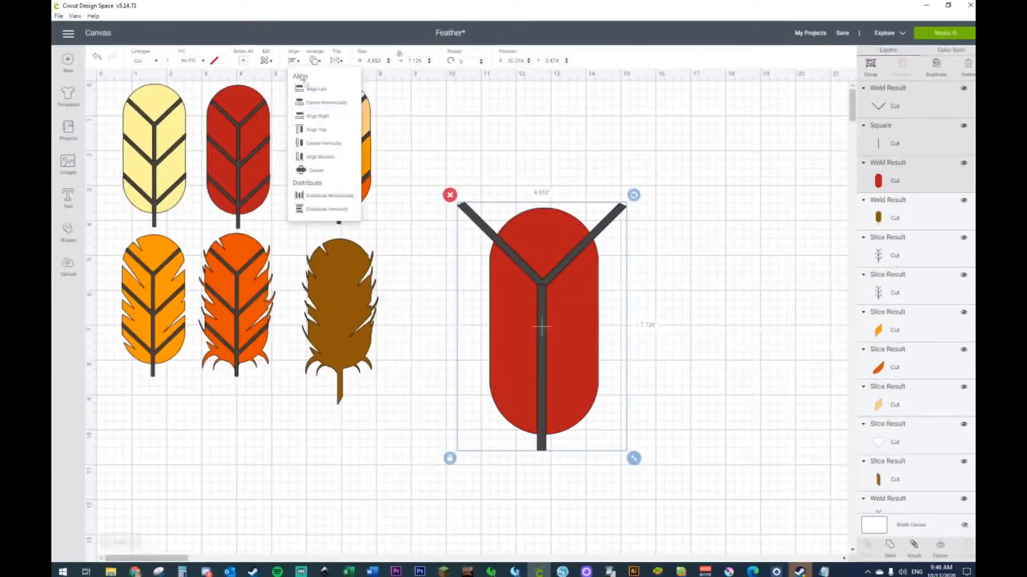
left_click(314, 105)
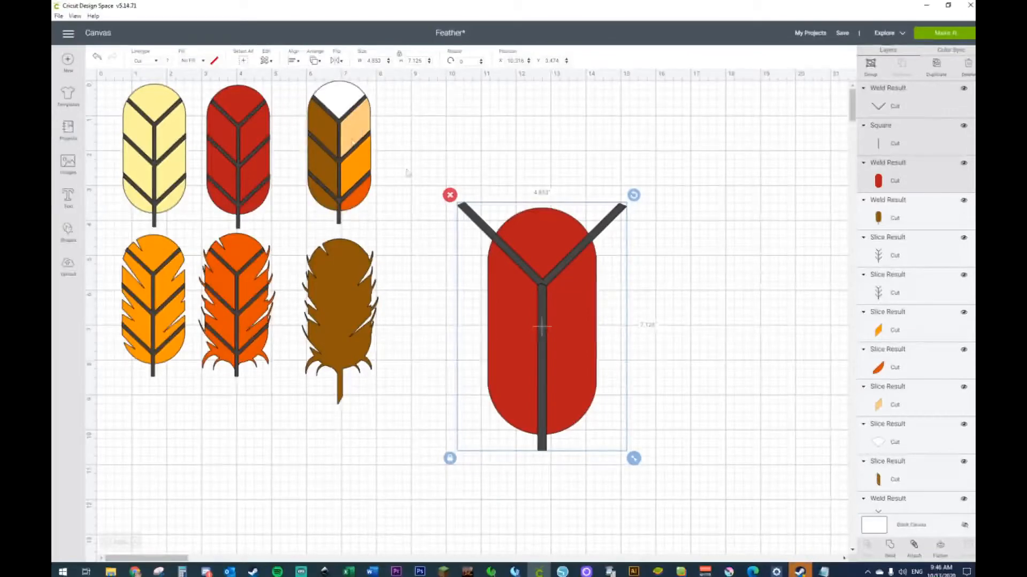
left_click(713, 293)
Paste two copies of the V-shaped branch and space them evenly down the stem below the first.
left_click(623, 208)
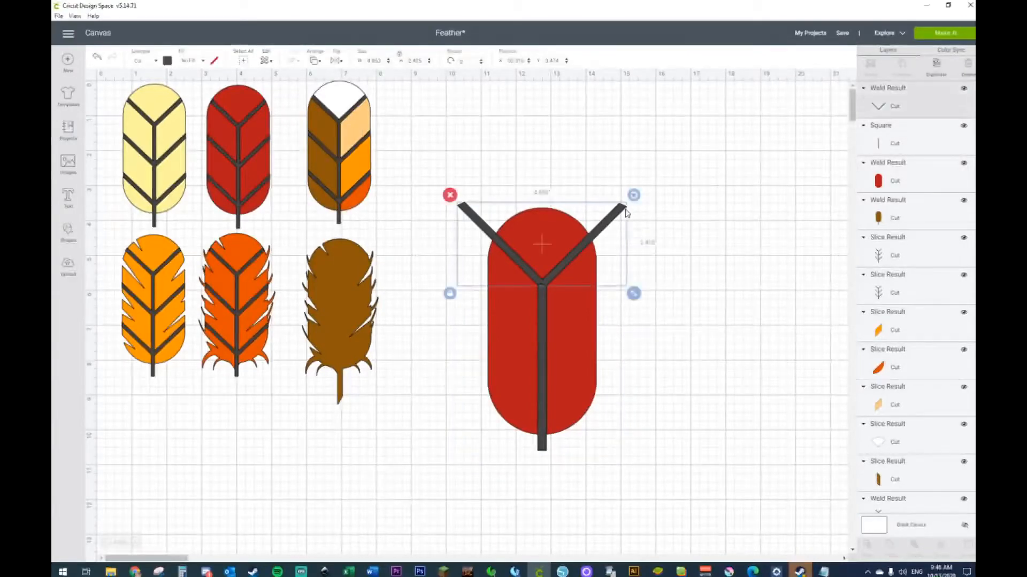
key("ctrl+v")
left_click_drag(636, 227, 621, 335)
key("ctrl+v")
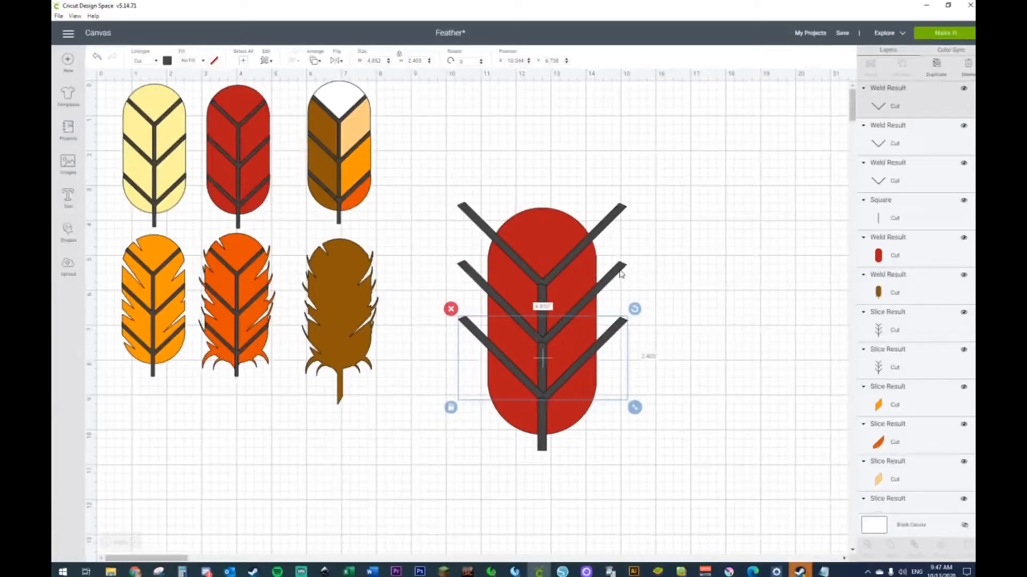
left_click_drag(617, 330, 618, 332)
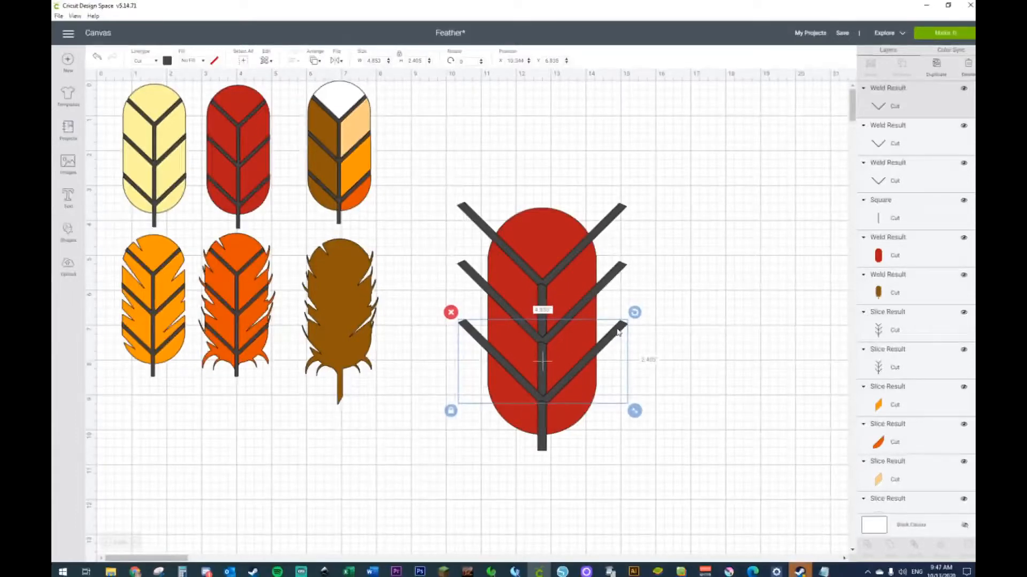
Center the three V branches, the stem and the red capsule horizontally on each other.
left_click_drag(674, 153, 486, 441)
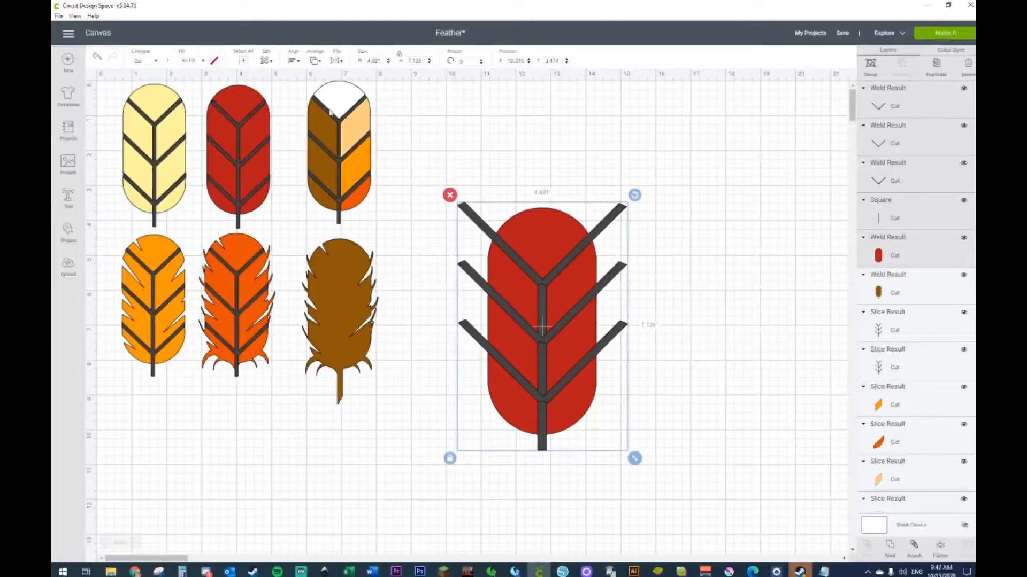
left_click(293, 63)
left_click(313, 104)
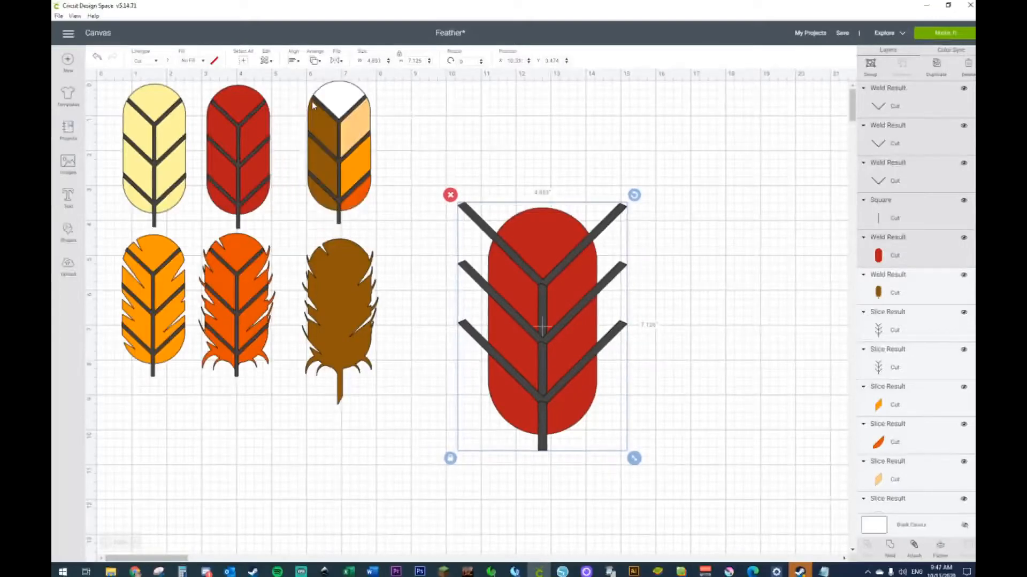
left_click(672, 423)
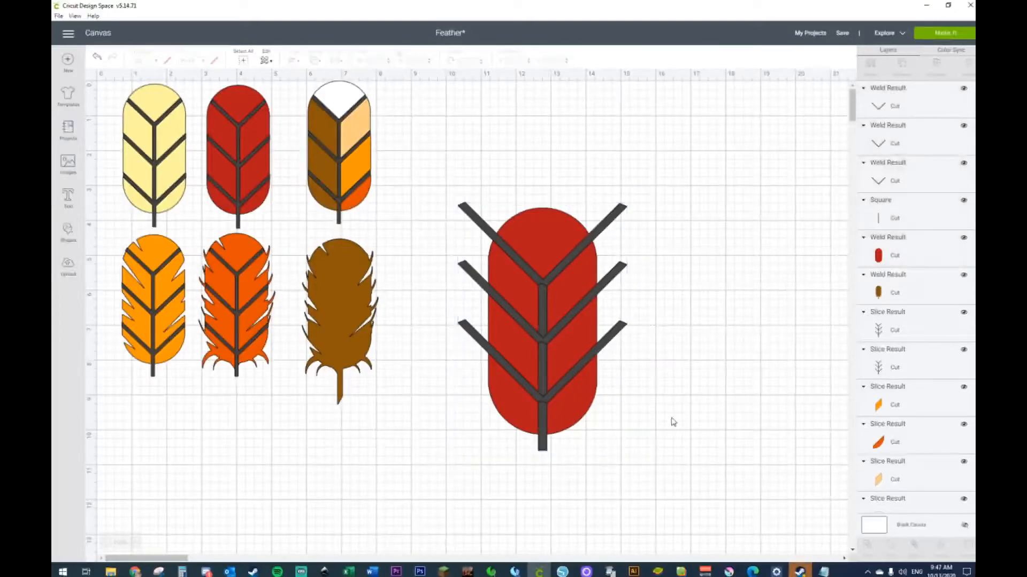
Move the red capsule aside and weld the three V branches and the stem into one piece.
left_click(576, 397)
left_click(581, 419)
left_click_drag(581, 419, 795, 425)
left_click_drag(421, 158, 647, 486)
right_click(562, 378)
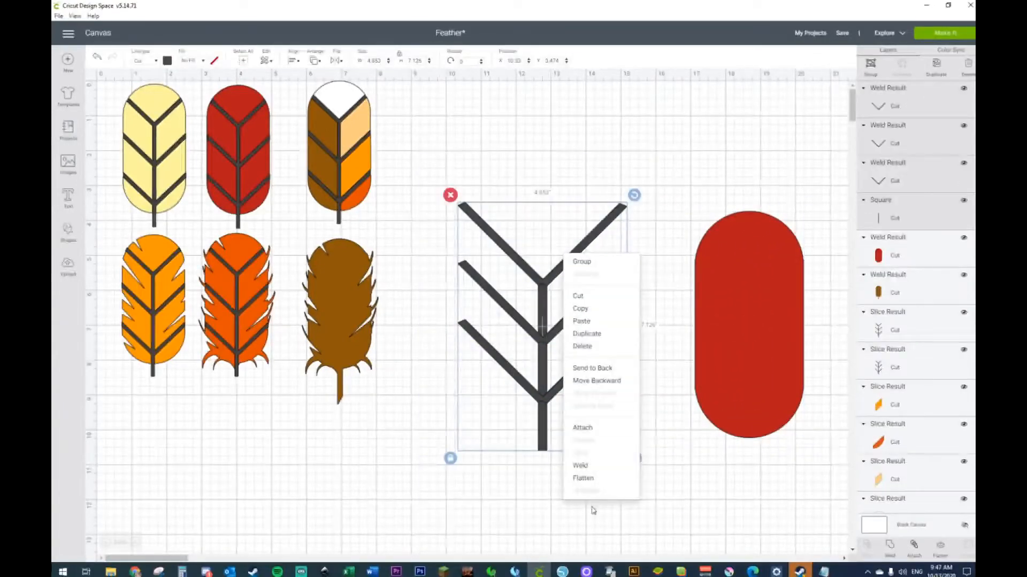
left_click(584, 468)
Return the red capsule behind the welded branched stem and center the two horizontally.
left_click_drag(729, 394, 482, 395)
left_click_drag(695, 256, 477, 398)
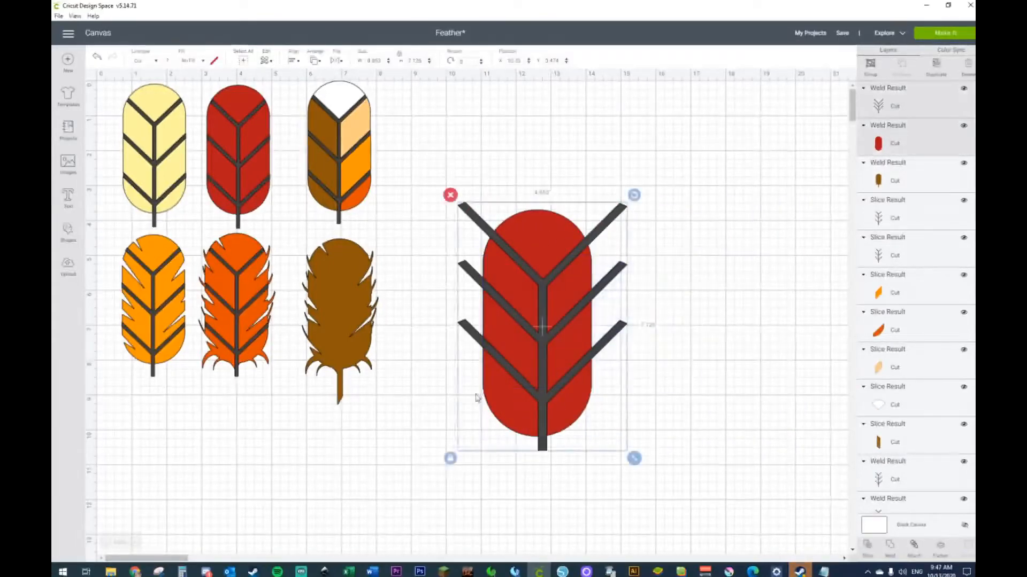
left_click(293, 65)
left_click(316, 102)
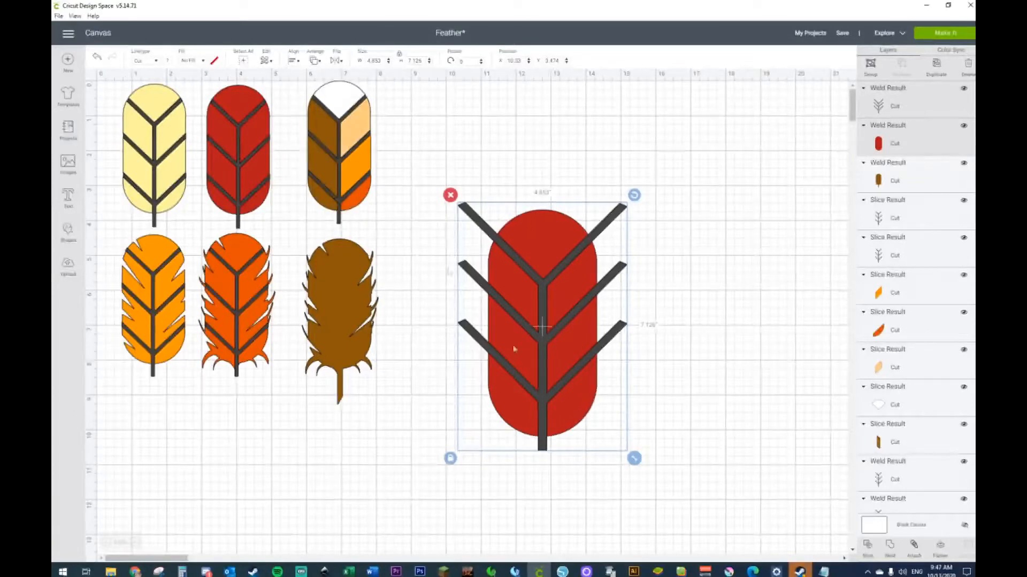
left_click(648, 491)
Move the branched stem slightly down on the red capsule and center both pieces horizontally again.
left_click(586, 422)
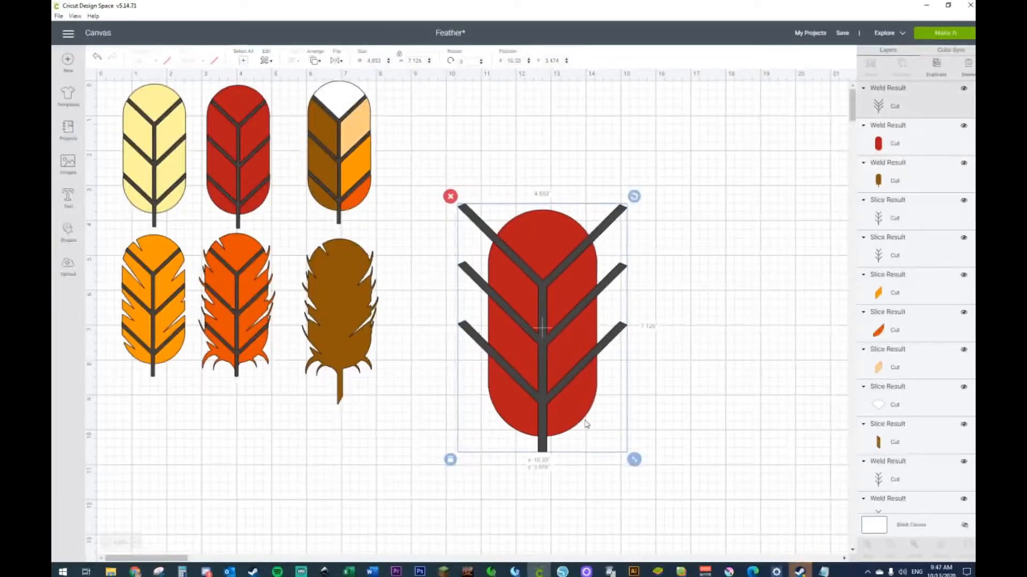
left_click_drag(585, 420, 587, 433)
left_click_drag(719, 299, 474, 405)
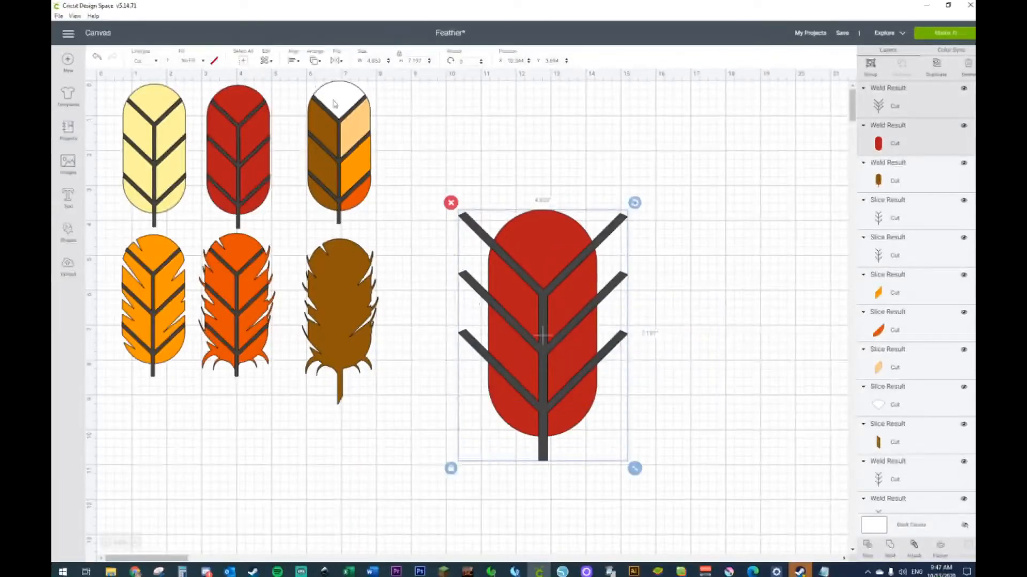
left_click(306, 63)
left_click(306, 108)
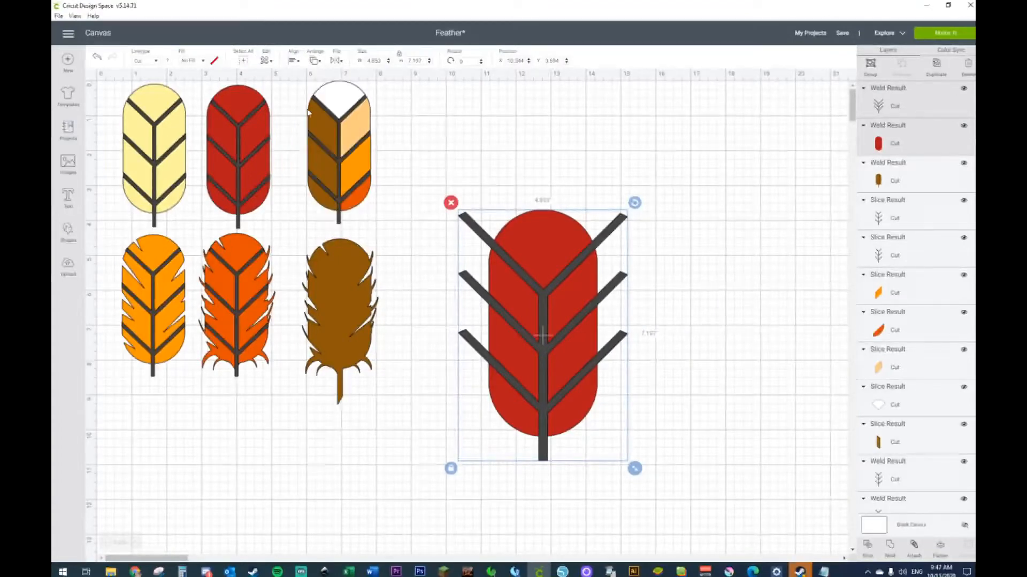
left_click(695, 291)
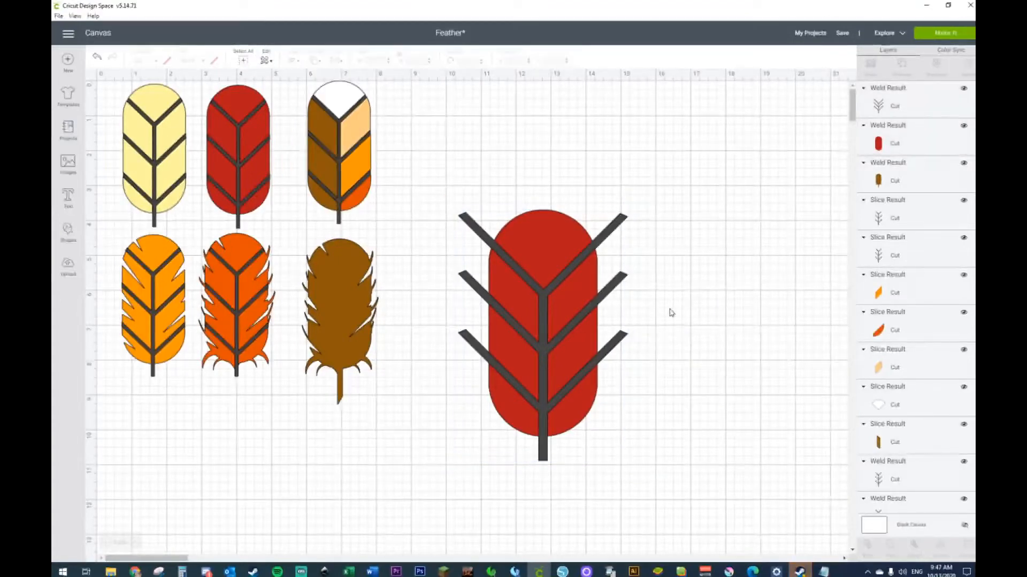
Duplicate the red capsule and place the copy in the empty canvas area up and to the right of the original.
left_click(543, 212)
key("ctrl+c")
key("ctrl+v")
left_click_drag(544, 213, 777, 150)
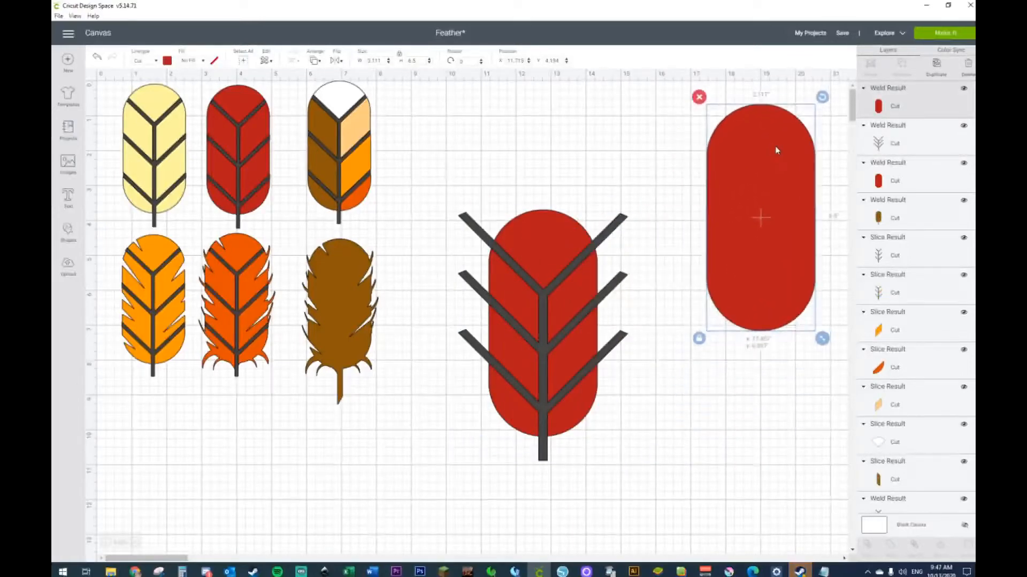
Duplicate the branched stem and place the copy over the duplicated red capsule.
left_click(550, 465)
key("ctrl+c")
key("ctrl+v")
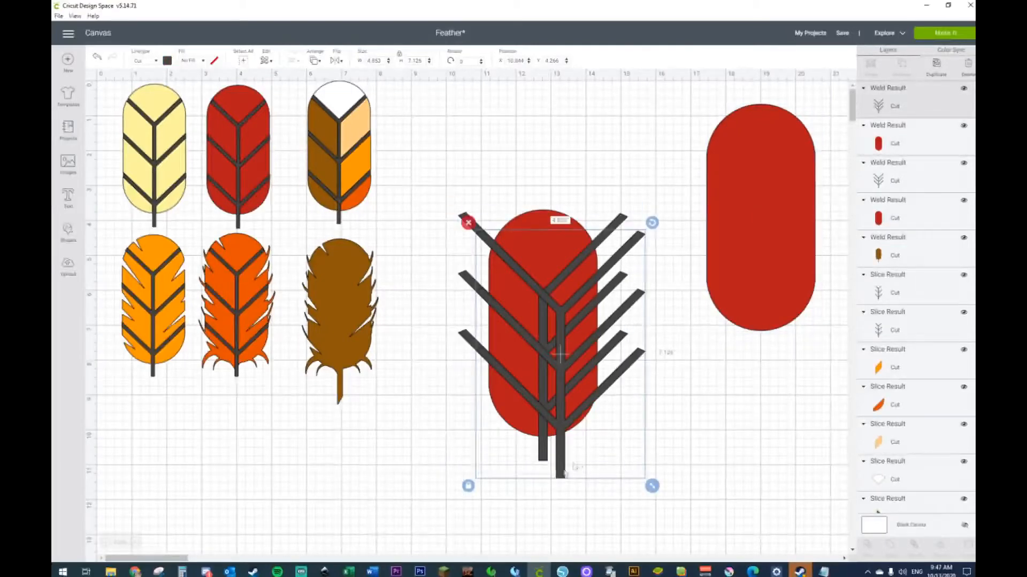
left_click_drag(567, 467, 783, 359)
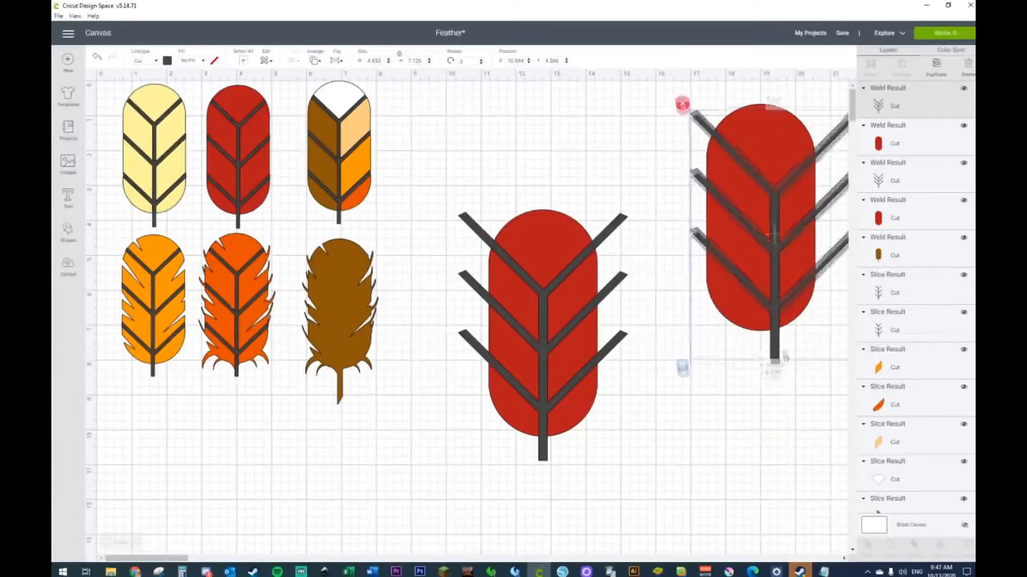
Slice the original red capsule with its branched stem, pull out the trimmed stem and delete all the leftover pieces.
left_click_drag(437, 165, 584, 470)
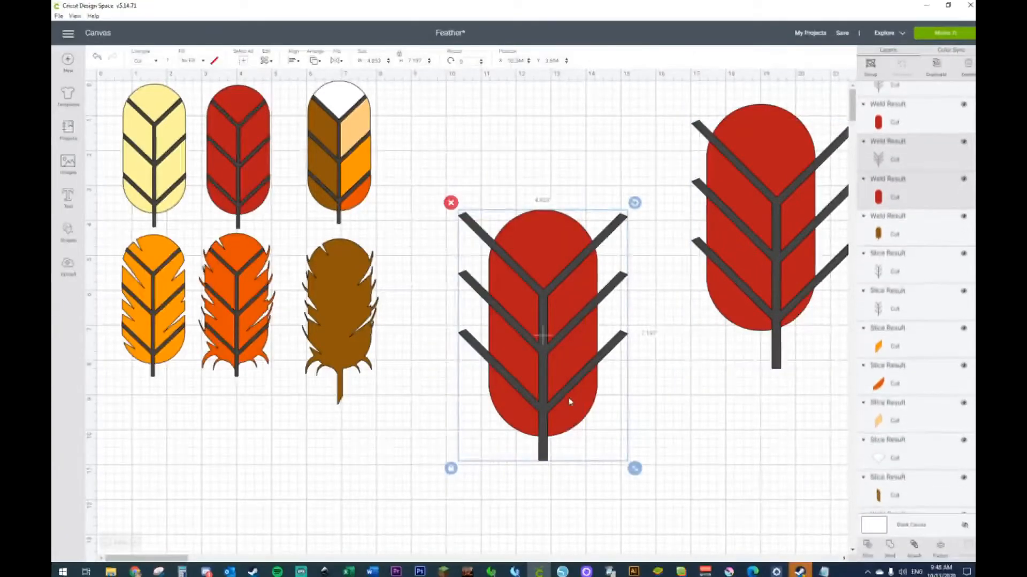
right_click(568, 399)
left_click(601, 475)
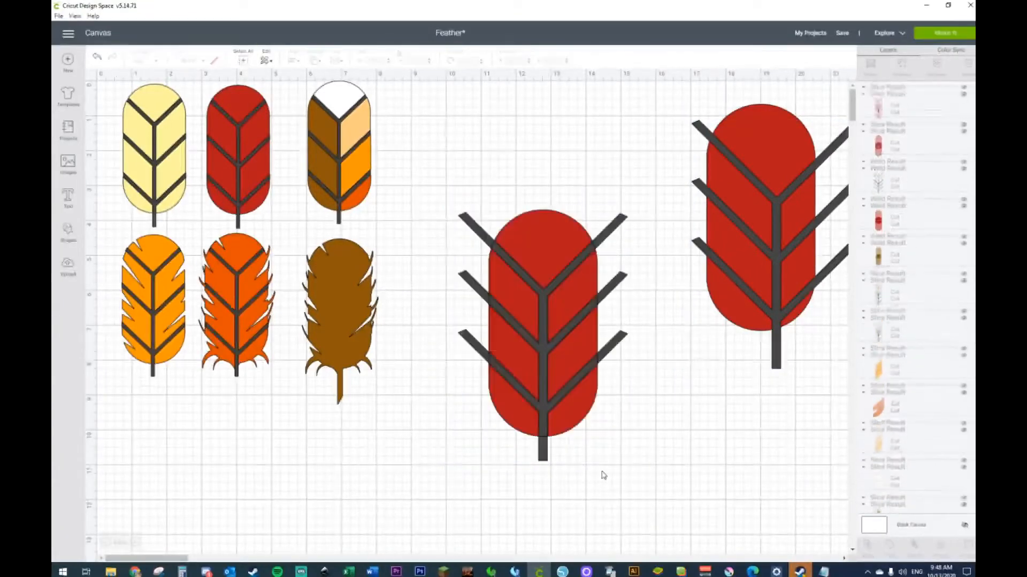
left_click_drag(547, 444, 713, 540)
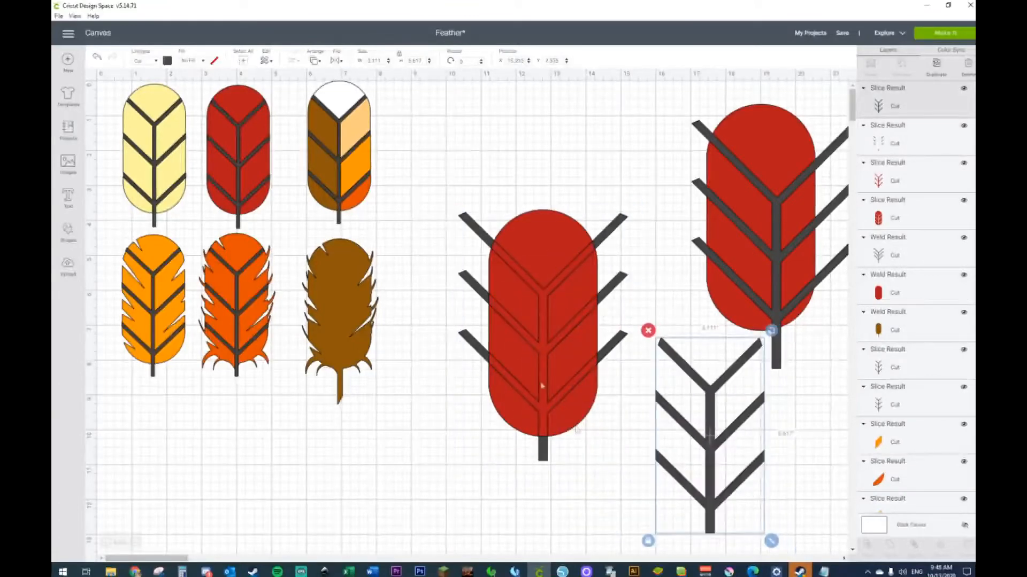
left_click_drag(448, 184, 591, 454)
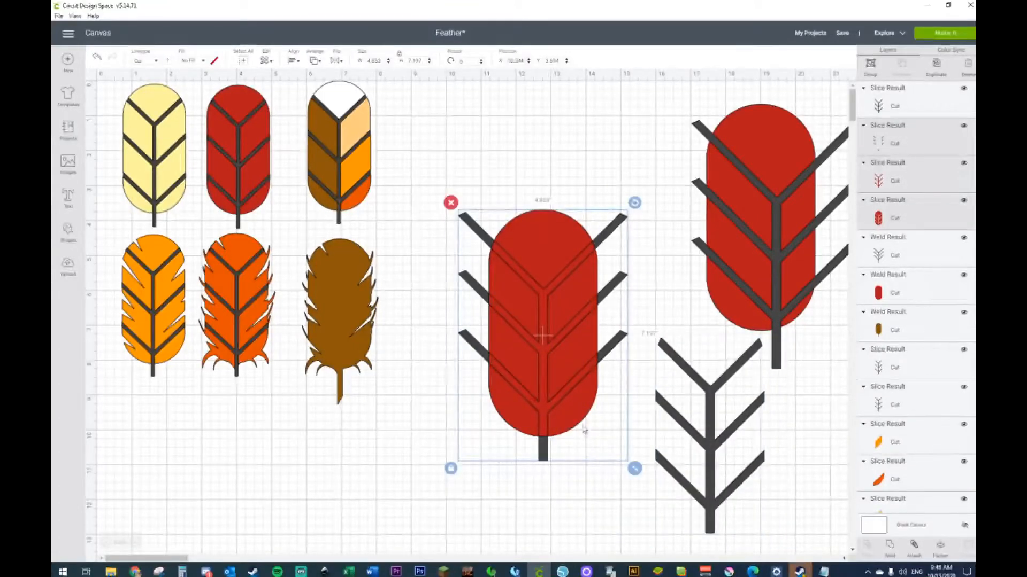
key("Delete")
Place the trimmed stem in the middle of the canvas and delete the untrimmed stem lying over the remaining red capsule.
left_click_drag(707, 473, 526, 346)
left_click(774, 362)
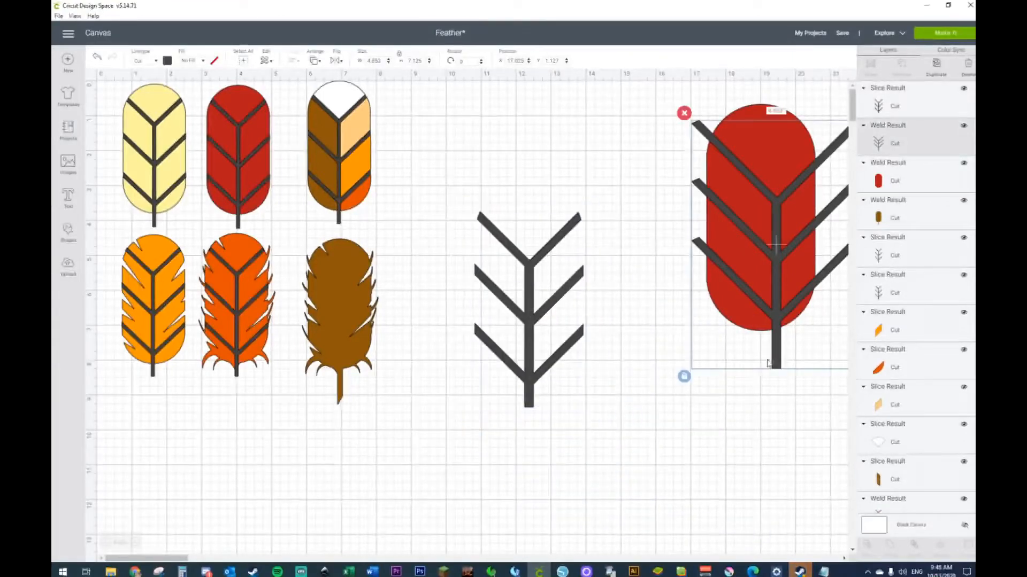
key("Delete")
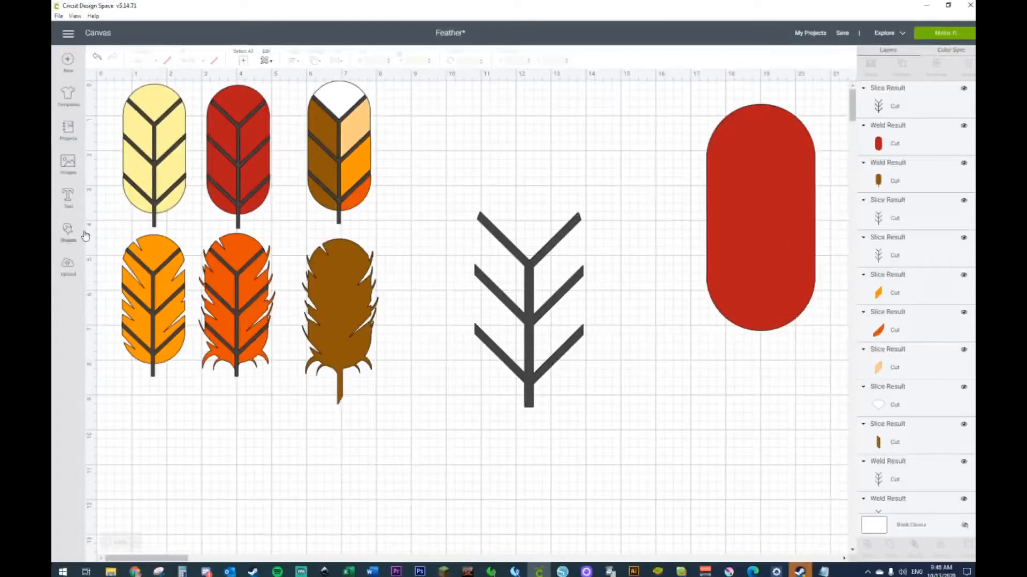
Add a square reshaped into a stem-width vertical bar about 3.7 inches tall, overlapping the trimmed stem and extending below it.
left_click(68, 232)
left_click(119, 184)
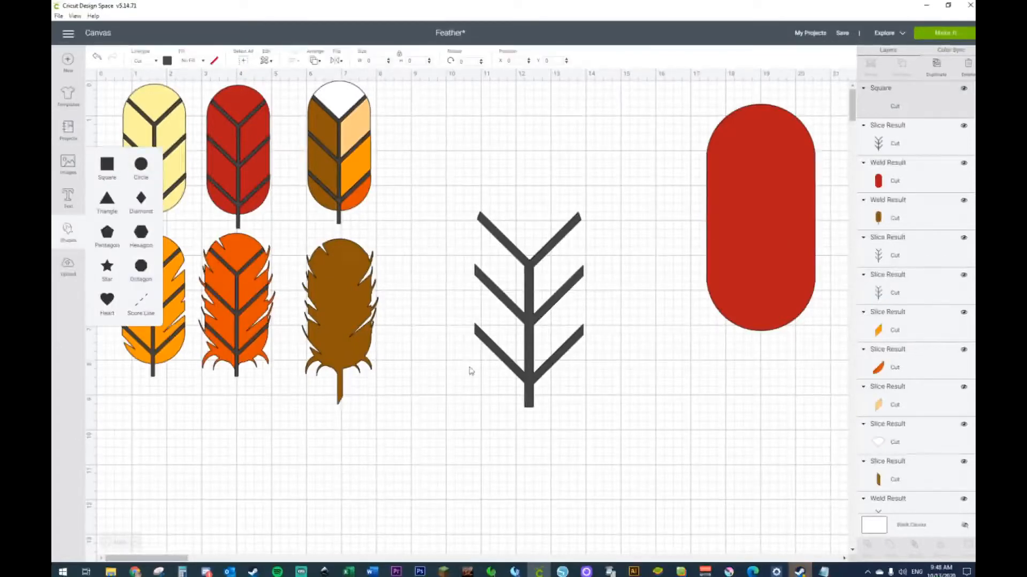
left_click_drag(314, 310, 526, 425)
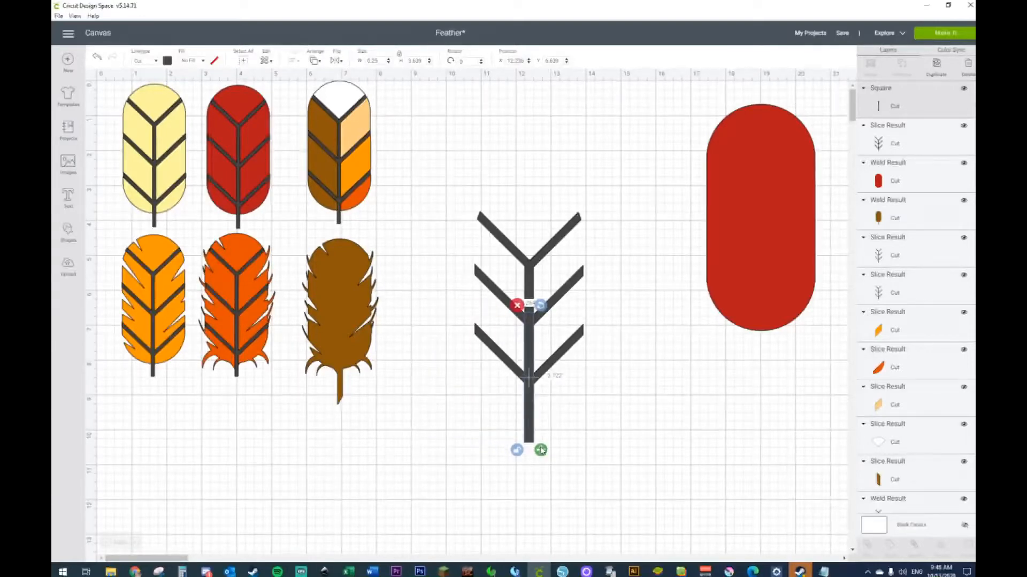
left_click(587, 437)
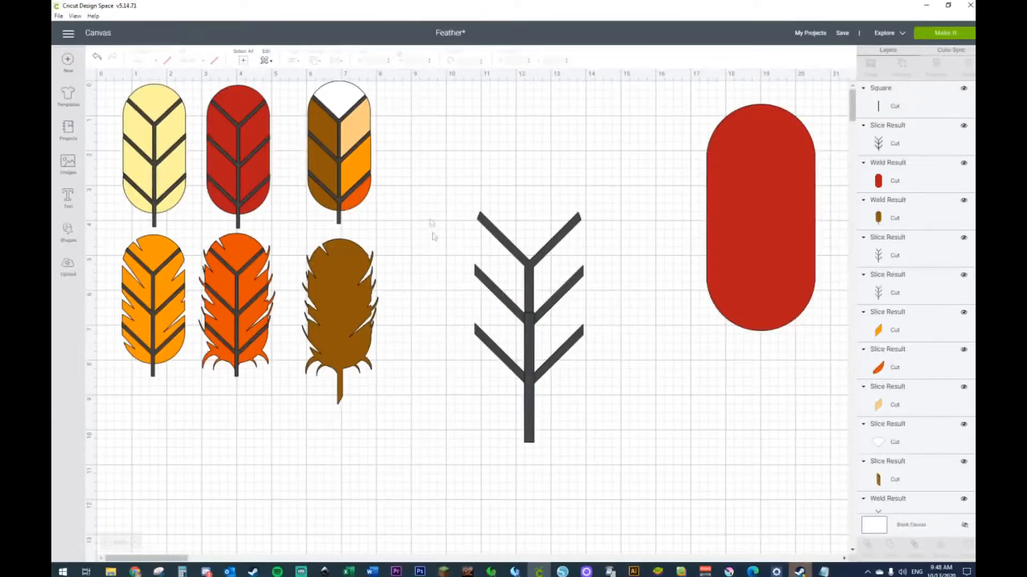
Weld the vertical bar to the trimmed branched stem.
left_click_drag(460, 184, 620, 458)
right_click(547, 398)
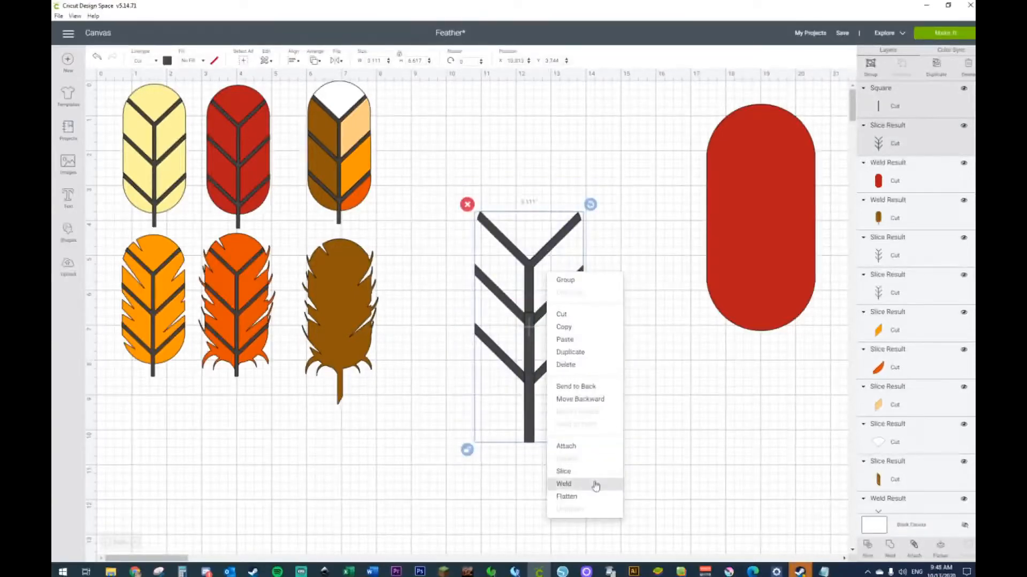
left_click(595, 485)
left_click(635, 447)
Move the red capsule behind the welded stem and center the two pieces horizontally.
left_click_drag(758, 291, 533, 361)
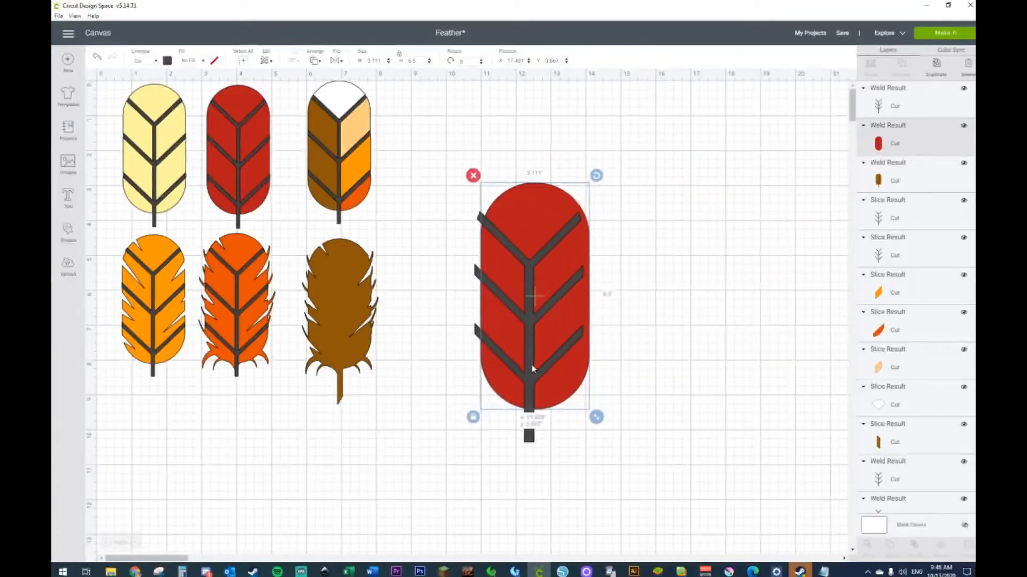
left_click_drag(693, 233, 487, 357)
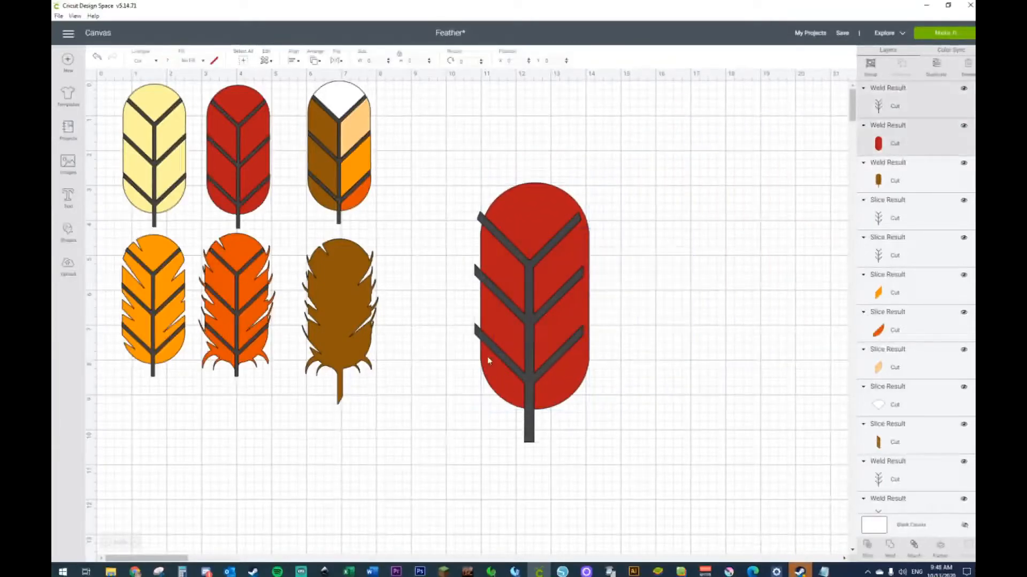
left_click(296, 62)
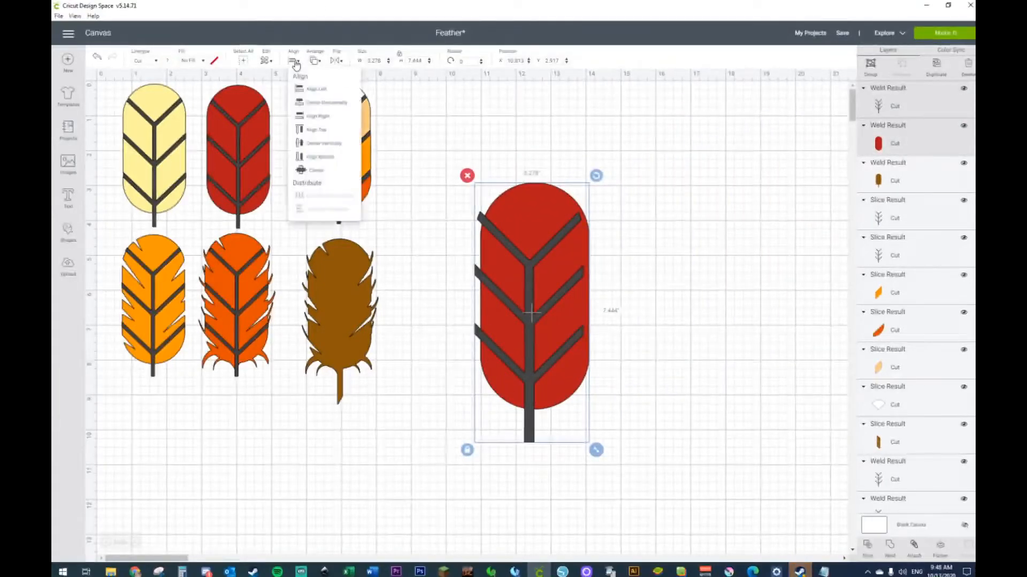
left_click(315, 112)
left_click(641, 404)
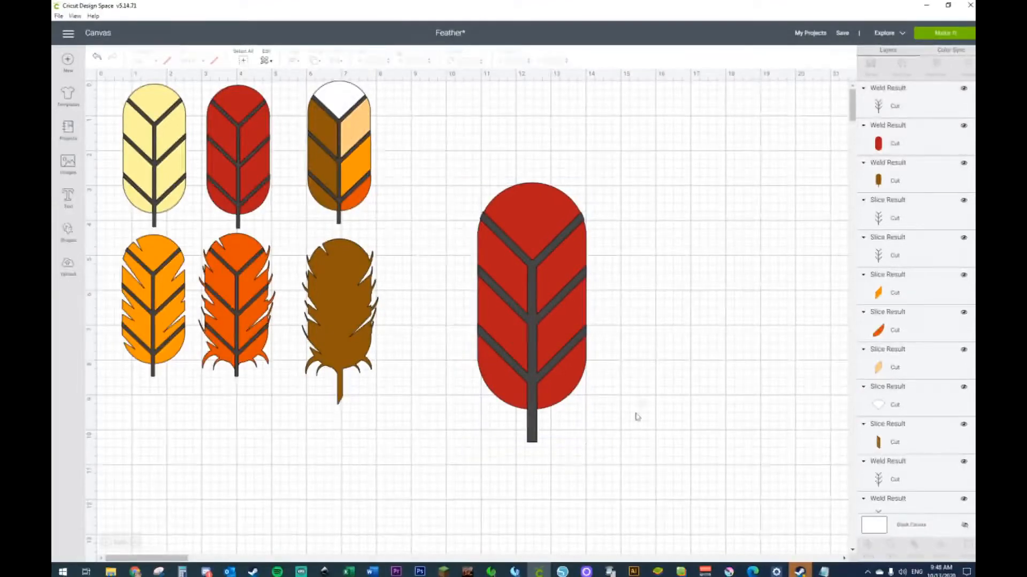
Nudge the branched stem slightly down on the red capsule.
left_click(535, 437)
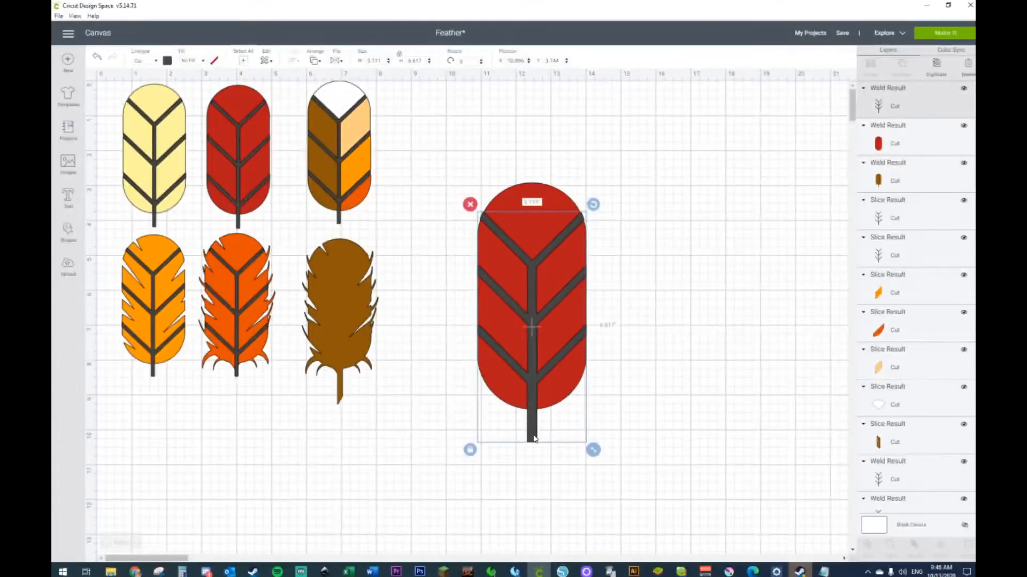
key("Down")
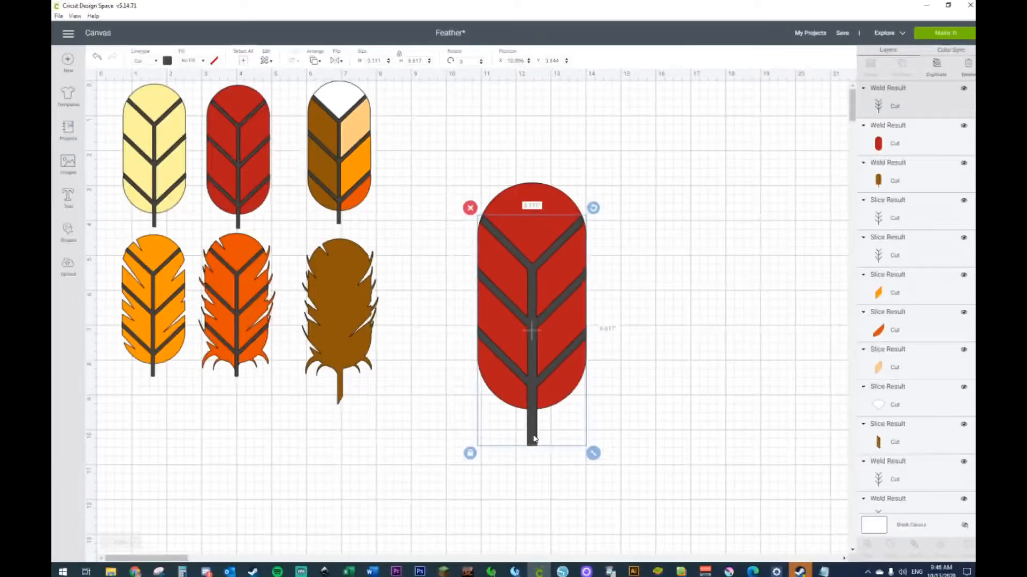
left_click(717, 338)
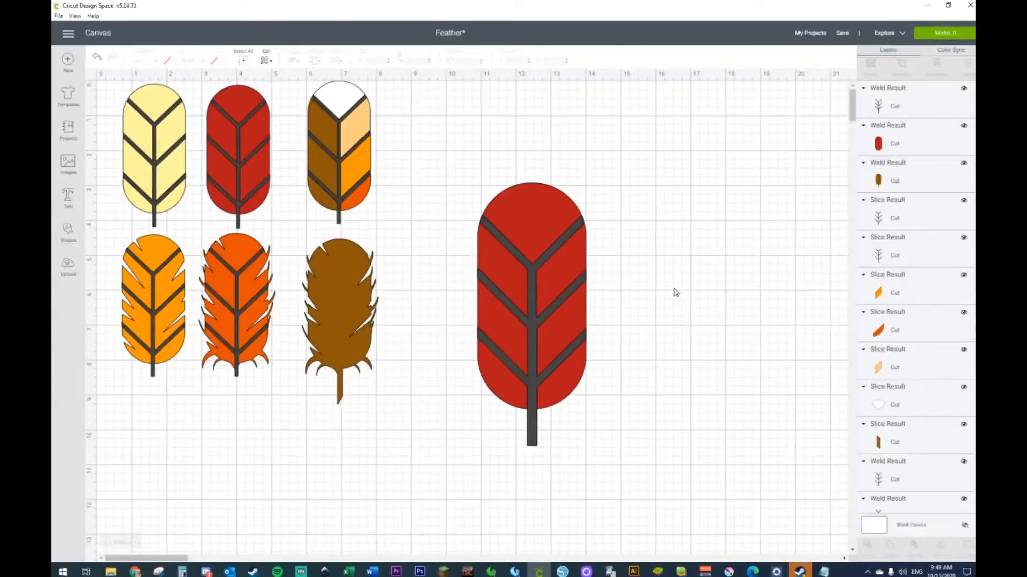
Scale the capsule and stem together down to about 2.1 by 5.1 inches and place them higher, beside the finished feathers.
left_click_drag(636, 182, 511, 401)
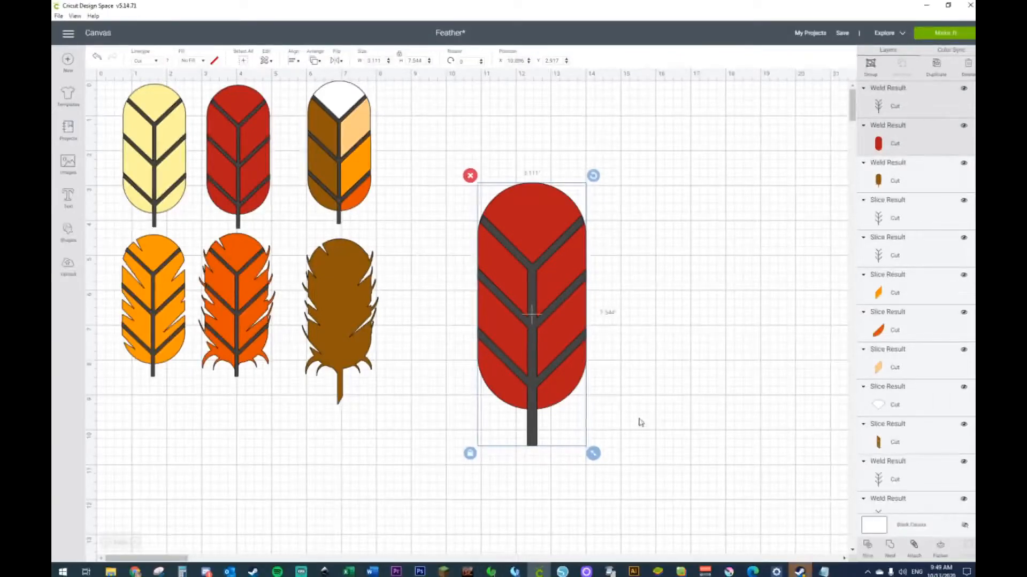
left_click(629, 374)
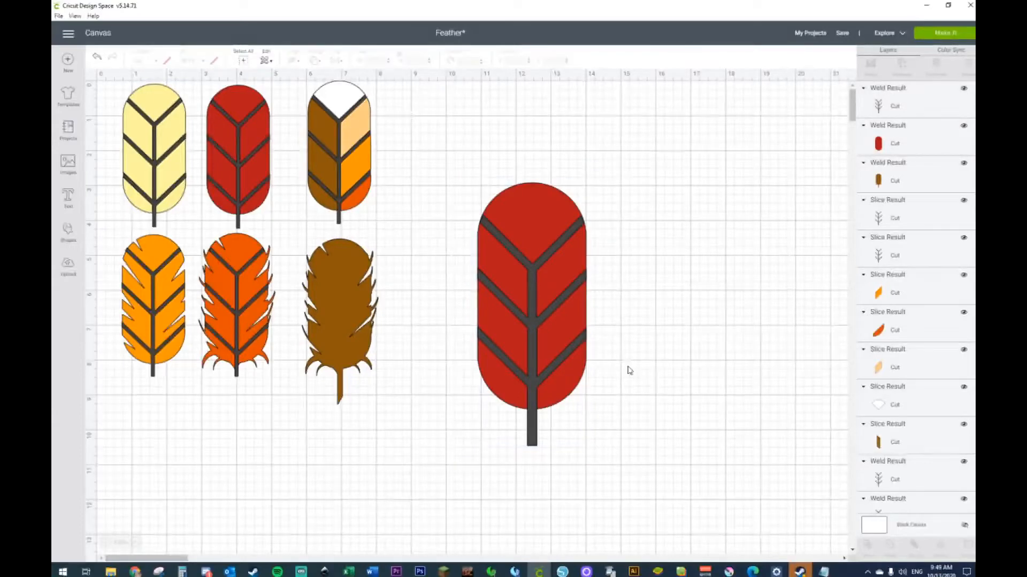
left_click_drag(623, 201, 521, 460)
left_click_drag(594, 452, 533, 369)
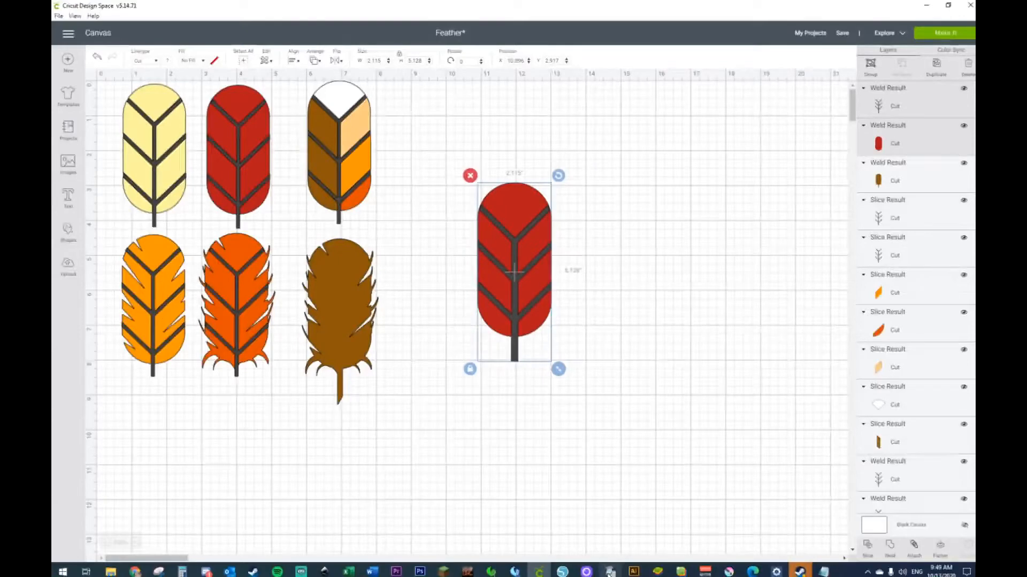
left_click_drag(536, 334, 488, 261)
left_click(603, 226)
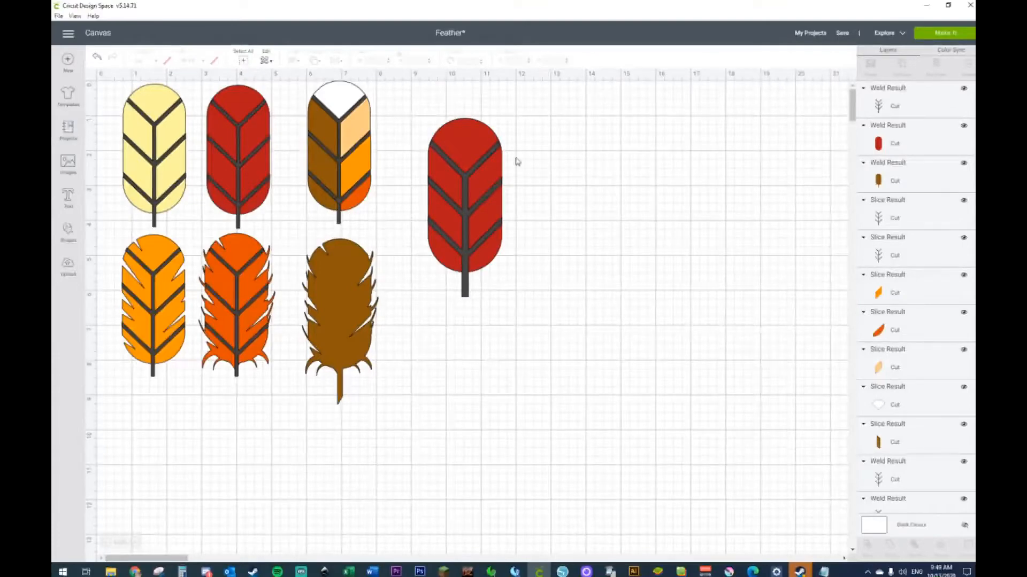
Duplicate the red feather's capsule and stem and place the copy directly to the right of the original.
left_click_drag(534, 123, 463, 259)
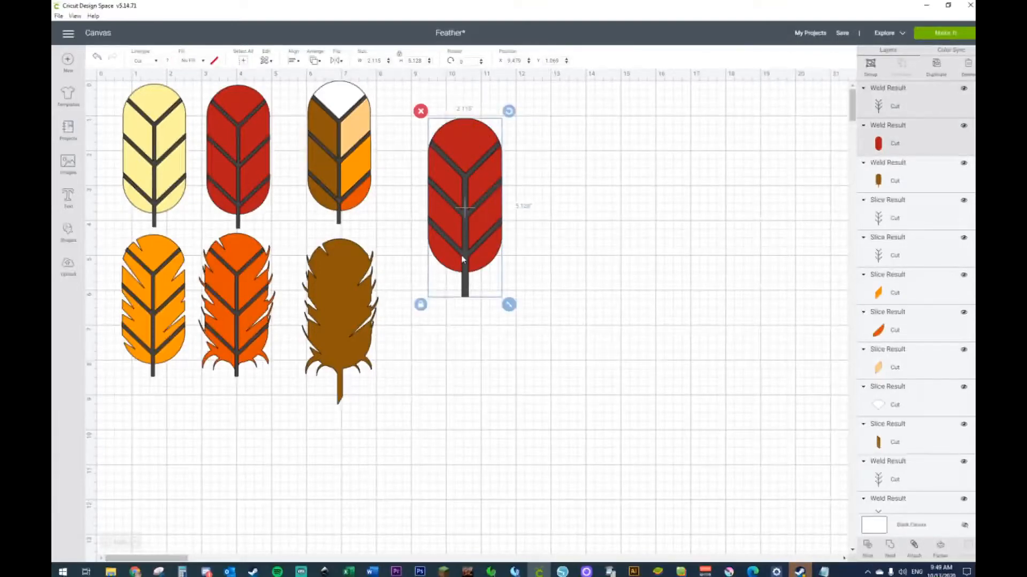
key("ctrl+d")
left_click_drag(476, 214, 599, 211)
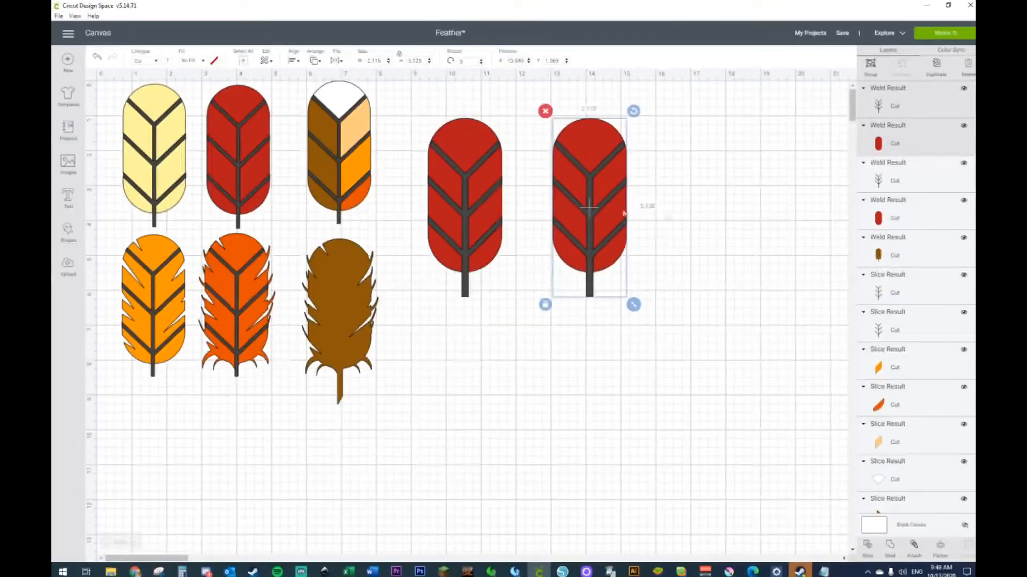
Recolor the copied feather's capsule with the light yellow material color.
left_click(623, 131)
left_click(584, 133)
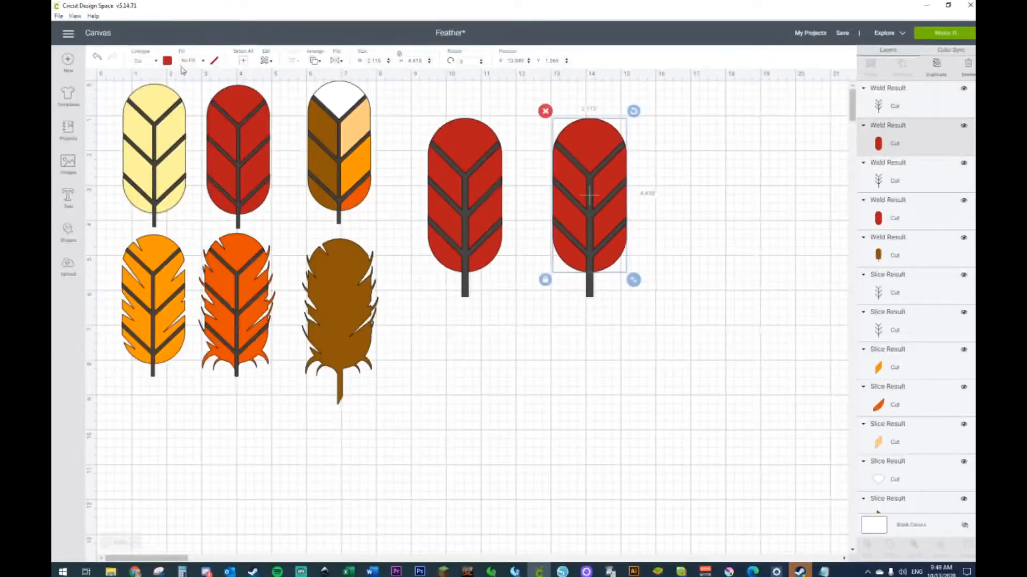
left_click(168, 61)
left_click(213, 94)
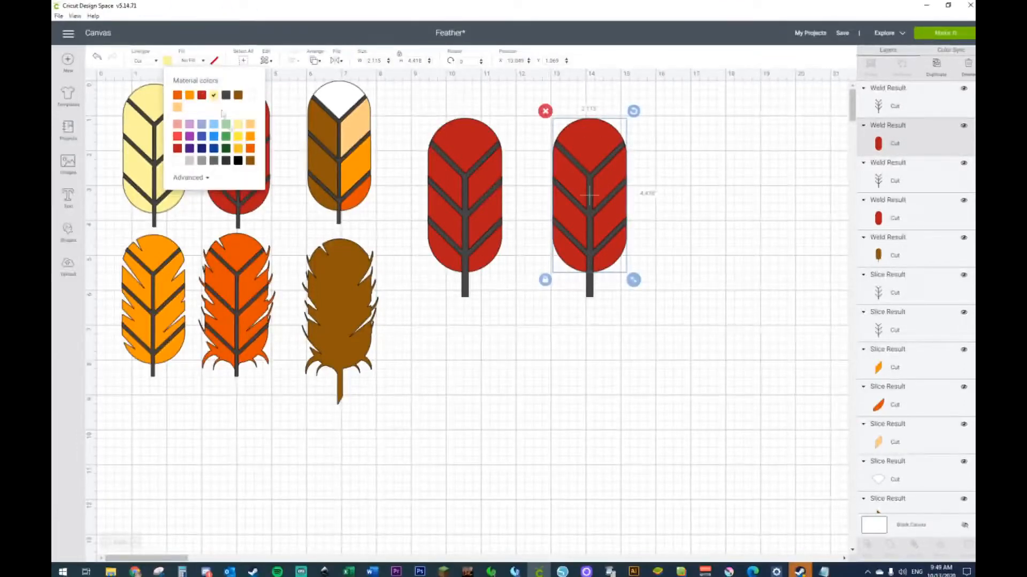
left_click(522, 384)
Place a spare copy of the yellow feather's stem in the empty canvas to its right, and slice the yellow capsule with its stem.
left_click(594, 298)
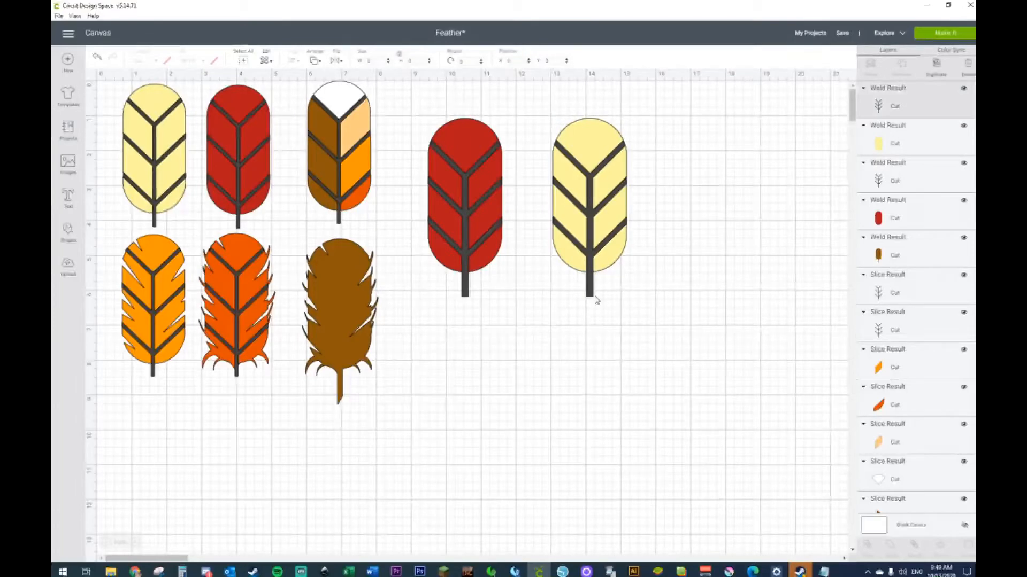
left_click_drag(597, 300, 786, 276)
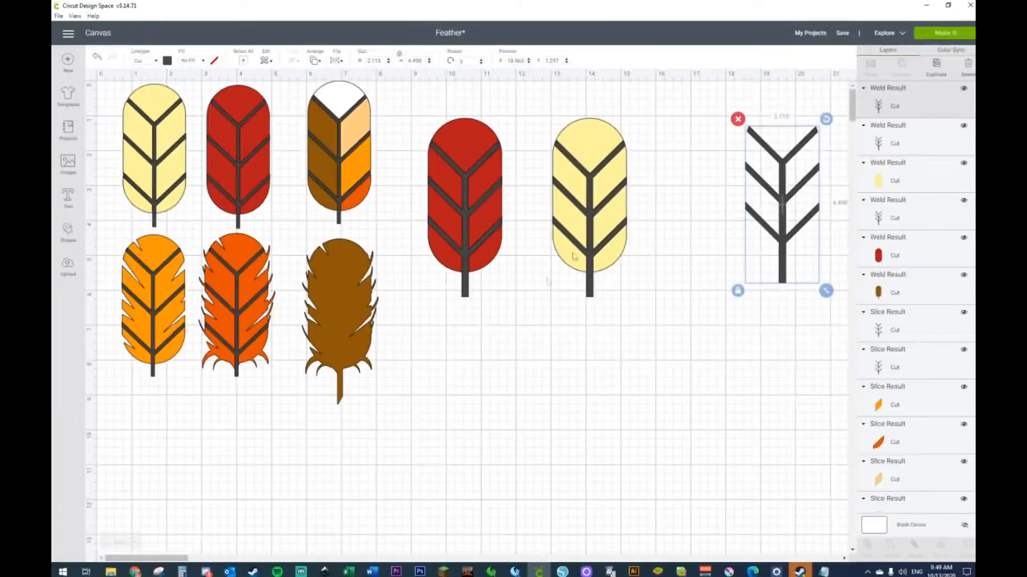
left_click(650, 143)
left_click(611, 208)
right_click(598, 264)
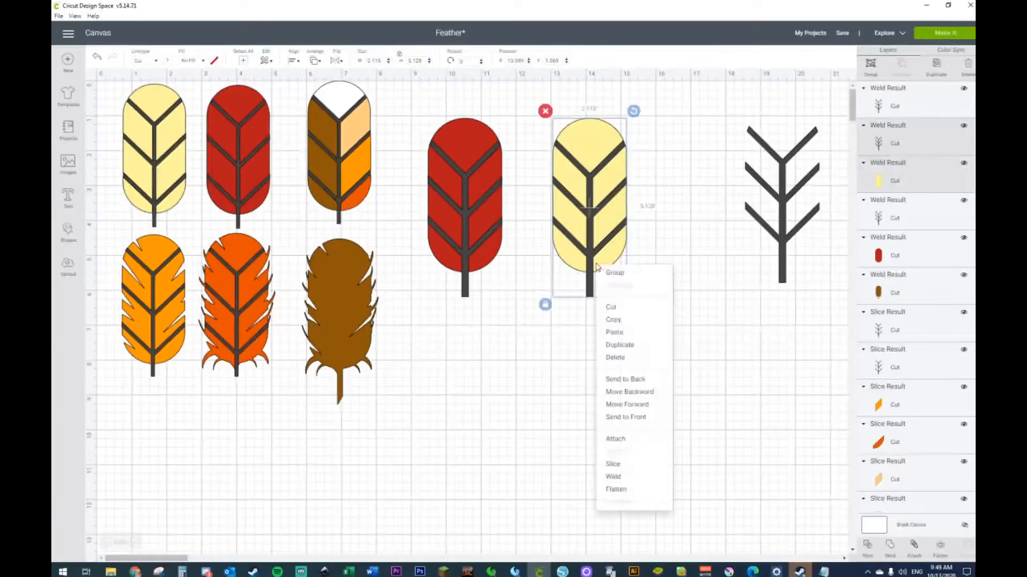
left_click(629, 471)
Pull the sliced stem stub and both branch-shaped pieces out of the yellow body and delete them.
left_click_drag(589, 299, 598, 433)
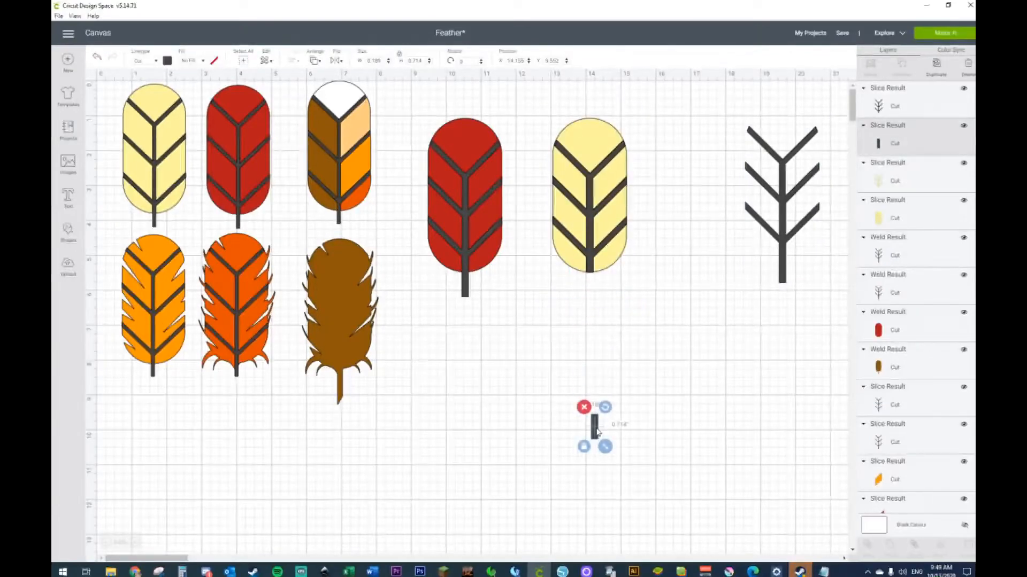
key("Delete")
left_click_drag(583, 191, 598, 384)
left_click_drag(590, 207, 598, 390)
left_click_drag(702, 315, 559, 432)
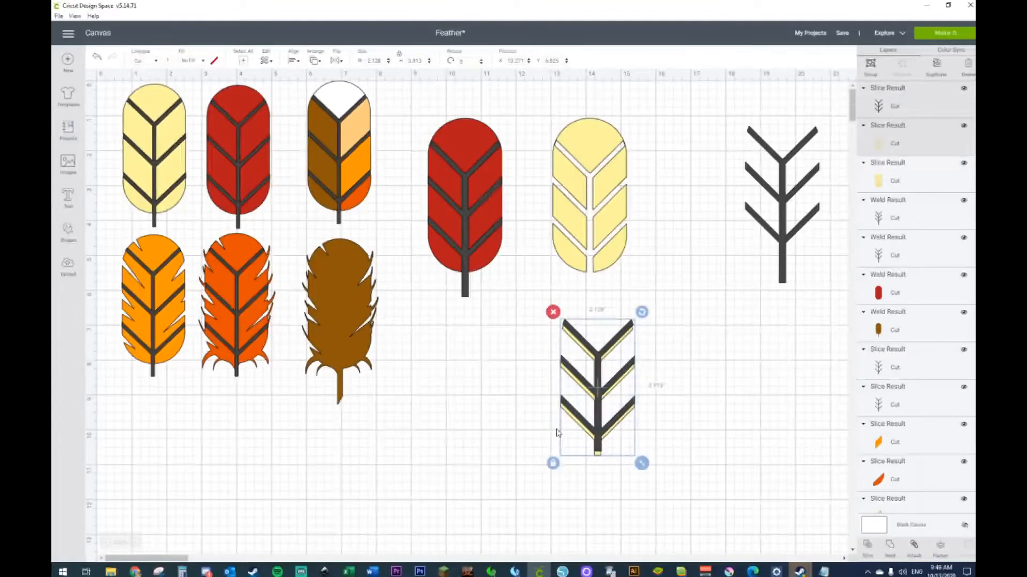
key("Delete")
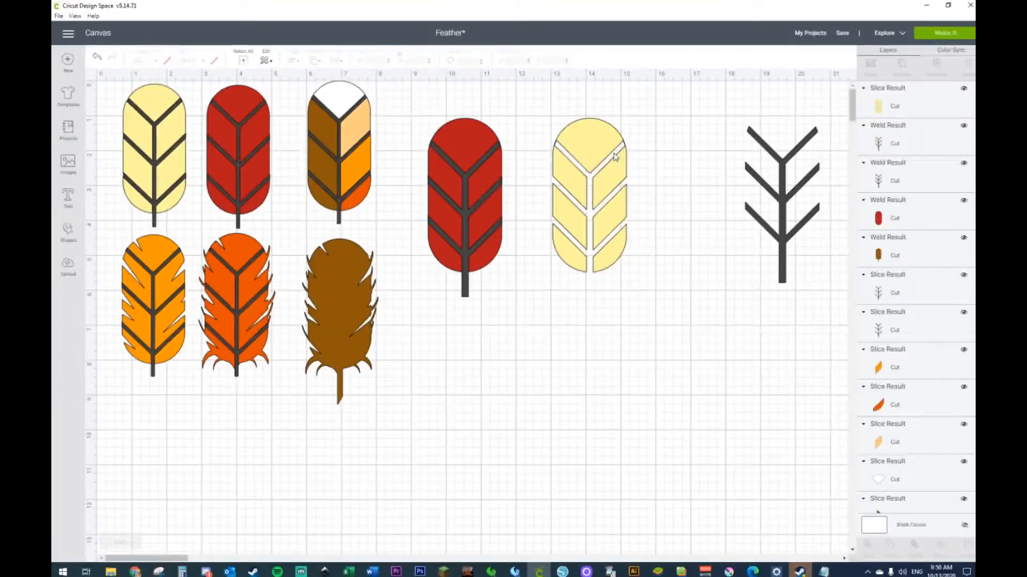
Examine the sliced yellow body up close, including the gaps cut between its sections.
left_click(107, 543)
left_click(133, 543)
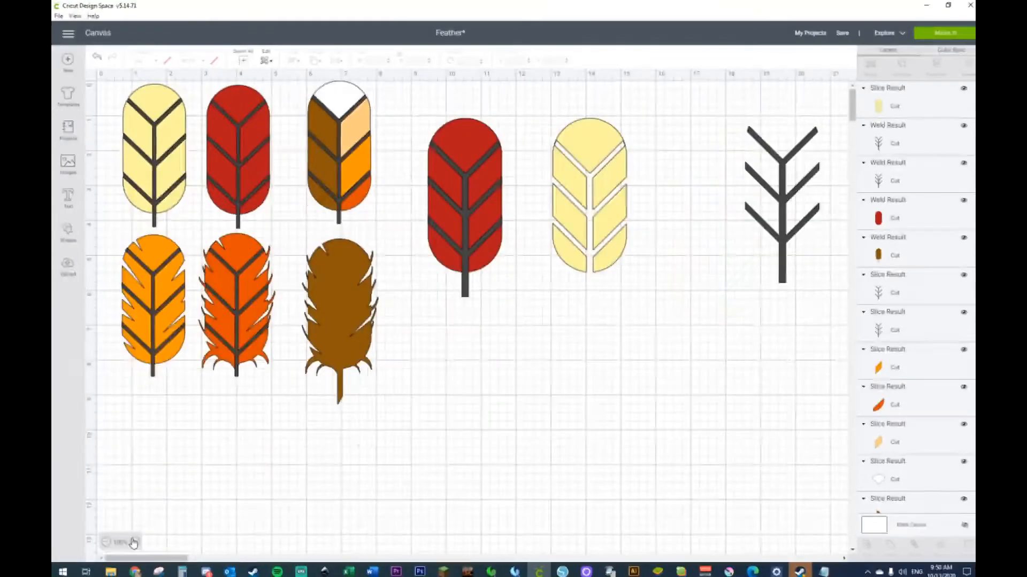
left_click(133, 544)
left_click(134, 543)
left_click(133, 544)
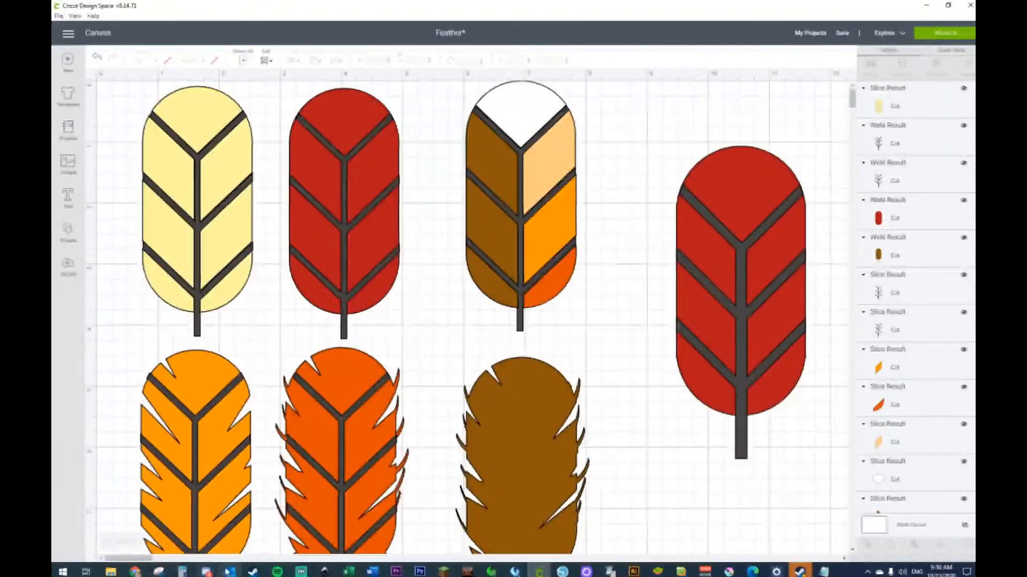
left_click_drag(155, 558, 186, 559)
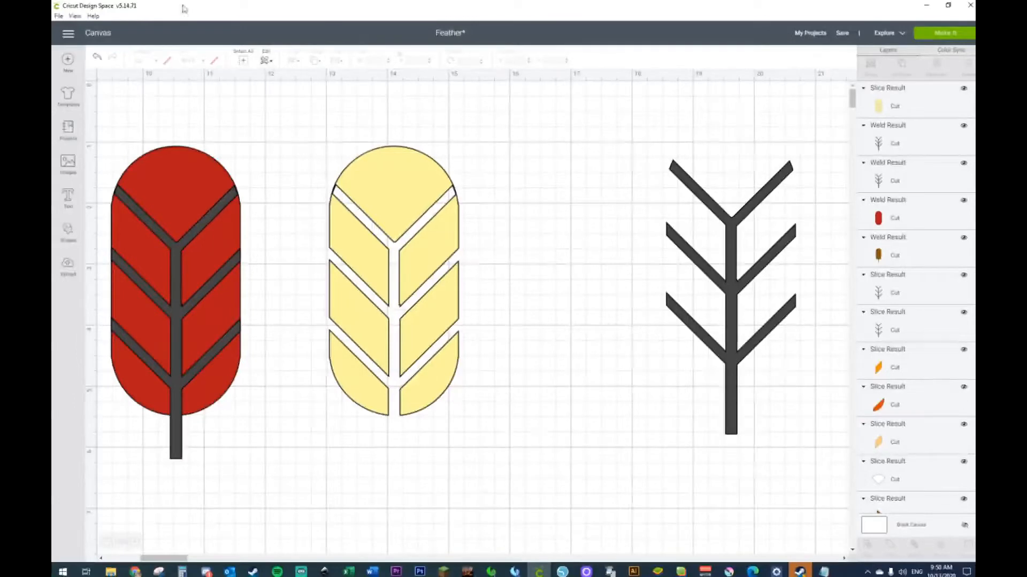
Undo the moves and deletions of the yellow feather's sliced stem stub and branch-shaped pieces.
left_click(97, 58)
left_click(98, 58)
left_click(97, 58)
left_click(98, 58)
left_click(97, 58)
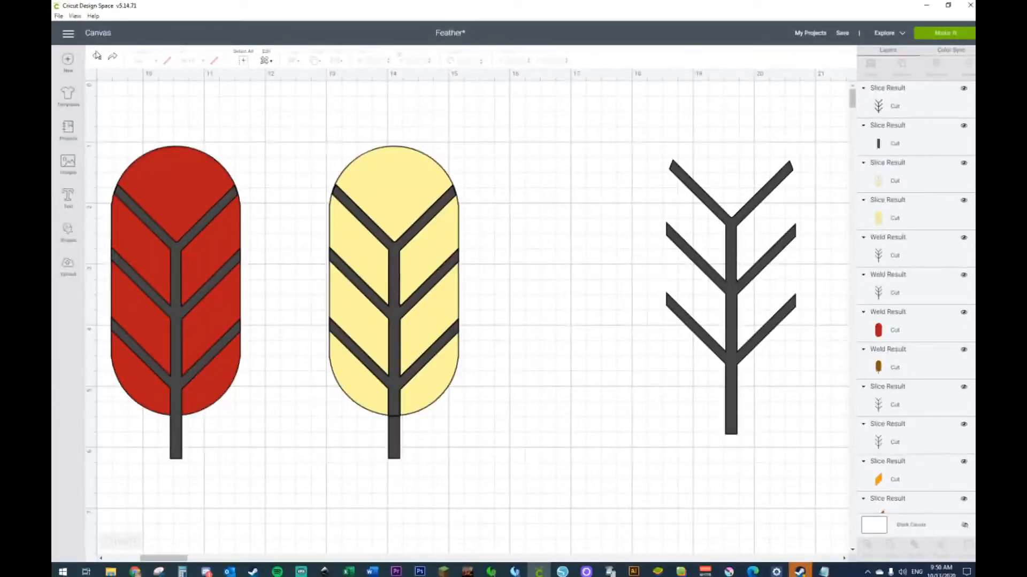
Undo the slice of the yellow feather and raise its stem slightly on the capsule.
left_click(97, 58)
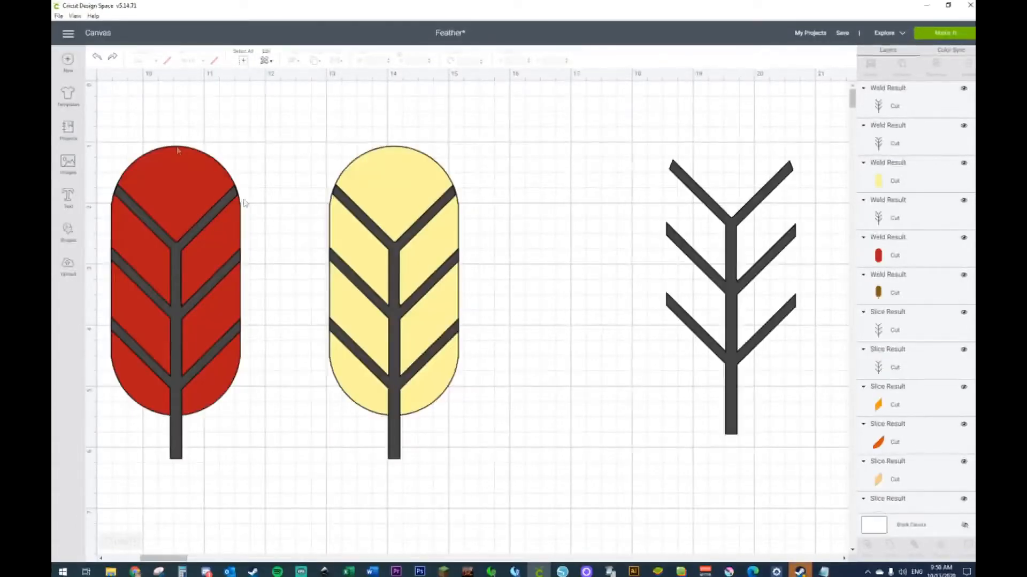
left_click(394, 413)
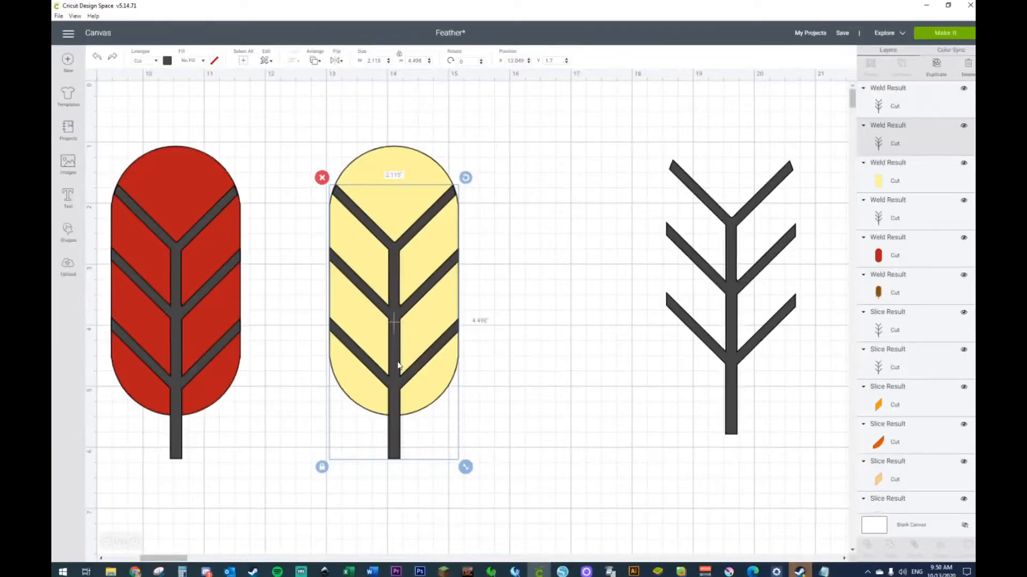
left_click_drag(399, 366, 399, 362)
Slice the yellow capsule with the stem lying on it.
left_click_drag(529, 149, 471, 231)
right_click(402, 372)
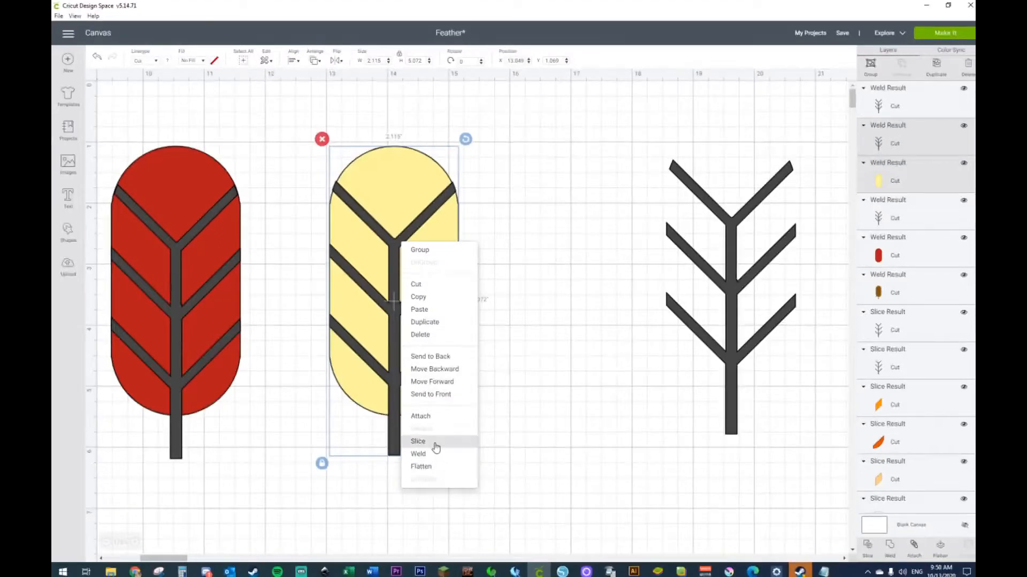
left_click(434, 452)
Delete the stem stub below the yellow body, then pull both branch-shaped slice pieces out of it and delete them.
left_click_drag(393, 445, 456, 444)
key("Delete")
left_click_drag(396, 381, 557, 388)
left_click_drag(396, 363, 561, 374)
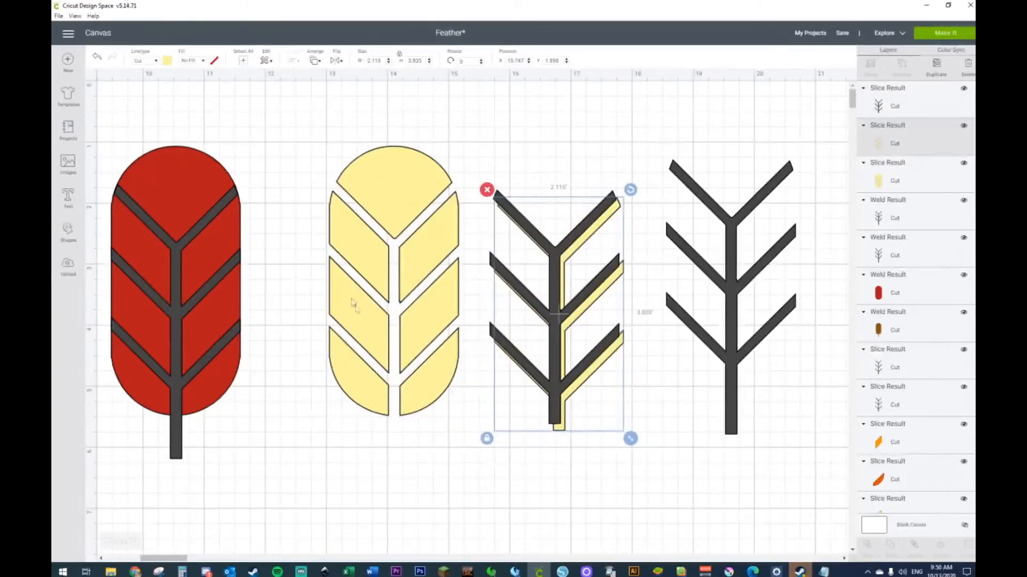
left_click_drag(558, 156, 580, 414)
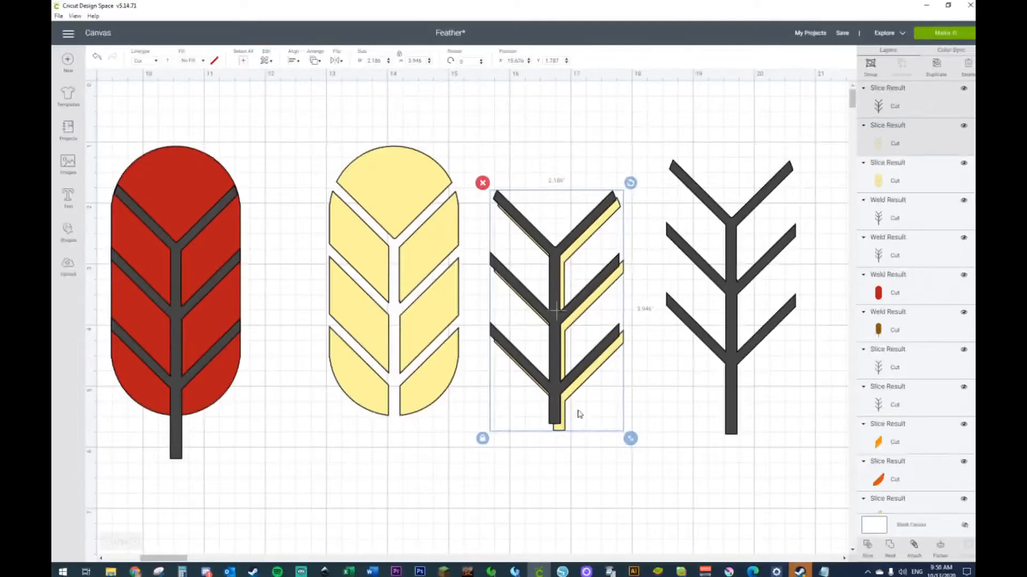
key("Delete")
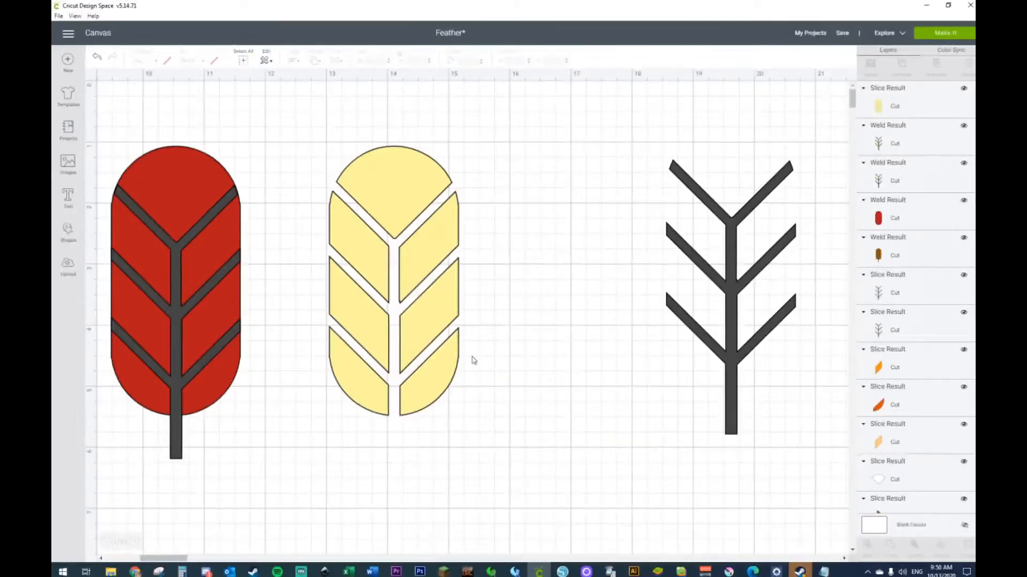
Bring the spare dark stem next to the sliced yellow body and recolour it light grey.
left_click(451, 276)
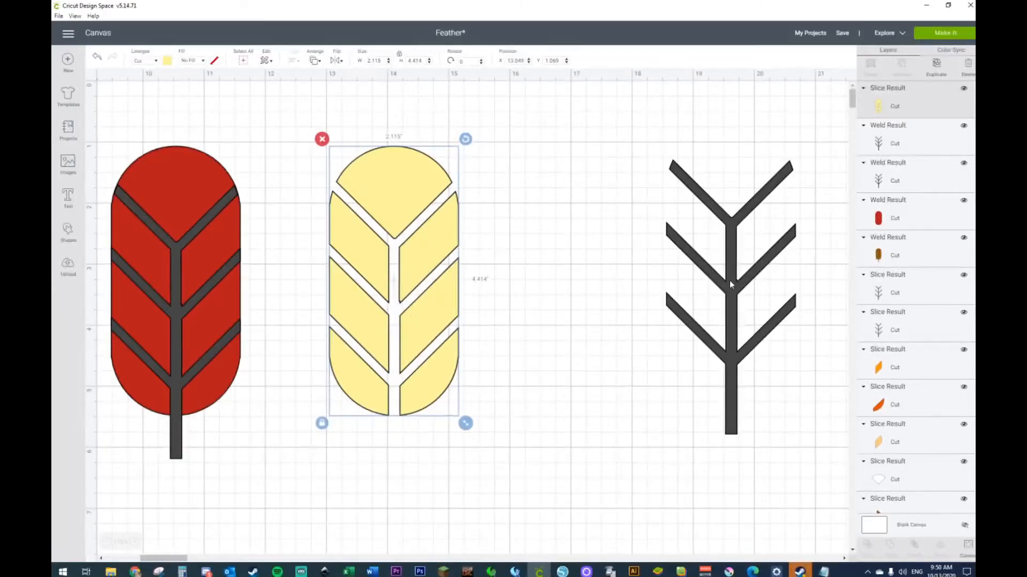
left_click_drag(750, 266, 547, 278)
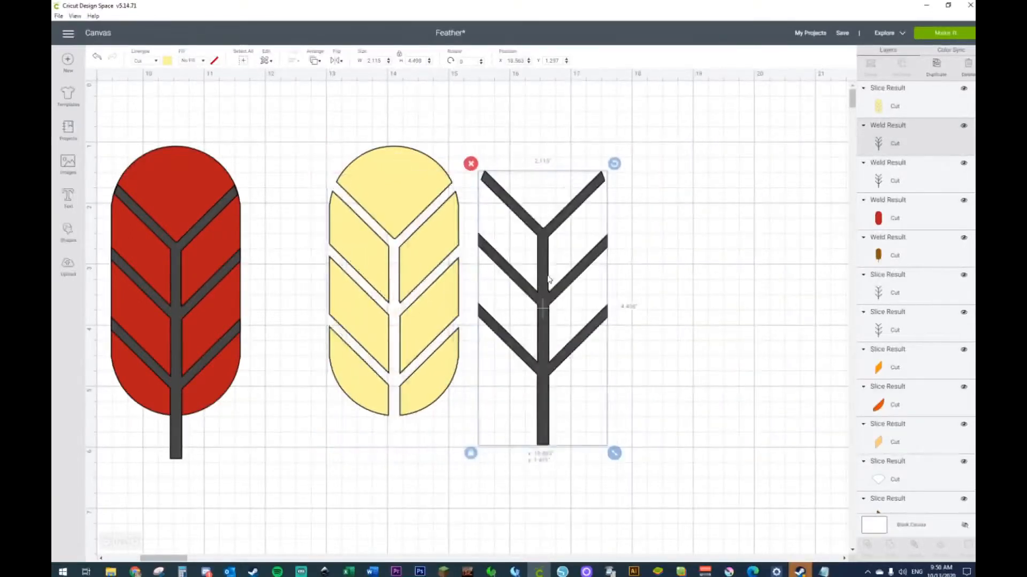
left_click(168, 61)
left_click(190, 160)
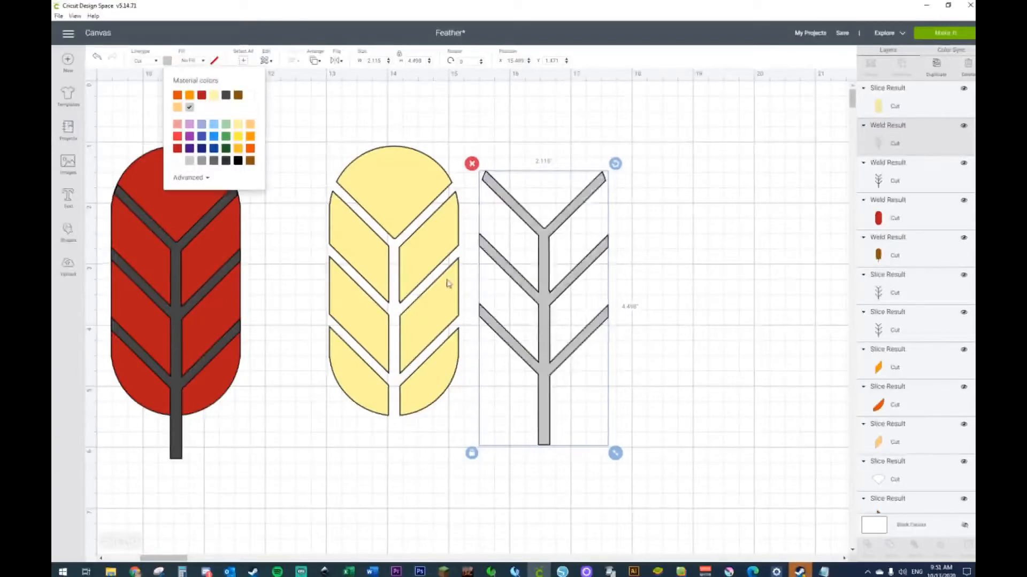
Fit the light grey stem into the gaps of the yellow body and centre the two horizontally.
left_click(573, 395)
left_click_drag(574, 395, 419, 409)
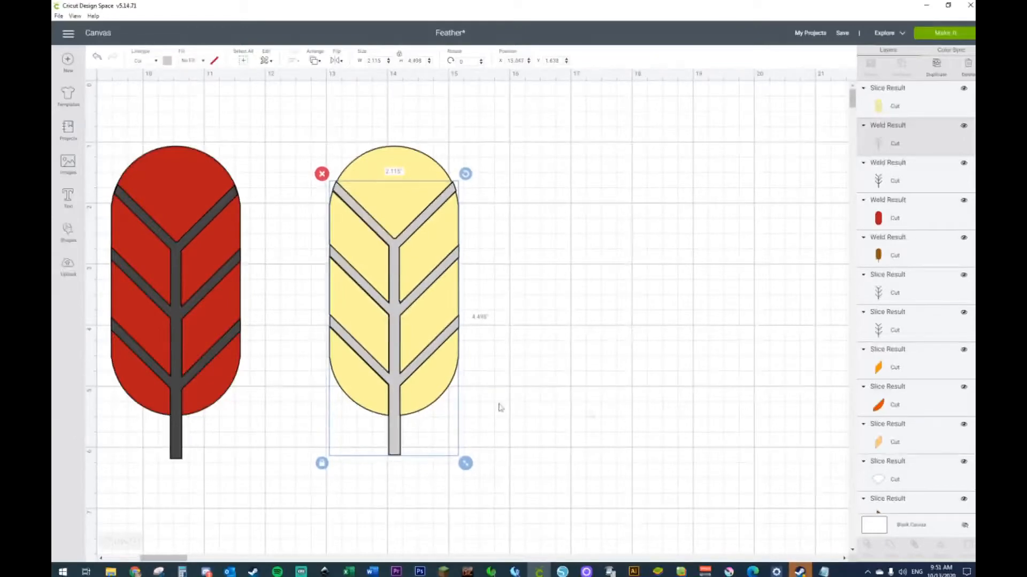
left_click(625, 410)
left_click_drag(371, 188, 300, 140)
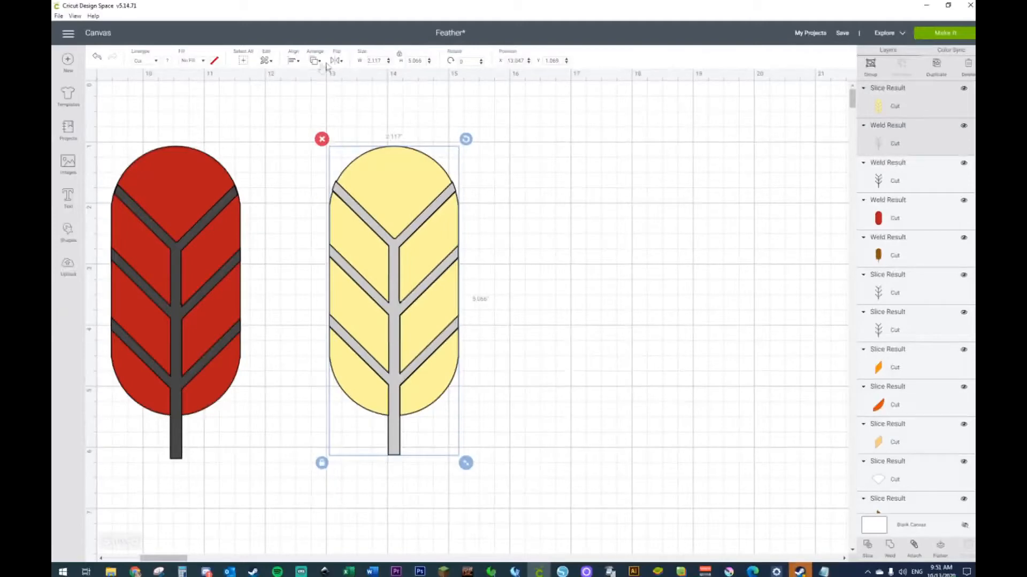
left_click(298, 68)
left_click(319, 109)
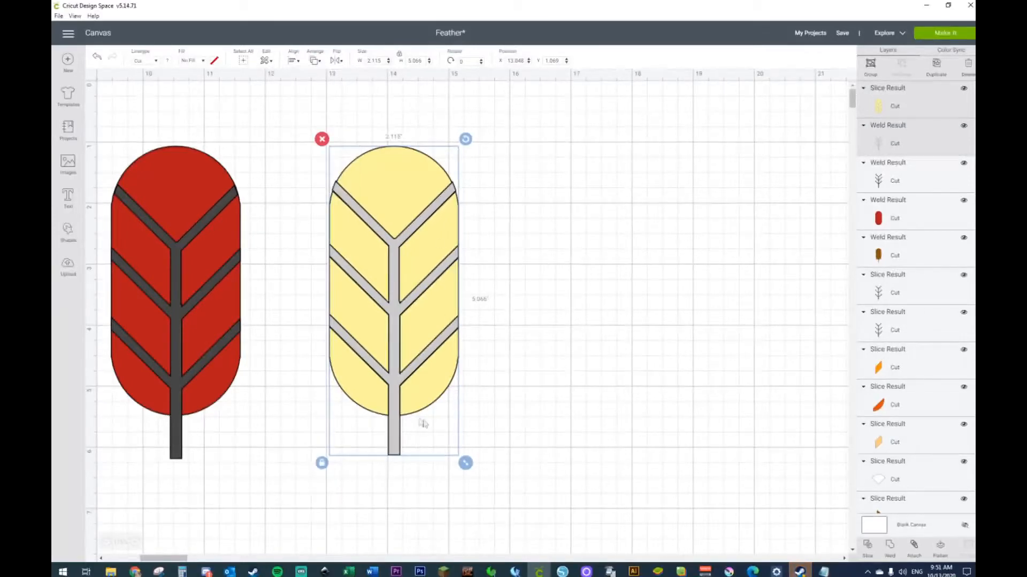
key("Down")
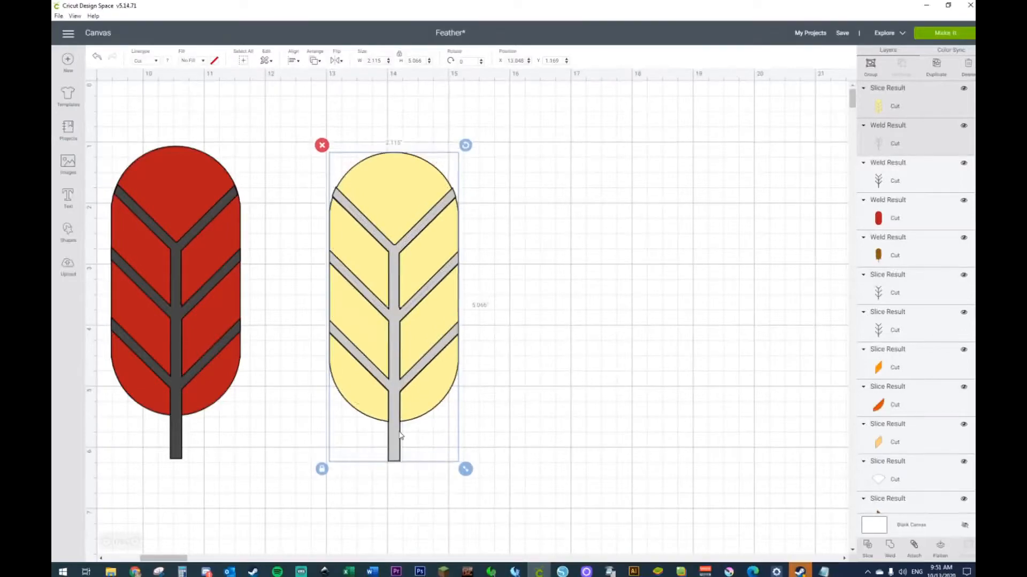
key("Up")
left_click(635, 333)
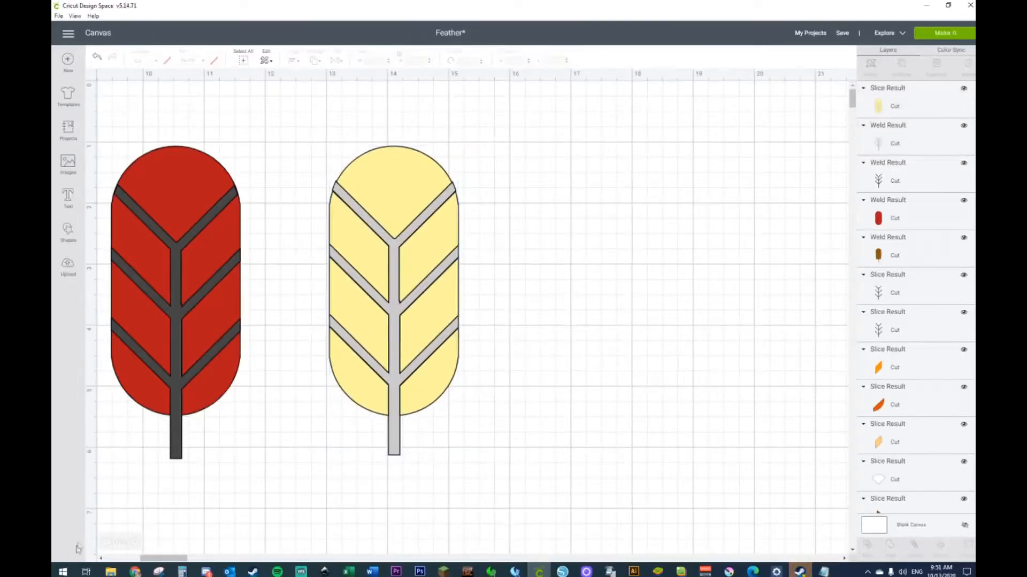
Duplicate the sliced yellow body, place the copy to the right of the yellow feather, and recolour it brown.
left_click(107, 542)
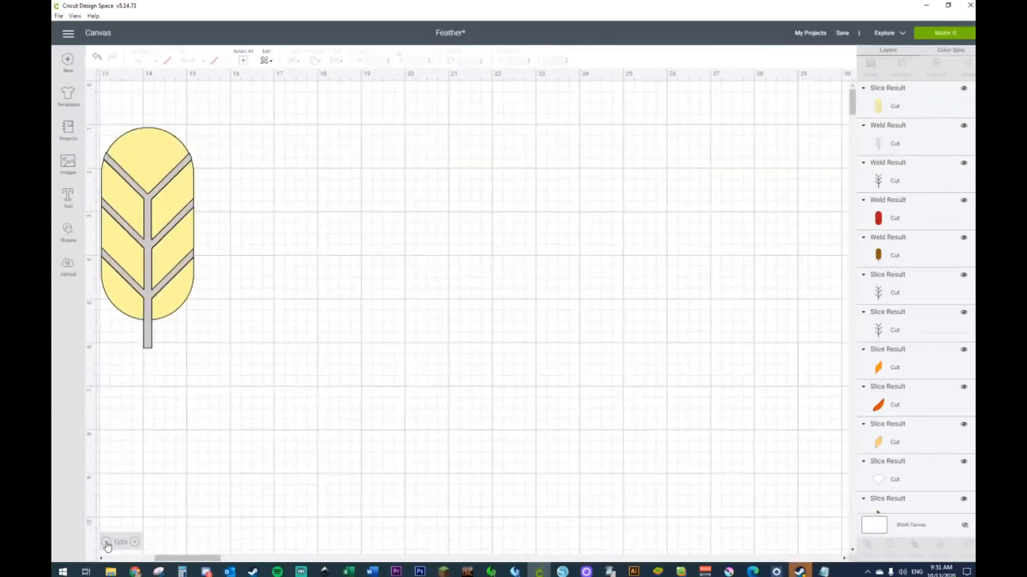
left_click(106, 542)
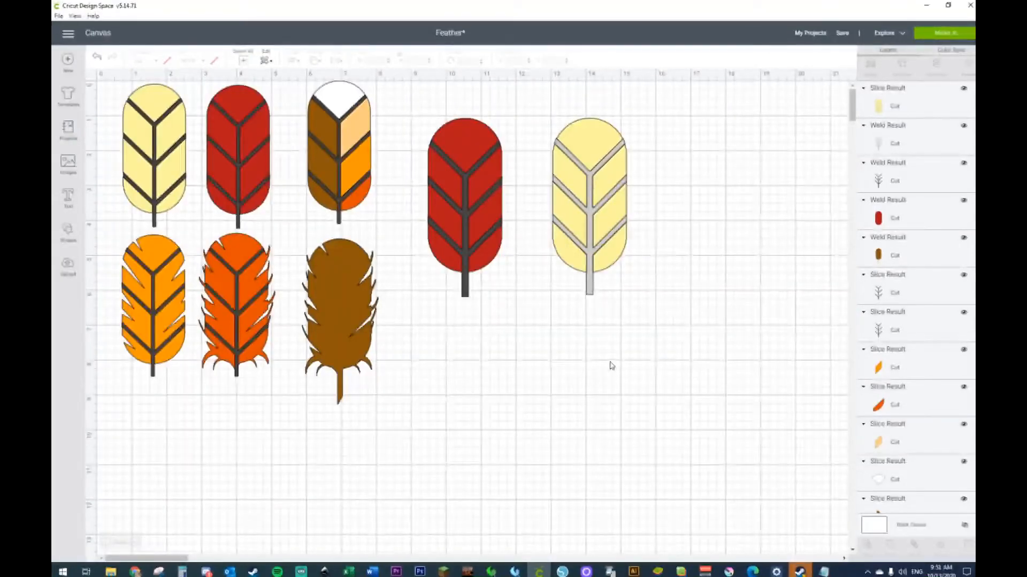
left_click_drag(522, 103, 502, 162)
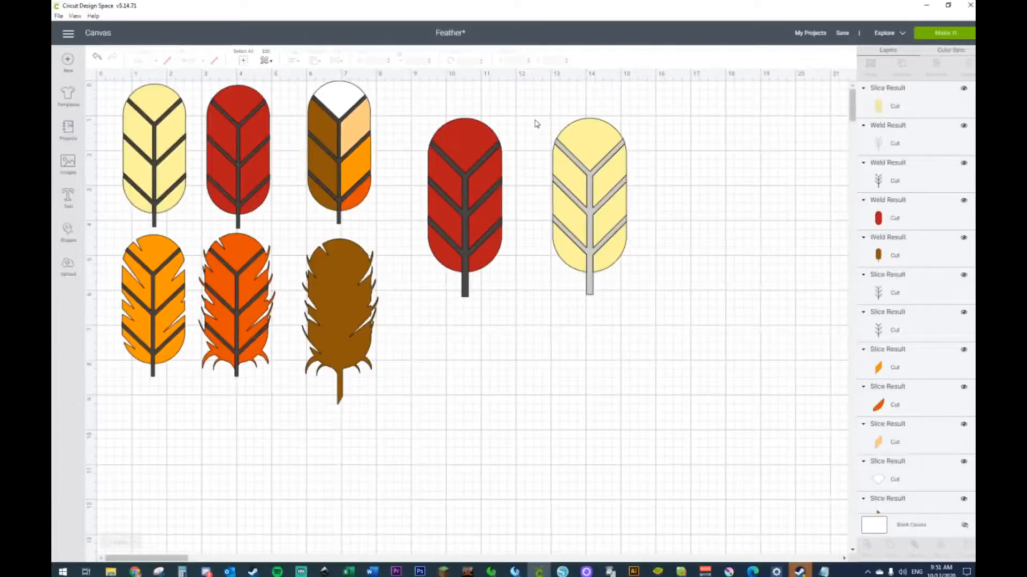
left_click(593, 134)
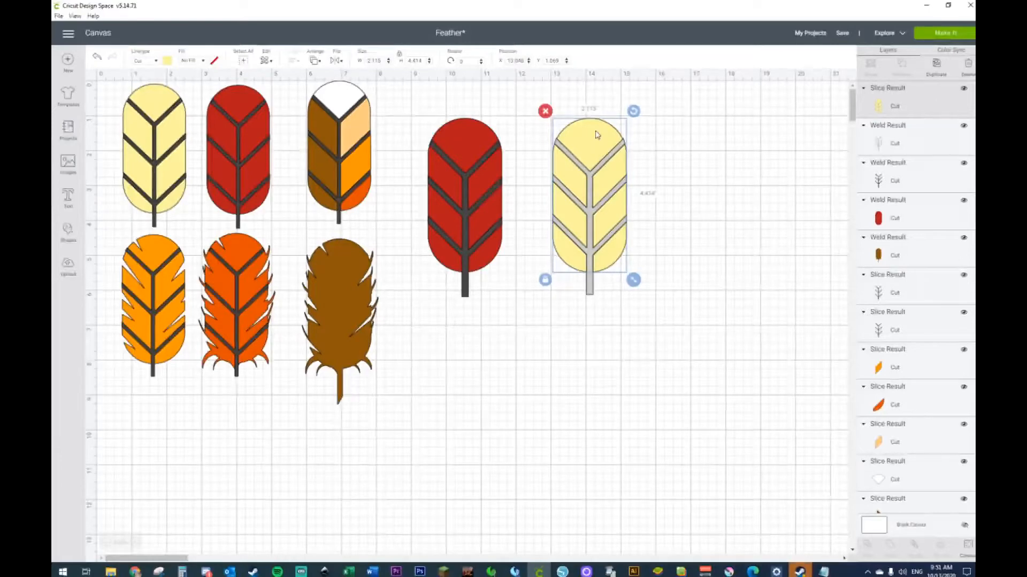
key("ctrl+d")
left_click_drag(620, 167, 735, 167)
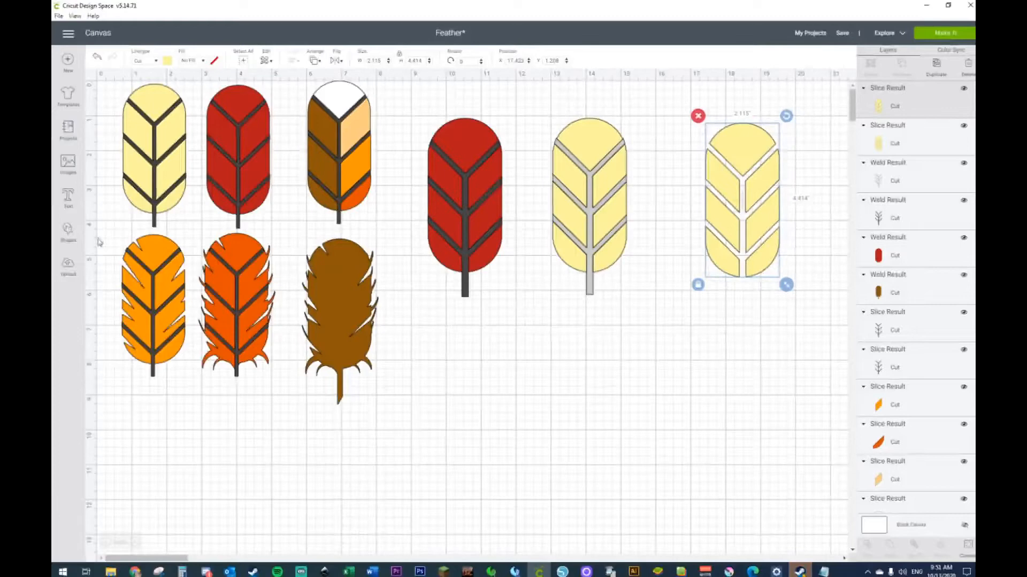
left_click(167, 61)
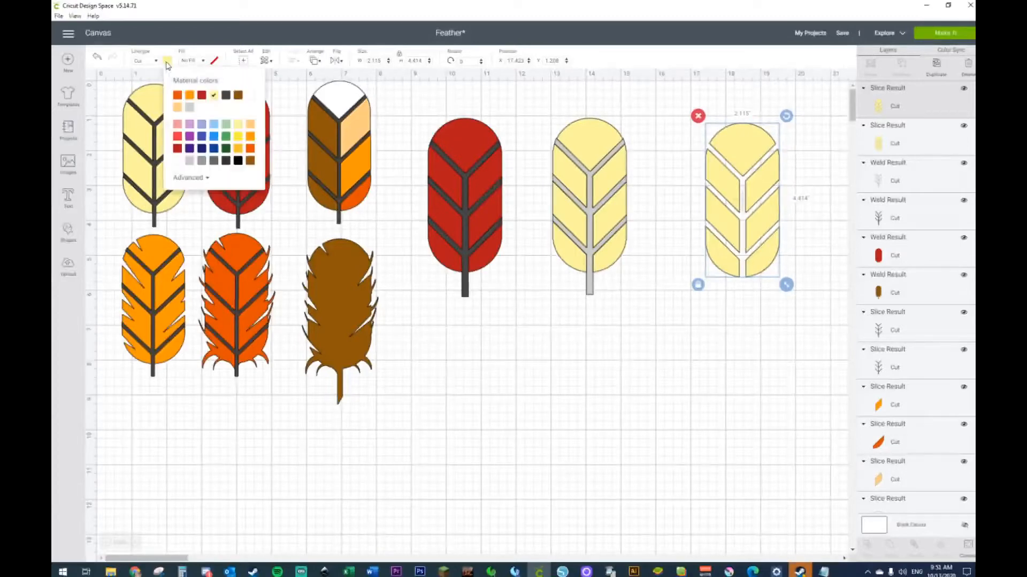
left_click(236, 96)
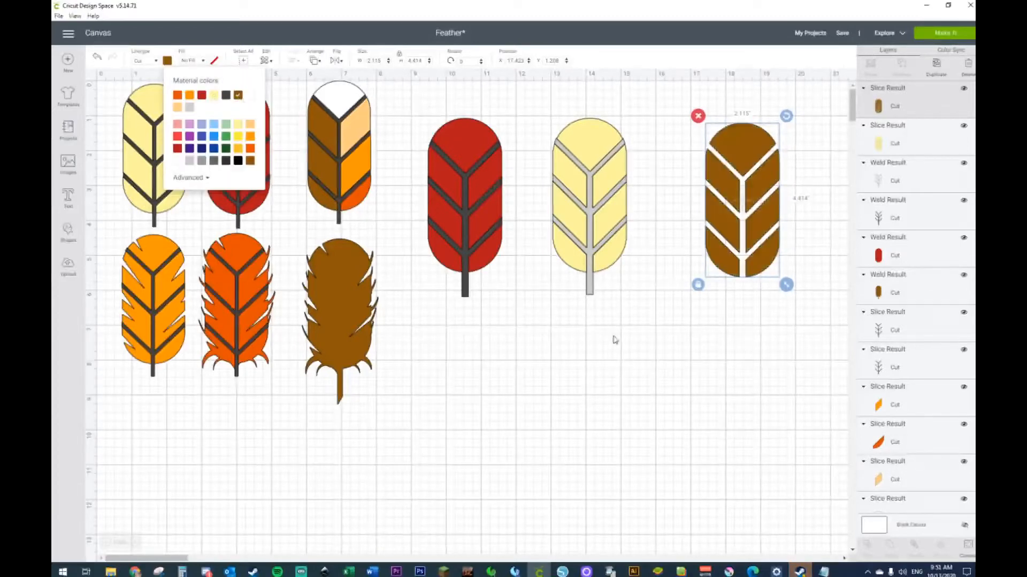
left_click(616, 339)
Move the brown sliced body closer to the yellow feather, roughly level with it.
mouse_move(150, 562)
left_mouse_down()
mouse_move(194, 559)
mouse_move(168, 559)
left_mouse_up()
left_click_drag(588, 228, 564, 225)
right_click(575, 209)
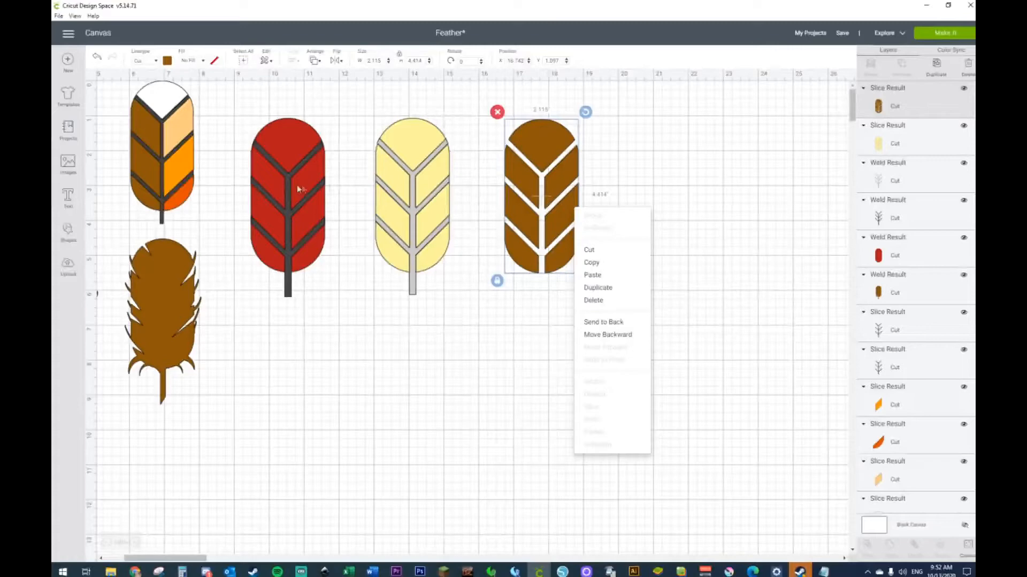
Add a square below the brown body and stretch it into a rectangle about 3.78 by 1.71 inches.
left_click(67, 231)
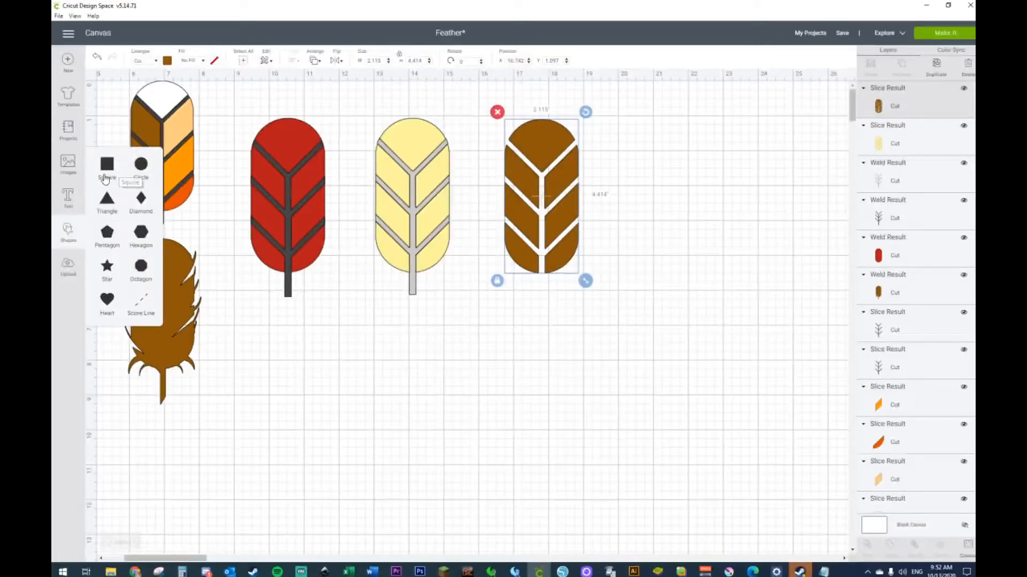
left_click(107, 170)
left_click_drag(439, 424, 566, 415)
left_click(478, 472)
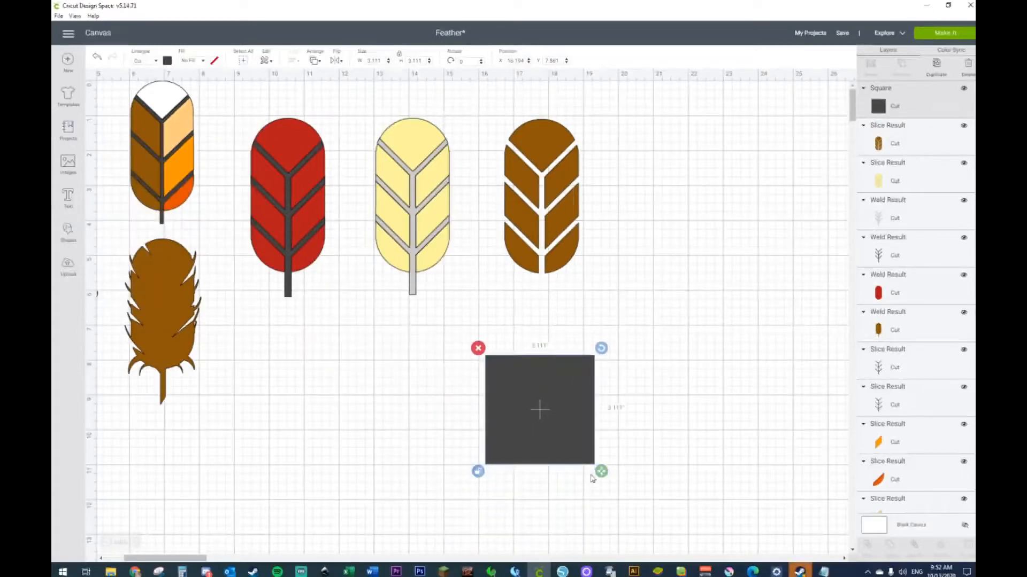
left_click_drag(601, 472, 625, 423)
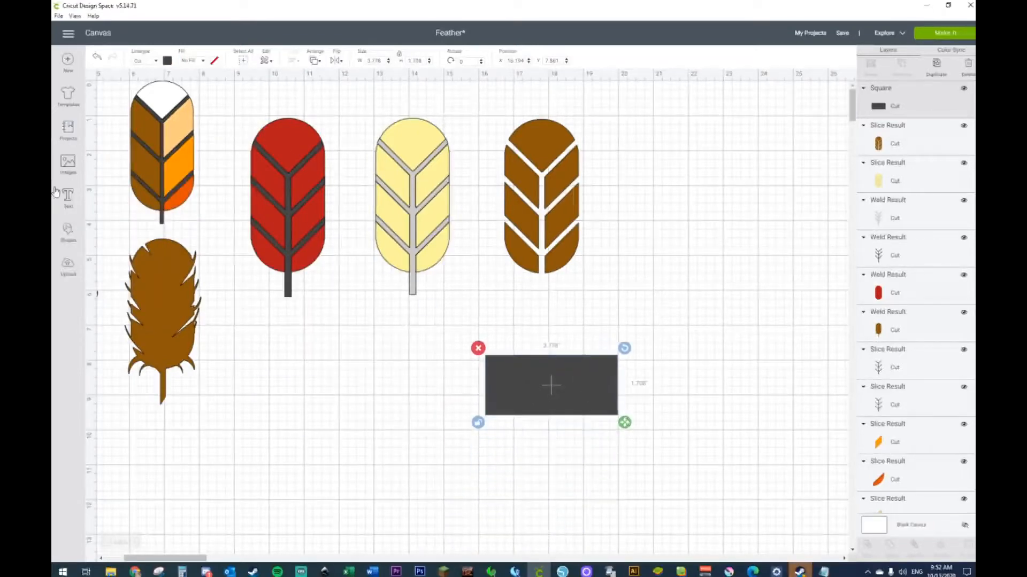
Add a triangle and place it in the empty canvas below the red feather.
left_click(68, 233)
left_click(103, 208)
left_click_drag(235, 244, 317, 422)
Narrow the rectangle into a bar, rotate it to about 317°, and lay it diagonally over the brown body's upper-right section.
left_click(601, 392)
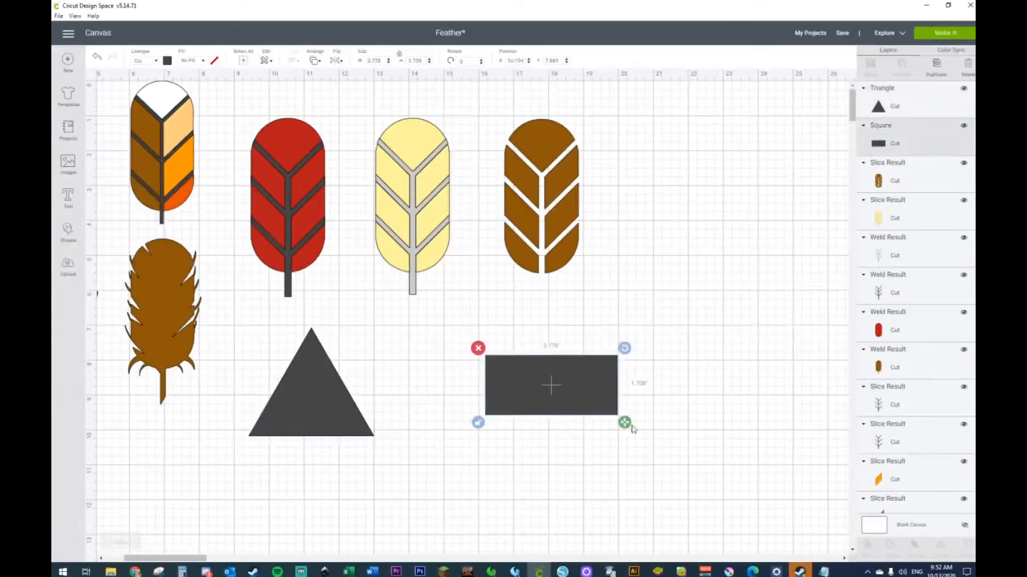
left_click_drag(623, 421, 618, 144)
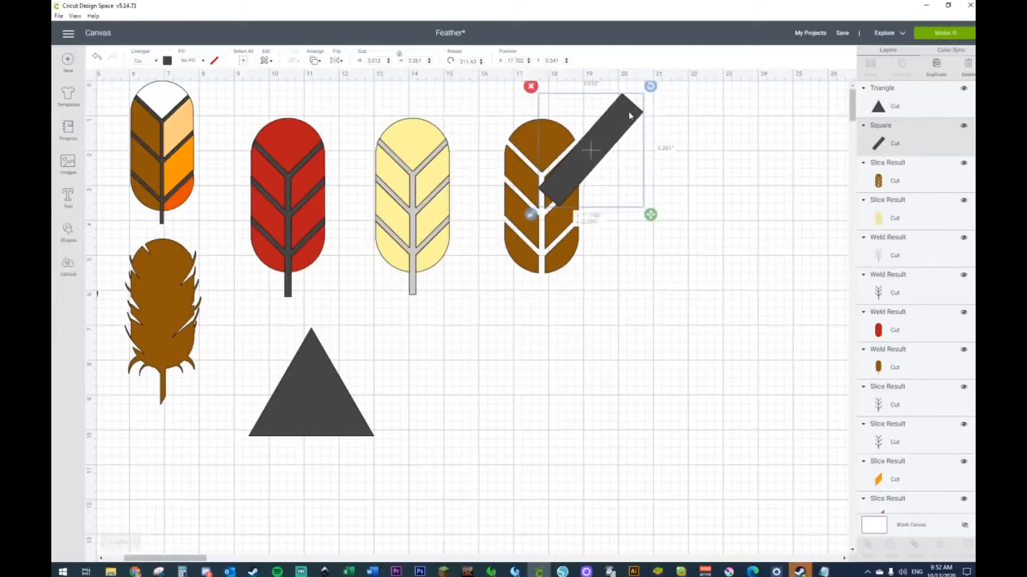
left_click_drag(627, 111, 653, 92)
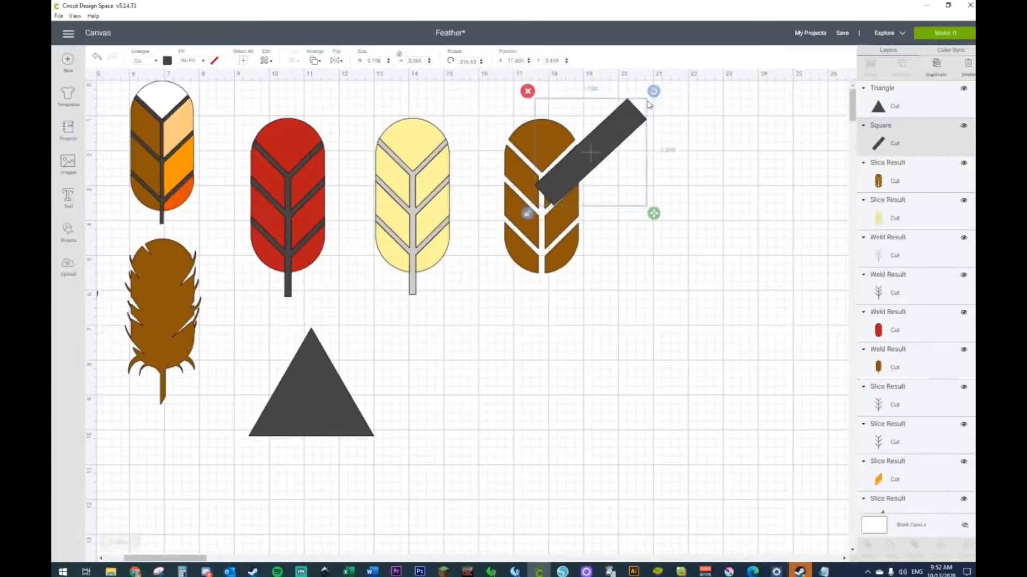
Send the diagonal bar to the back and shift it slightly upward behind the brown body's upper-right section.
right_click(636, 124)
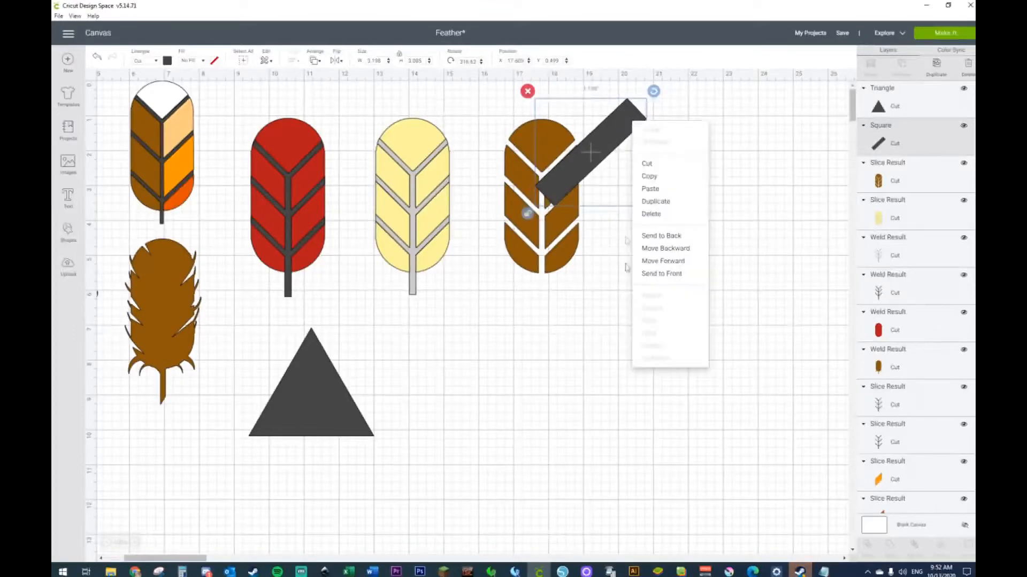
left_click(657, 235)
left_click_drag(618, 131, 624, 119)
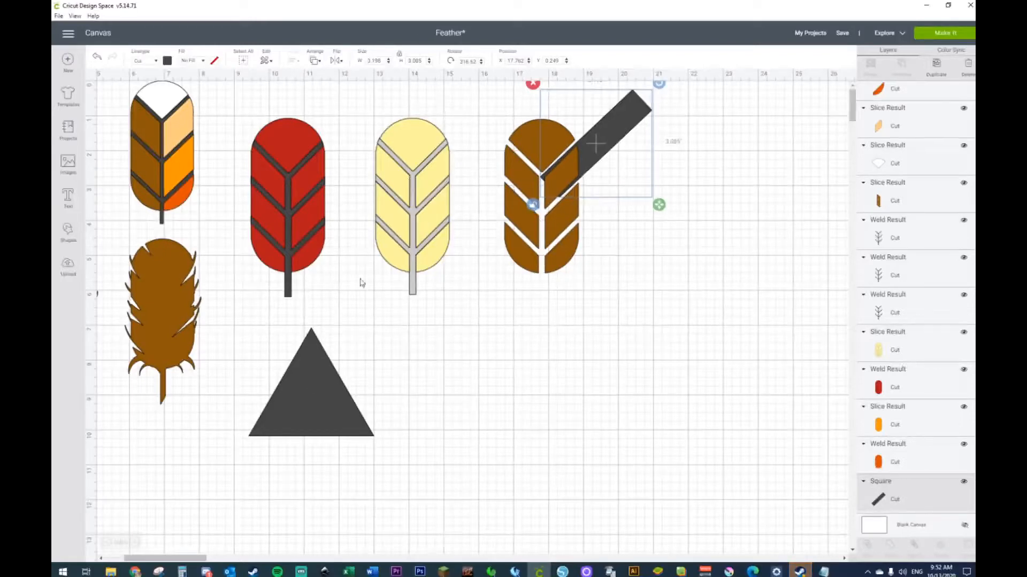
Move the triangle onto the brown body, scale it down to about 1.6 by 1.39 inches, and center it over the middle sections.
left_click_drag(306, 426, 562, 263)
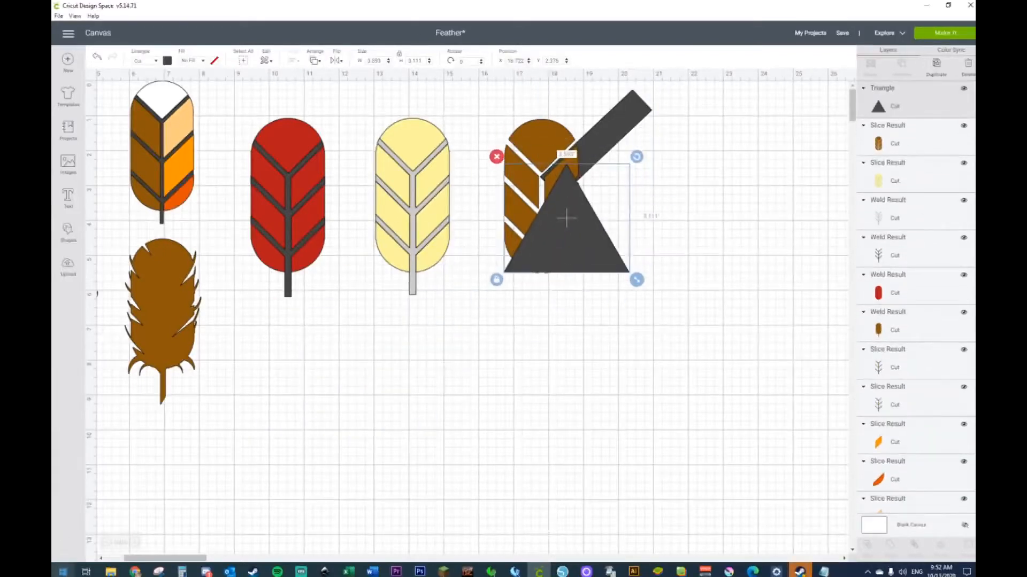
left_click(134, 543)
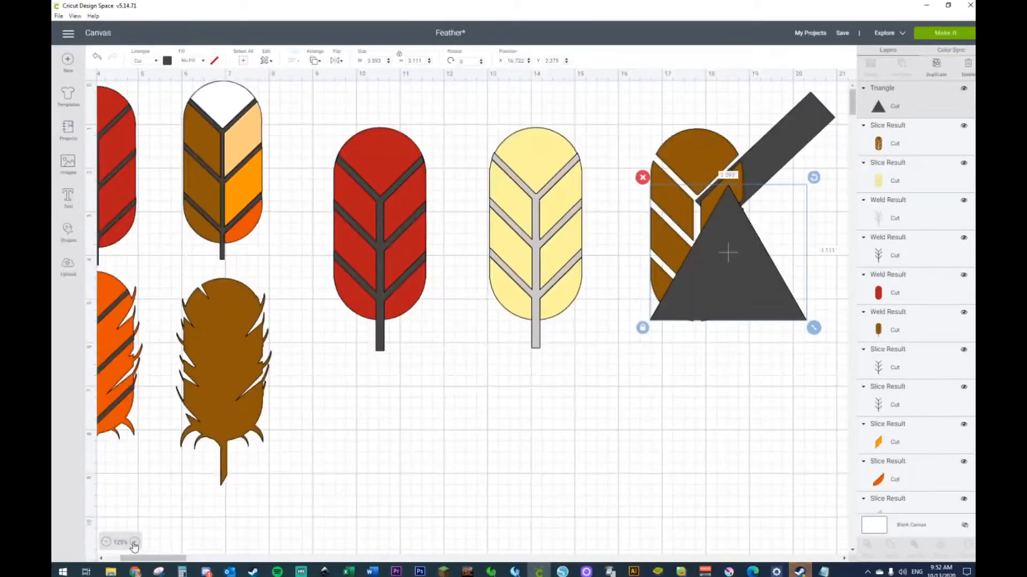
left_click(135, 543)
left_click_drag(163, 559, 202, 563)
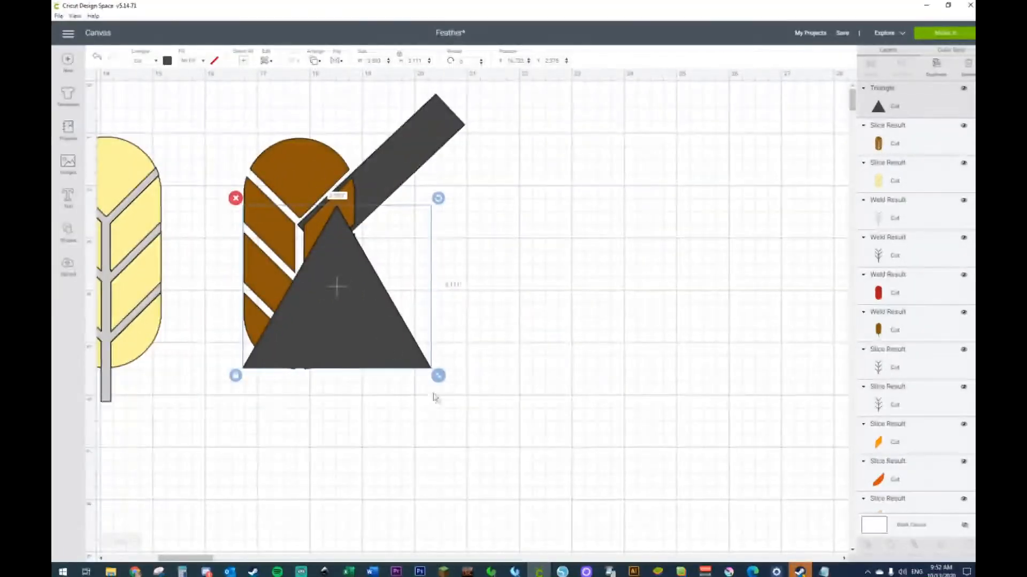
left_click_drag(438, 376, 334, 286)
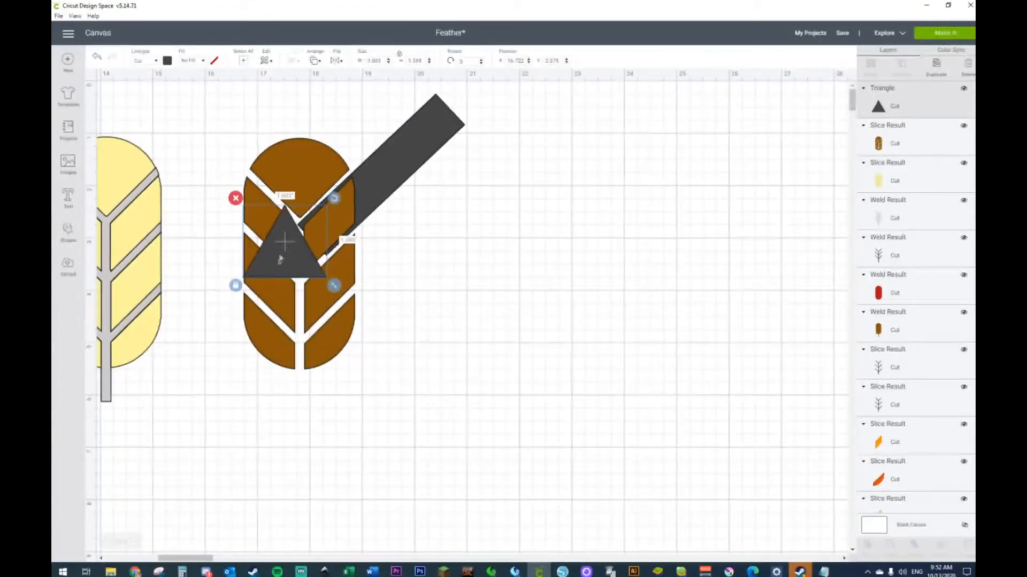
left_click_drag(264, 275, 280, 293)
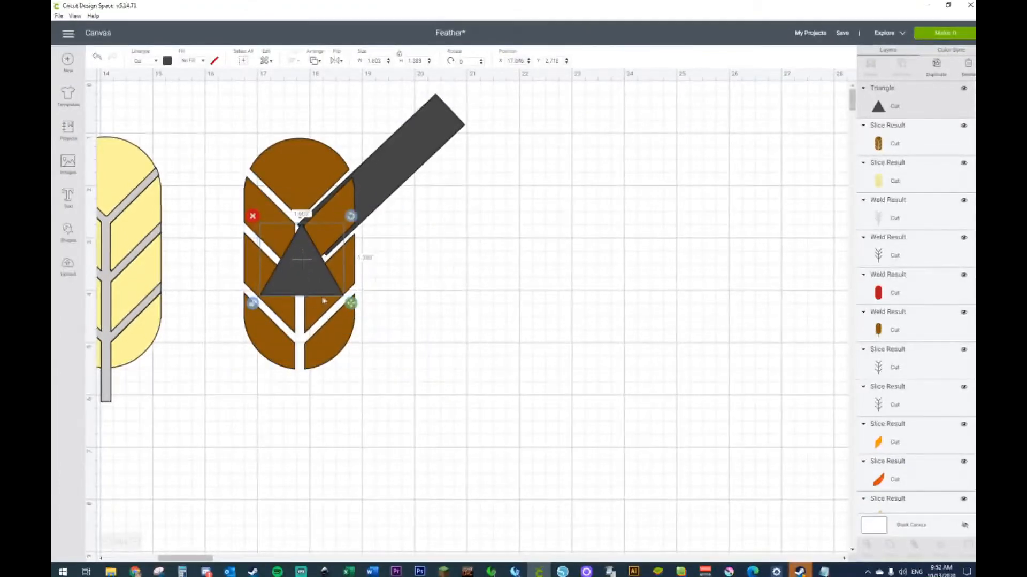
Rotate the triangle to about 315° and fit its corner into the lower inner corner of the brown body's upper-right section.
left_click_drag(351, 215, 334, 183)
left_click_drag(322, 259, 335, 230)
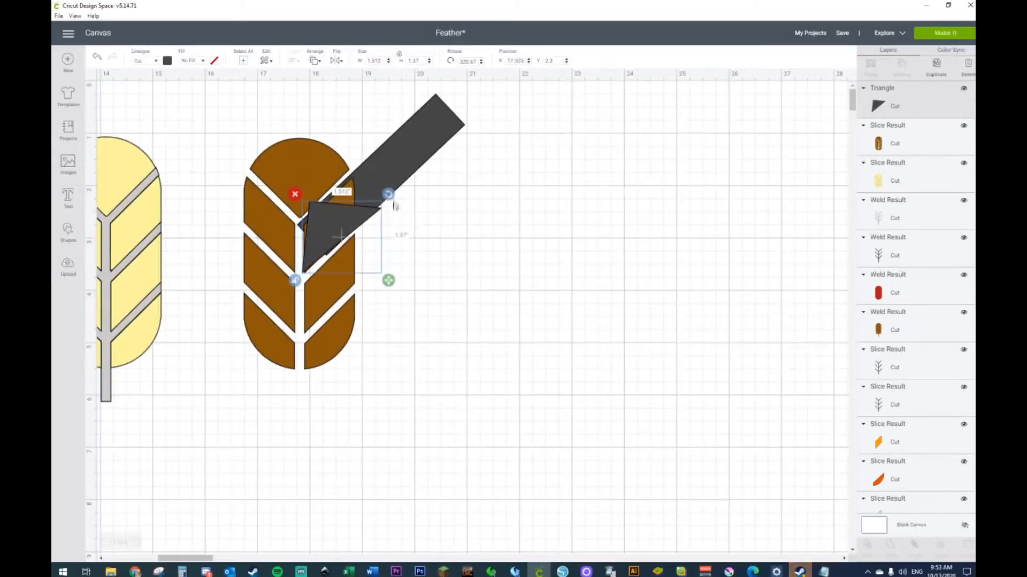
left_click_drag(390, 197, 382, 199)
left_click_drag(342, 231, 341, 229)
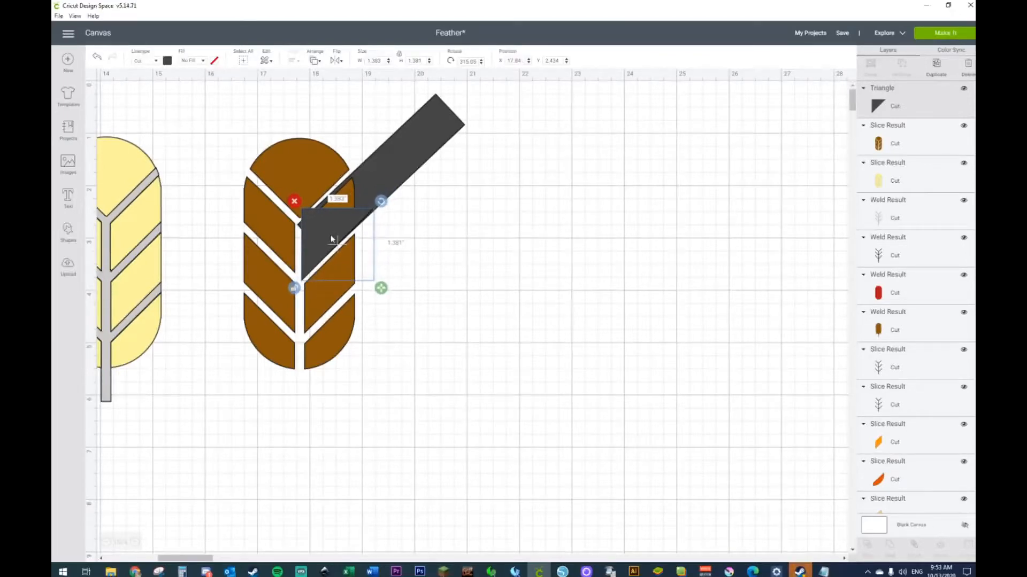
Weld the triangle to the diagonal bar and move the welded shape clear of the brown body into the empty canvas beside it.
left_click(427, 138, "shift")
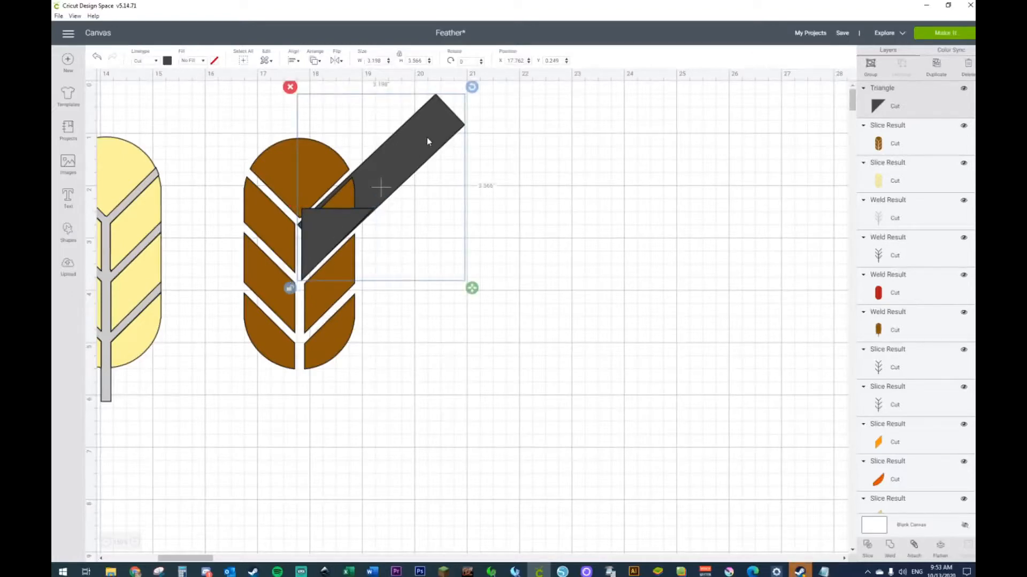
right_click(427, 138)
left_click(455, 352)
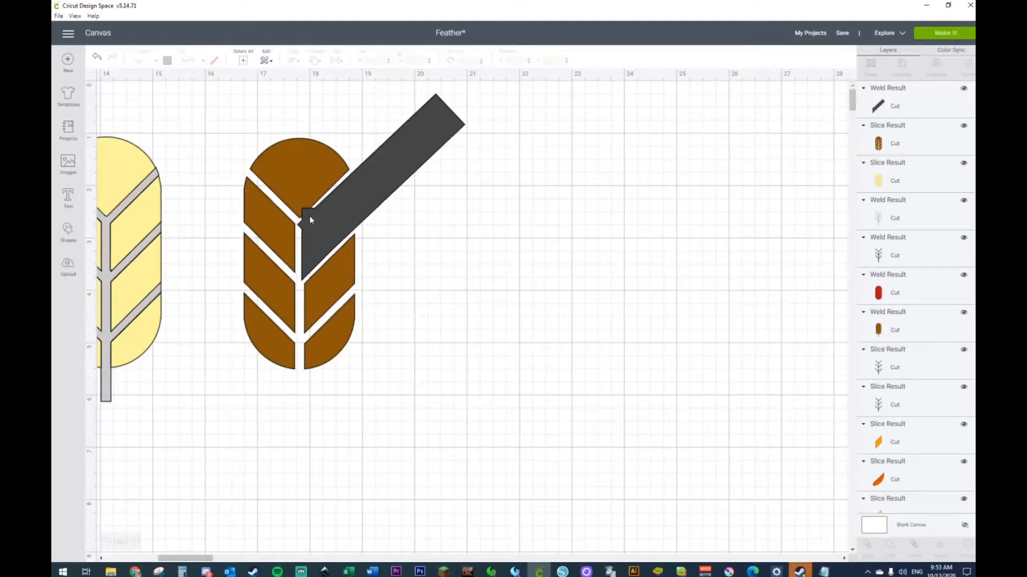
left_click_drag(331, 209, 474, 224)
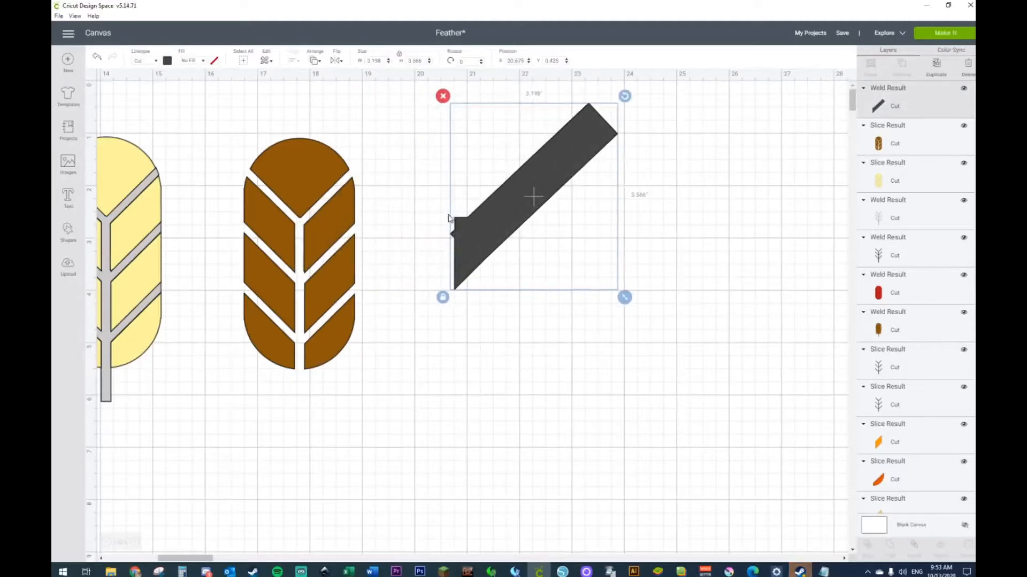
left_click(67, 231)
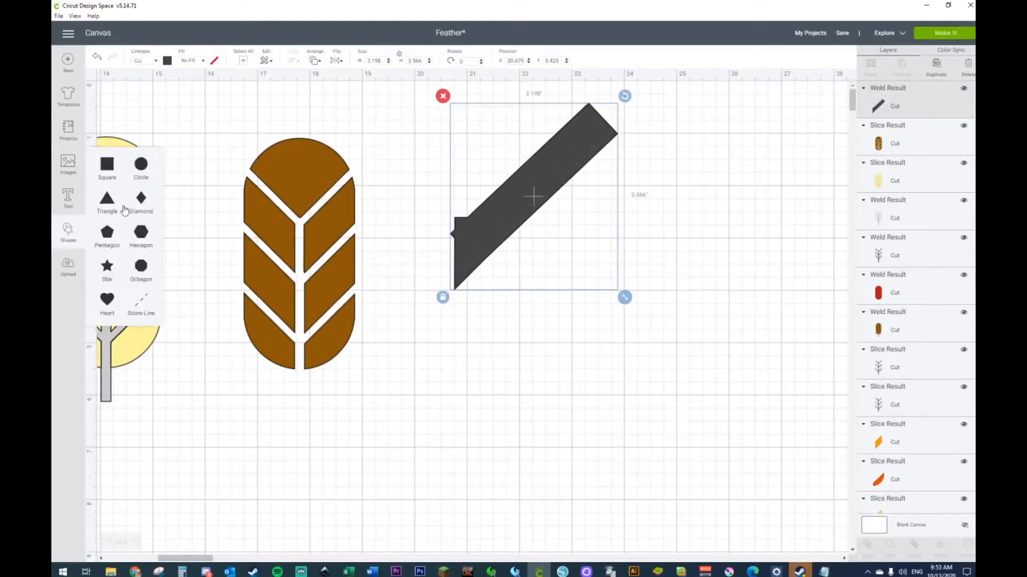
left_click(111, 170)
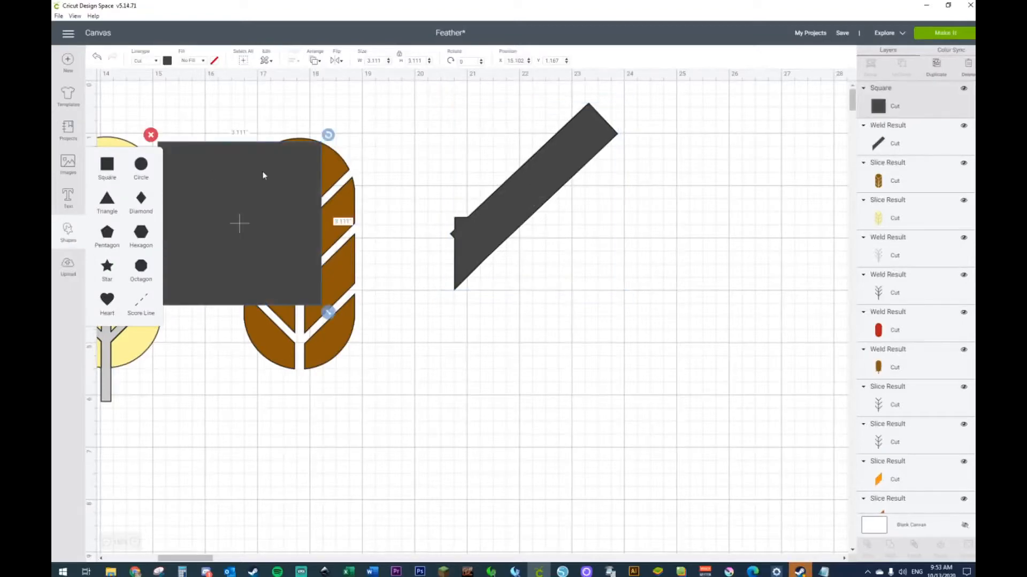
key("Delete")
Duplicate the welded bar and offset the two diagonally so that one covers the protruding corner of the other.
left_click(558, 191)
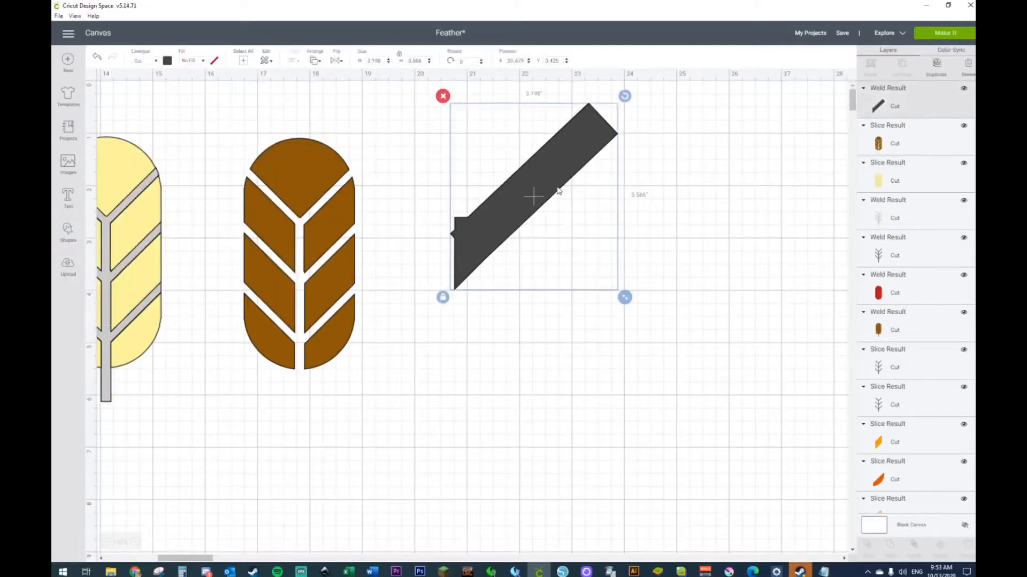
key("ctrl+d")
left_click_drag(525, 194, 545, 256)
left_click_drag(499, 206, 566, 333)
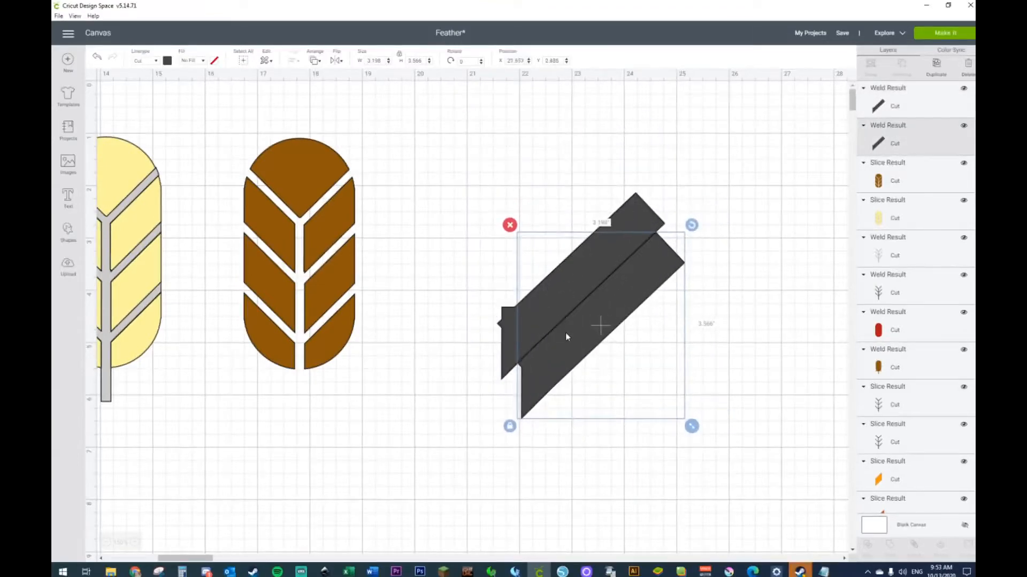
mouse_move(519, 212)
left_mouse_down()
mouse_move(607, 357)
mouse_move(504, 214)
mouse_move(518, 216)
left_mouse_up()
Slice the two overlapping bars and delete the leftover pieces, keeping a single bar without the protruding corner.
left_click_drag(448, 199, 562, 383)
right_click(556, 345)
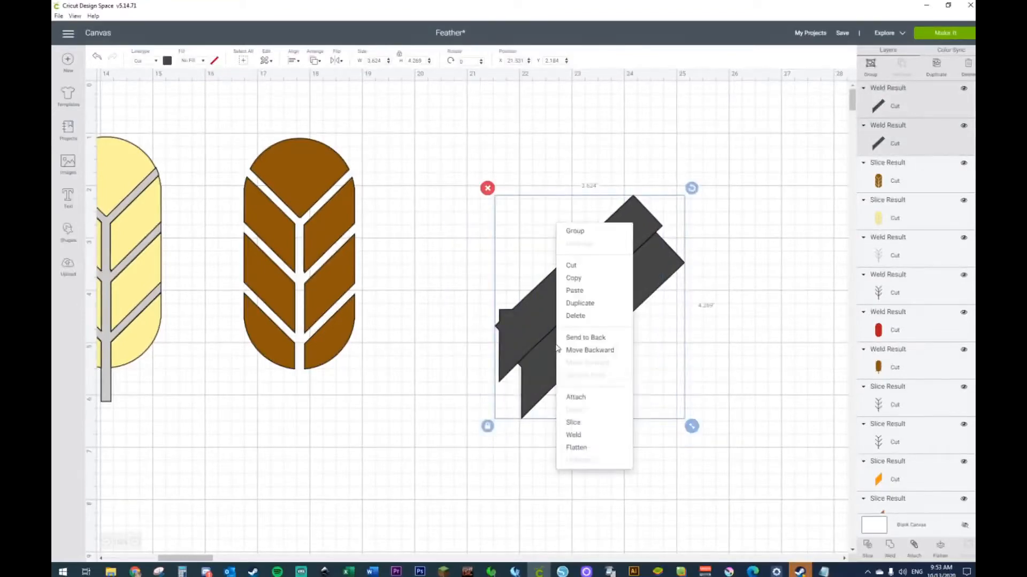
left_click(573, 423)
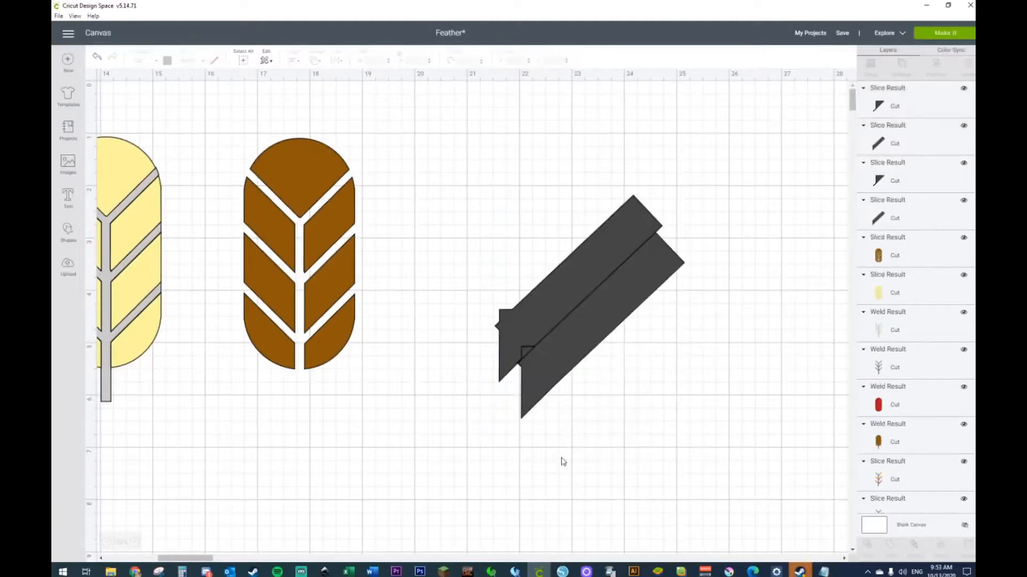
left_click_drag(563, 351, 537, 312)
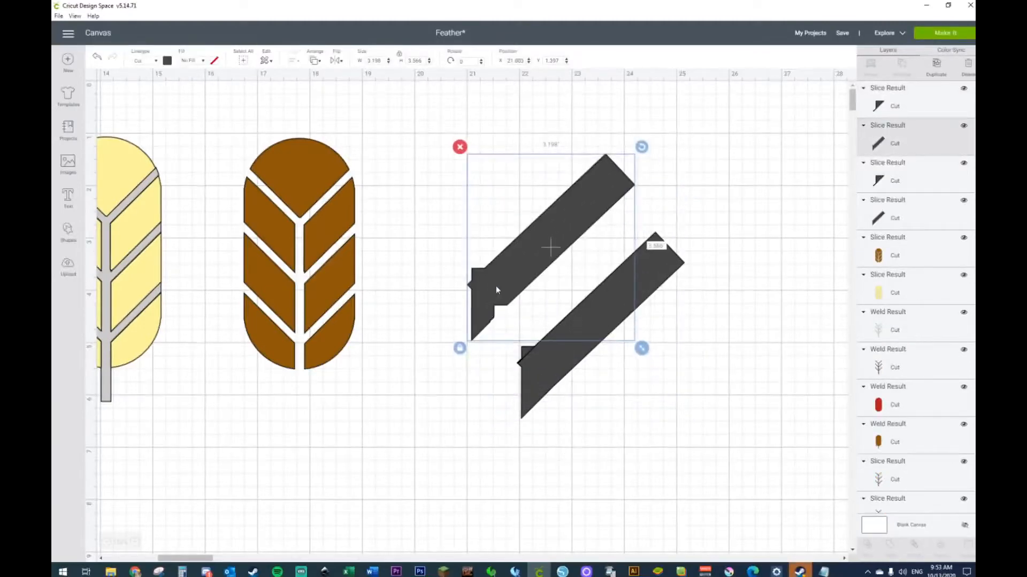
key("Delete")
left_click_drag(552, 367, 582, 397)
left_click_drag(503, 323, 531, 364)
key("Delete")
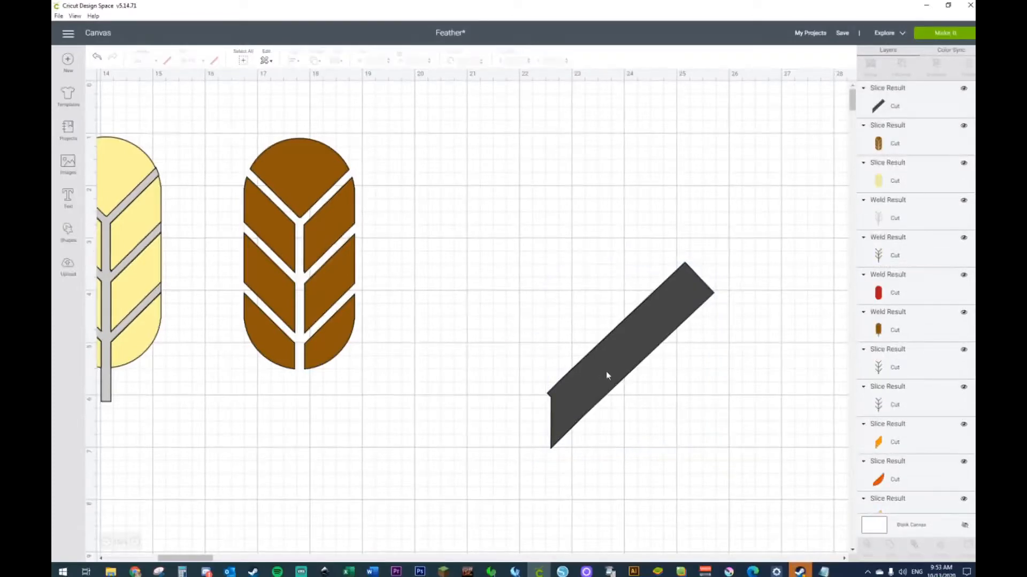
Paste a copy of the trimmed bar, rotate it upright, and place it against the diagonal bar's lower-left end.
left_click(595, 357)
key("ctrl+c")
key("ctrl+v")
left_click_drag(658, 397, 562, 368)
mouse_move(652, 254)
left_mouse_down()
mouse_move(591, 223)
mouse_move(532, 220)
mouse_move(563, 220)
left_mouse_up()
left_click_drag(554, 333, 541, 336)
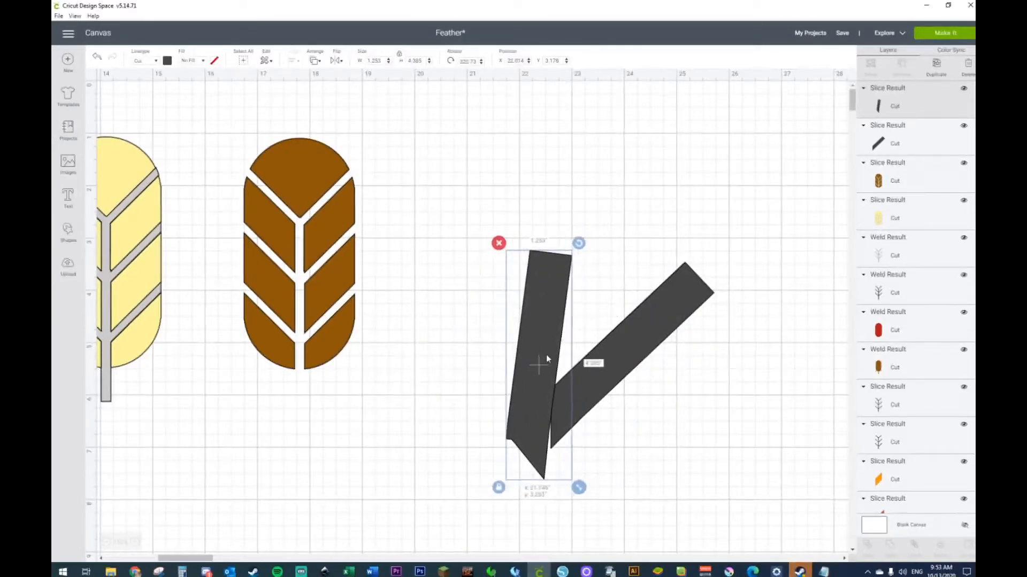
left_click(580, 240)
left_click(543, 295)
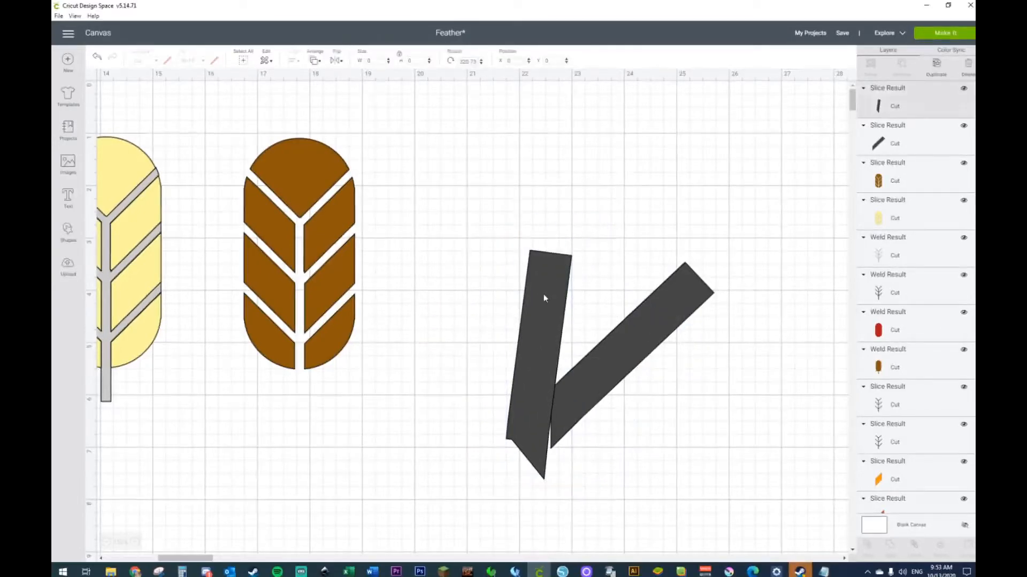
left_click_drag(578, 243, 570, 243)
left_click_drag(551, 343, 546, 343)
left_click_drag(568, 244, 563, 244)
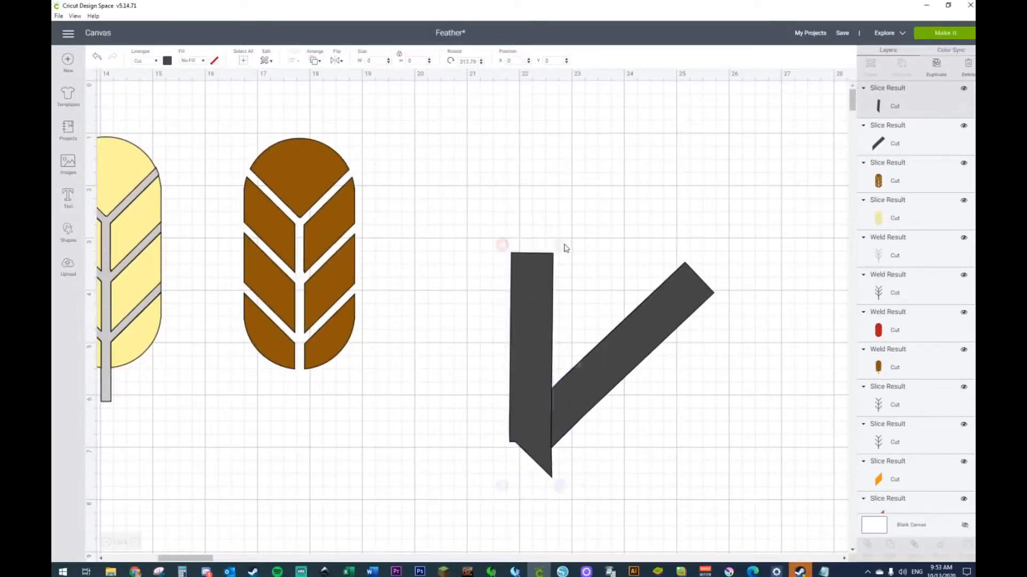
Raise the diagonal bar so its lower end slightly overlaps the upright bar's edge, and slice the two shapes.
left_click_drag(590, 400, 673, 384)
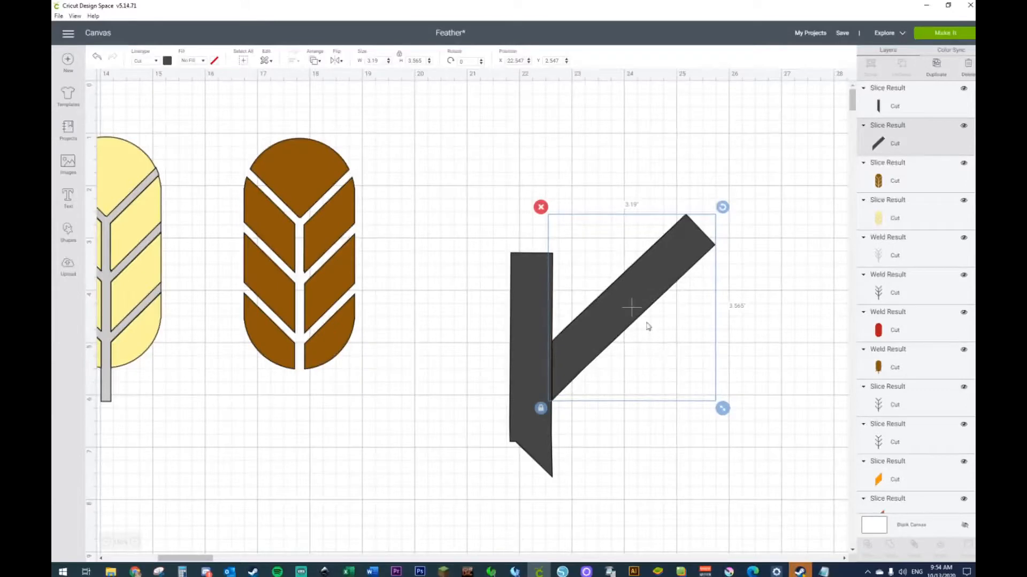
left_click_drag(646, 323, 645, 324)
left_click(644, 515)
left_click_drag(736, 513, 483, 343)
right_click(522, 345)
left_click(536, 418)
Pull the cleanly cut diagonal bar away and delete the upright bar with its leftover slivers.
left_click_drag(605, 353, 642, 365)
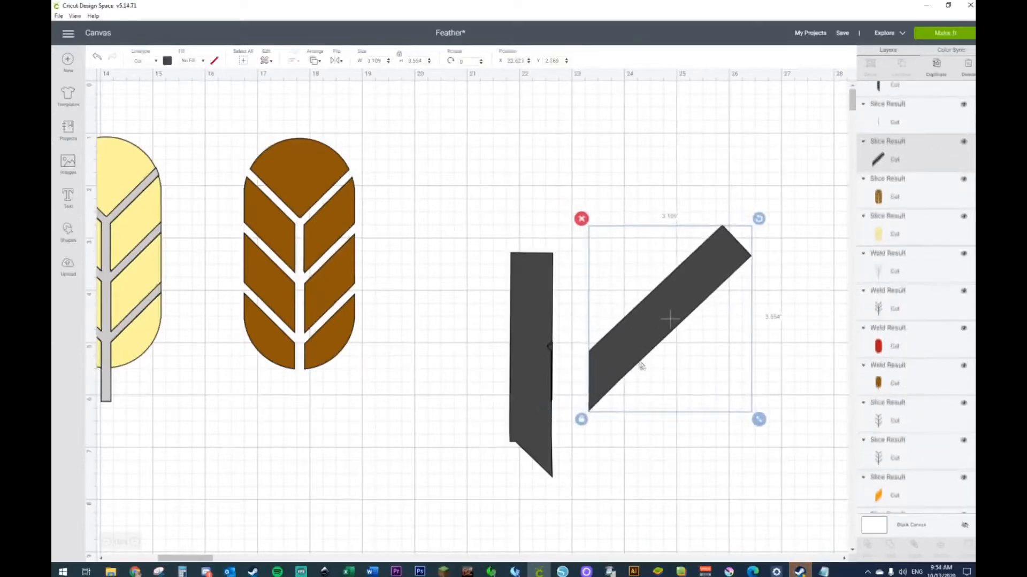
left_click(537, 353)
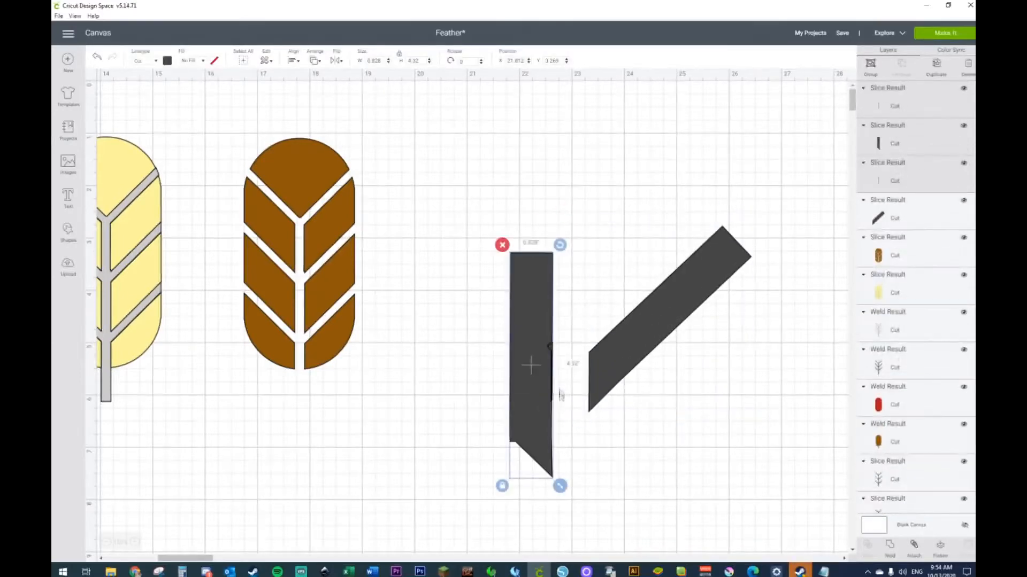
key("Delete")
Place the diagonal bar over the brown body's upper-right section and paste two copies over the middle and lower right sections.
left_click_drag(651, 323, 364, 191)
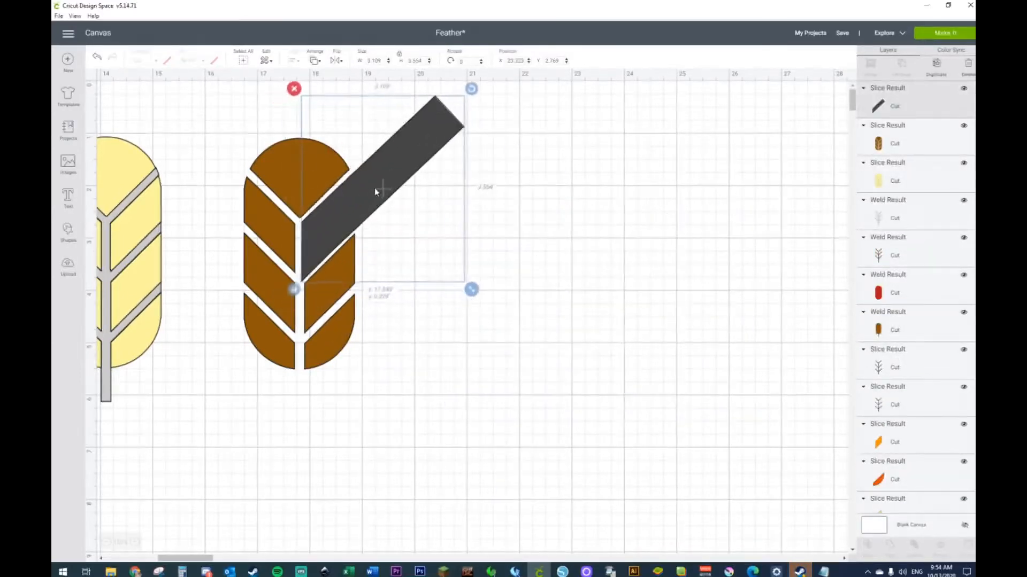
key("ctrl+c")
key("ctrl+v")
left_click_drag(373, 190, 373, 255)
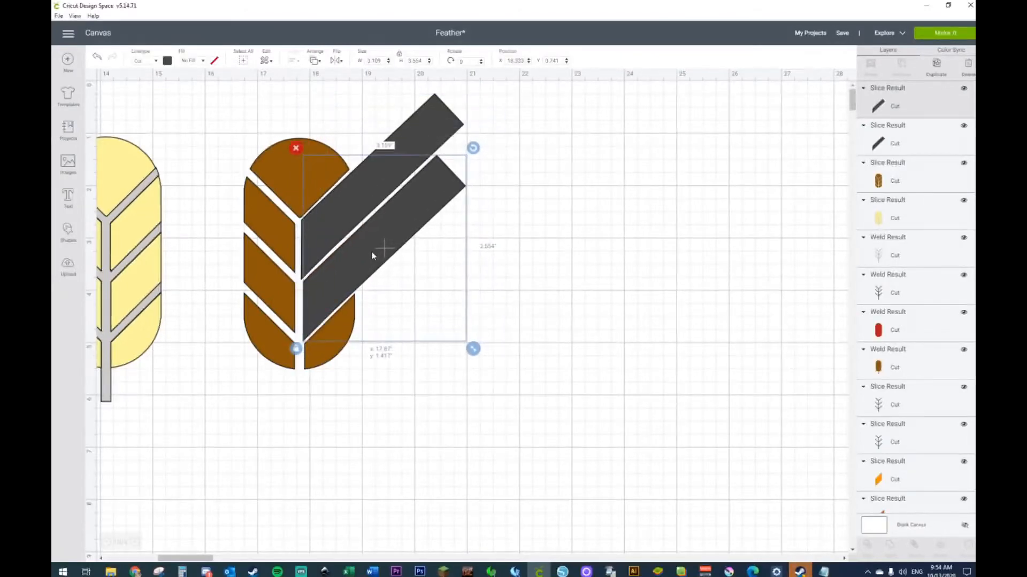
key("ctrl+v")
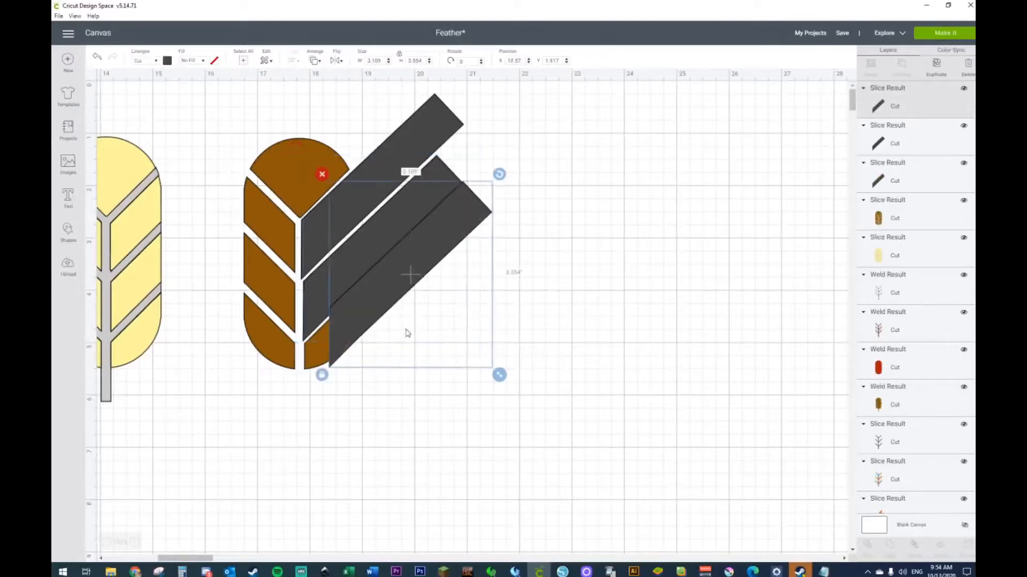
left_click_drag(408, 316, 381, 346)
left_click(558, 310)
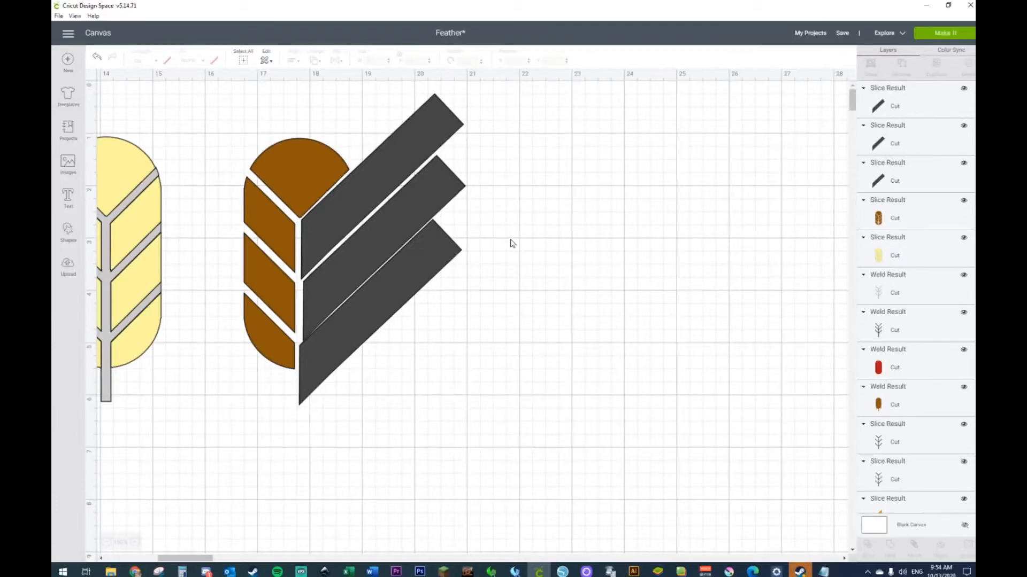
Slice the brown body with the uppermost bar and delete the part of the bar extending outside the body.
left_click(426, 132)
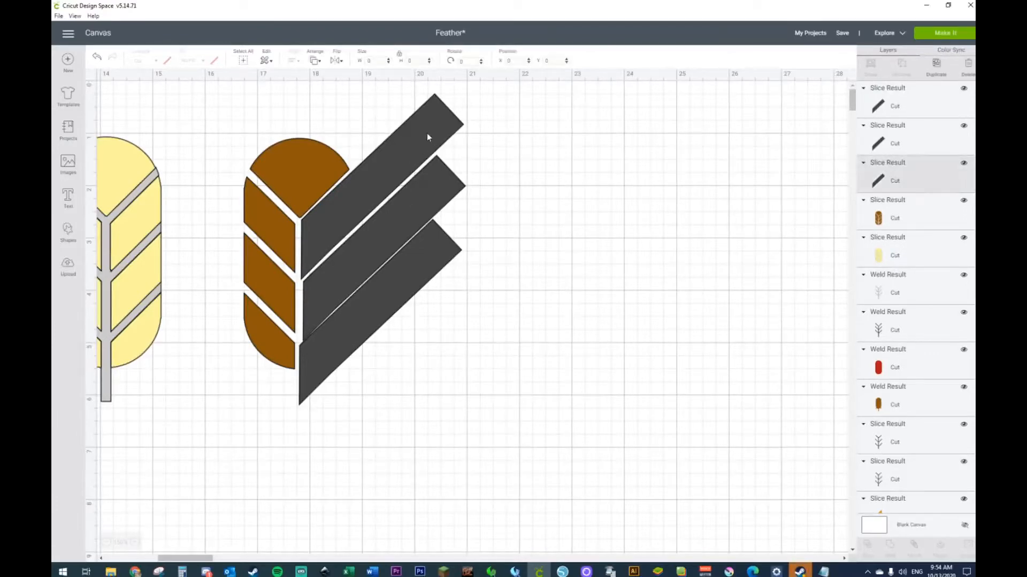
left_click(269, 154, "shift")
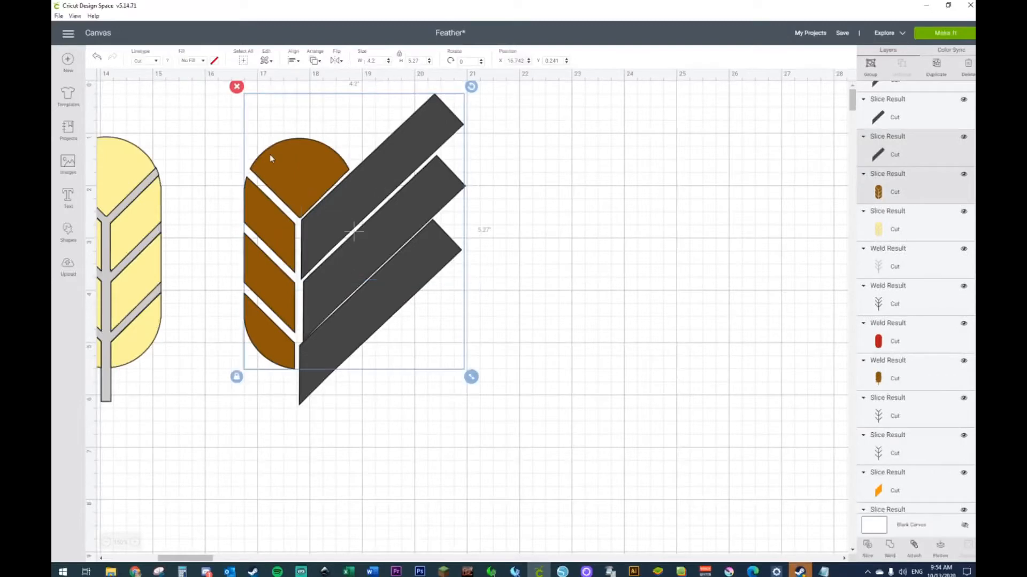
right_click(270, 154)
left_click(287, 354)
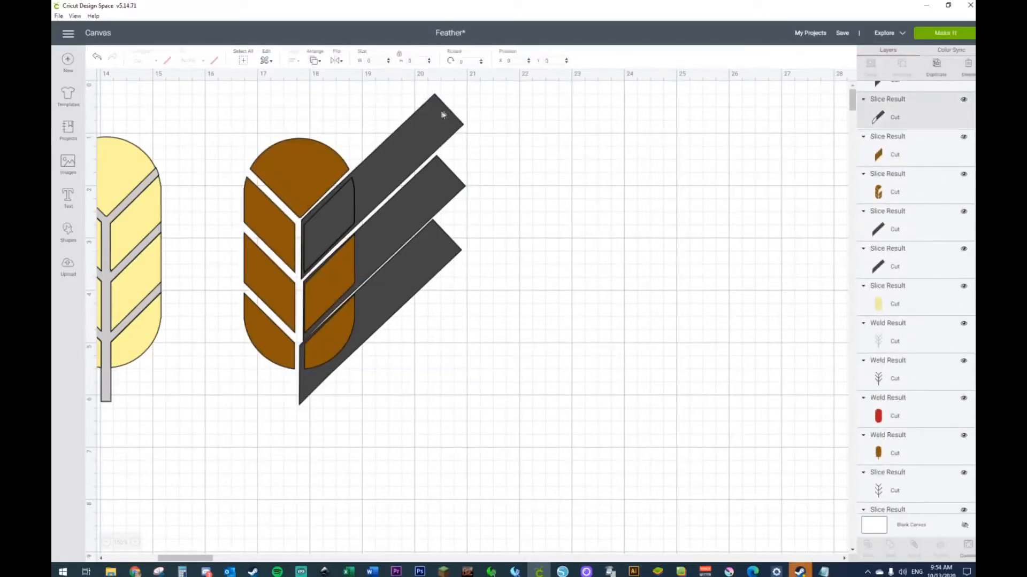
left_click_drag(441, 115, 546, 103)
key("Delete")
Slice the brown body with the middle bar and delete the leftover bar piece outside the body.
left_click(434, 184)
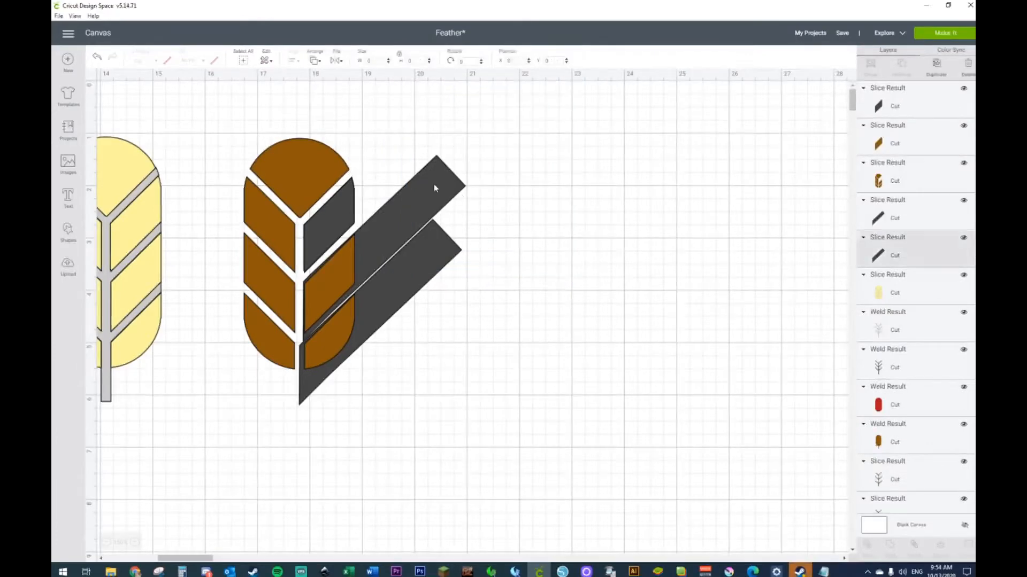
left_click(284, 161, "shift")
right_click(283, 160)
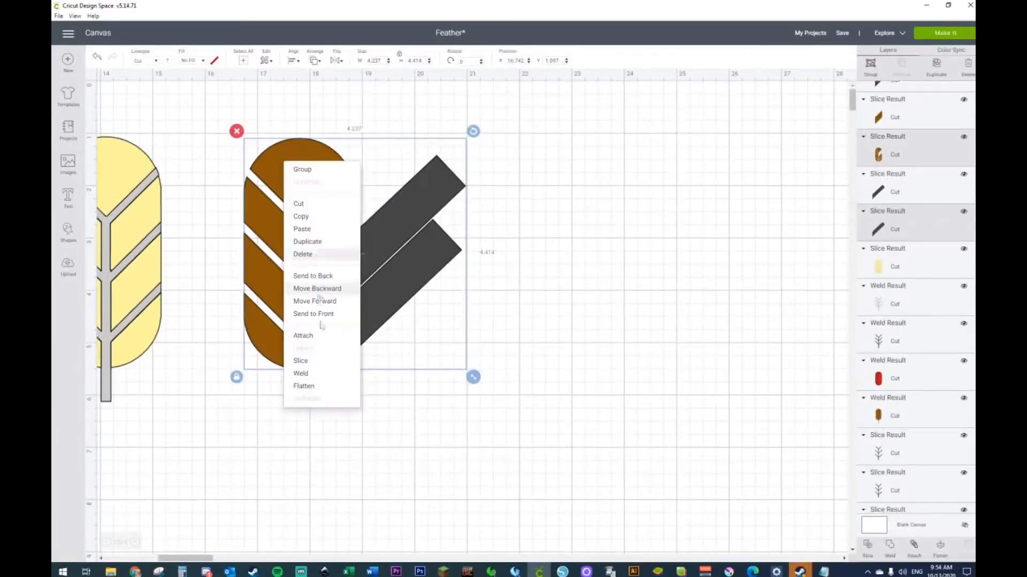
left_click(318, 366)
left_click(431, 187)
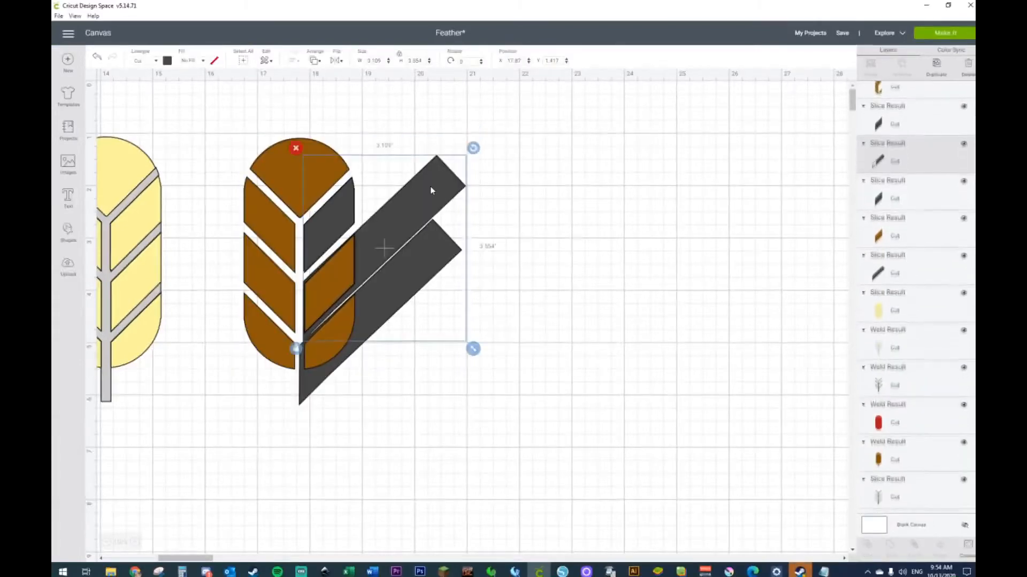
key("Delete")
Paste a spare copy of the lowest bar into the empty canvas and shift the brown feather with its pieces toward it.
left_click(447, 257)
key("ctrl+c")
key("ctrl+v")
left_click_drag(463, 279, 653, 276)
left_click_drag(217, 120, 417, 376)
left_click_drag(344, 303, 443, 308)
left_click(716, 340)
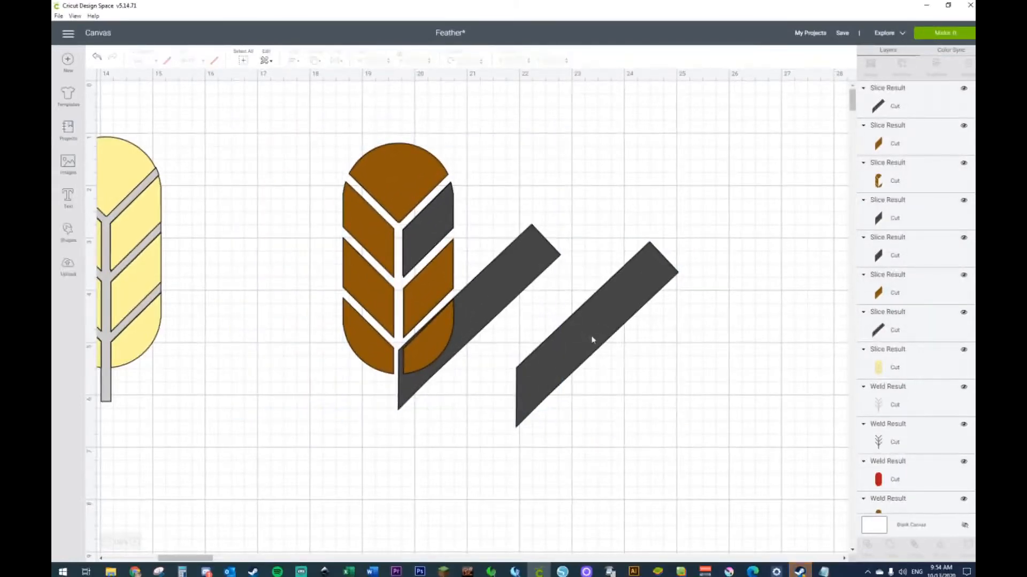
Nudge the lowest diagonal bar slightly upward so it covers the brown body's lower right section.
left_click(500, 284)
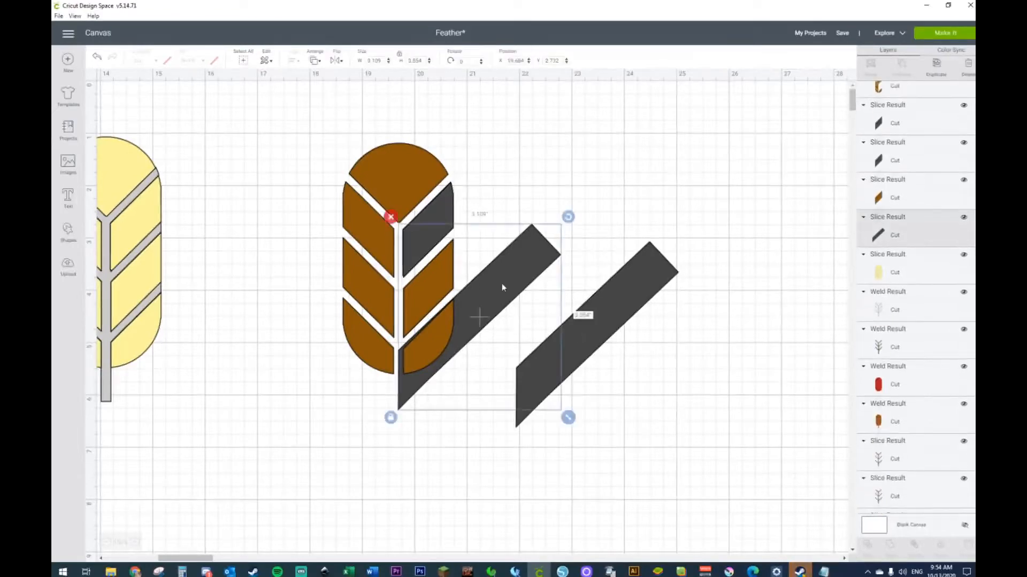
left_click_drag(502, 284, 503, 278)
left_click_drag(279, 126, 478, 375)
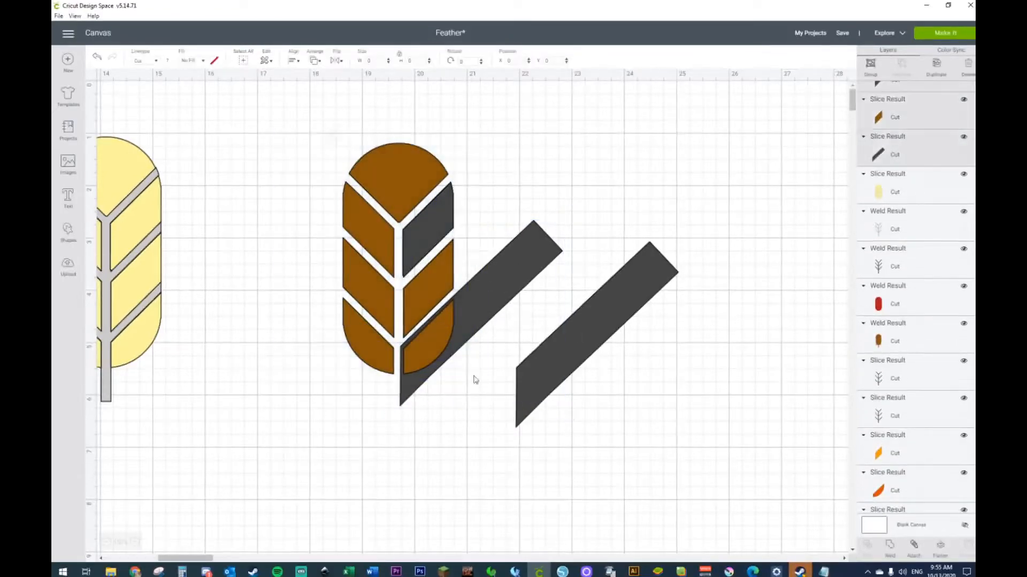
left_click(463, 510)
Slice the brown body with the lowest bar and delete the bar piece extending outside the body.
left_click(492, 301)
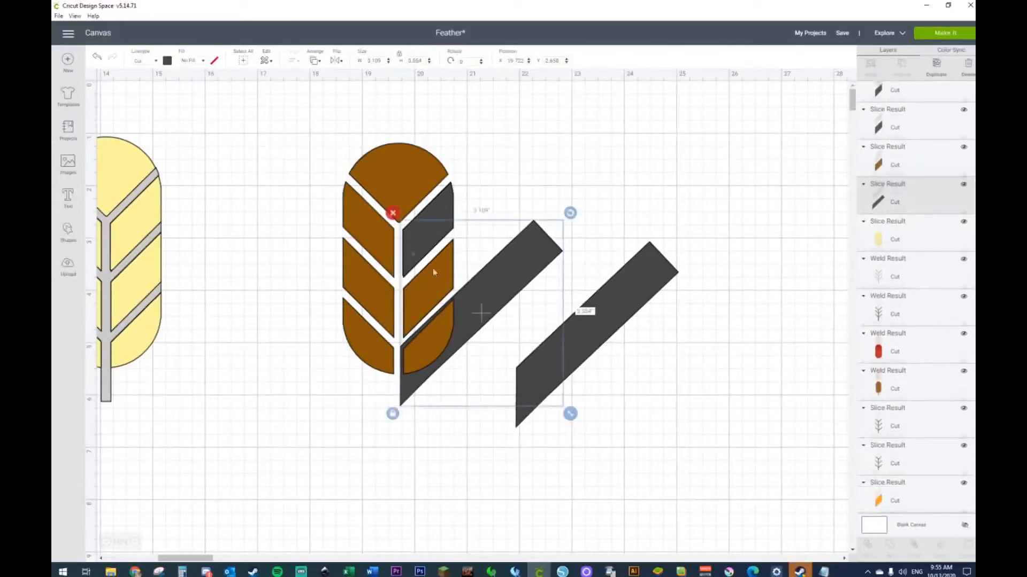
left_click(369, 221, "shift")
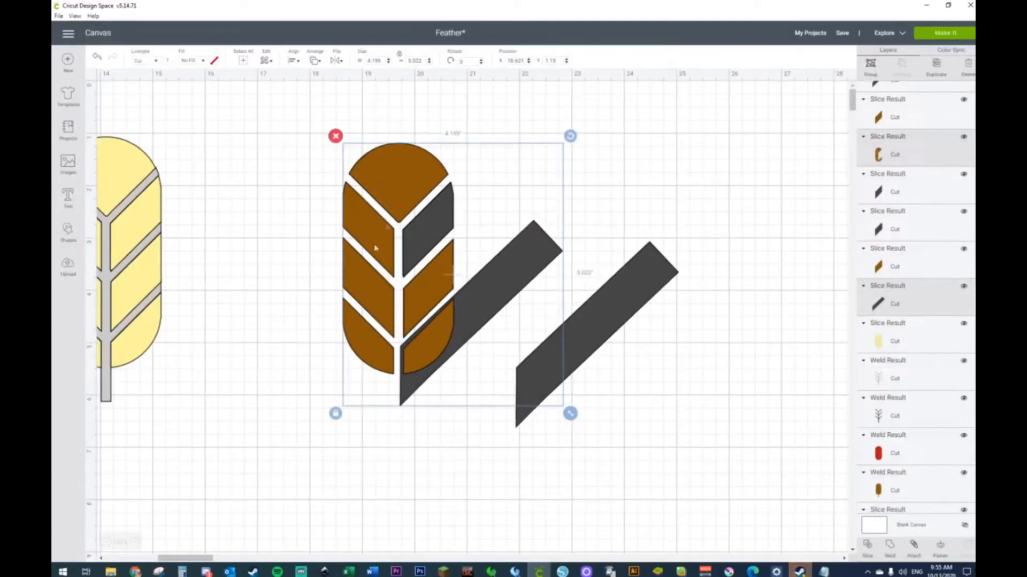
right_click(387, 199)
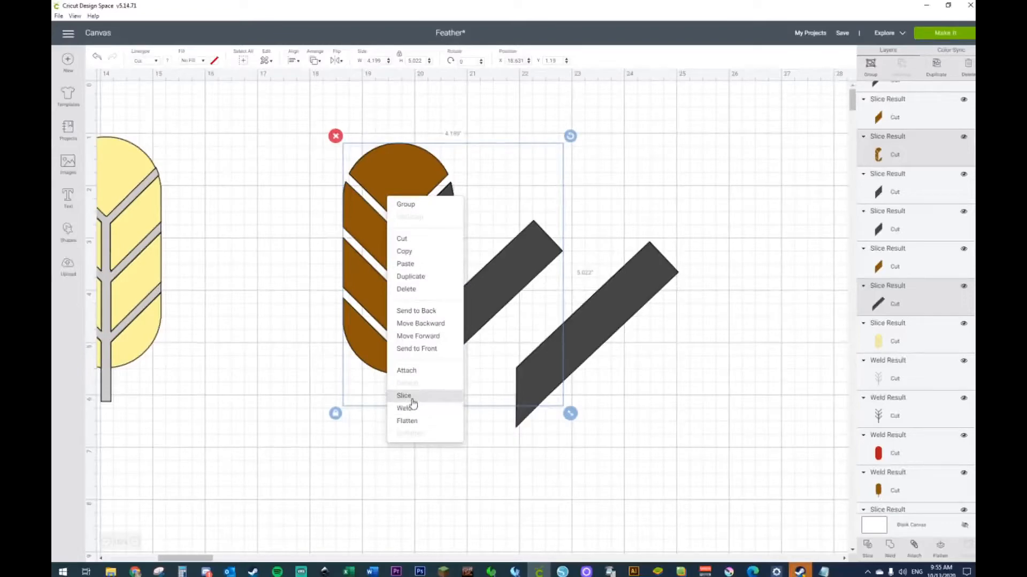
left_click(405, 395)
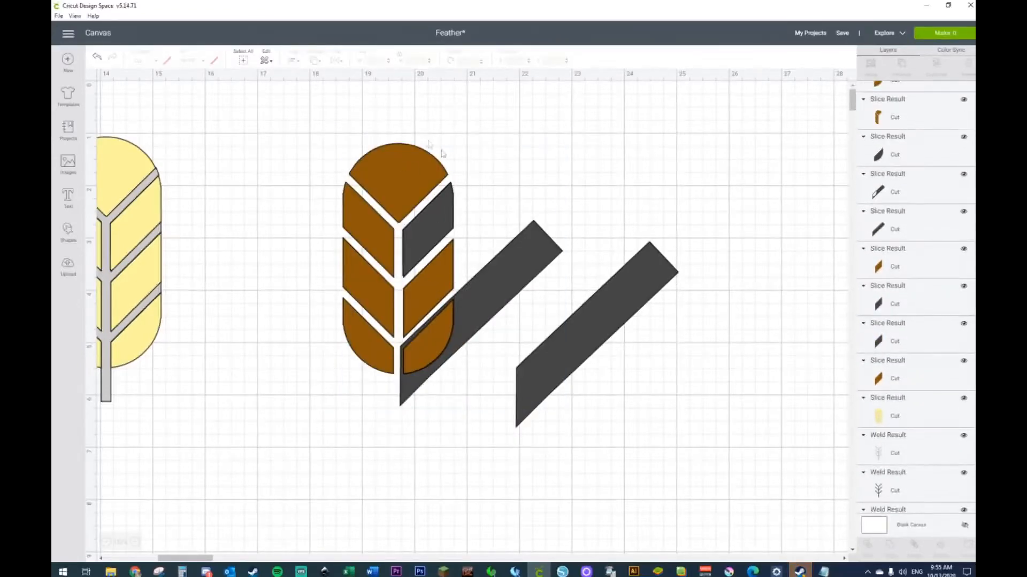
left_click(490, 274)
key("Delete")
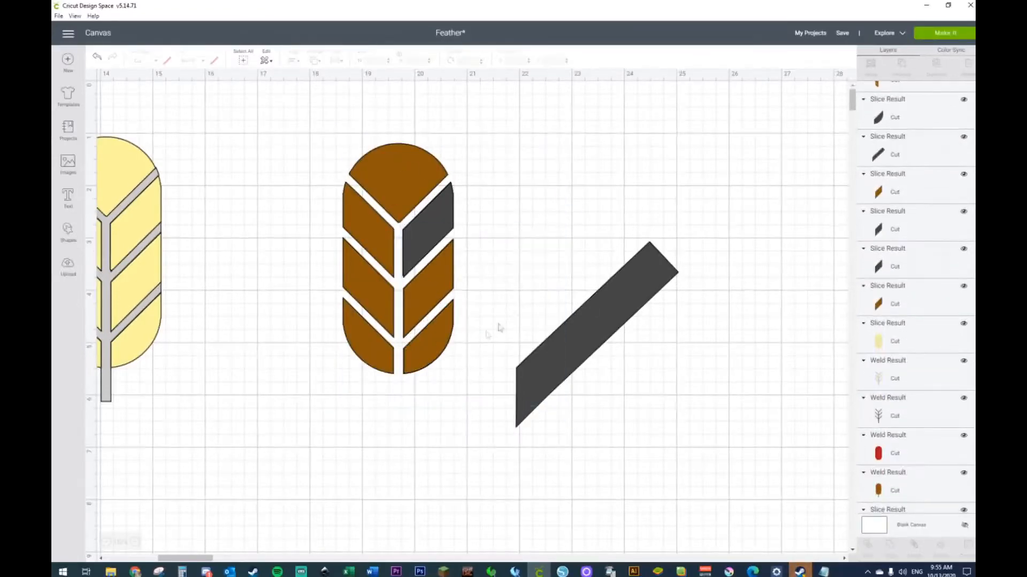
Delete the spare diagonal bar and the leftover dark bar pieces overlapping the brown feather's right sections.
left_click(428, 219)
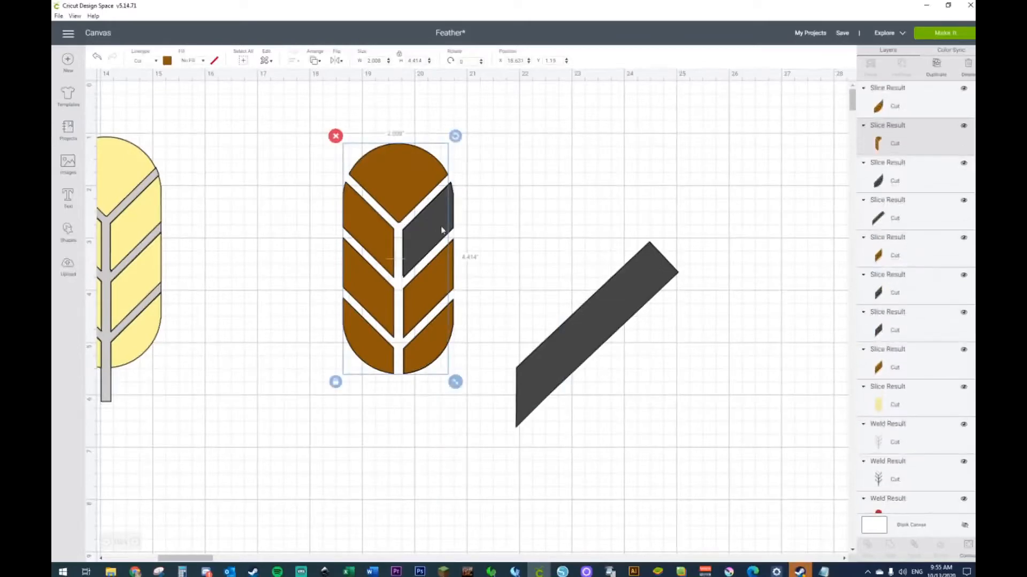
left_click(448, 220)
key("Delete")
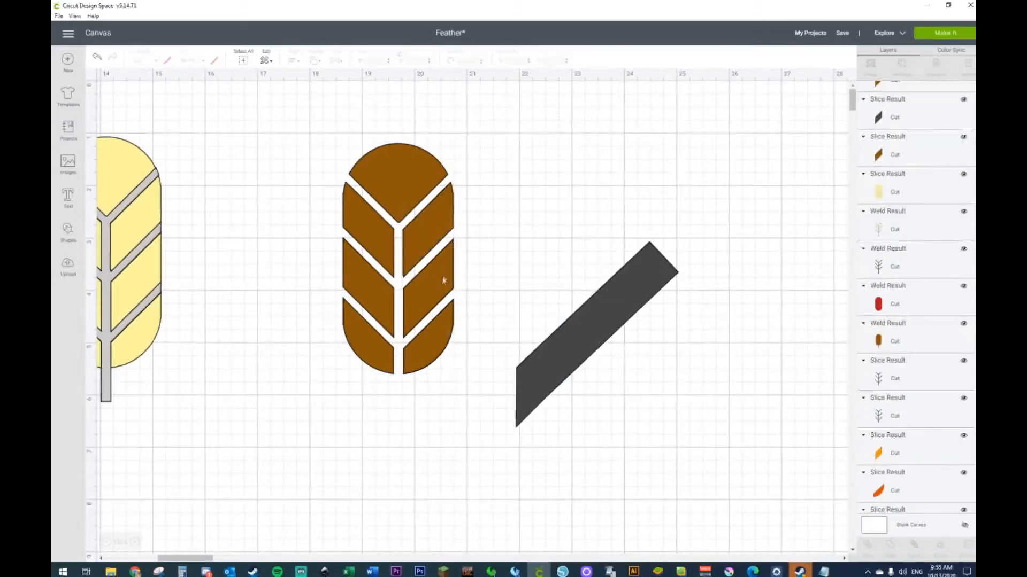
left_click(442, 277)
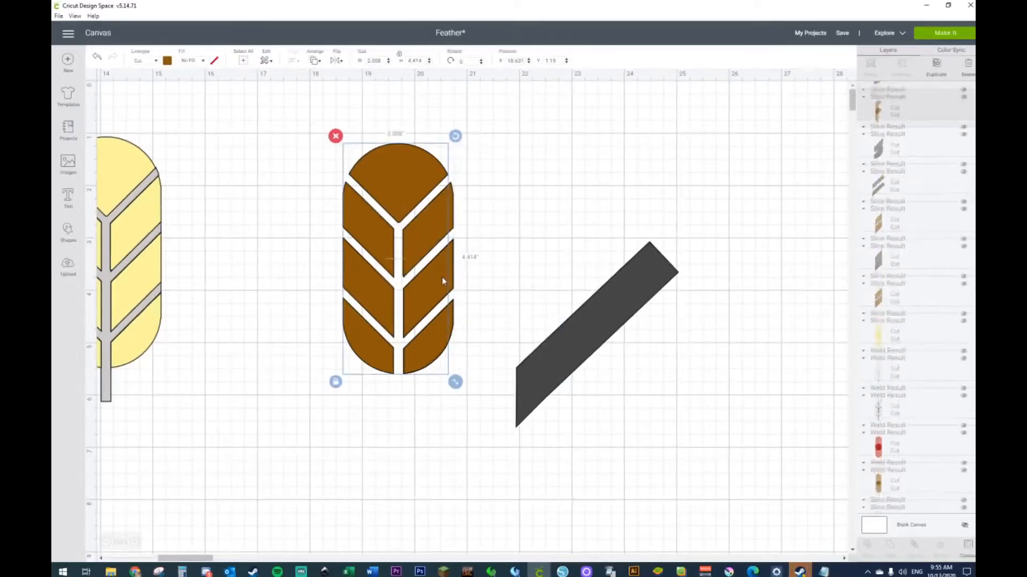
left_click(946, 182)
key("Delete")
left_click(932, 213)
left_click(932, 181)
key("Delete")
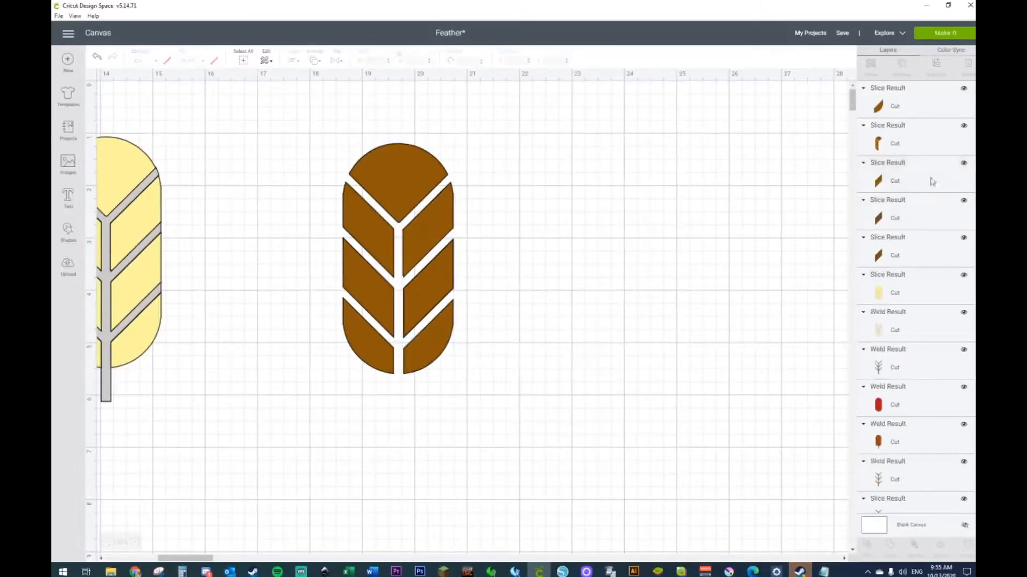
left_click(897, 217)
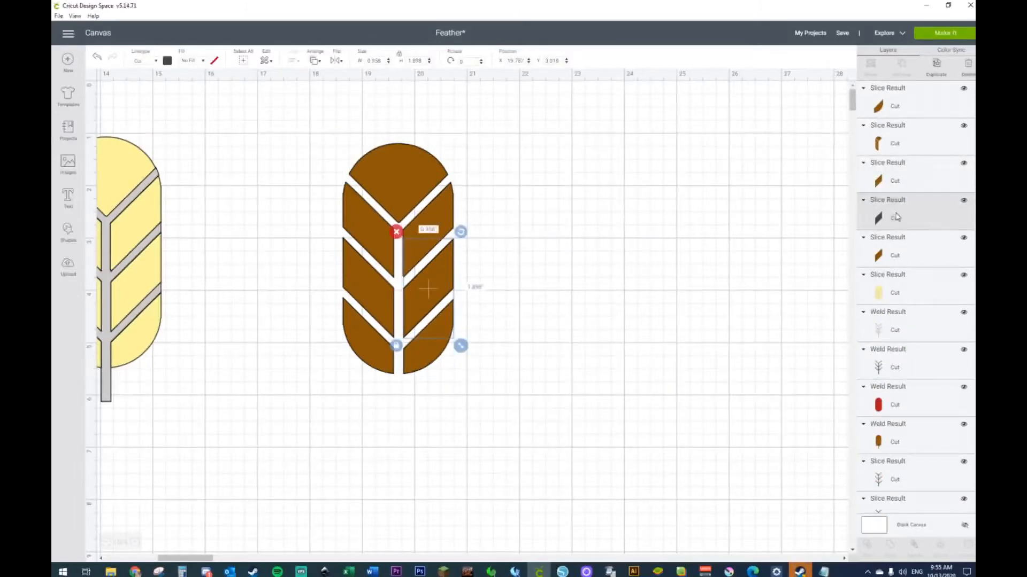
key("Delete")
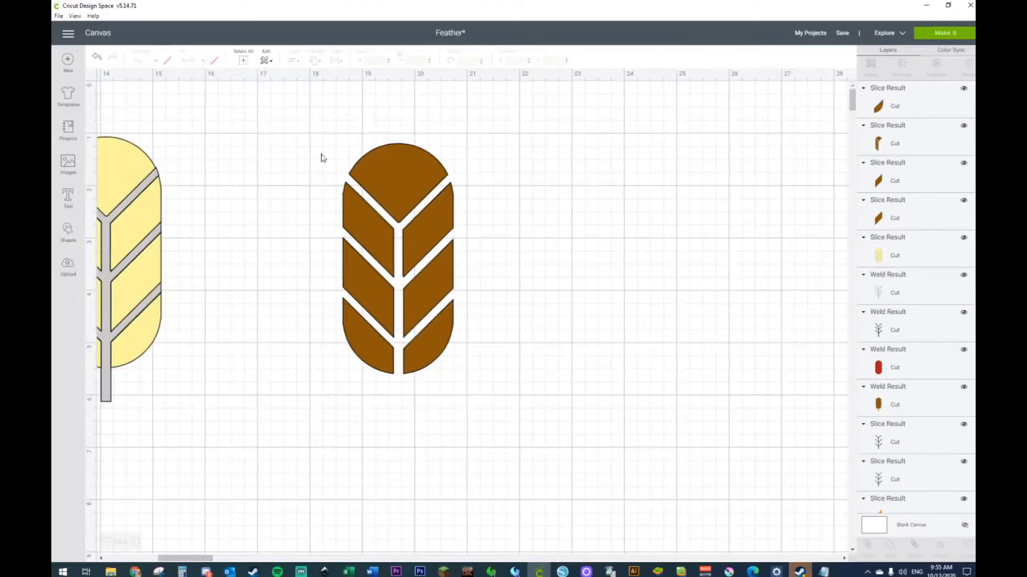
left_click(374, 178)
left_click(167, 60)
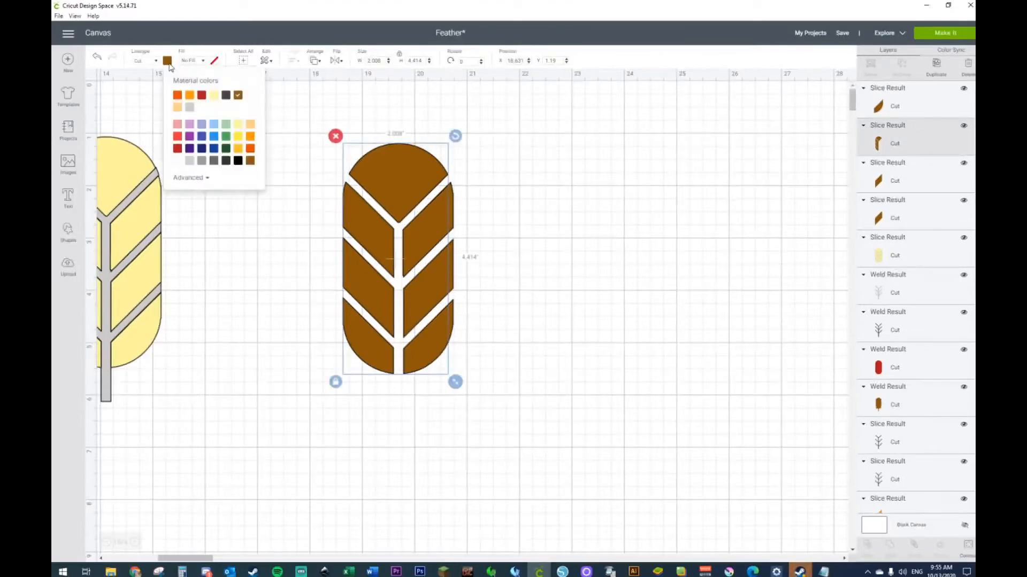
left_click(585, 212)
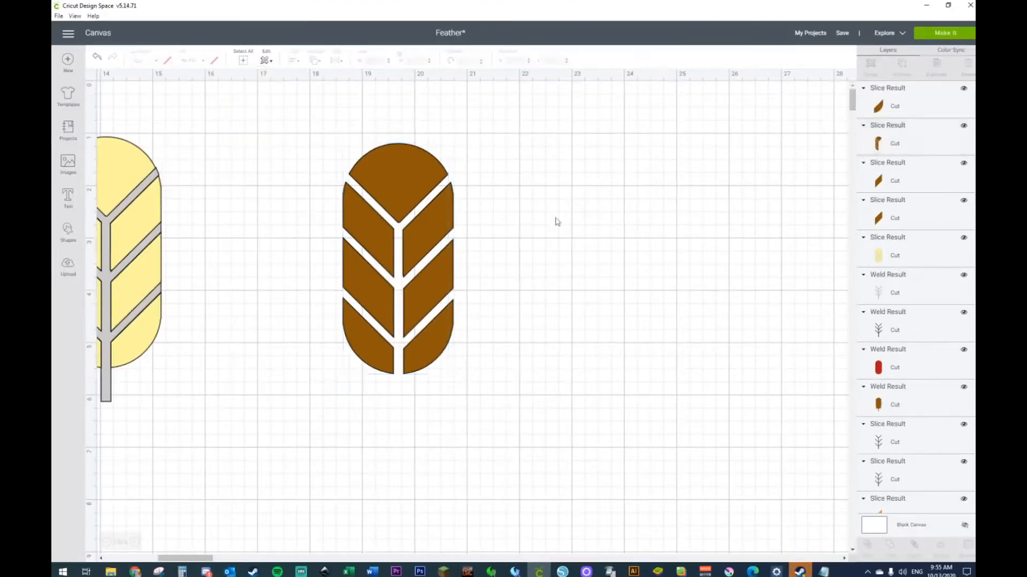
Colour the feather's upper right section light yellow.
left_click(437, 223)
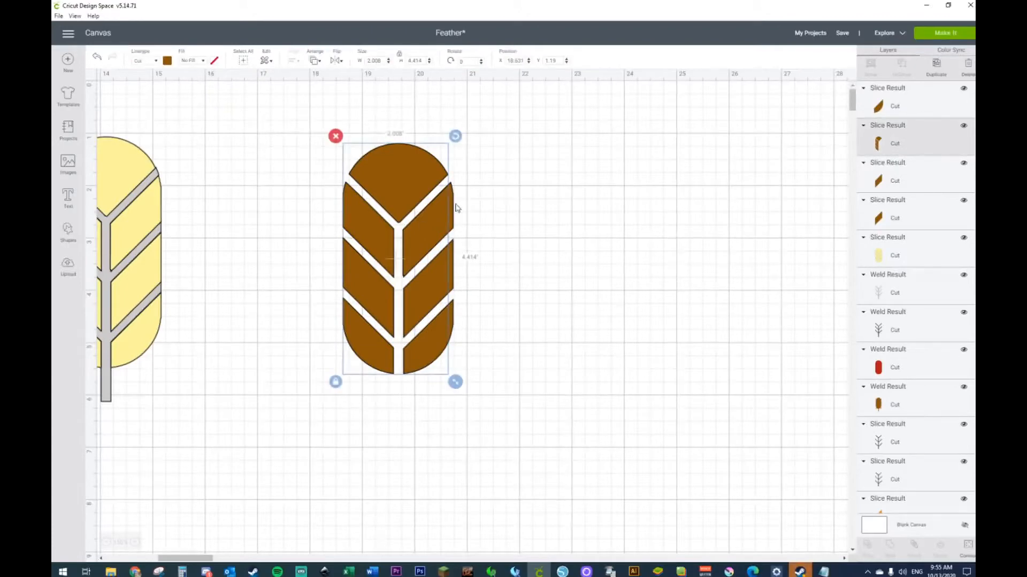
left_click(456, 208)
left_click(454, 209)
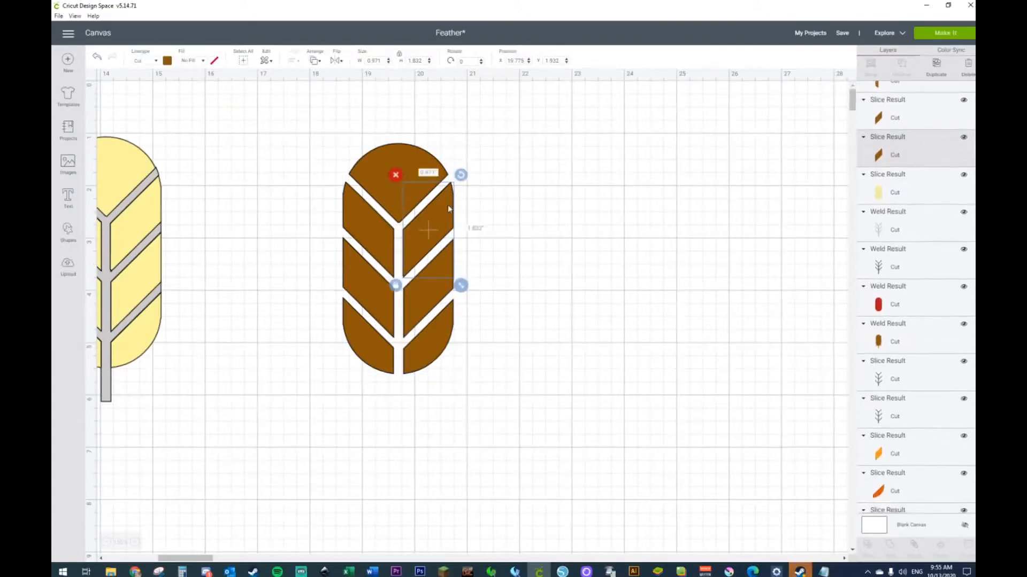
left_click(168, 61)
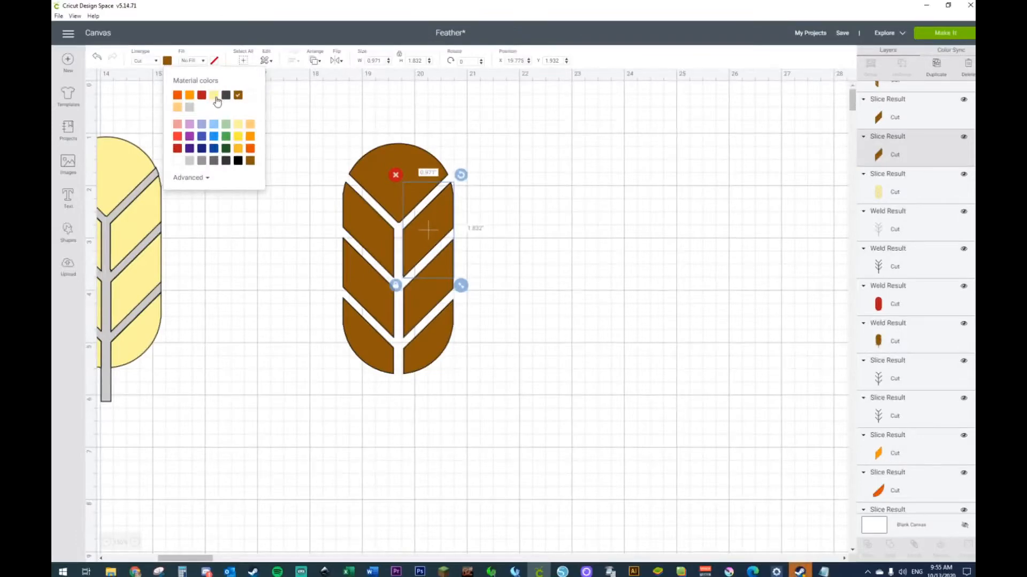
left_click(214, 96)
left_click(515, 290)
Colour the feather's middle right section orange.
left_click(448, 278)
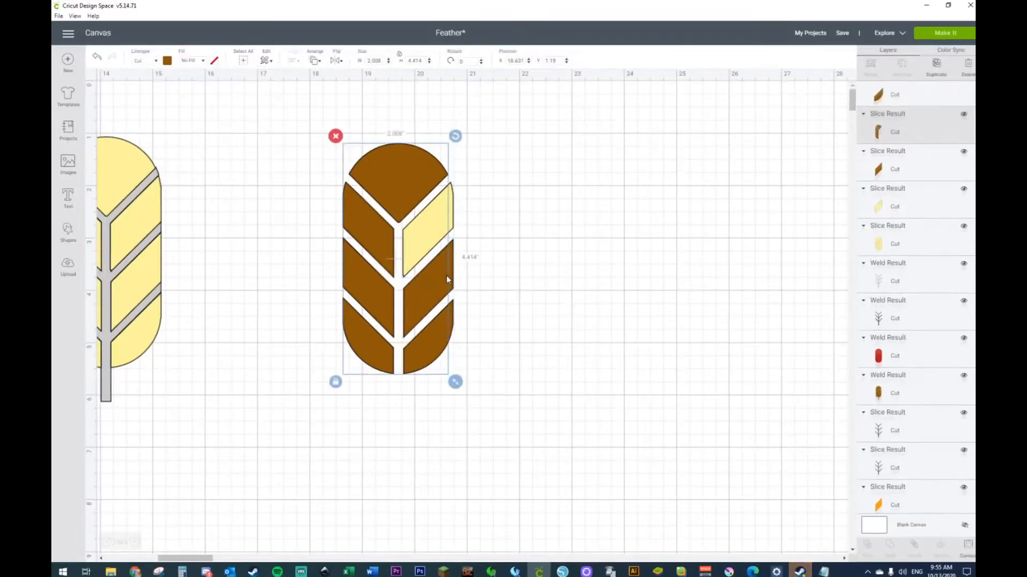
left_click(455, 275)
left_click(450, 277)
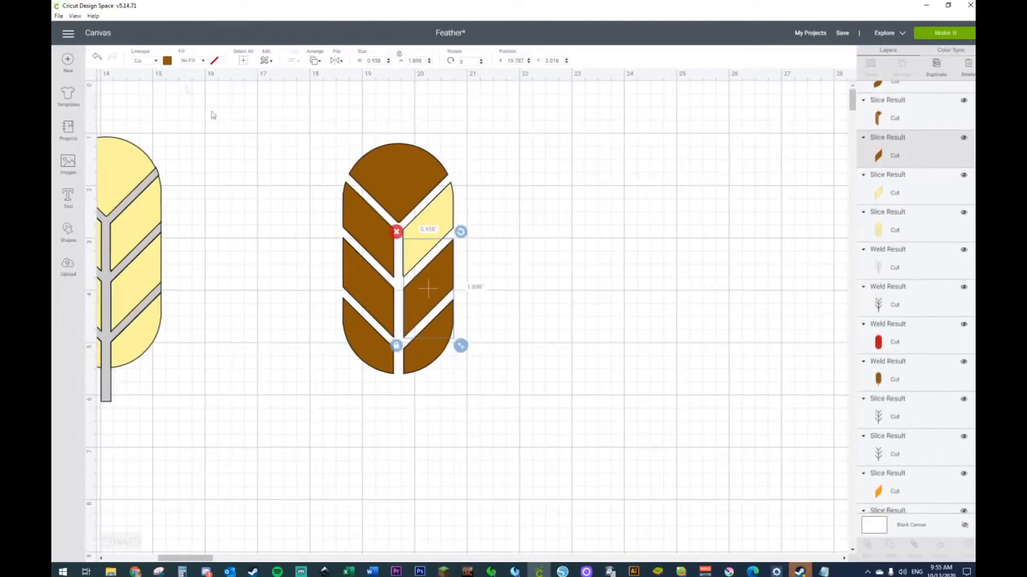
left_click(168, 61)
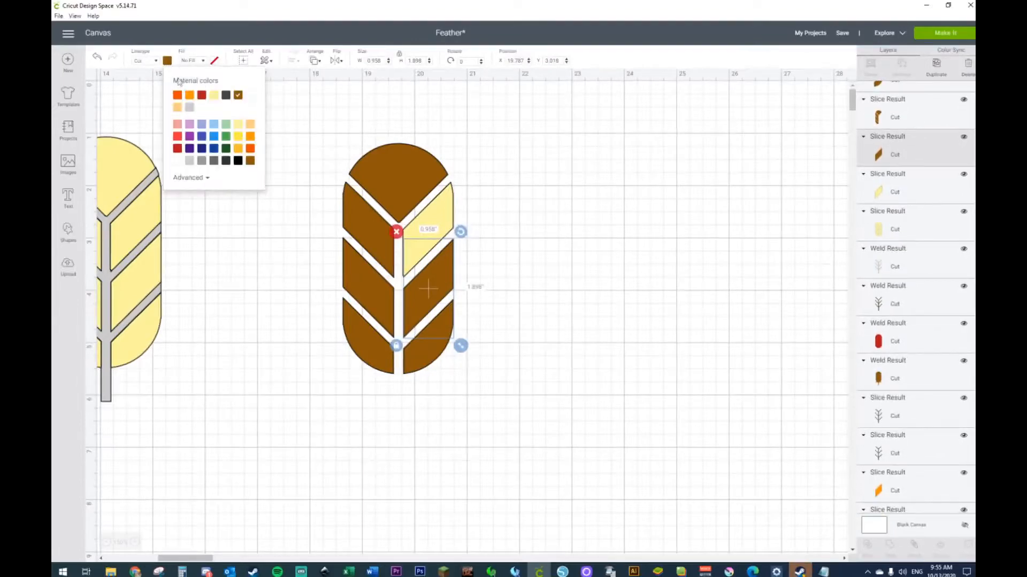
left_click(250, 150)
left_click(602, 339)
Colour the feather's lower right section red.
left_click(452, 335)
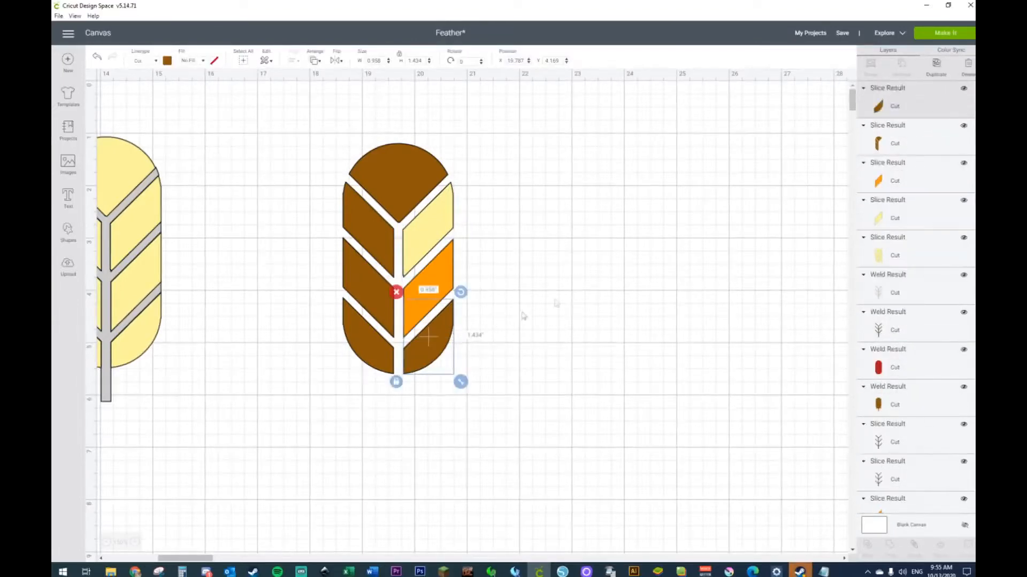
left_click(168, 61)
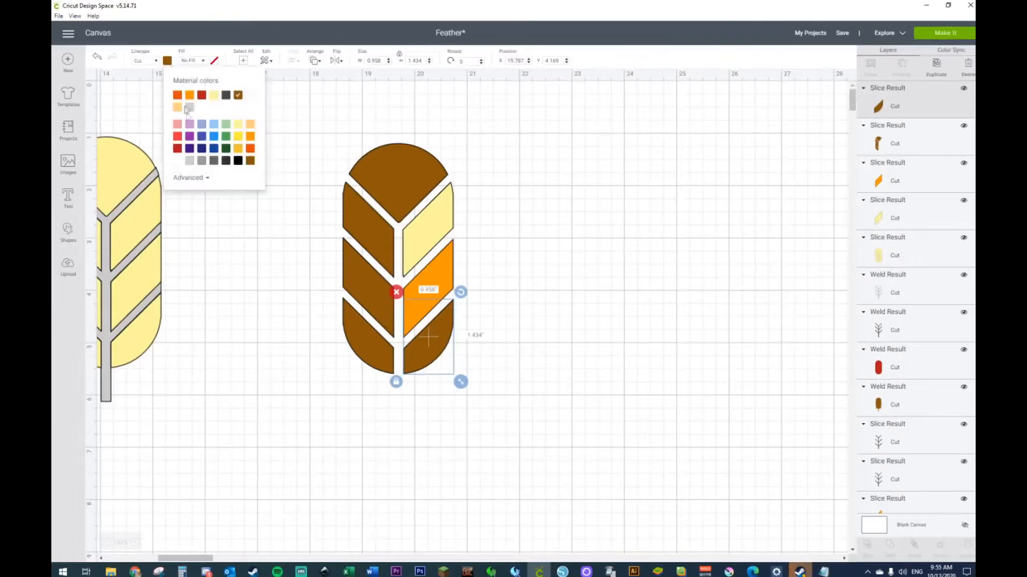
left_click(177, 148)
left_click(558, 312)
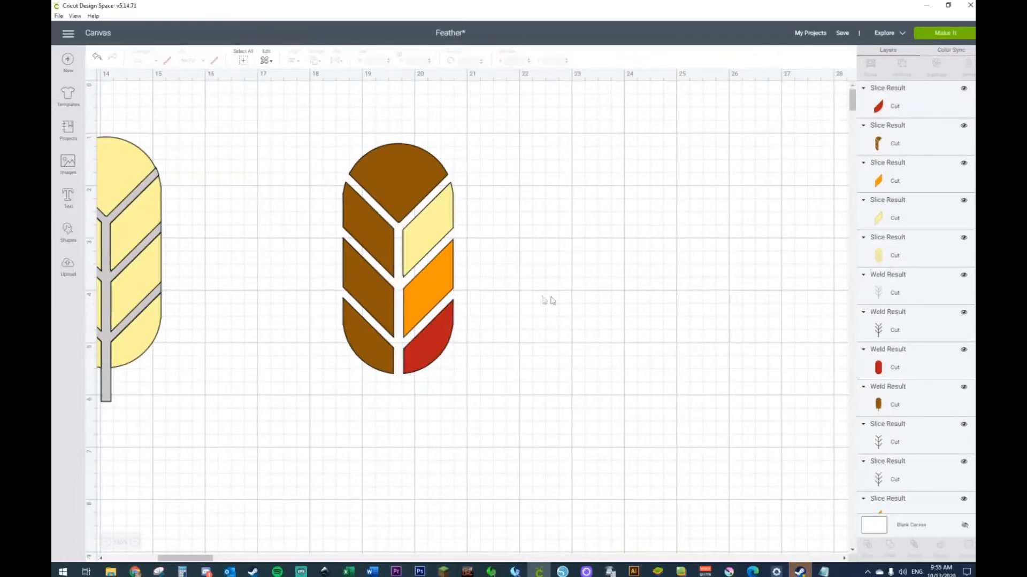
Select all pieces of the multicoloured feather and move them closer to the yellow feather.
left_click(106, 543)
left_click(107, 543)
left_click_drag(198, 559, 114, 558)
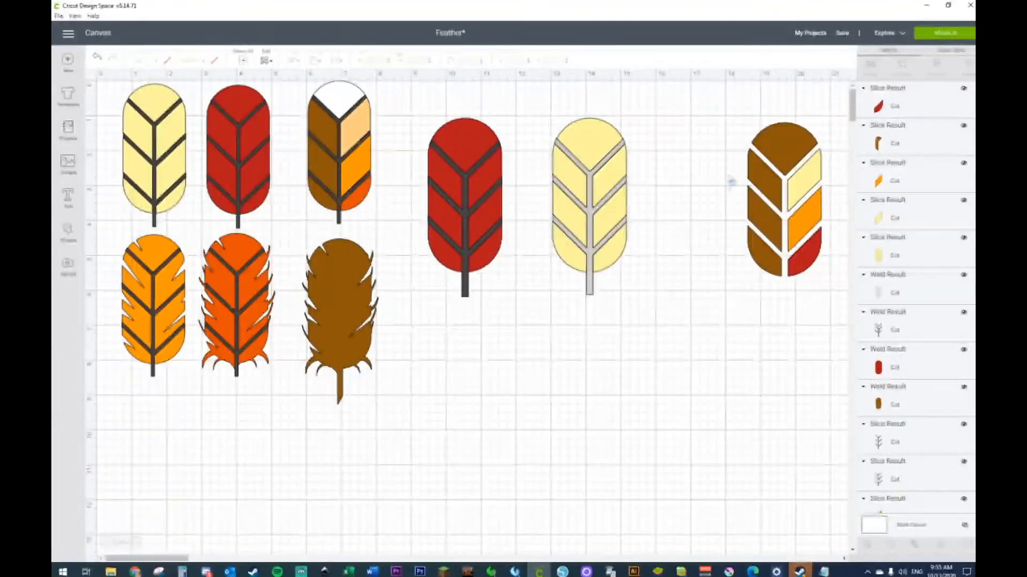
left_click_drag(734, 116, 754, 261)
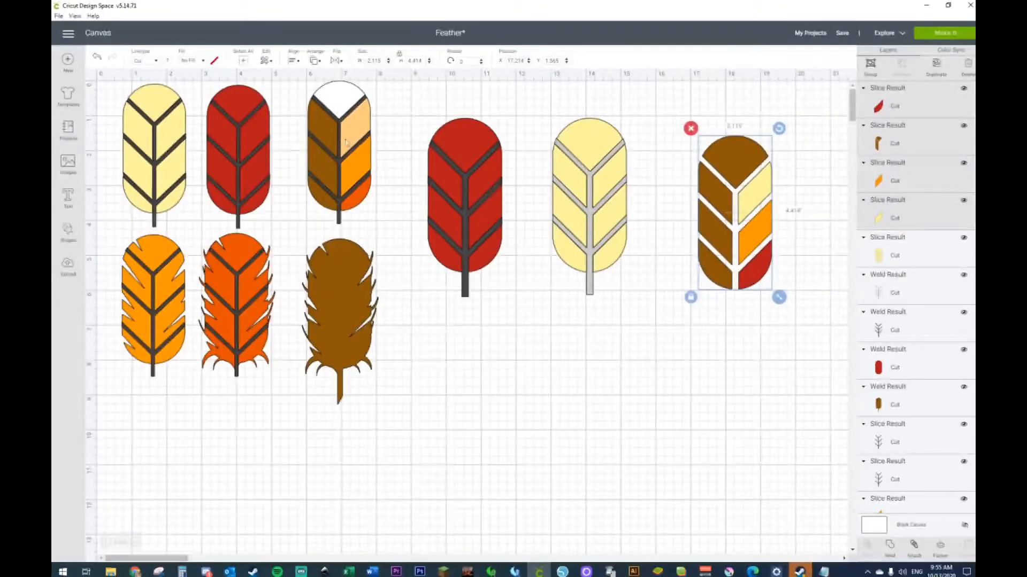
Place a copy of the yellow feather's grey stem in the gaps of the multicoloured feather and colour it dark grey.
left_click(589, 288)
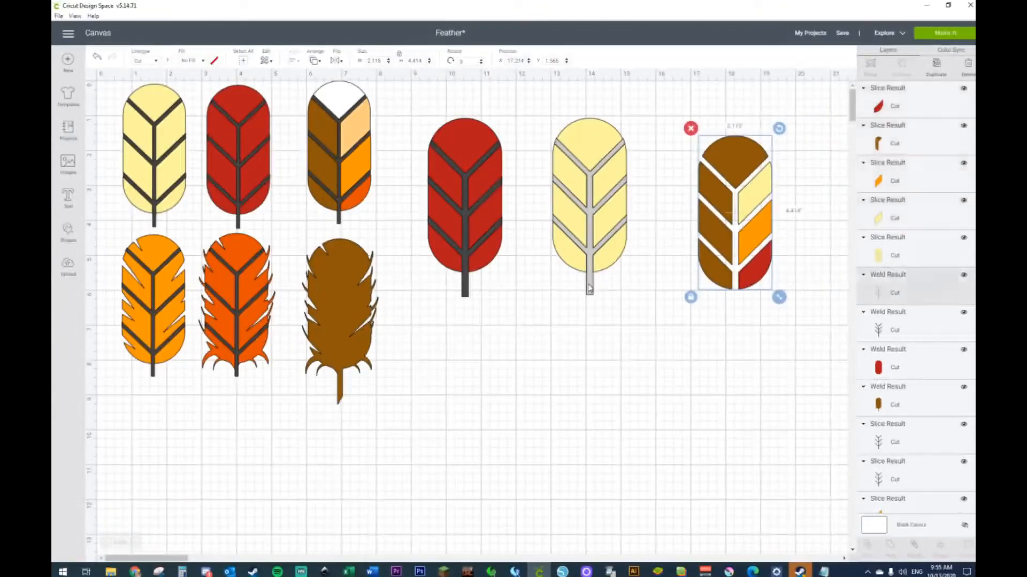
left_click_drag(589, 288, 737, 297)
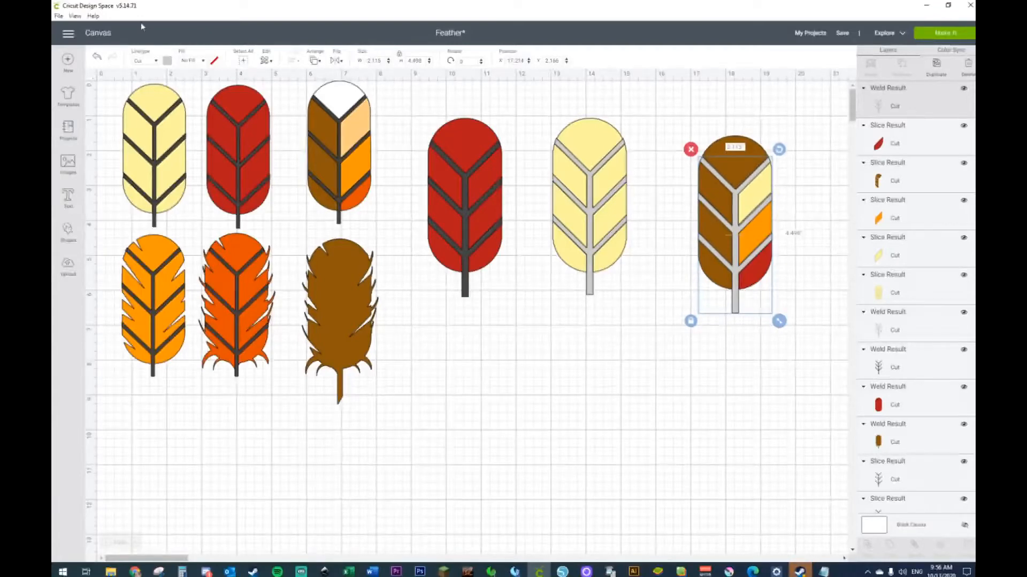
left_click(167, 61)
left_click(227, 100)
left_click(672, 358)
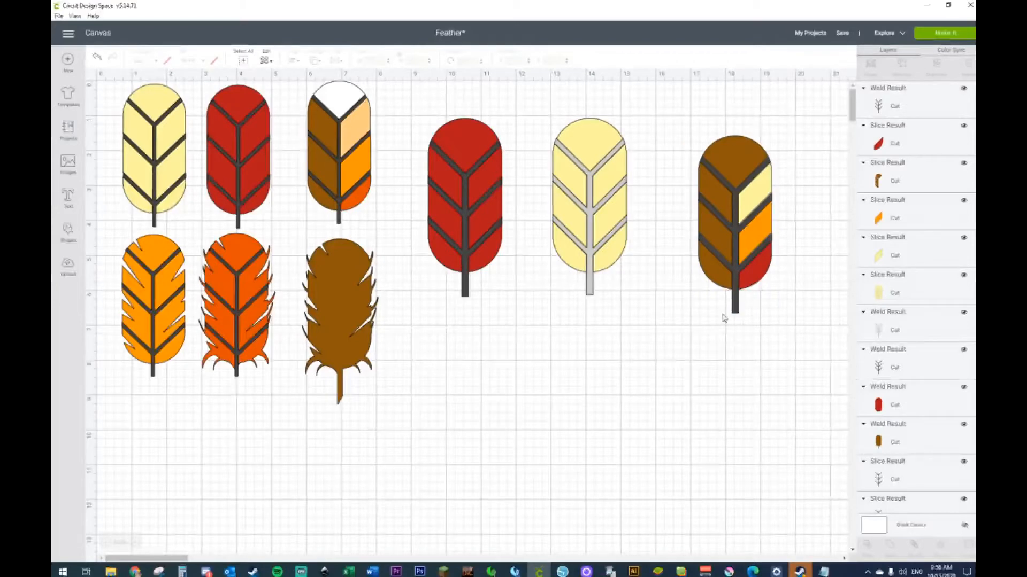
left_click(738, 310)
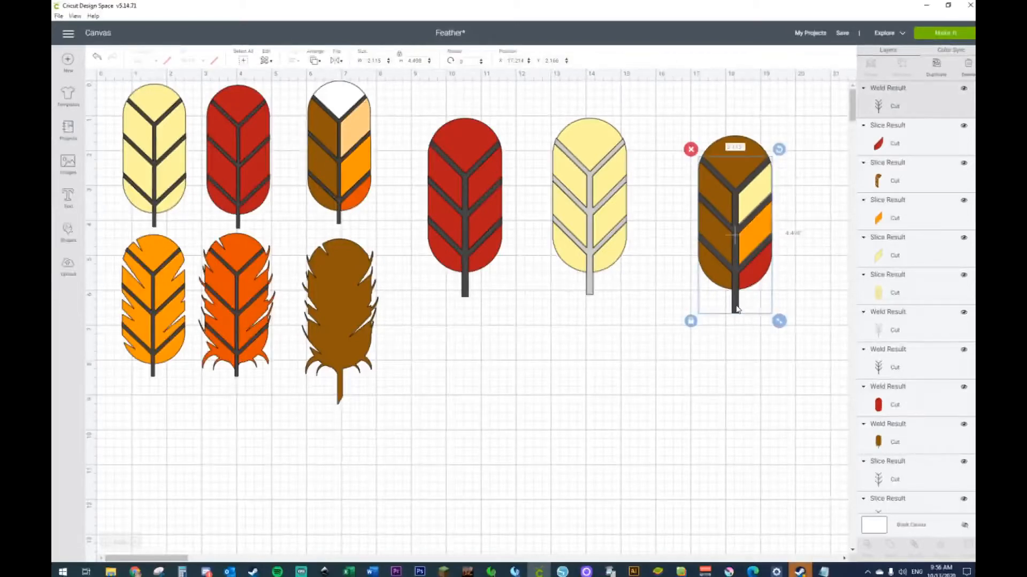
left_click_drag(736, 306, 736, 304)
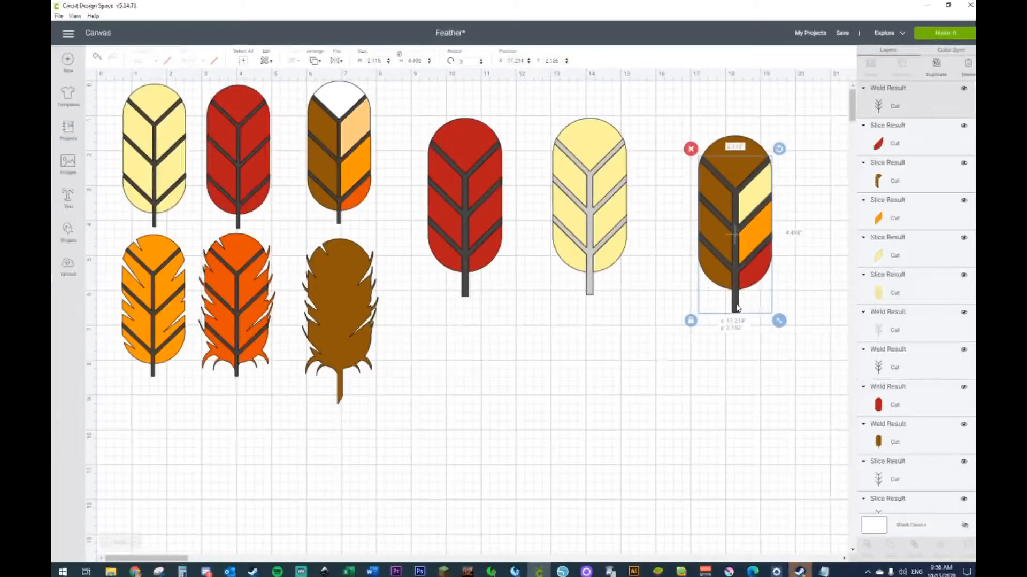
left_click(699, 336)
Move the yellow and multicoloured feathers closer to the red one so the three stand in an evenly spaced row.
left_click_drag(671, 108, 779, 326)
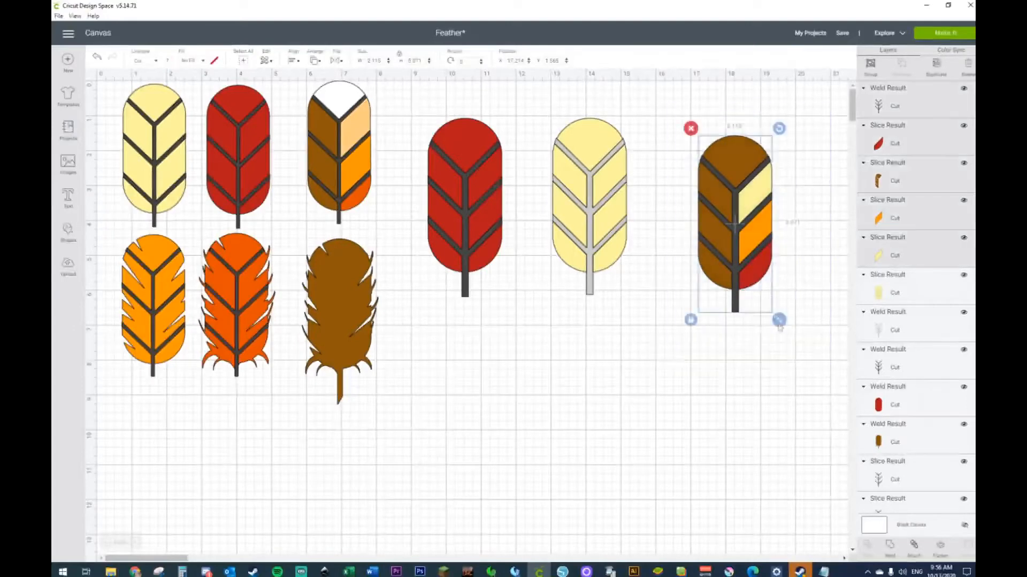
left_click_drag(761, 266, 720, 251)
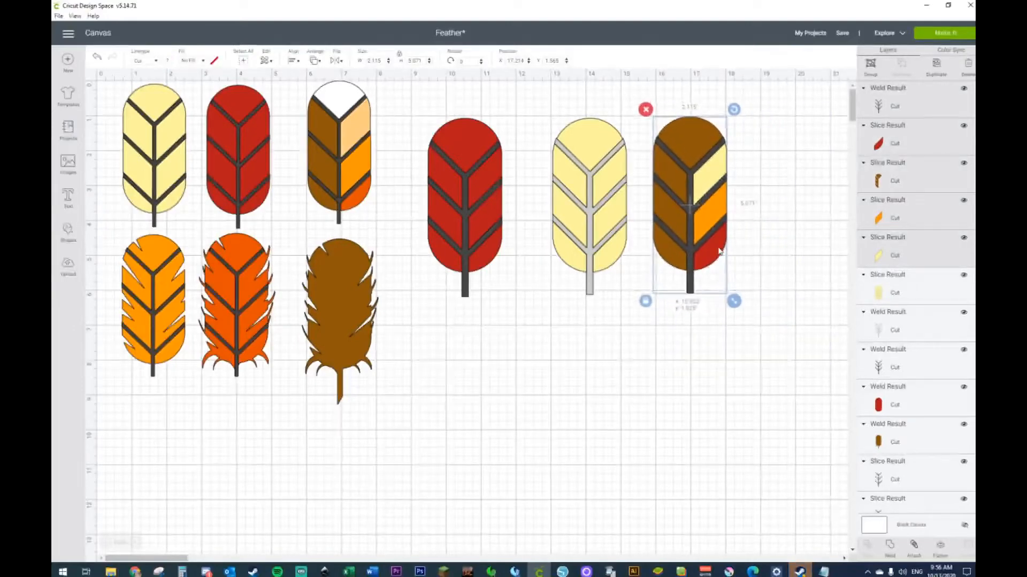
left_click(540, 133)
left_click_drag(529, 107, 624, 303)
left_click_drag(584, 226, 552, 231)
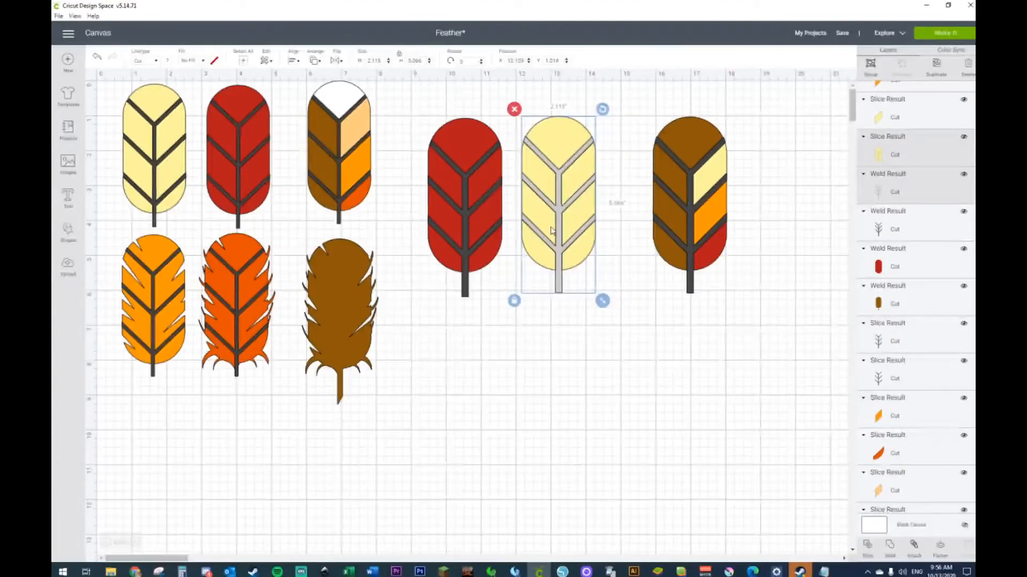
left_click_drag(638, 105, 745, 295)
left_click_drag(715, 219, 686, 218)
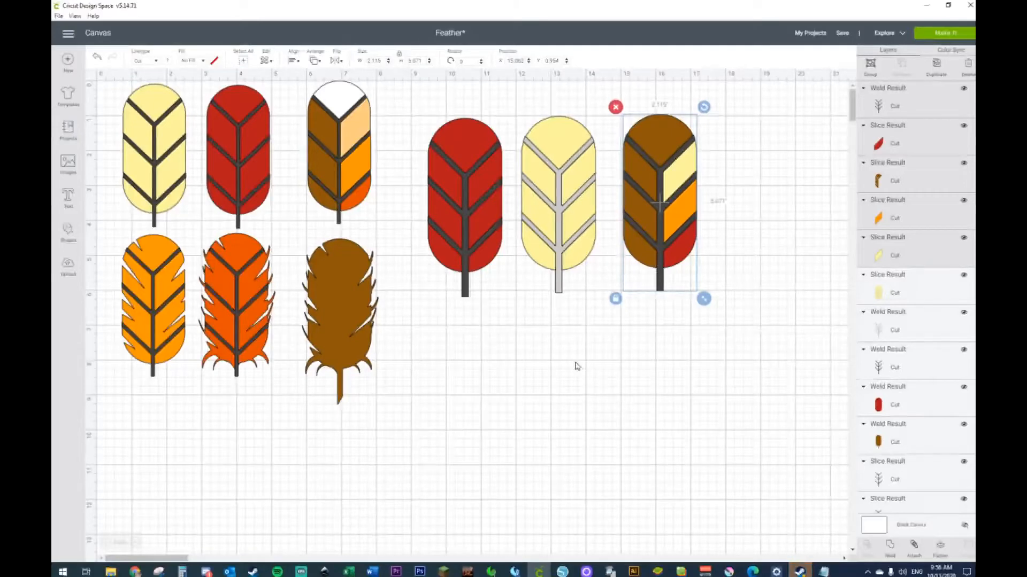
Duplicate the red feather together with its stem and place the copy below the original.
left_click(166, 298)
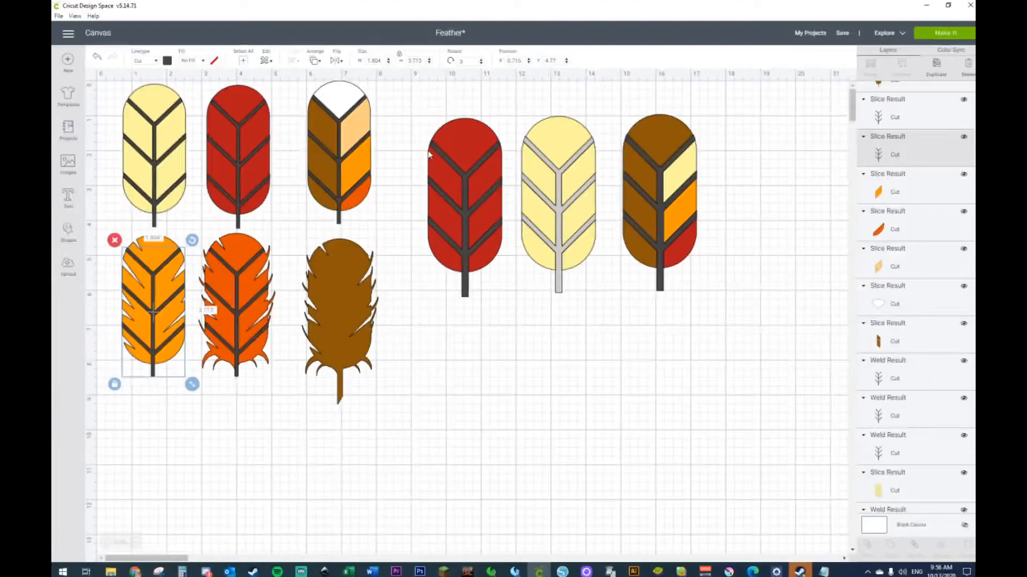
left_click_drag(417, 126, 481, 282)
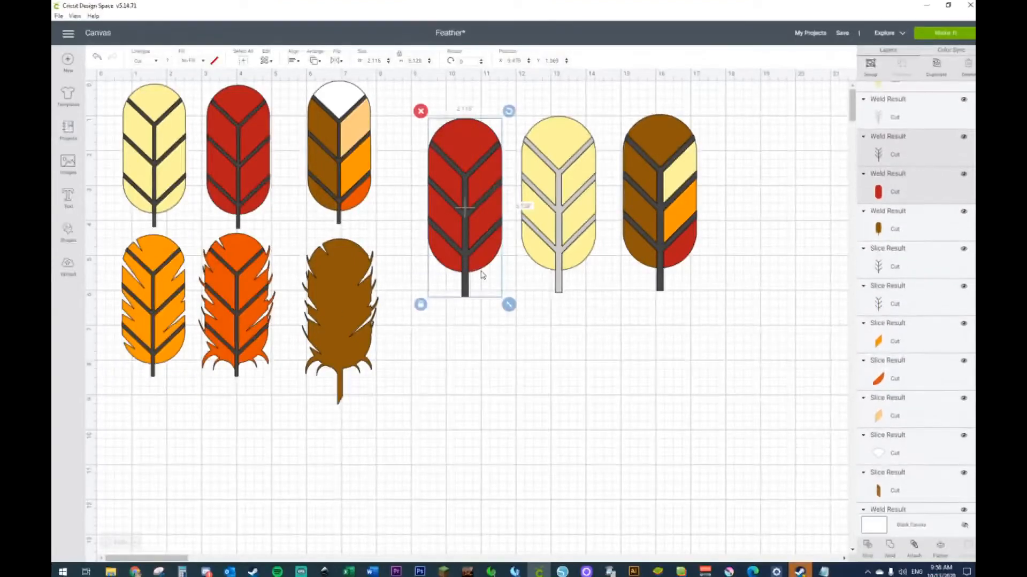
key("ctrl+c")
key("ctrl+v")
left_click_drag(492, 244, 506, 420)
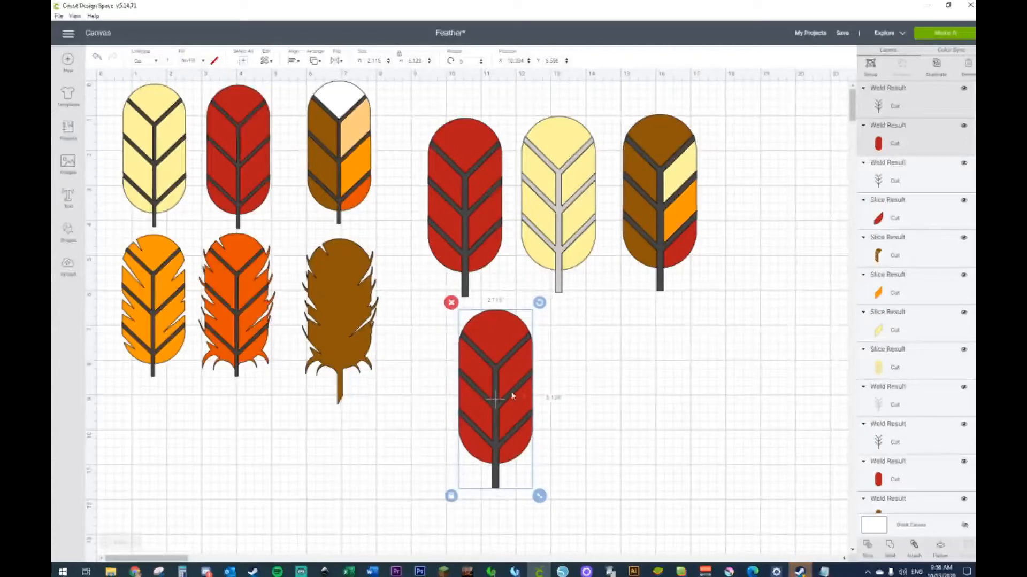
Move the copied feather's stem well to the right of its body and place a duplicate of the red capsule over it.
left_click(567, 413)
left_click(497, 484)
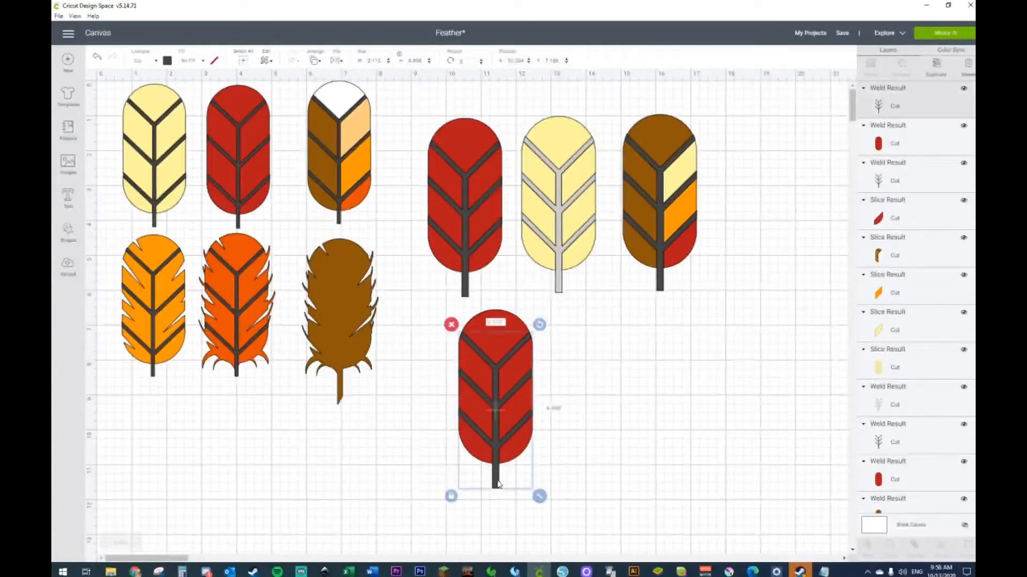
left_click_drag(498, 484, 718, 482)
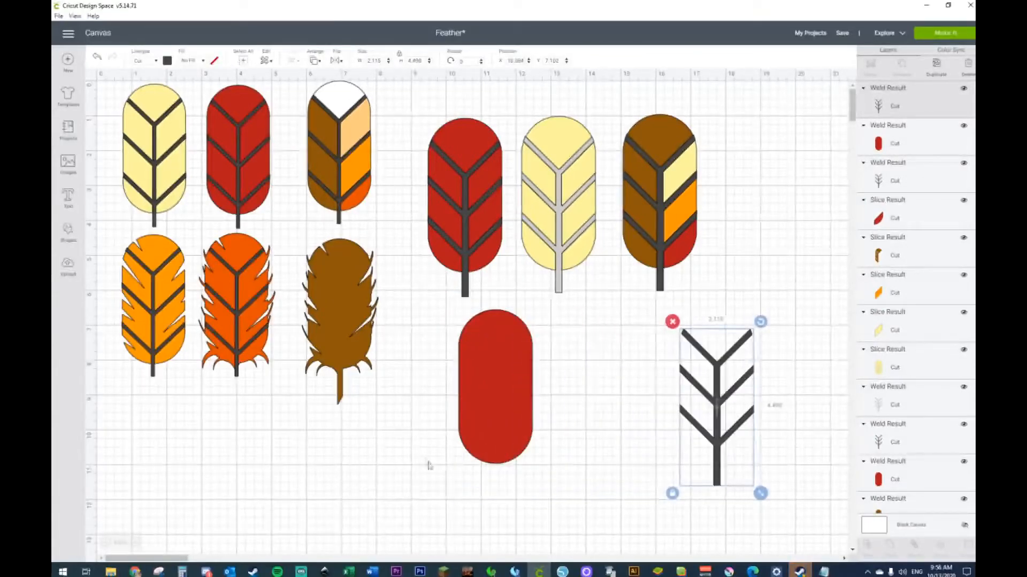
left_click(499, 419)
key("ctrl+c")
key("ctrl+v")
left_click_drag(524, 412, 735, 411)
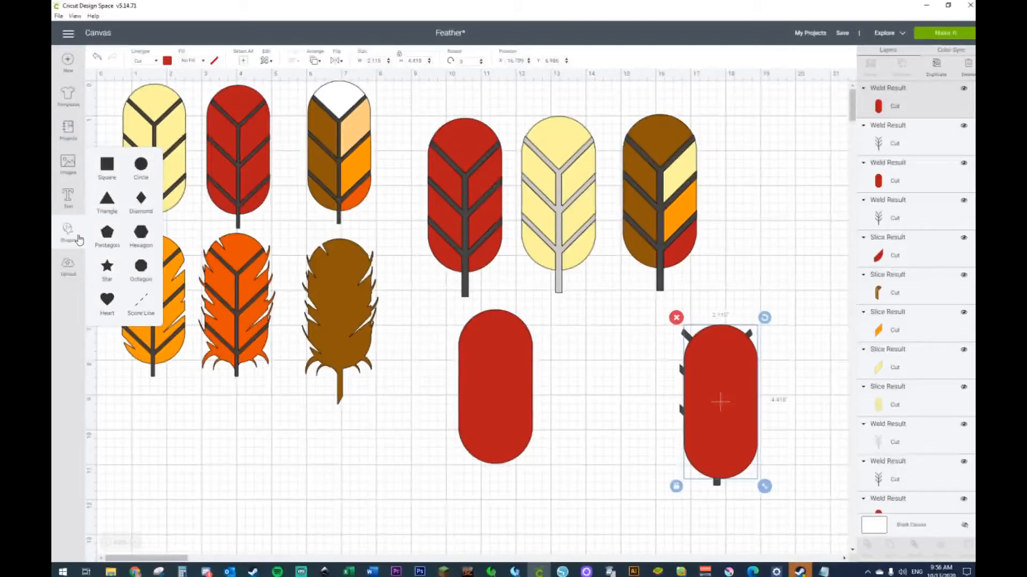
Add a triangle and a circle and place them side by side below the lower row of reference feathers.
left_click(115, 212)
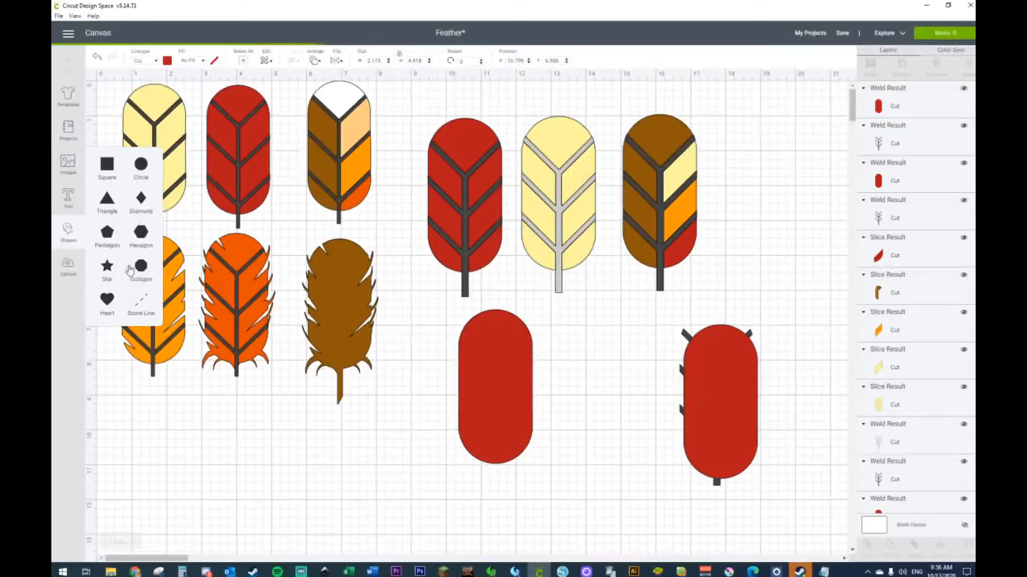
left_click_drag(231, 224, 230, 452)
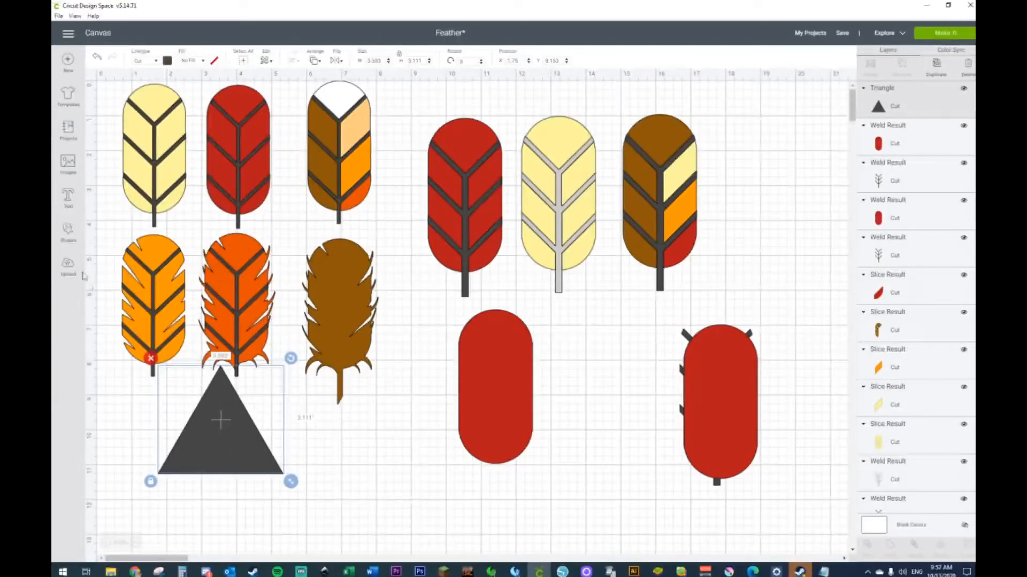
left_click(70, 234)
left_click(141, 170)
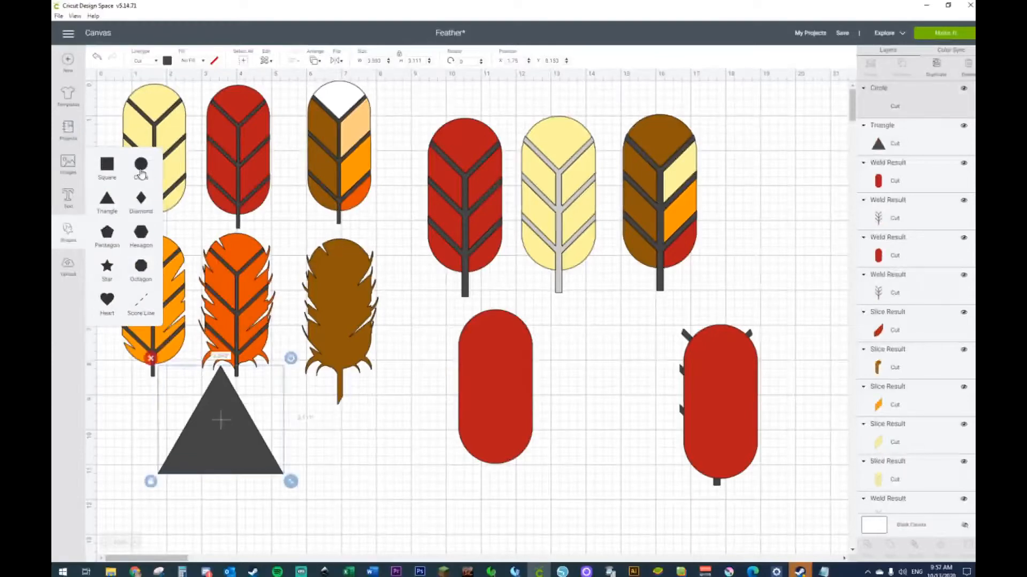
left_click_drag(241, 211, 382, 450)
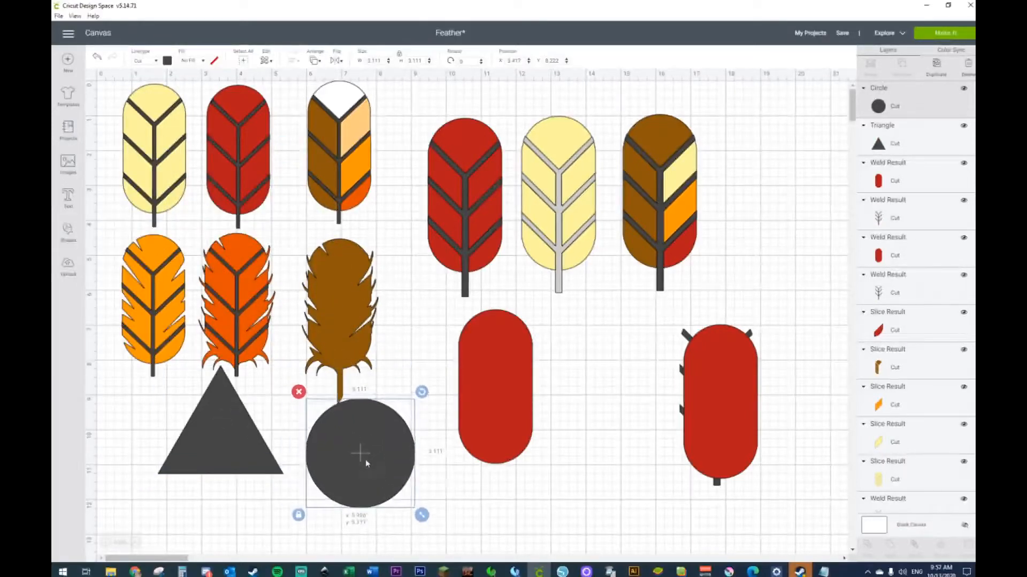
left_click_drag(224, 449, 223, 475)
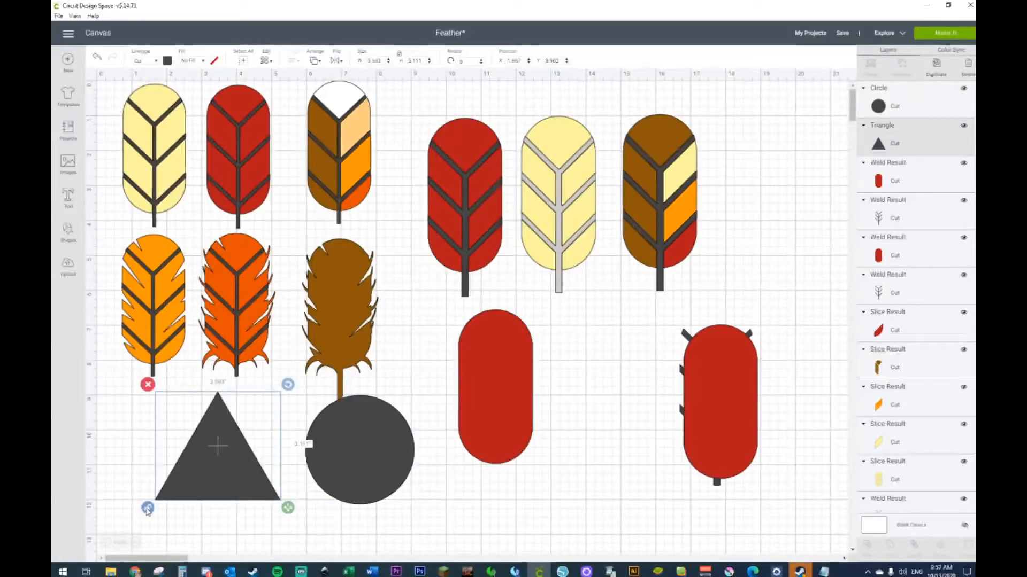
Reshape the triangle into a thin slanted sliver about 2.3 by 1.8 inches overlapping the upper right edge of the single red capsule.
left_click_drag(284, 508, 261, 374)
left_click_drag(214, 405, 557, 337)
left_click_drag(617, 296, 565, 334)
Paste four more slivers down the capsule's right edge, tilted flatter than the first, with their points overlapping the red body.
key("ctrl+v")
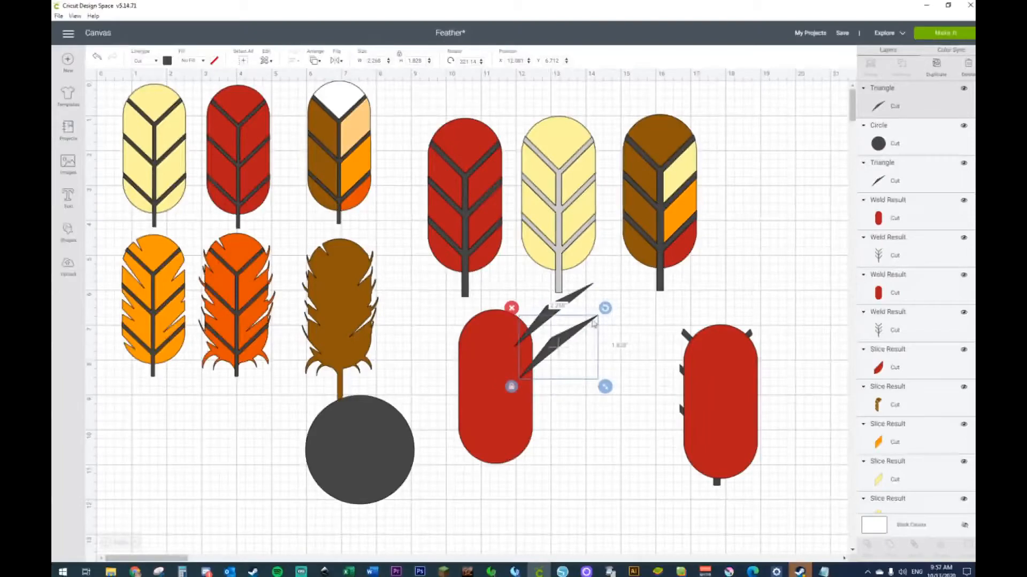
left_click_drag(612, 308, 616, 317)
left_click_drag(560, 342, 561, 342)
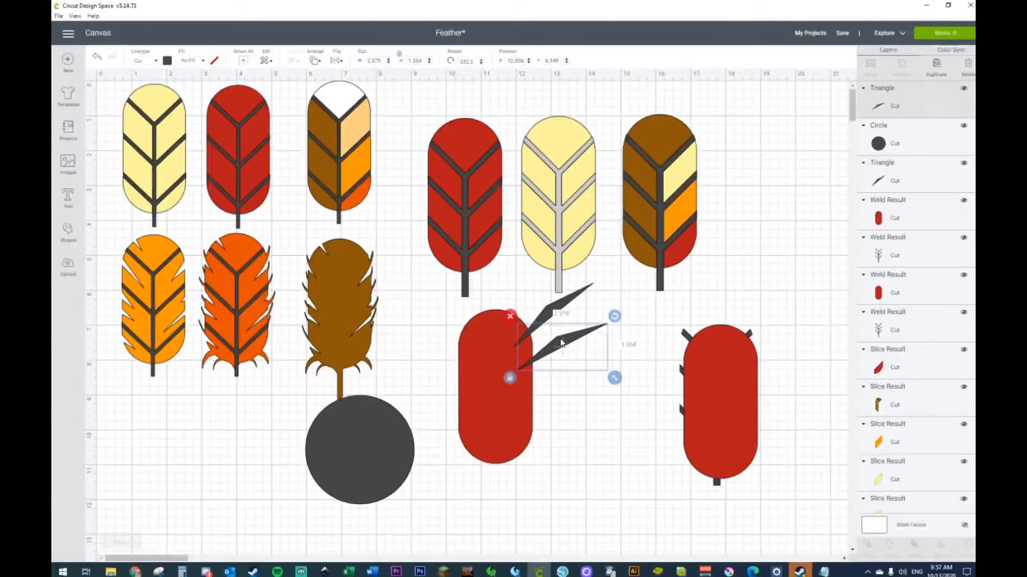
key("ctrl+v")
left_click_drag(570, 363, 561, 364)
key("ctrl+v")
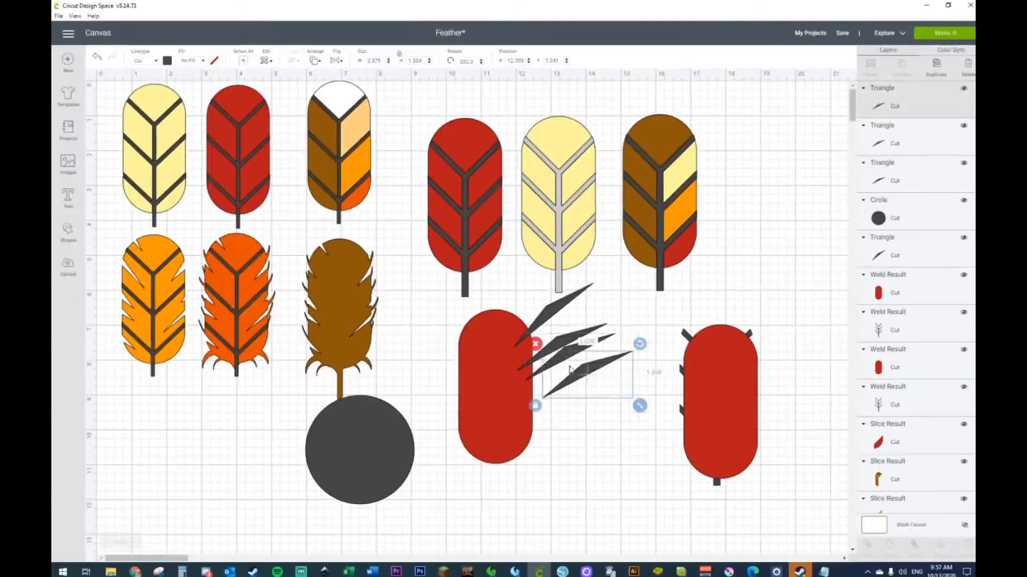
left_click_drag(575, 376, 551, 377)
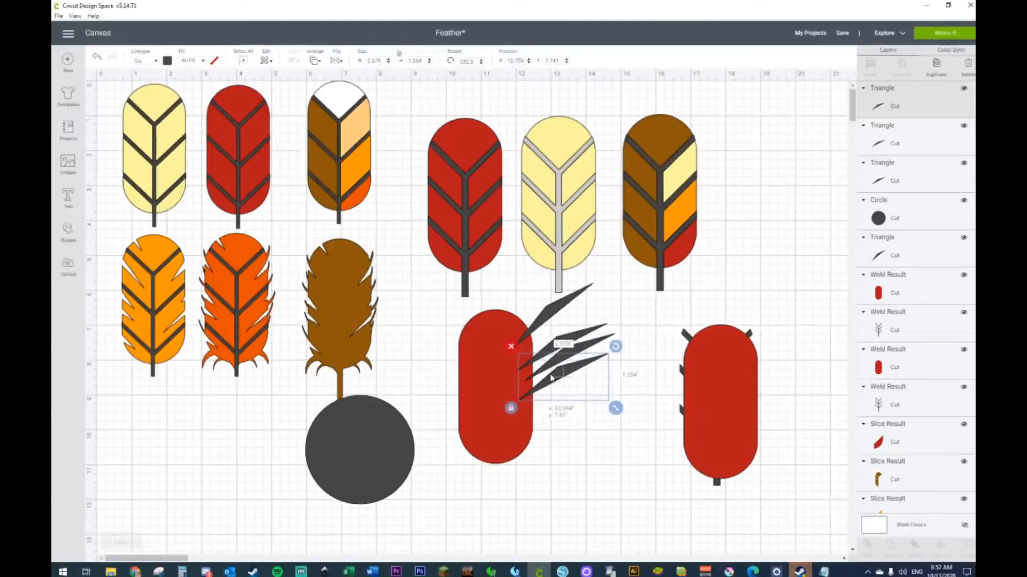
key("ctrl+v")
left_click_drag(576, 396, 557, 405)
Select all five slivers along the capsule's edge and weld them into one shape.
left_click(559, 317)
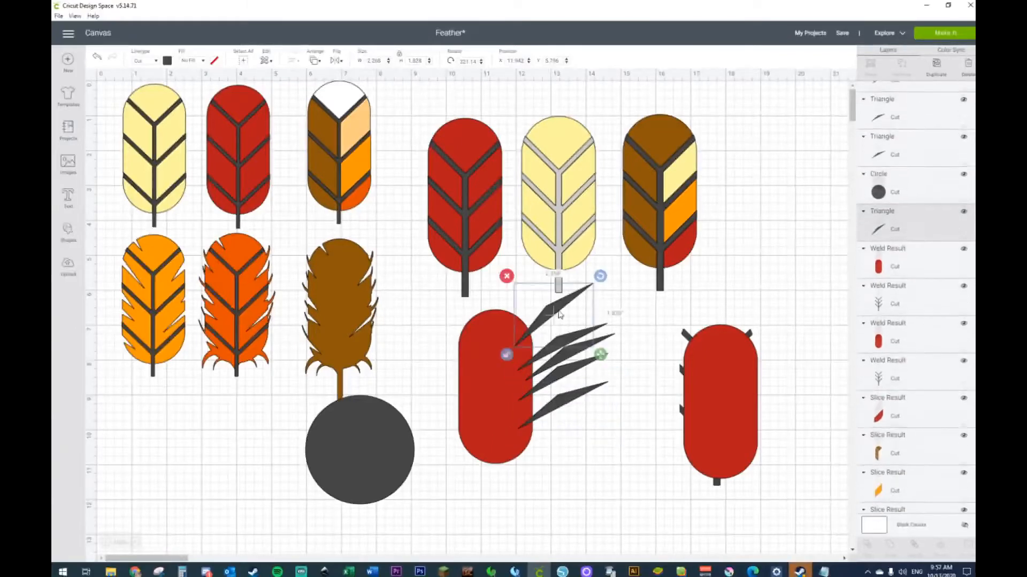
left_click(577, 358, "shift")
left_click(588, 344, "shift")
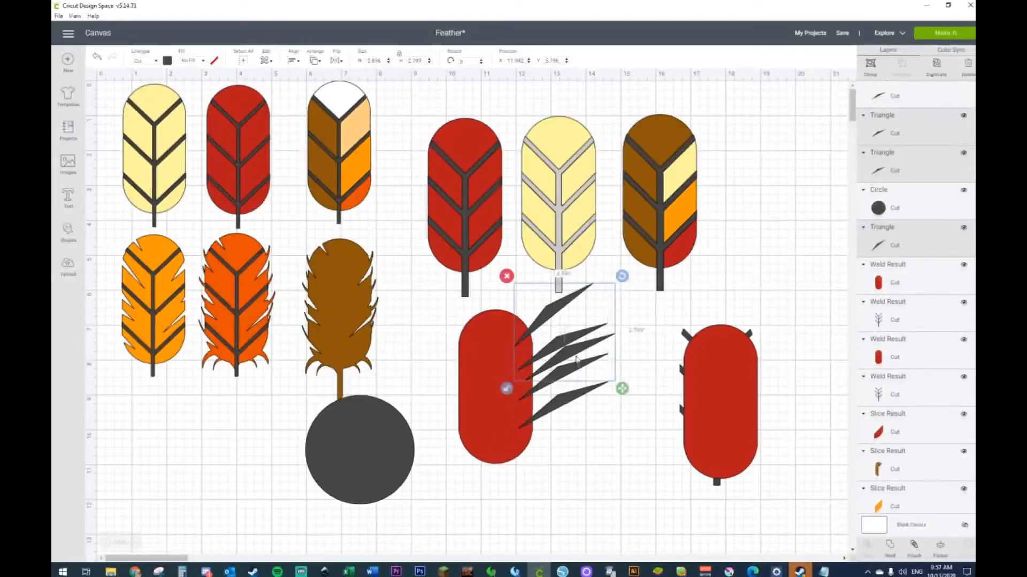
left_click(582, 334, "shift")
left_click(577, 399, "shift")
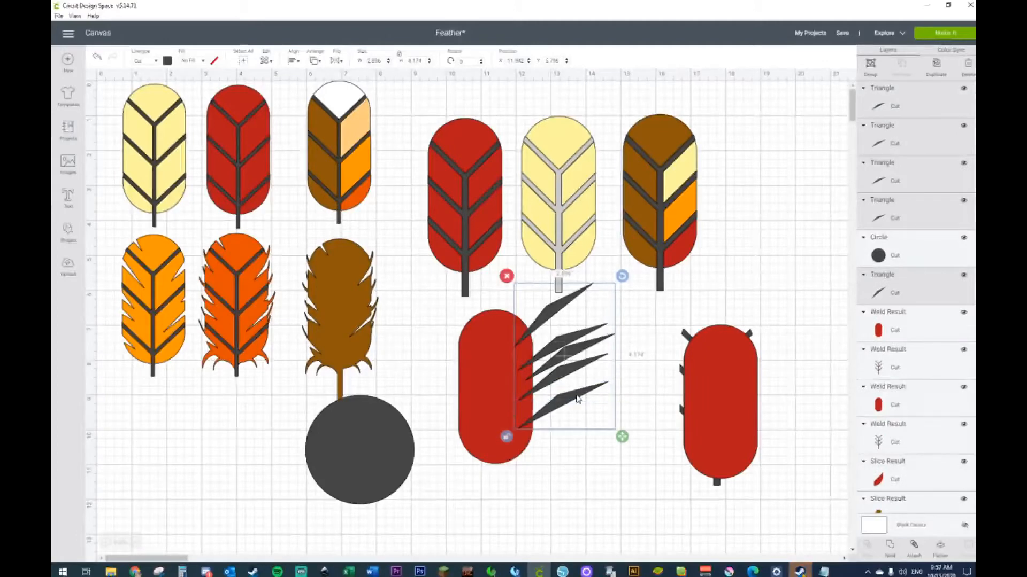
right_click(577, 399)
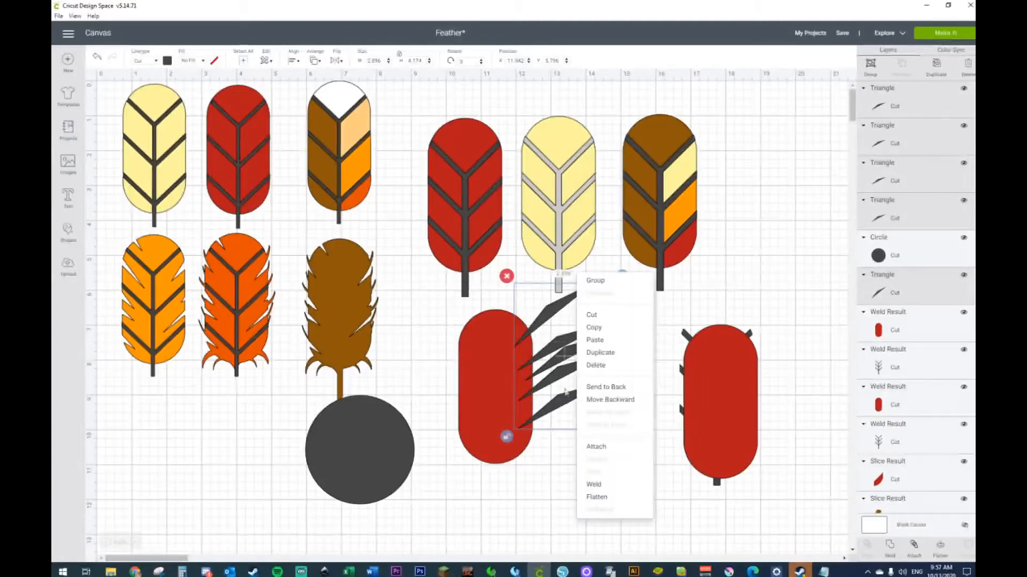
left_click(596, 485)
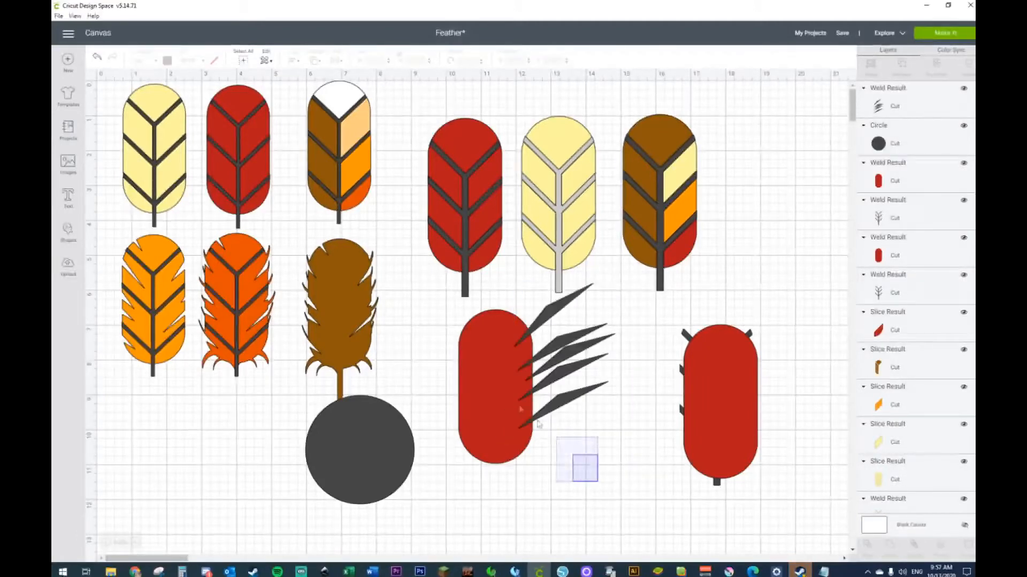
Slice the welded slivers out of the red capsule, separate the pieces and delete the small cut-out fragments.
right_click(489, 370)
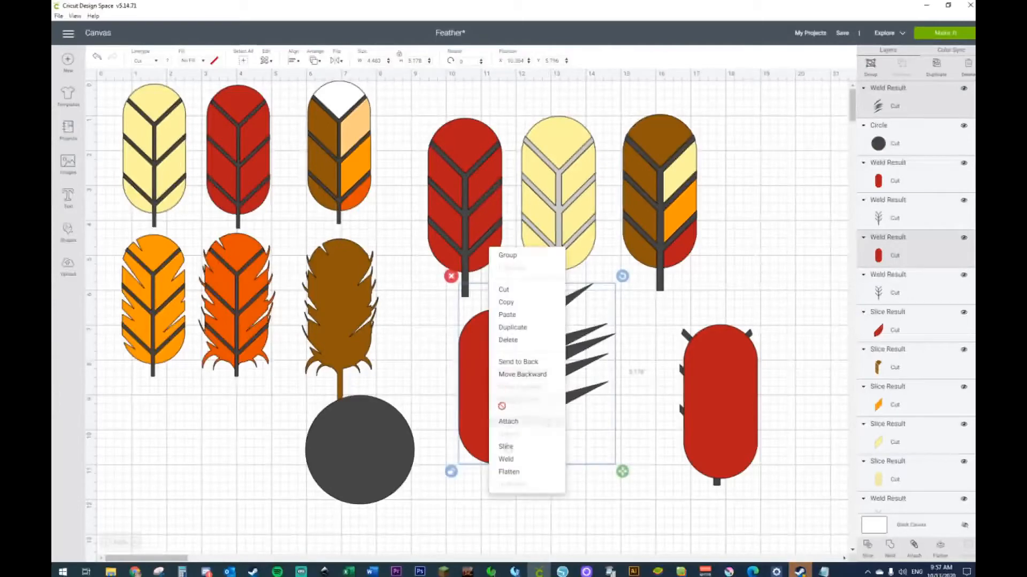
left_click(512, 452)
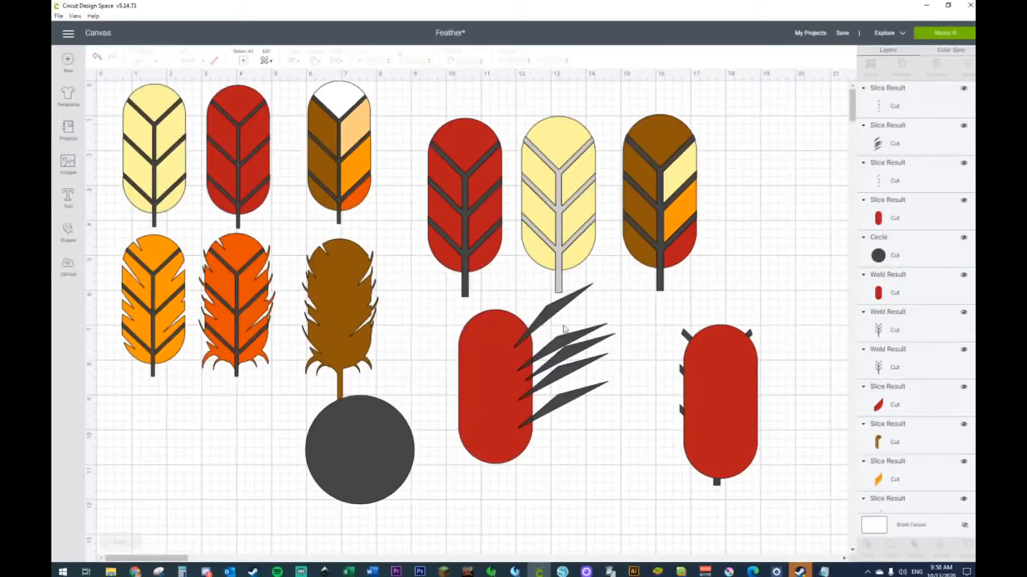
left_click(559, 315)
left_click_drag(561, 316, 593, 320)
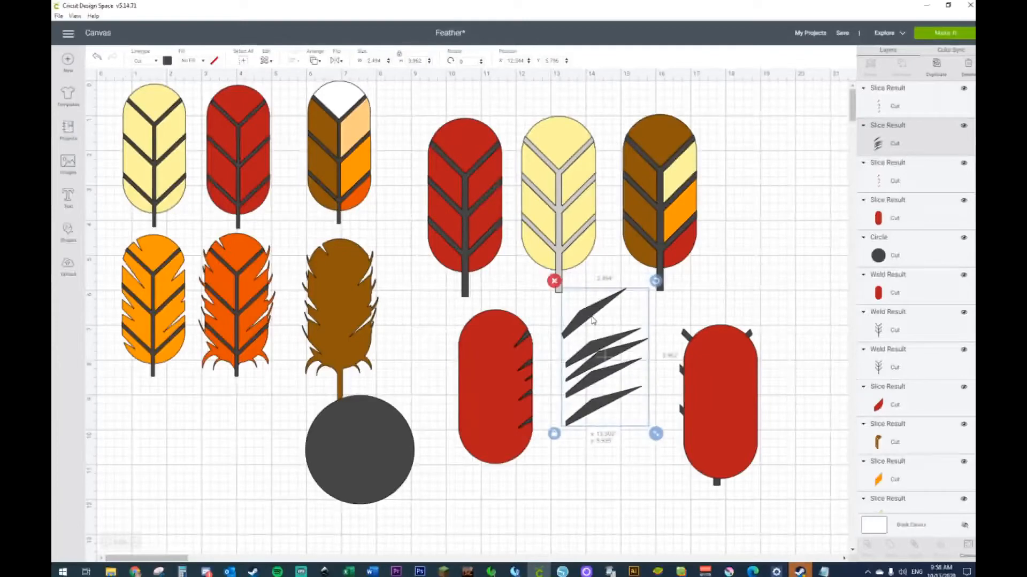
left_click_drag(495, 400, 451, 396)
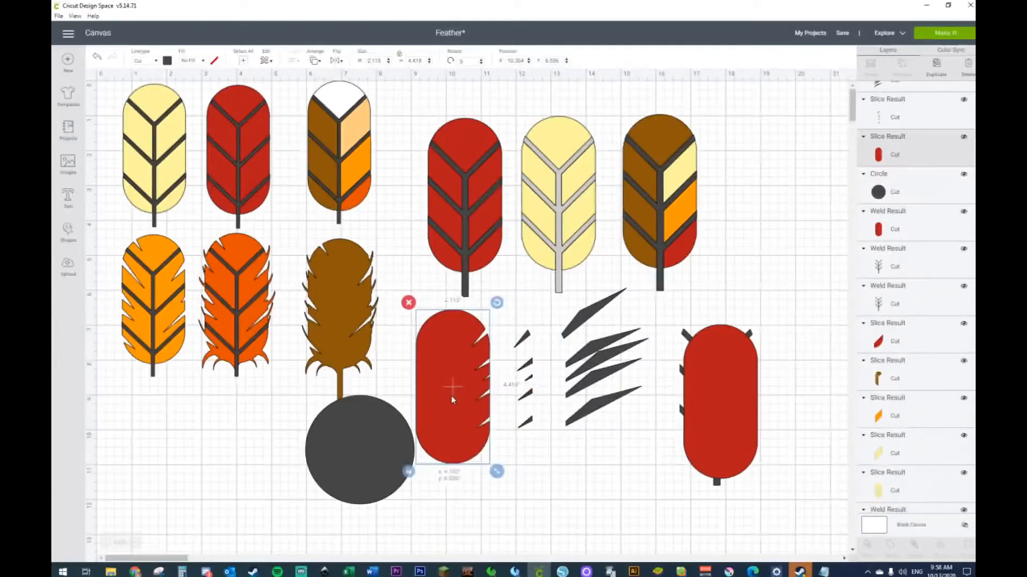
left_click_drag(517, 319, 540, 464)
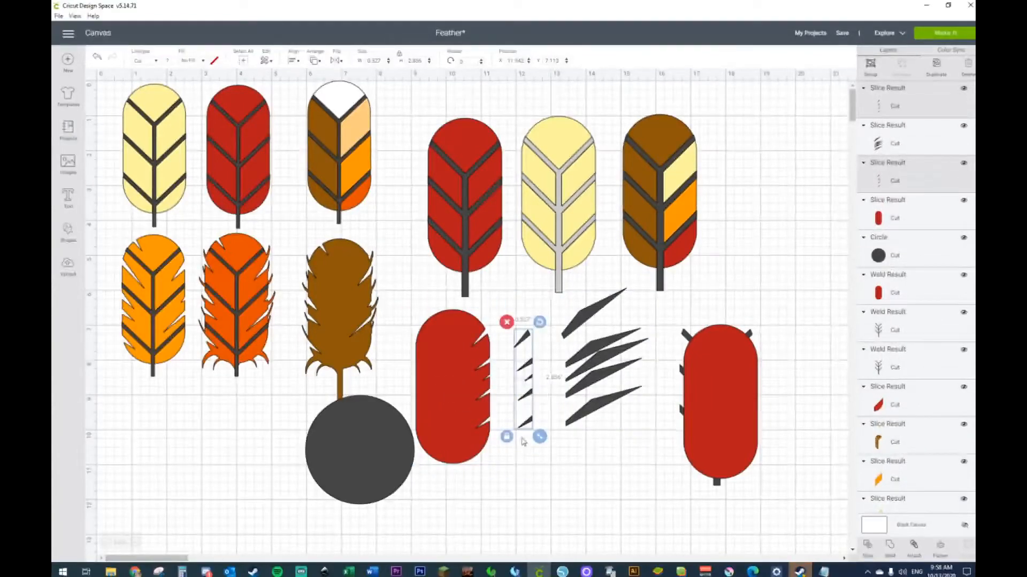
key("Delete")
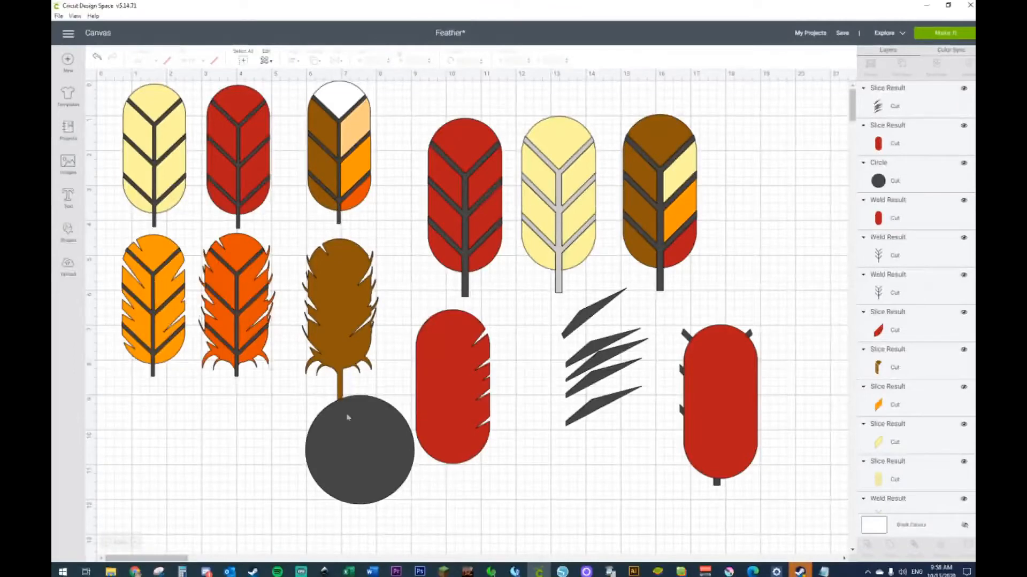
Move the notched capsule closer to the welded slivers, and flip the slivers horizontally and vertically.
left_click_drag(454, 410, 506, 416)
left_click(622, 349)
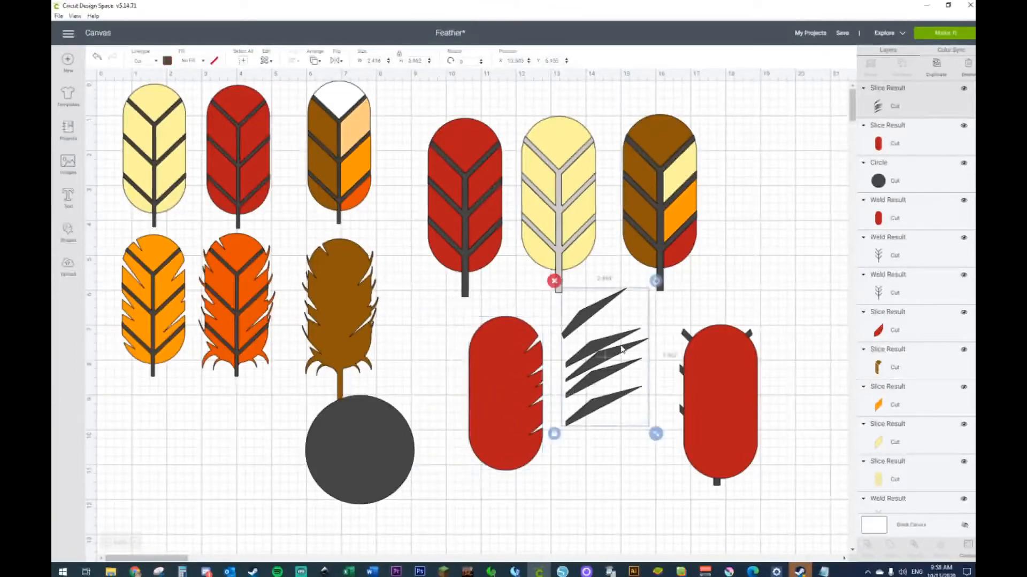
left_click(333, 62)
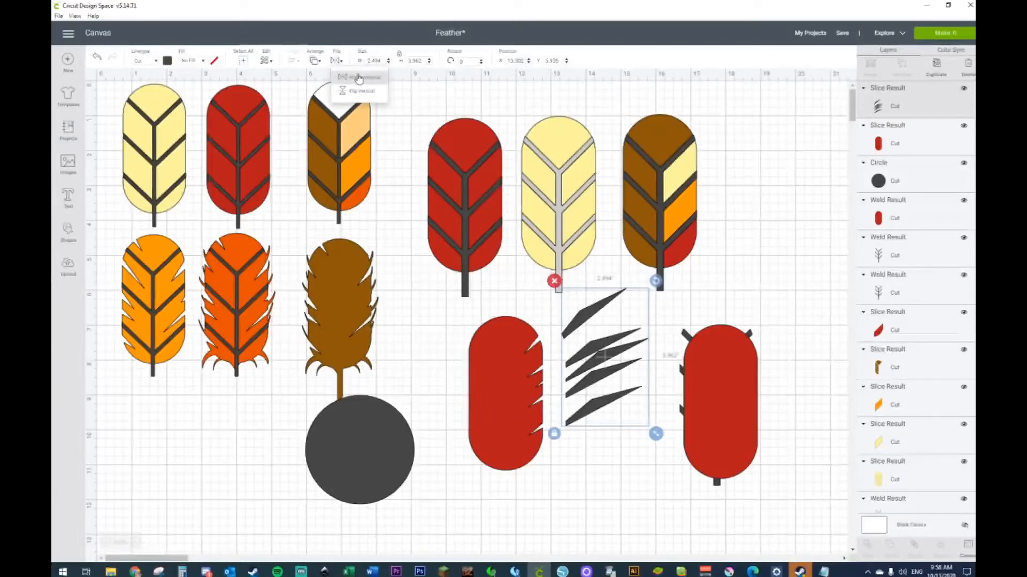
left_click(358, 78)
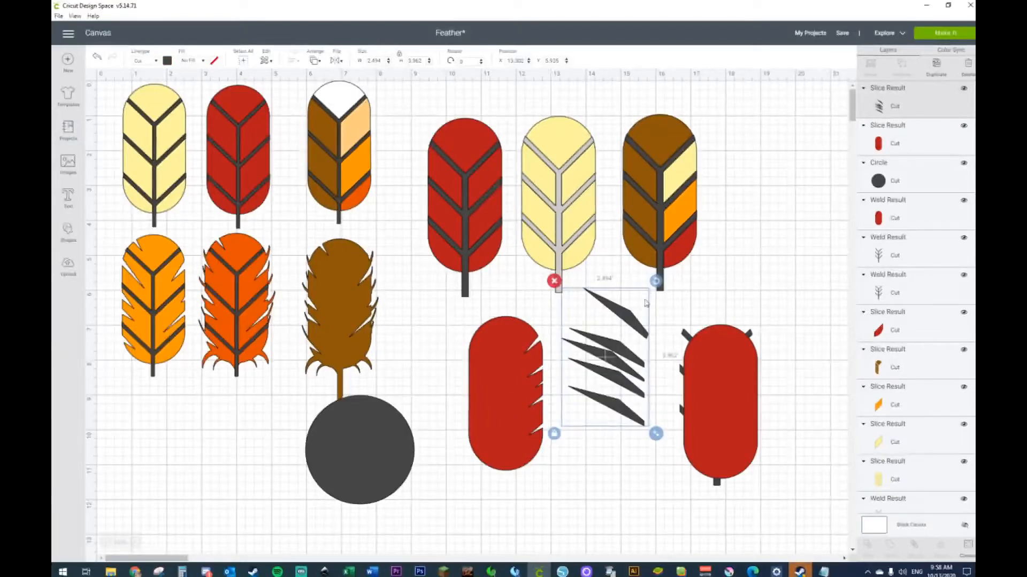
left_click(333, 62)
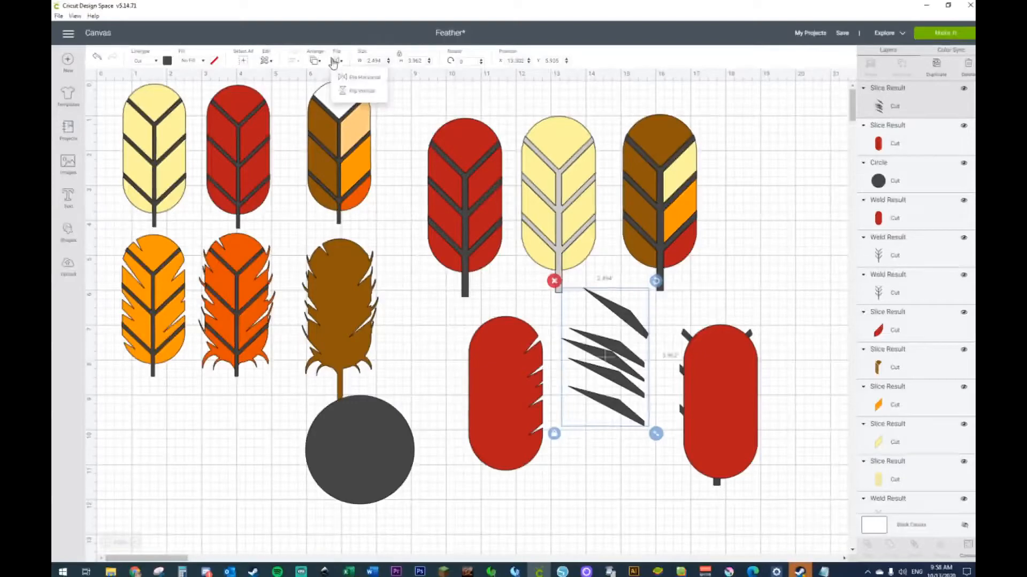
left_click(354, 90)
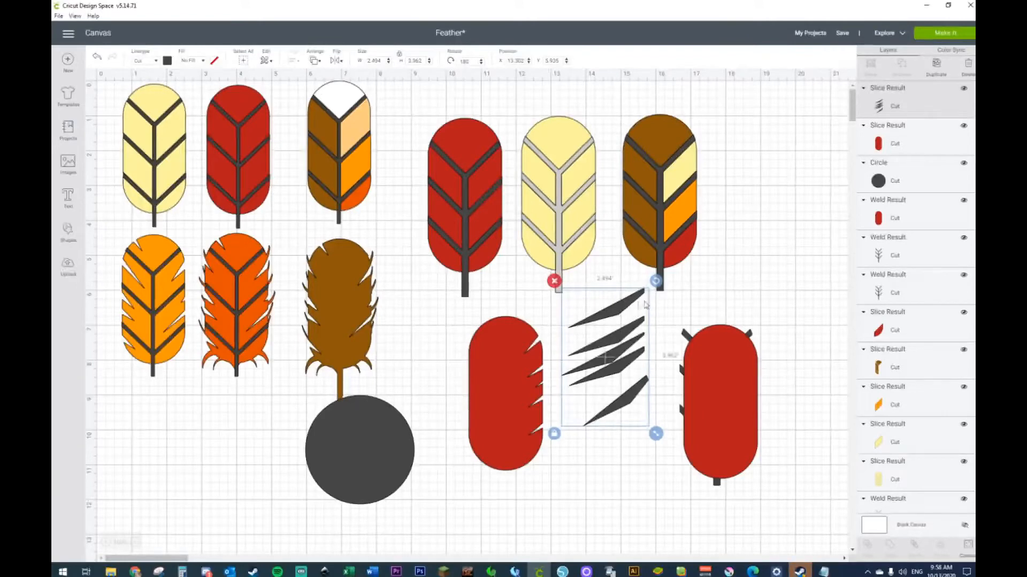
Rotate the slivers, flip them vertically and place them so their points overlap the left edge of the notched capsule.
left_click_drag(650, 293, 493, 344)
left_click_drag(644, 328, 511, 344)
mouse_move(550, 316)
left_mouse_down()
mouse_move(562, 344)
mouse_move(550, 321)
left_mouse_up()
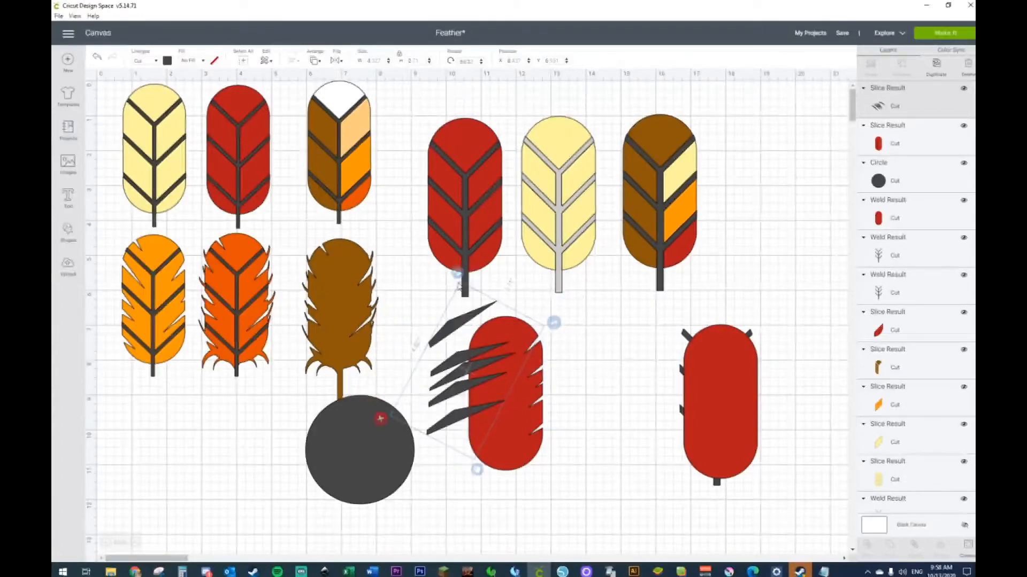
left_click(336, 61)
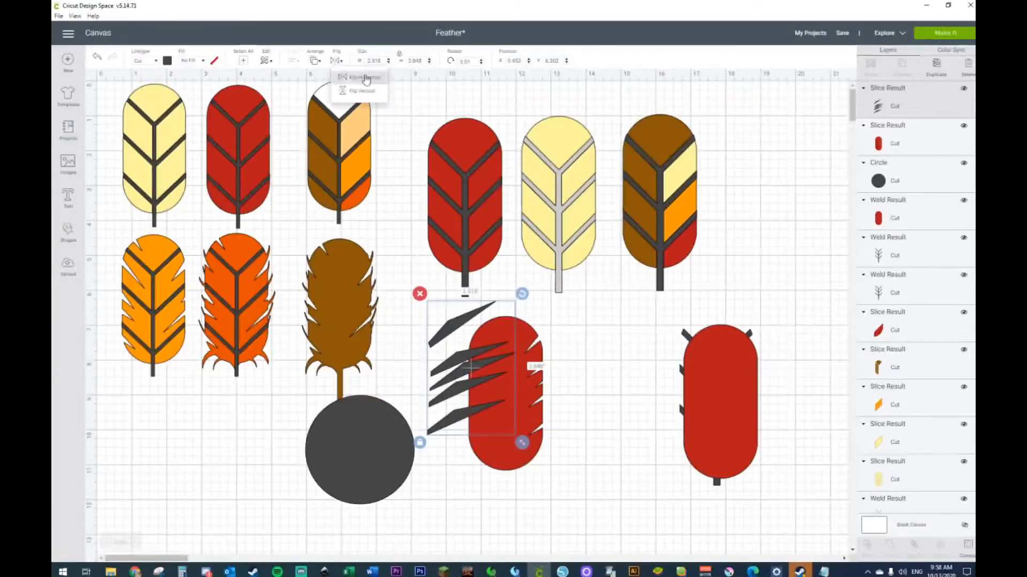
left_click(359, 92)
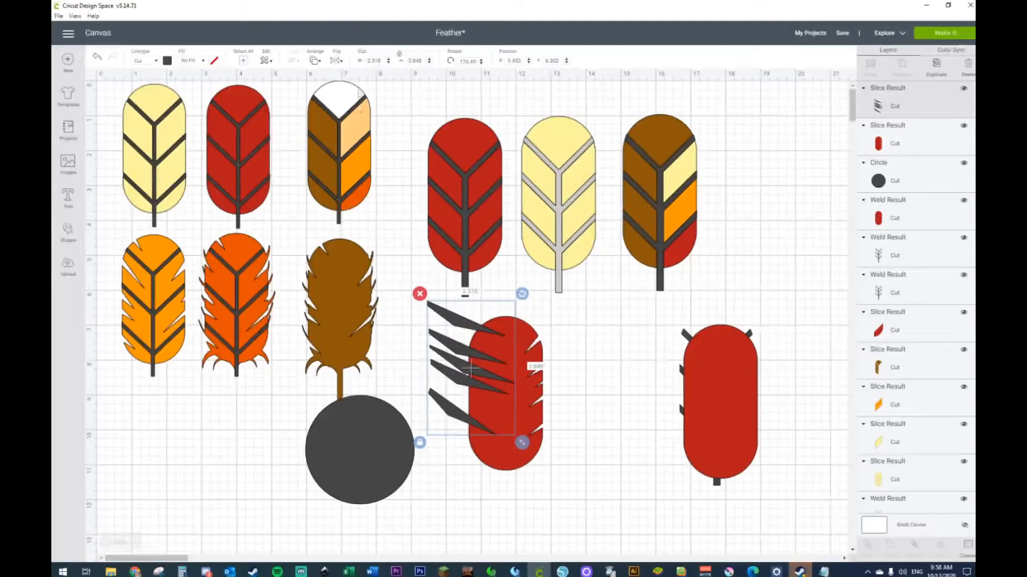
left_click_drag(463, 321, 442, 332)
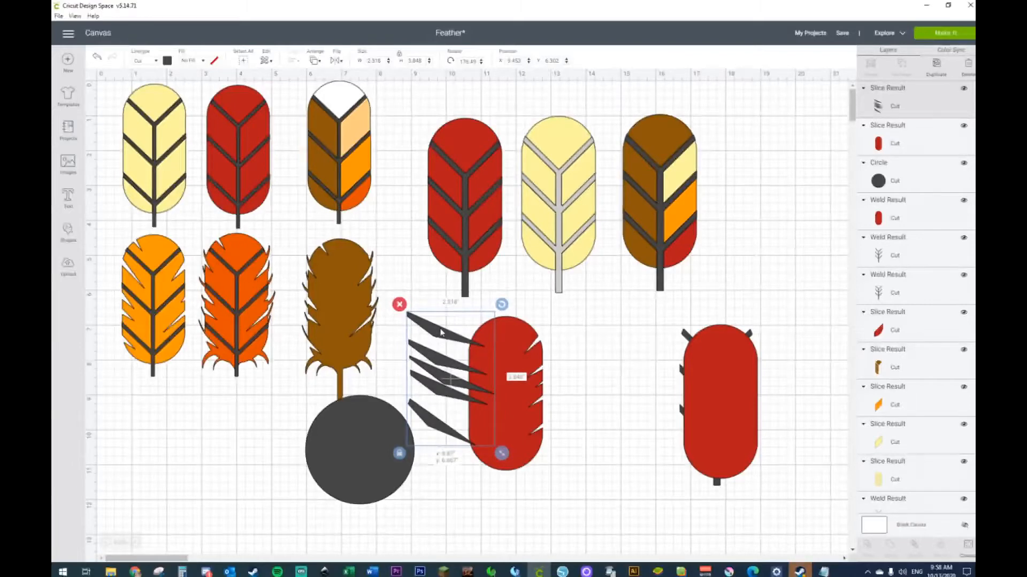
Adjust the slivers over the notched capsule's left edge, slice them out of it and move the capsule clear of the pieces.
left_click_drag(441, 332, 444, 328)
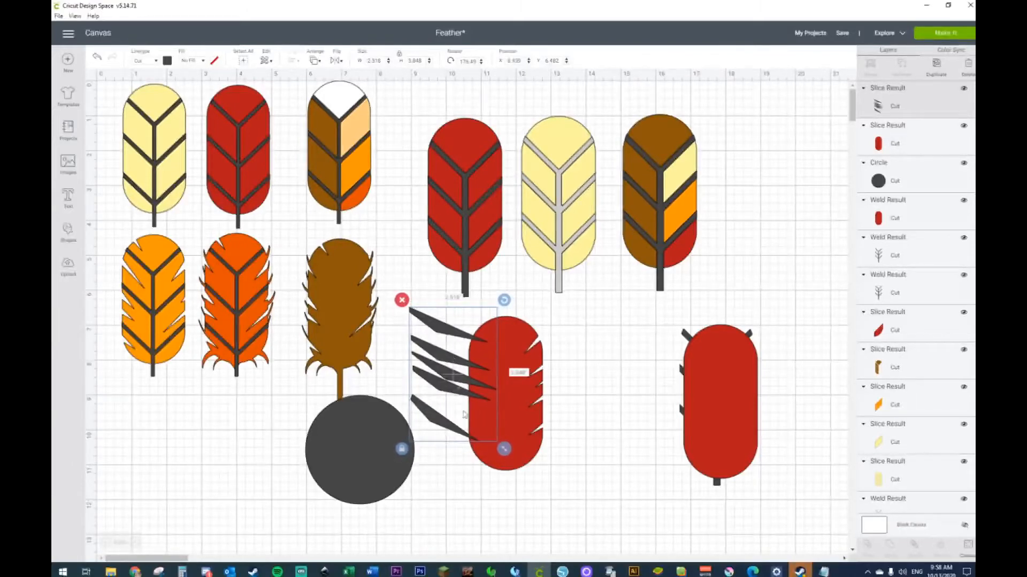
left_click(524, 484)
left_click_drag(523, 495, 446, 428)
right_click(507, 460)
left_click(531, 490)
left_click_drag(522, 411, 585, 411)
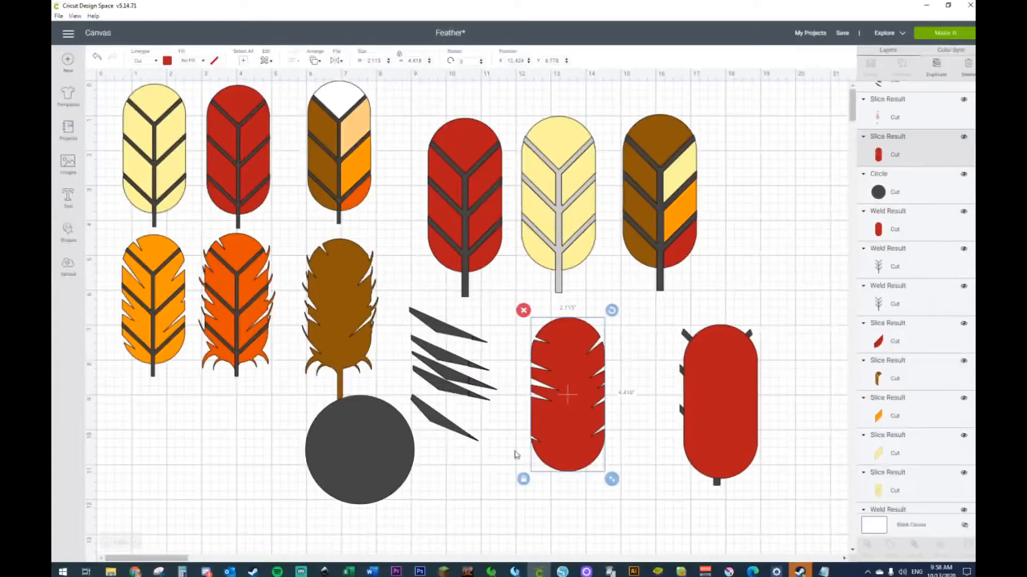
Delete the slivers with their cut-out fragments and move the notched capsule back toward the cleared space.
left_click_drag(496, 316, 489, 405)
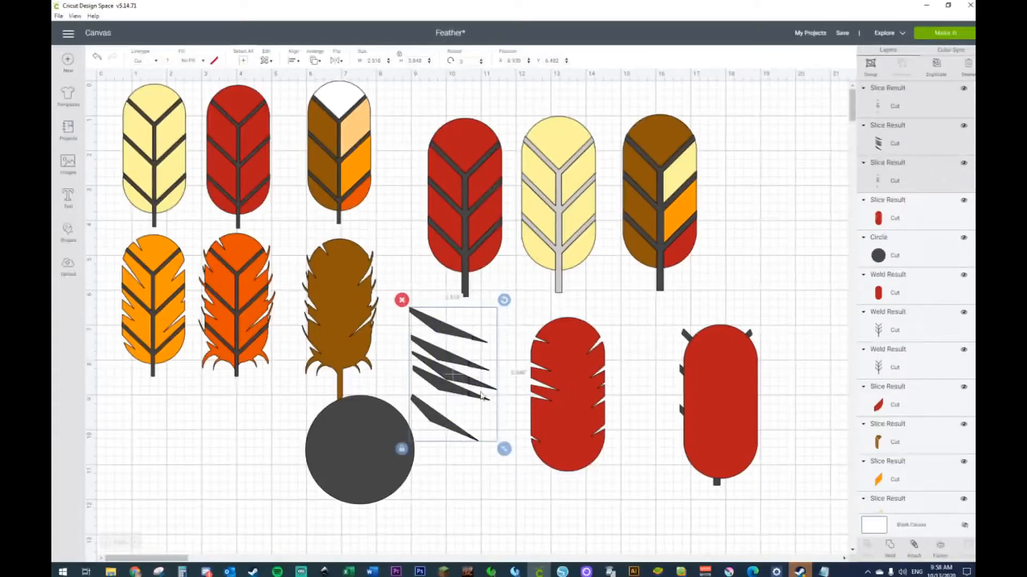
key("Delete")
left_click_drag(567, 408, 503, 410)
Separate the plain red capsule from the dark stem-and-vein shape so that they no longer overlap.
left_click_drag(717, 415, 668, 426)
left_click(743, 431)
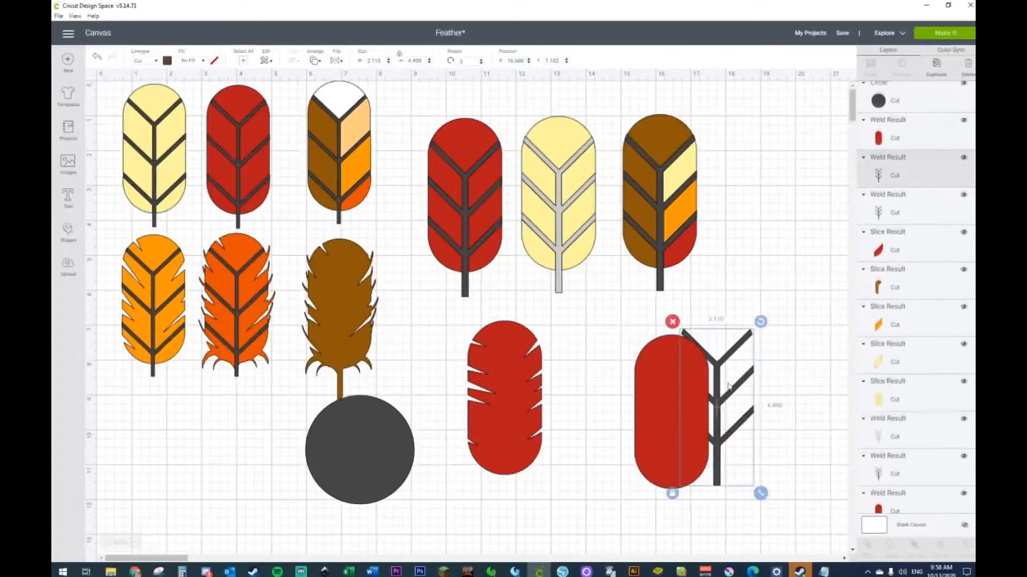
left_click_drag(744, 431, 795, 423)
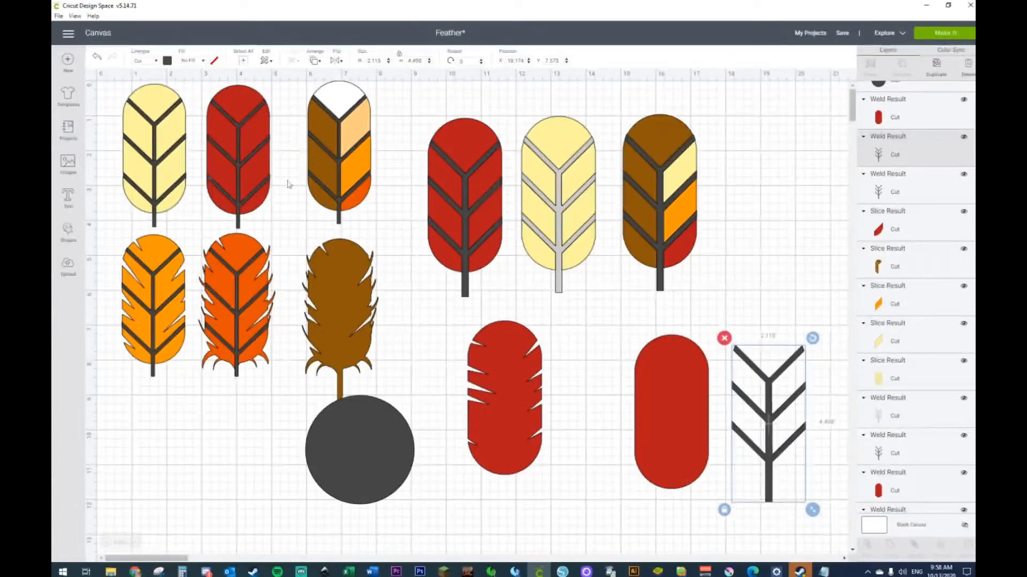
Bring the stem-and-vein shape to the front and centre it on the notched red capsule, with the stem extending below.
left_click_drag(777, 394, 560, 368)
right_click(561, 368)
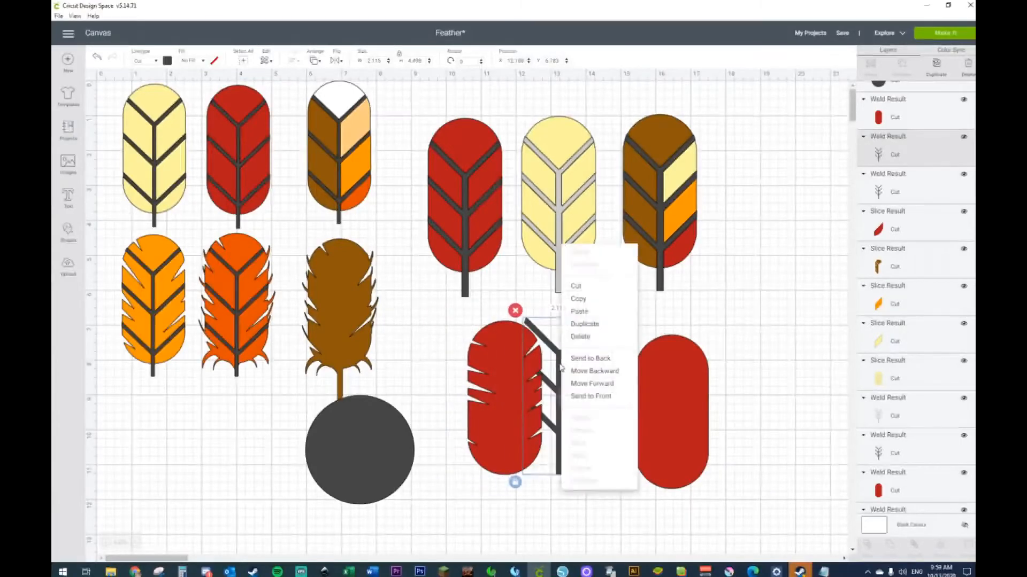
left_click(590, 396)
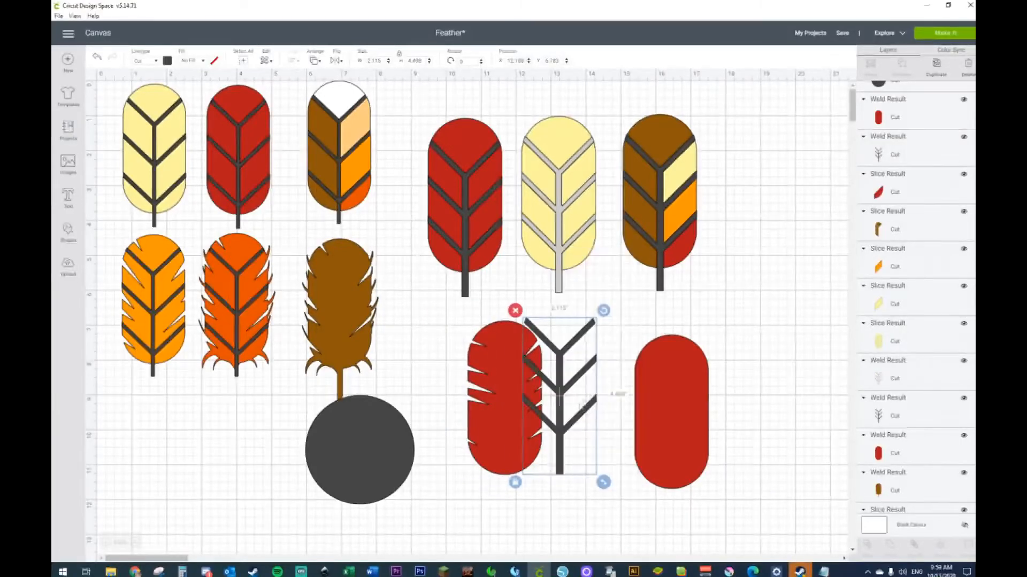
left_click_drag(566, 425, 509, 448)
left_click(588, 400)
left_click_drag(571, 346, 471, 482)
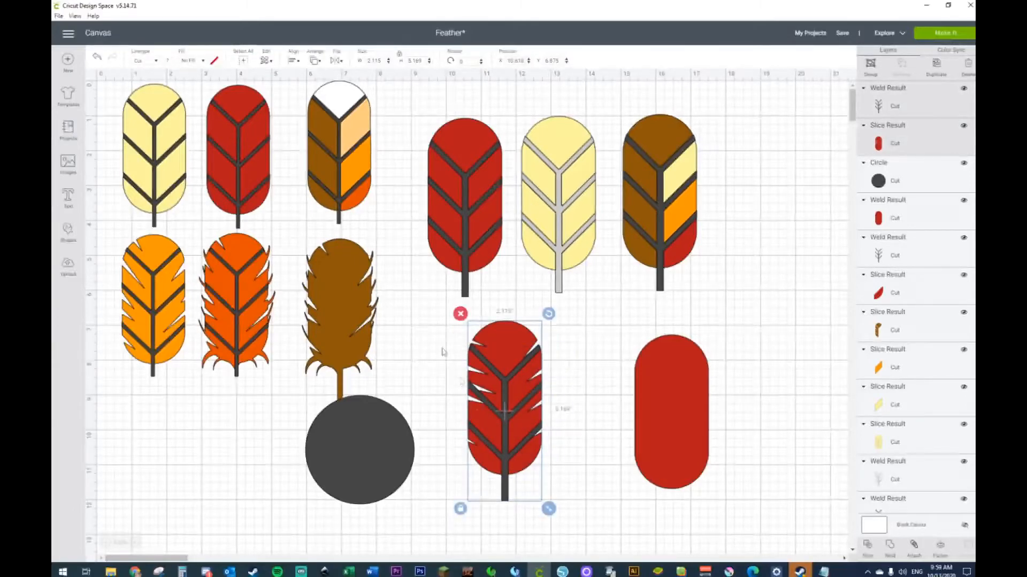
left_click(596, 314)
Change the notched capsule's colour from the material colours to light orange.
left_click(500, 342)
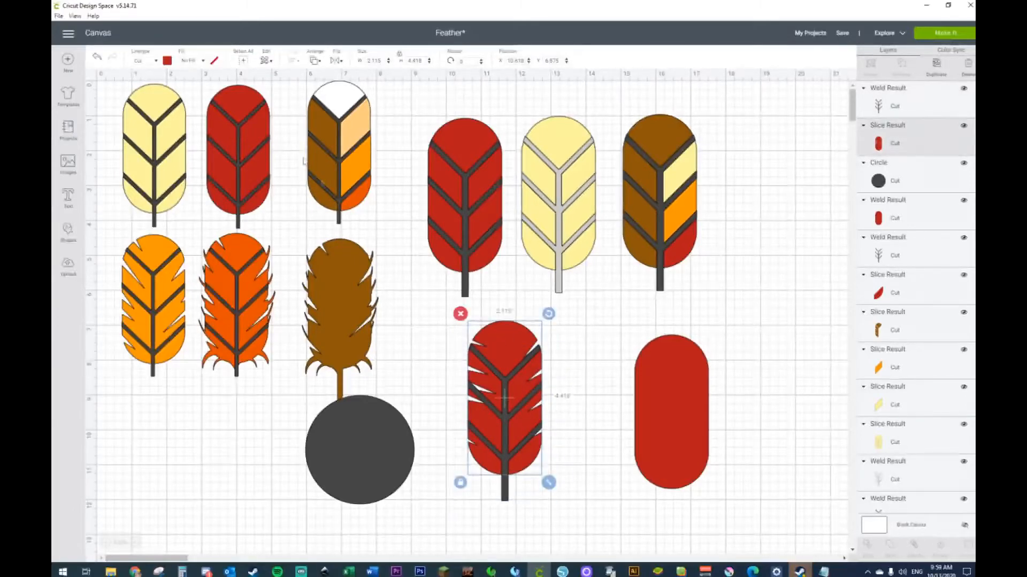
left_click(167, 60)
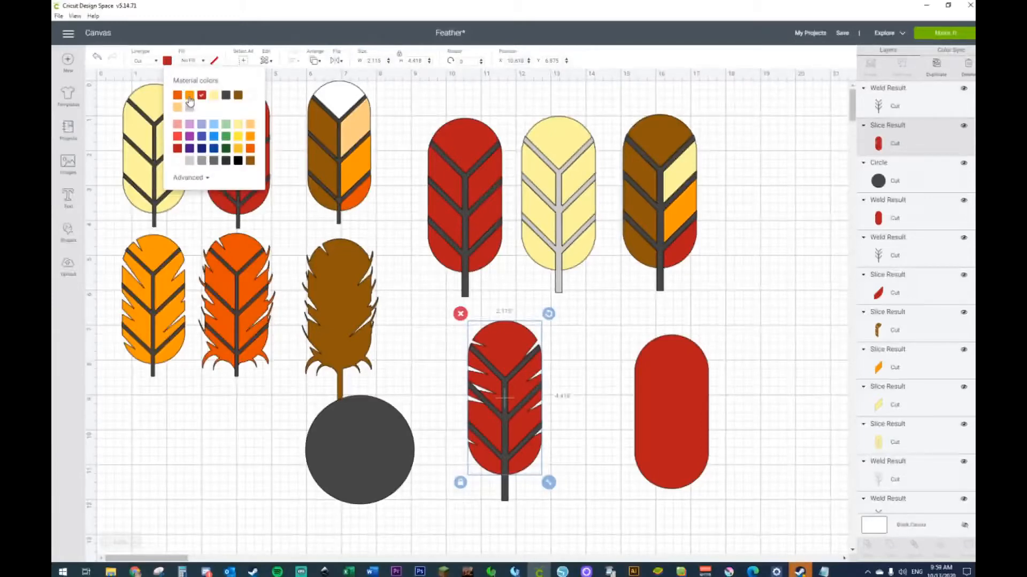
left_click(189, 96)
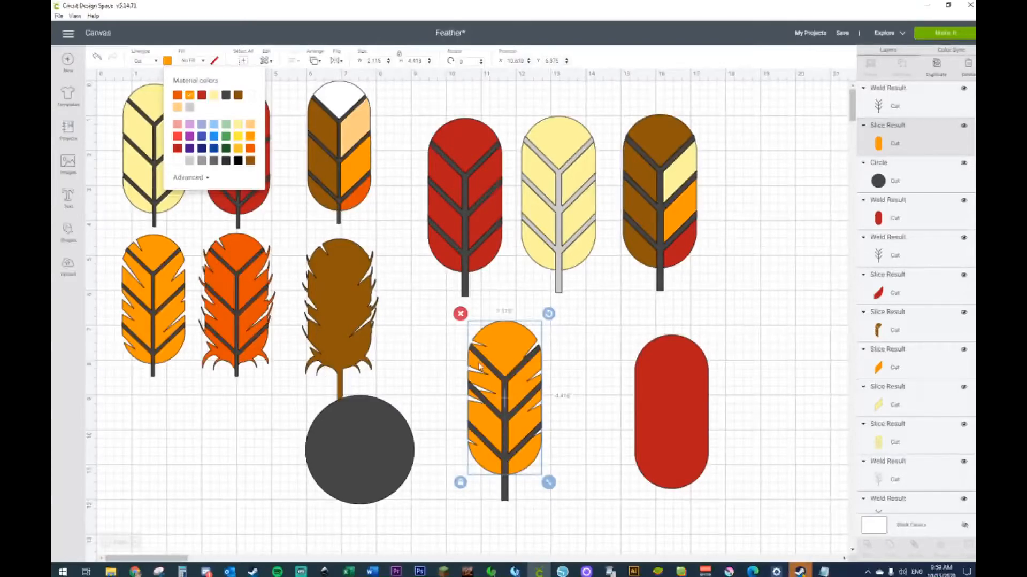
Duplicate the dark grey circle, offset the copy slightly over the original, and slice the two overlapping circles.
left_click(565, 341)
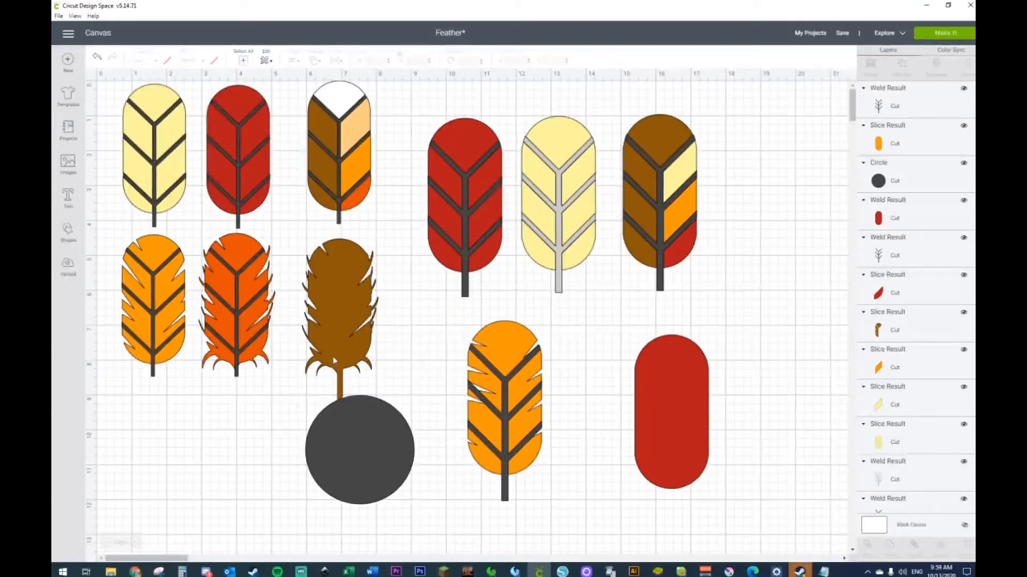
left_click(676, 431)
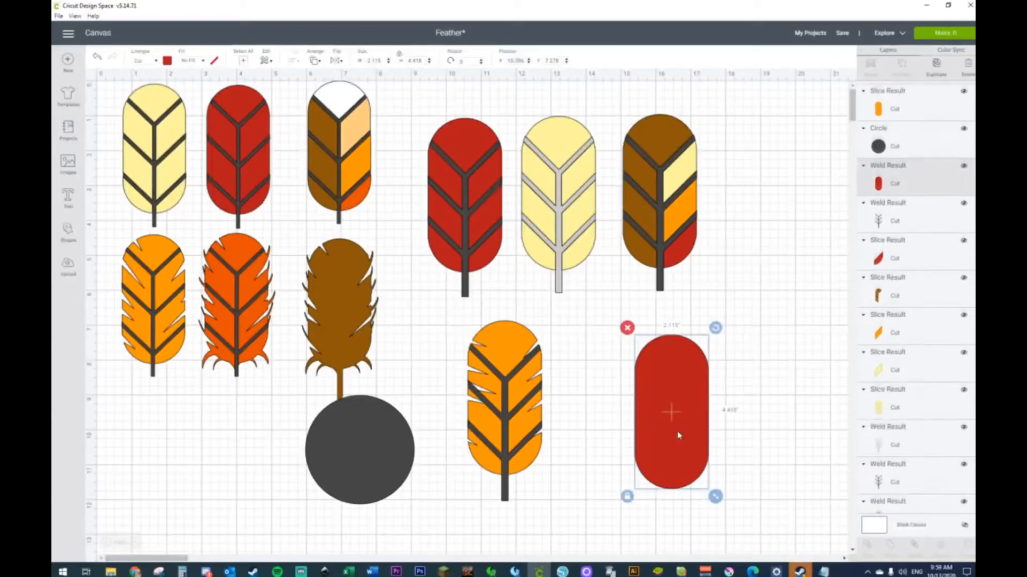
left_click(346, 471)
key("ctrl+d")
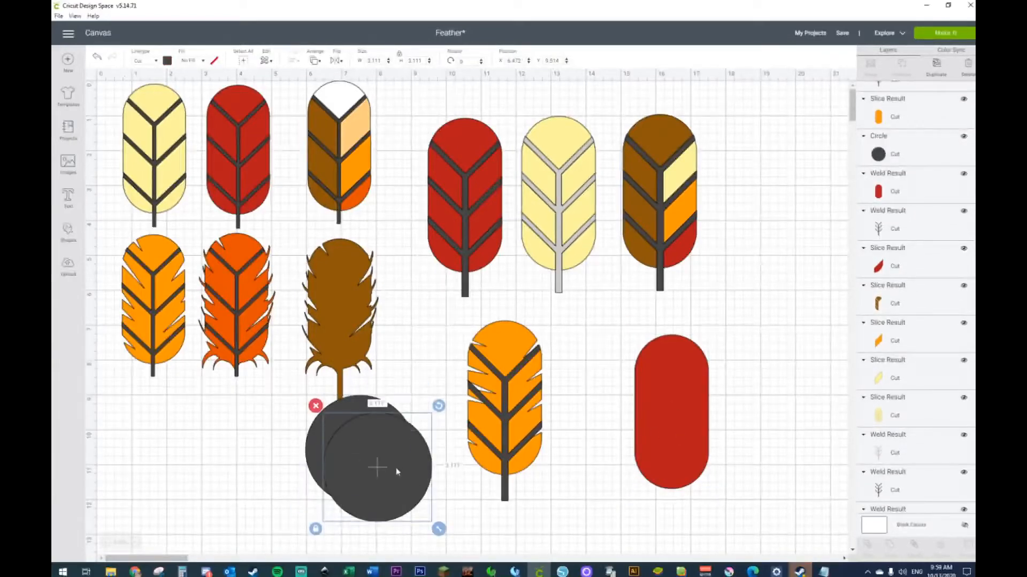
left_click_drag(383, 458, 373, 458)
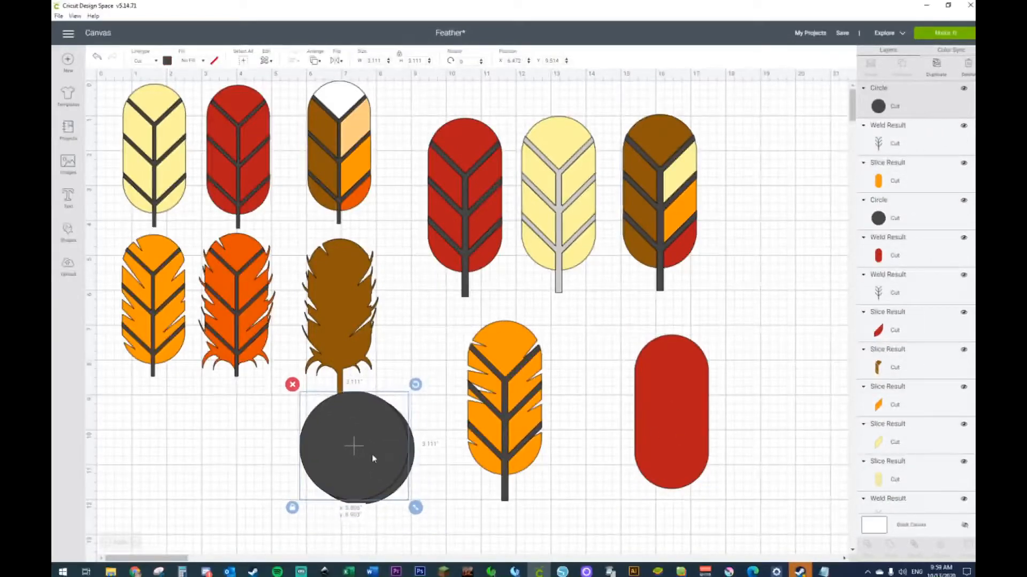
left_click_drag(448, 494, 378, 457)
right_click(378, 459)
left_click(394, 414)
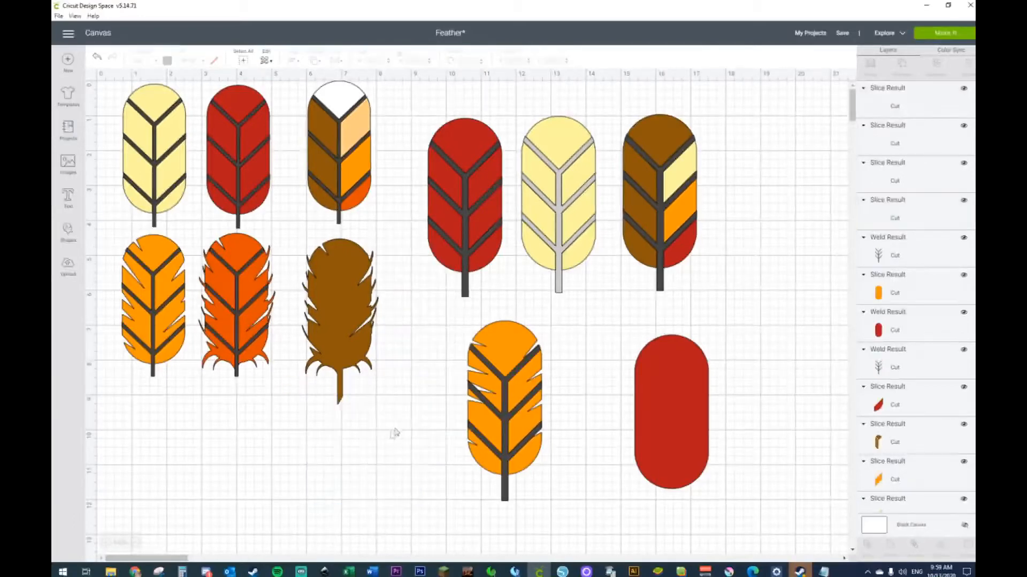
Delete the overlapping circle pieces from the slice and separate the two remaining crescents.
left_click(342, 433)
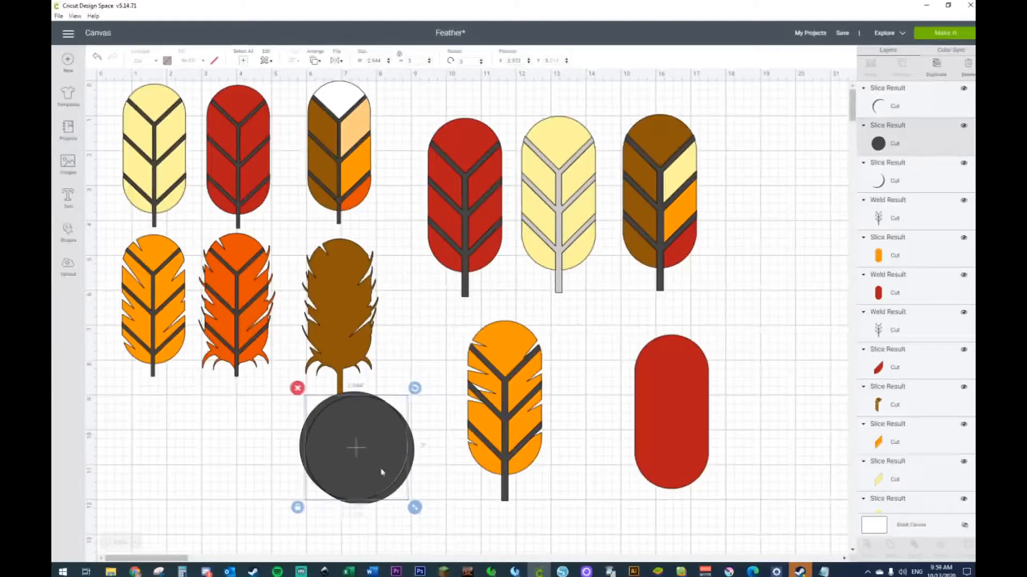
key("Delete")
left_click_drag(373, 488, 265, 500)
left_click_drag(405, 483, 410, 506)
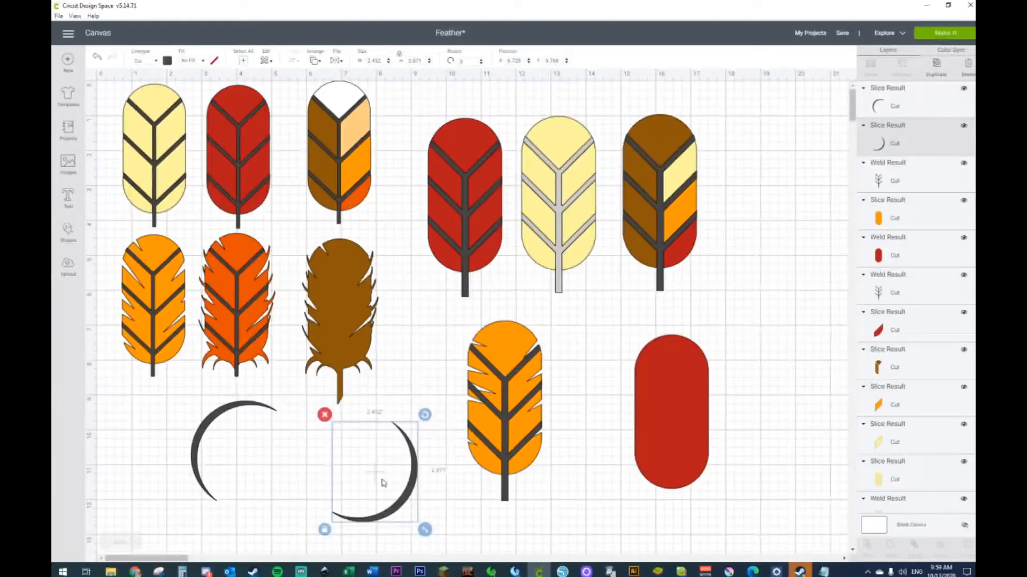
Shrink the right-hand crescent without keeping its proportions, to about 1.83" wide and 1.47" high.
left_click(673, 414)
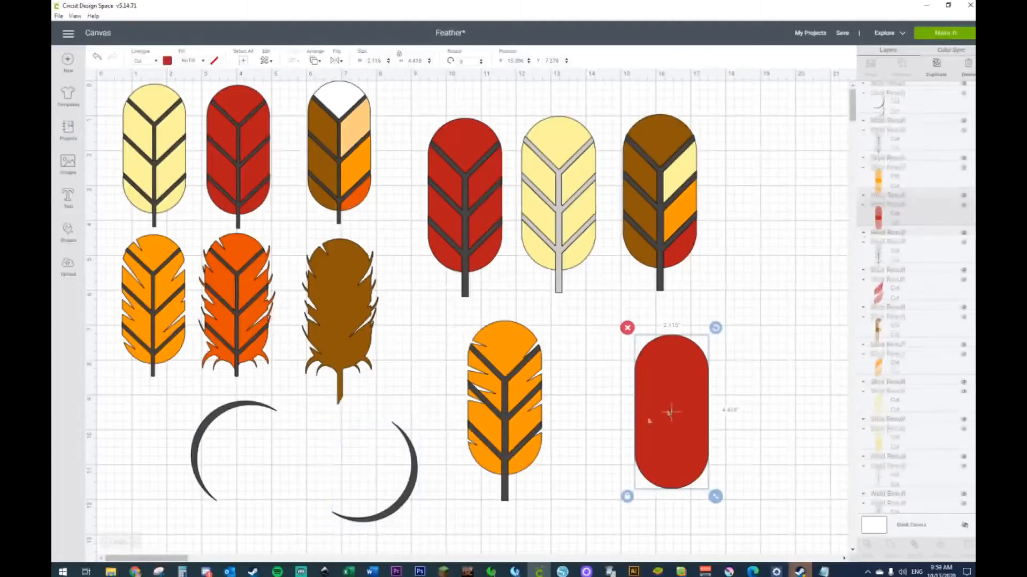
left_click(353, 527)
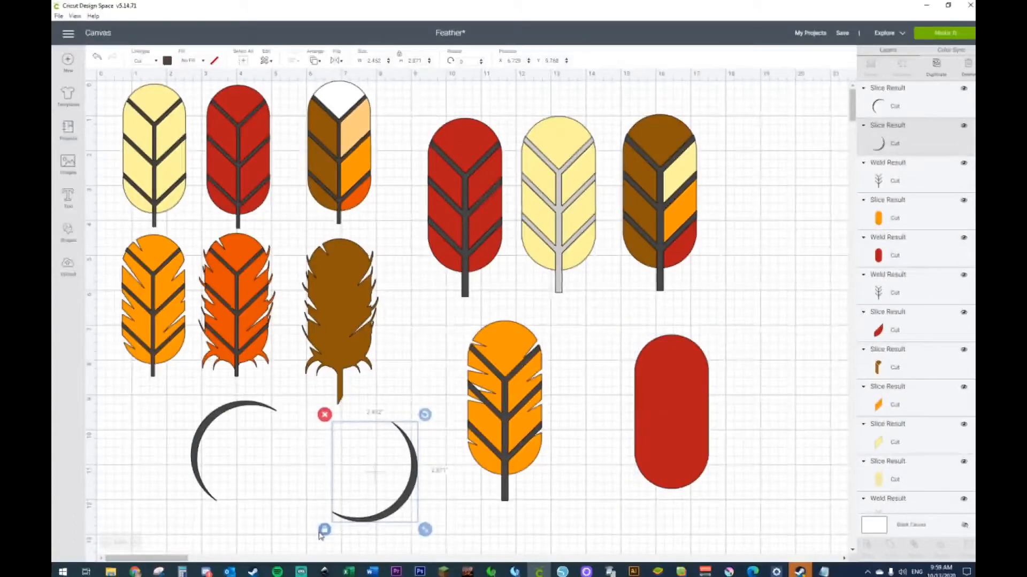
left_click_drag(425, 529, 404, 481)
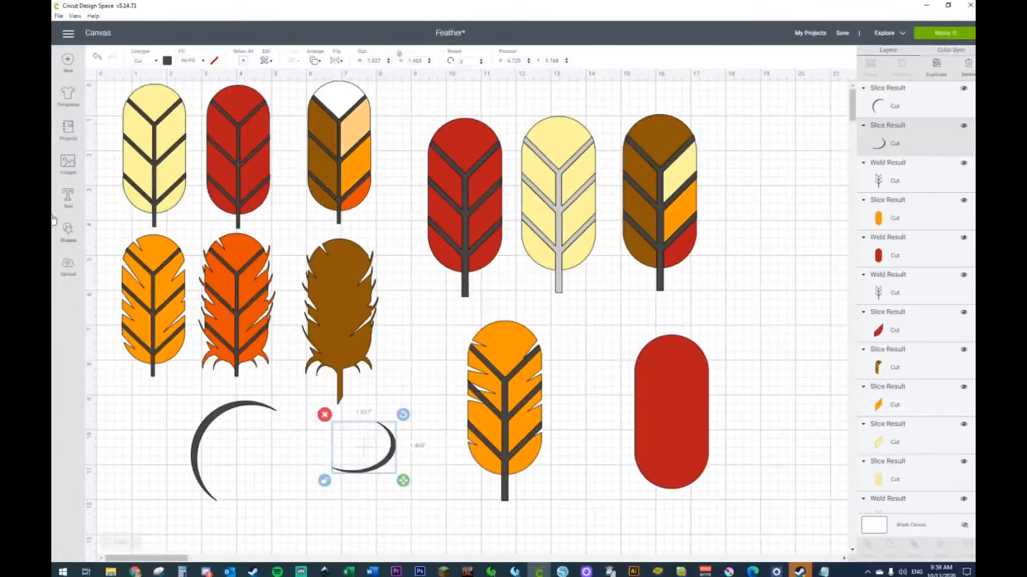
Insert a square over the upper part of the small crescent, slice the two, and delete the leftover square.
left_click(68, 230)
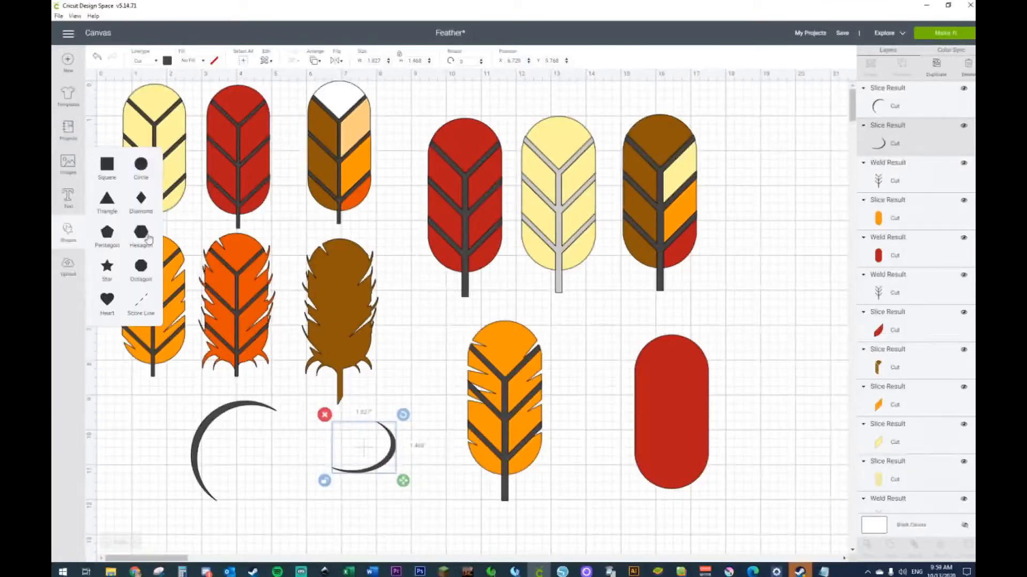
left_click(107, 164)
left_click_drag(256, 265, 390, 427)
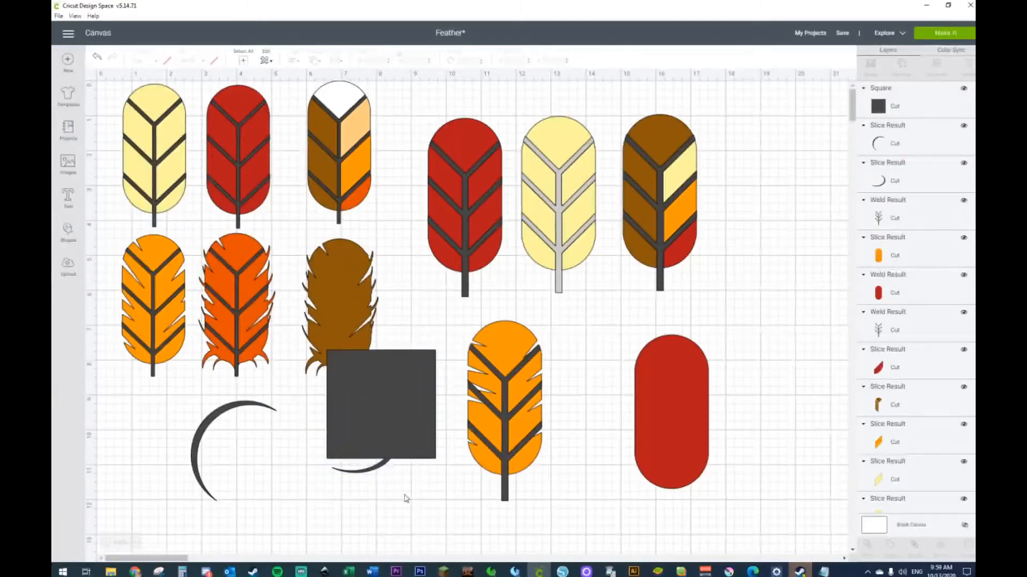
left_click(389, 464, "shift")
right_click(383, 441)
left_click(409, 396)
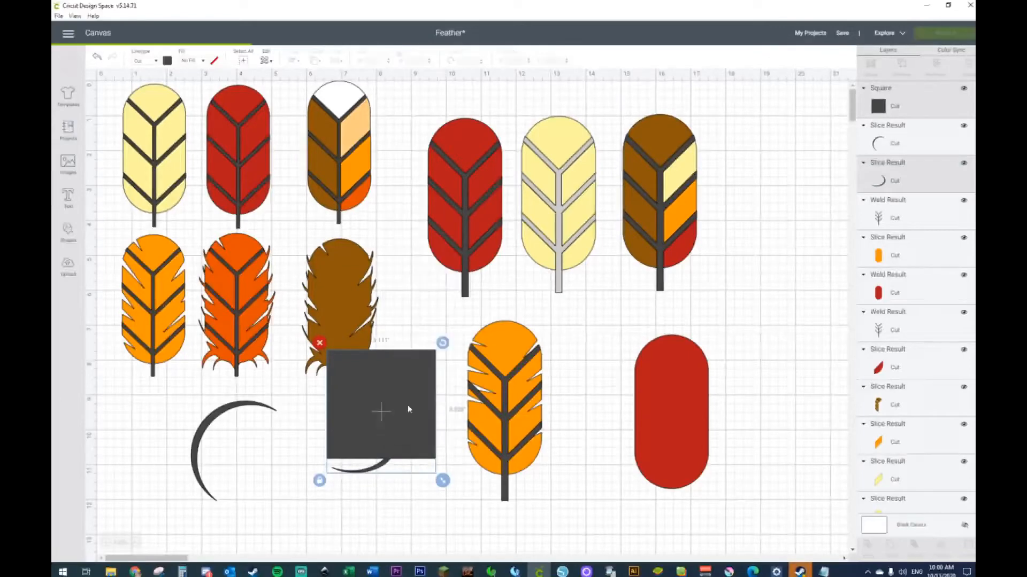
left_click(411, 447)
key("Delete")
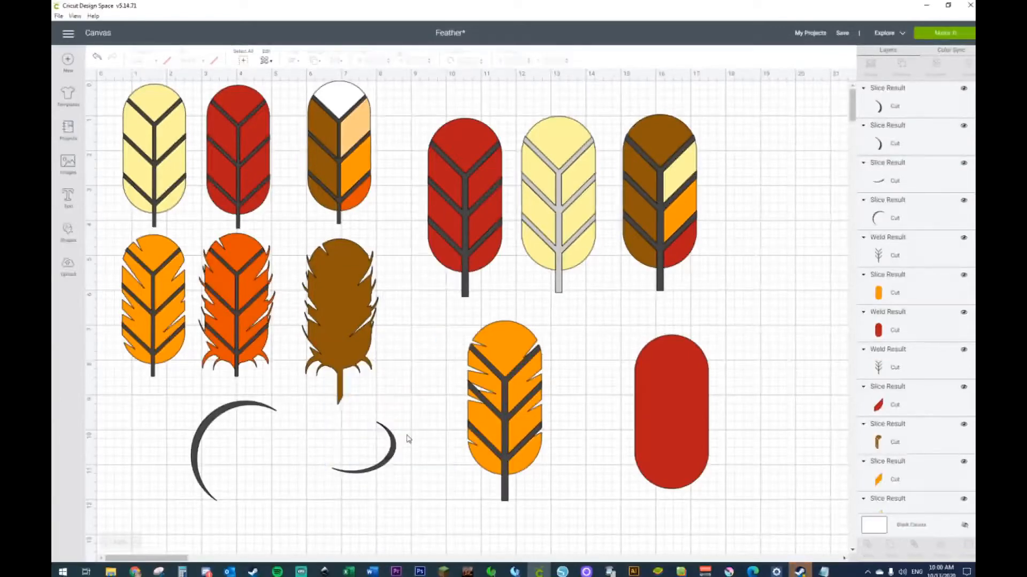
Flip and rotate one short crescent piece, and place it across the upper right edge of the large red shape.
left_click(431, 450)
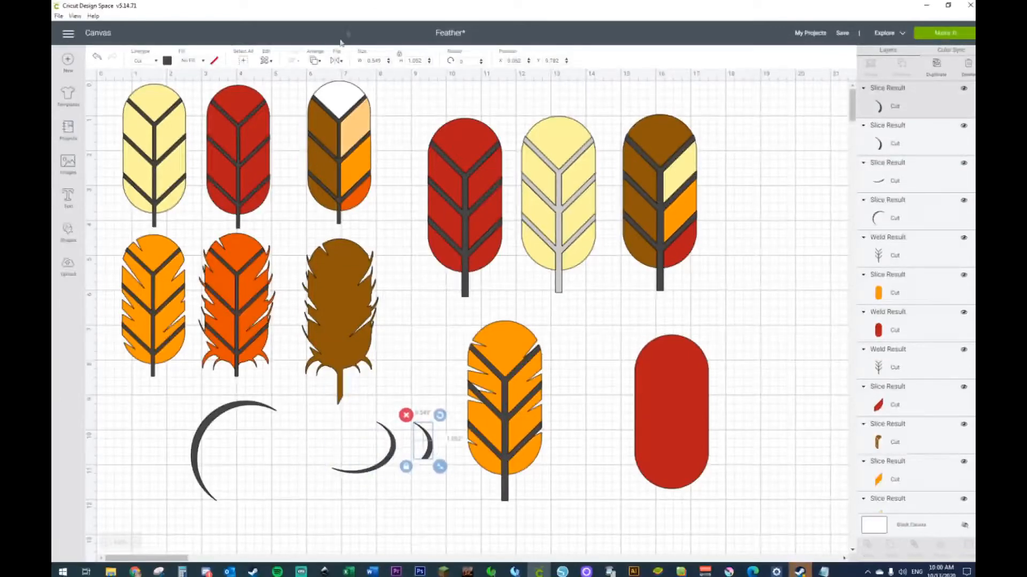
left_click(335, 61)
left_click(350, 92)
left_click_drag(447, 417, 714, 363)
left_click_drag(711, 362, 711, 363)
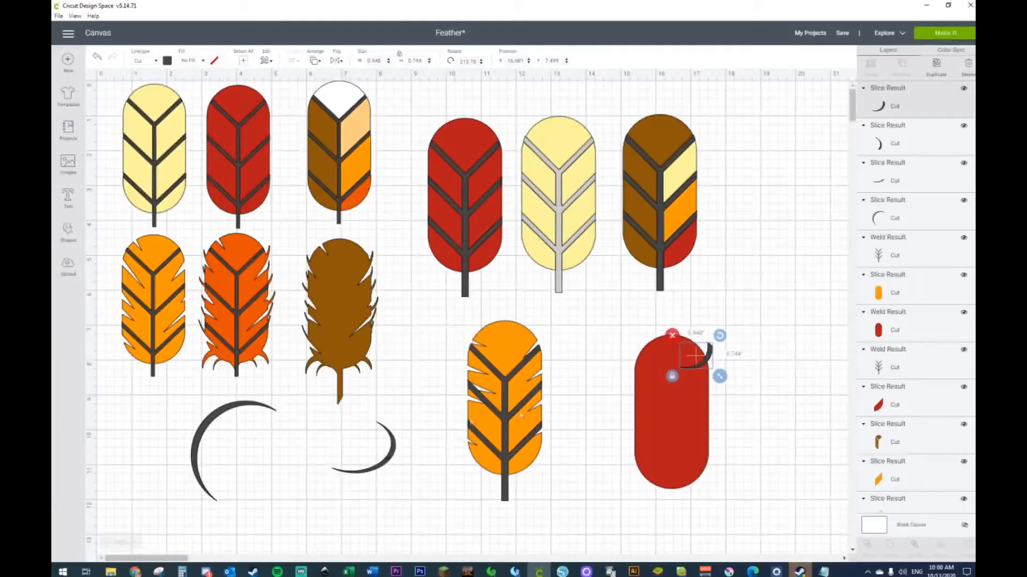
Flip and rotate the second short crescent piece to about 218°, then stack it and the rotated thin sliver below the first.
left_click_drag(383, 456, 442, 452)
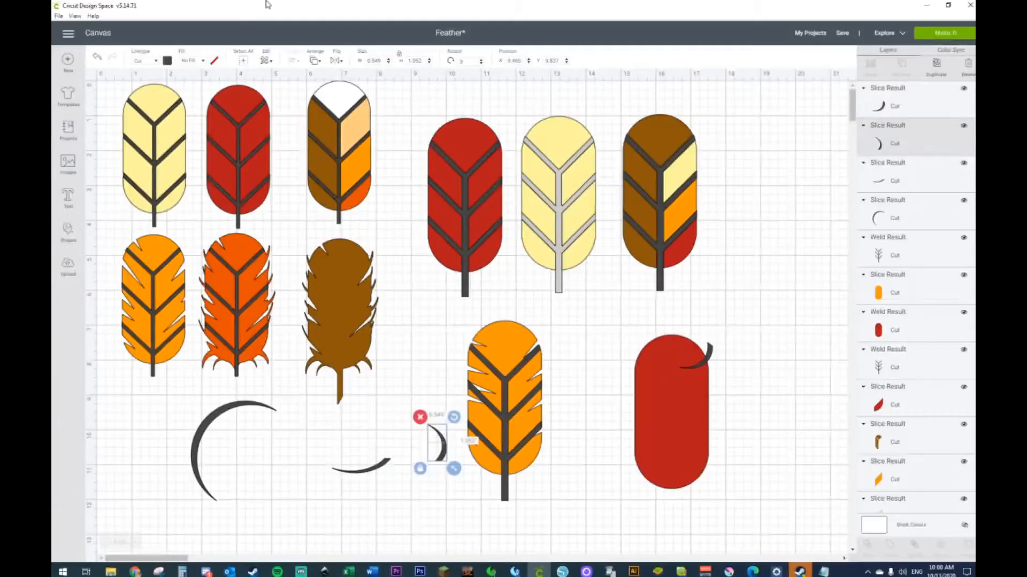
left_click(340, 65)
left_click(345, 92)
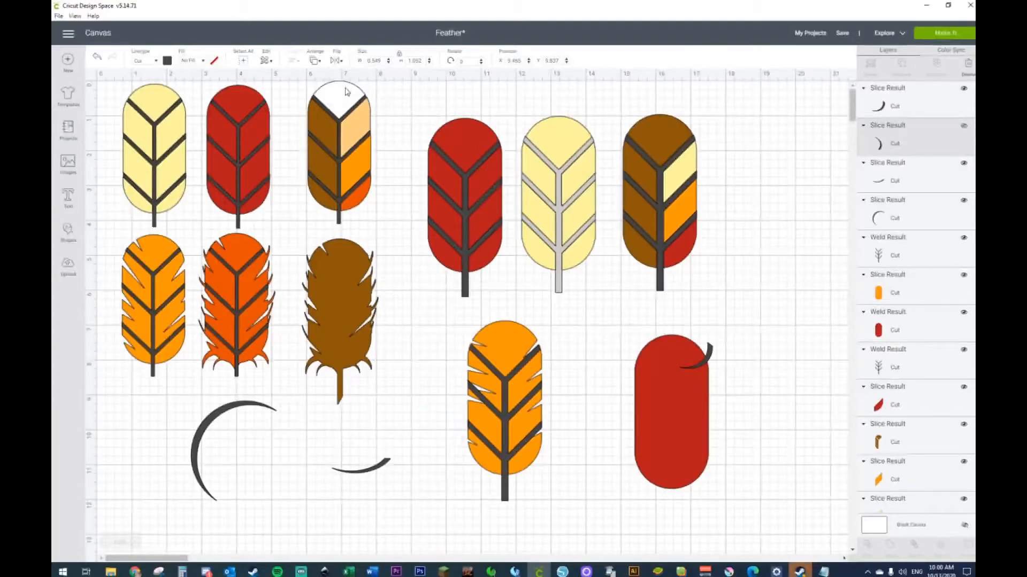
left_click_drag(456, 417, 720, 383)
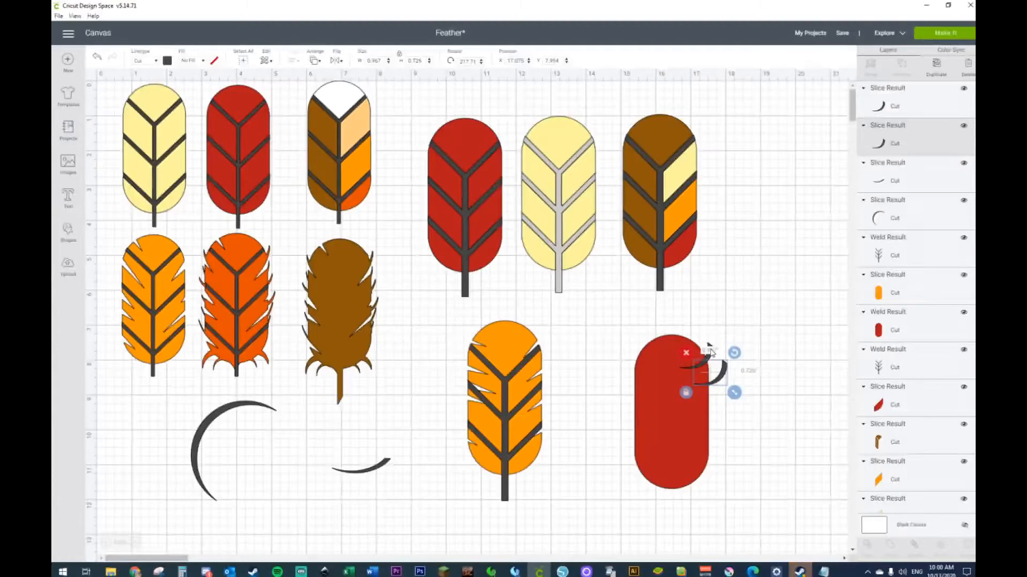
left_click(710, 352)
left_click(721, 368)
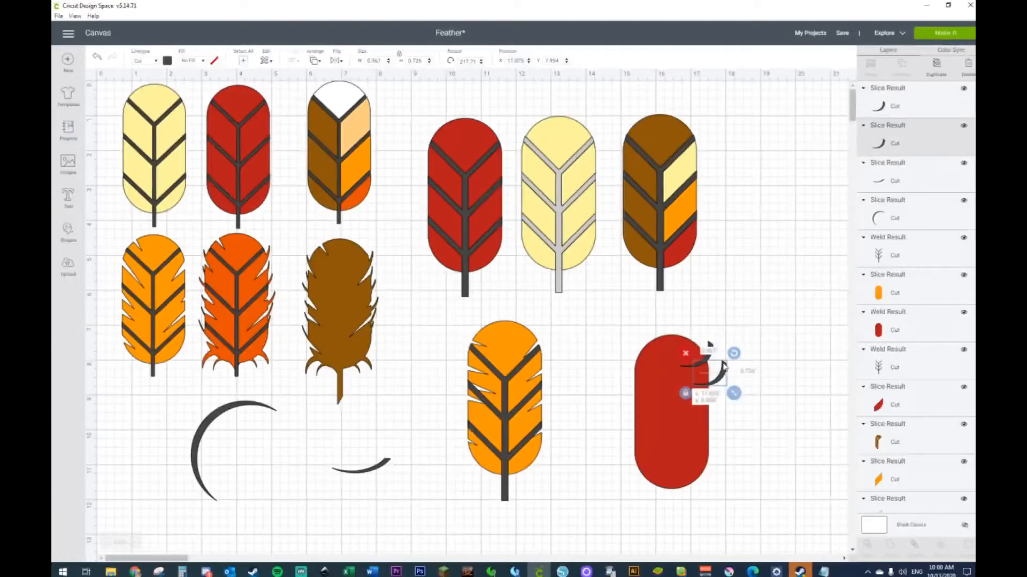
left_click_drag(384, 465, 732, 401)
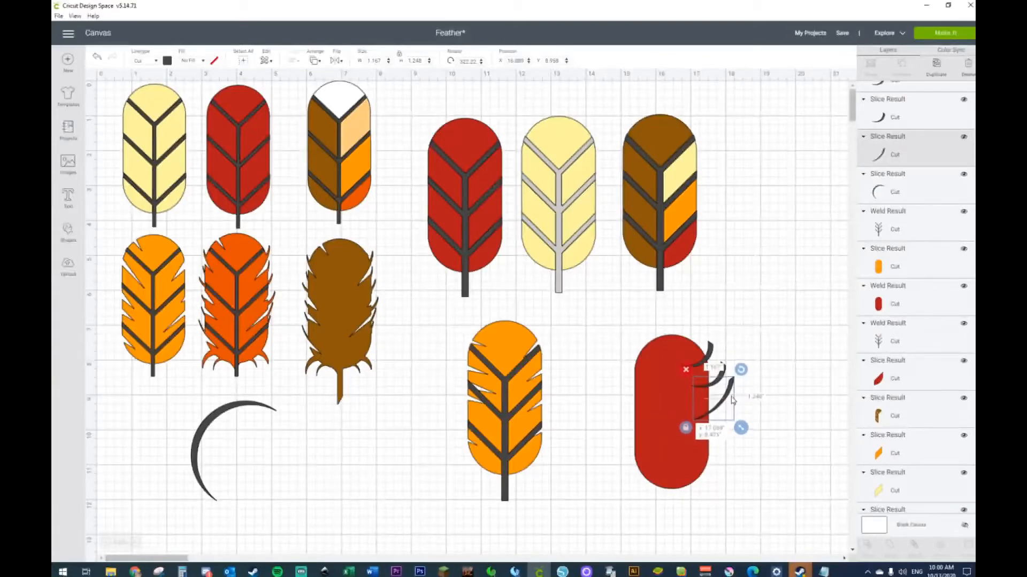
left_click(240, 408)
Duplicate the three crescent pieces on the red shape's edge and place the first copy among the originals.
left_click(717, 359)
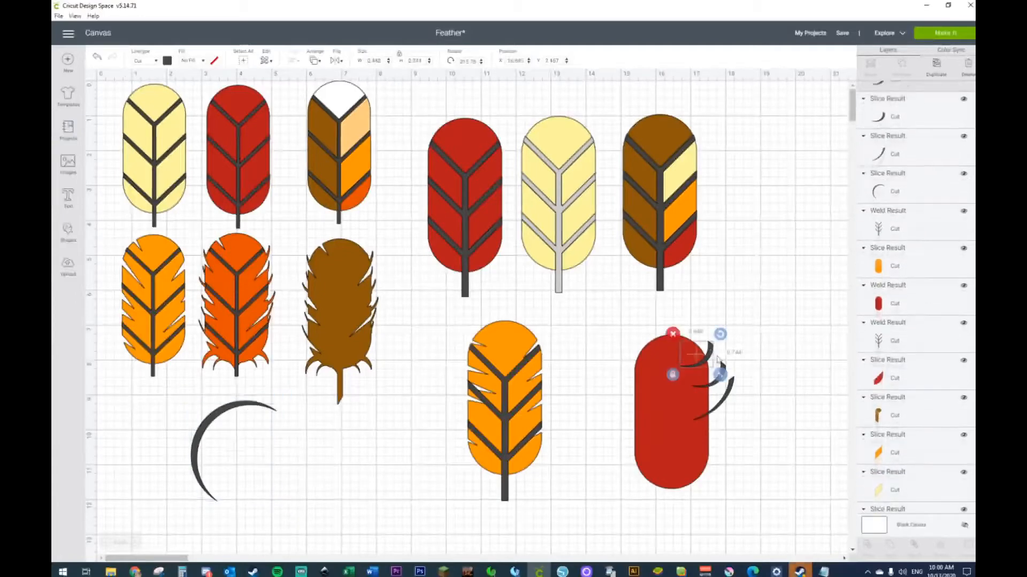
left_click(721, 369, "shift")
left_click(733, 383, "shift")
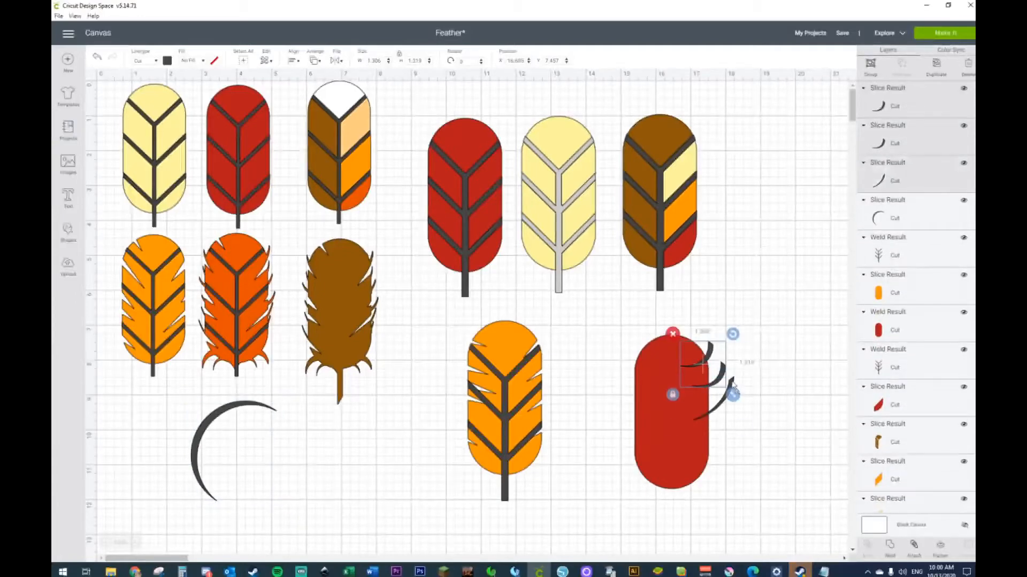
key("ctrl+v")
left_click_drag(748, 406, 721, 390)
left_click(782, 432)
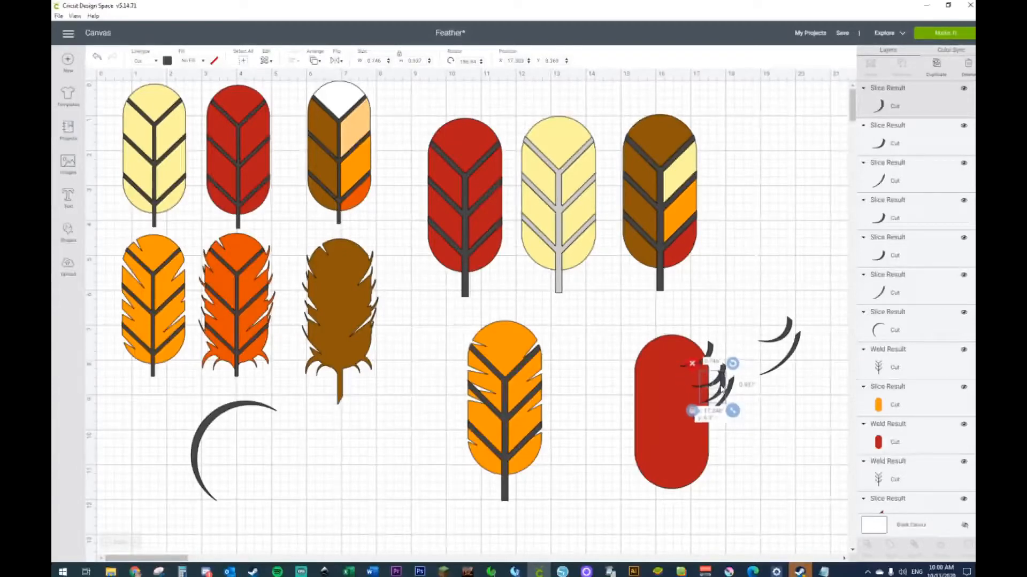
Place the other two crescent copies along the lower right edge of the red shape, adjusting their size and rotation.
left_click_drag(785, 331, 719, 429)
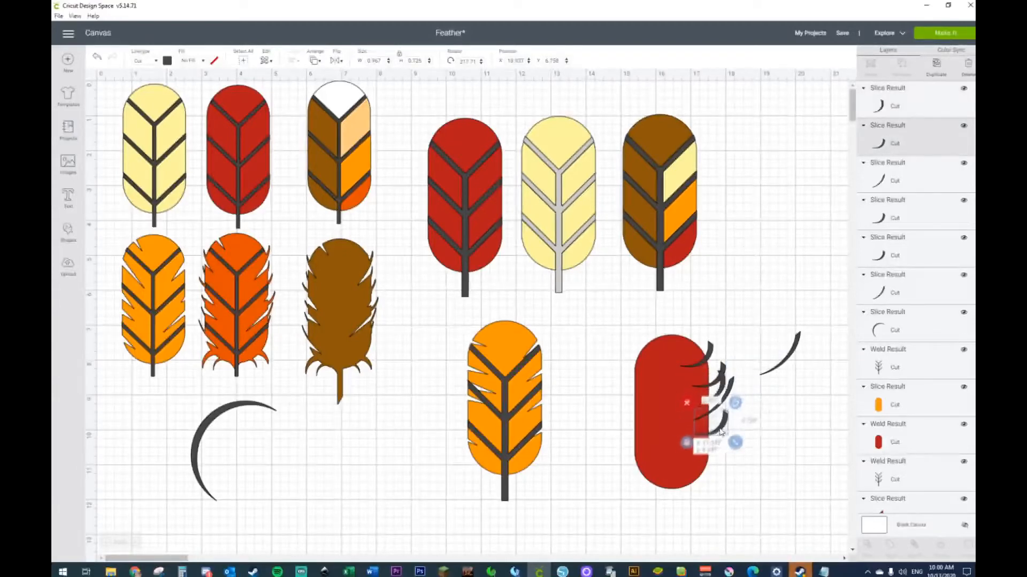
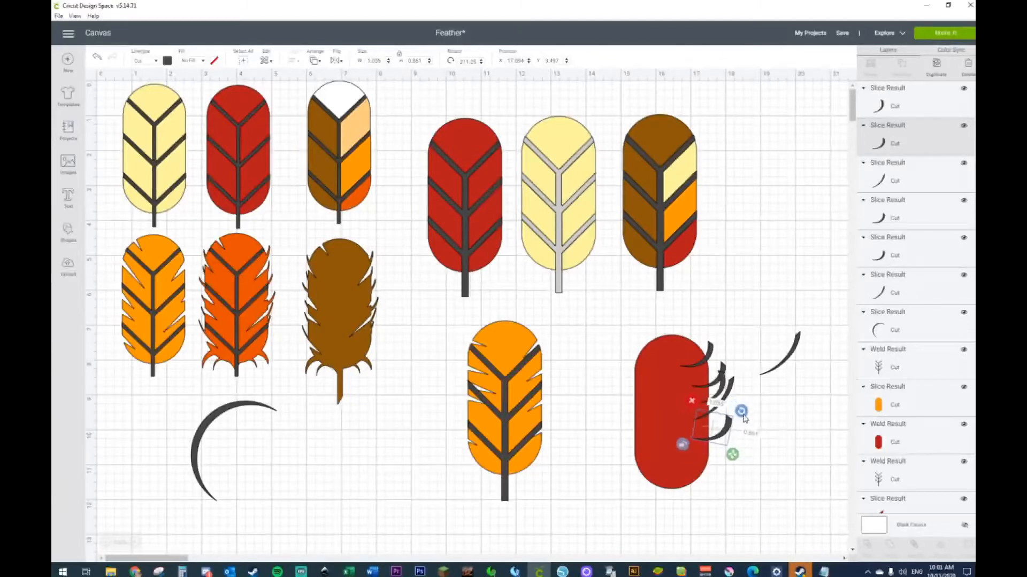
left_click_drag(778, 369, 722, 456)
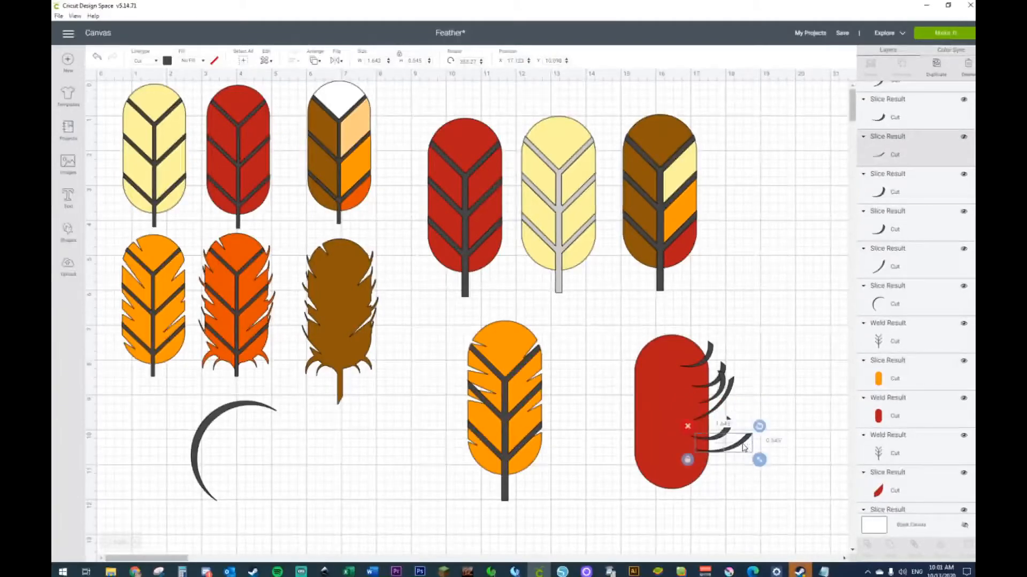
left_click_drag(754, 437, 747, 427)
Weld the six crescent pieces into one shape and set a duplicate of it aside, clear of the red shape.
left_click_drag(778, 332, 714, 480)
right_click(727, 377)
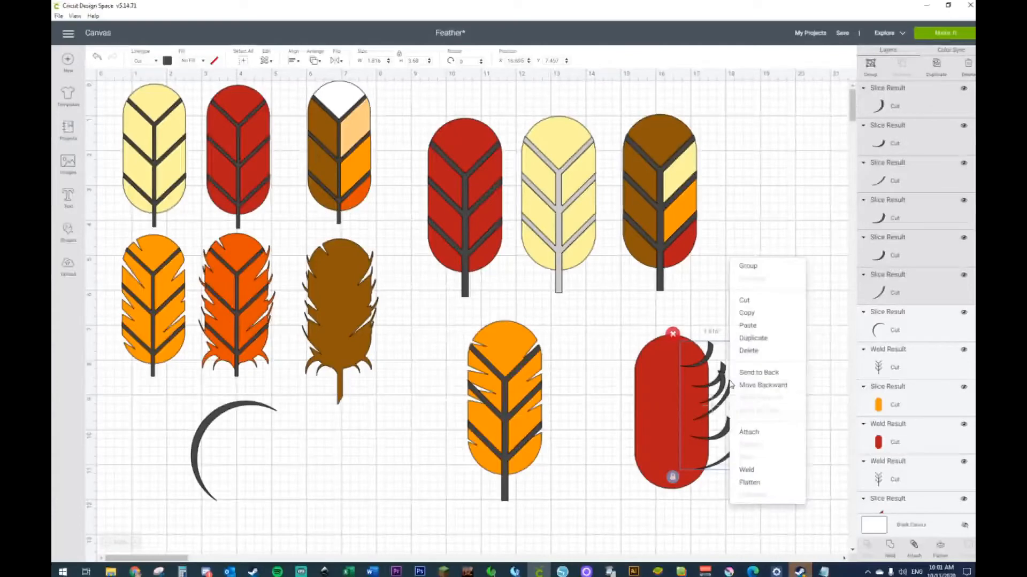
left_click(750, 471)
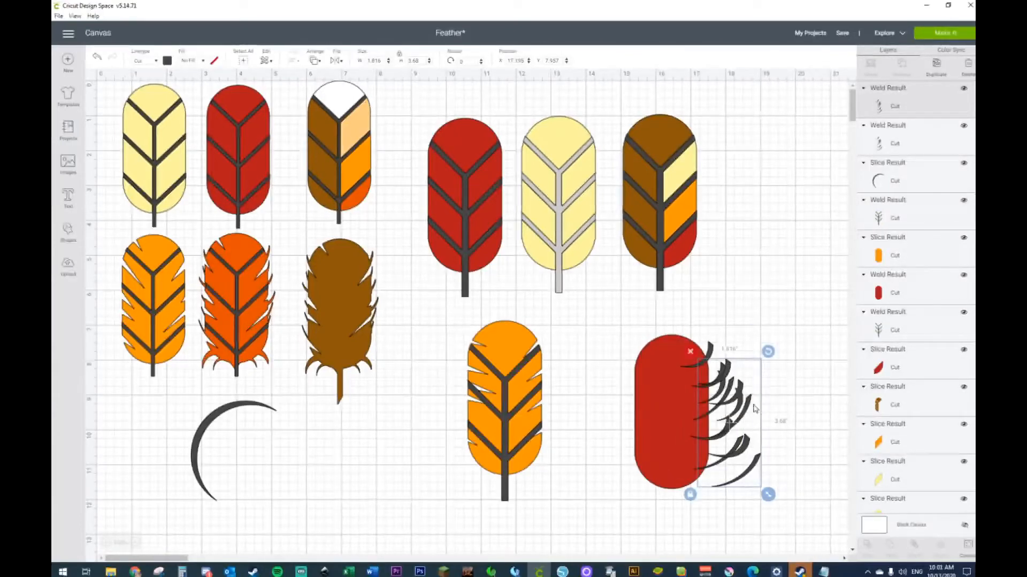
left_click_drag(757, 412, 814, 318)
Slice the welded crescents out of the large red shape.
left_click_drag(716, 310, 682, 502)
right_click(697, 450)
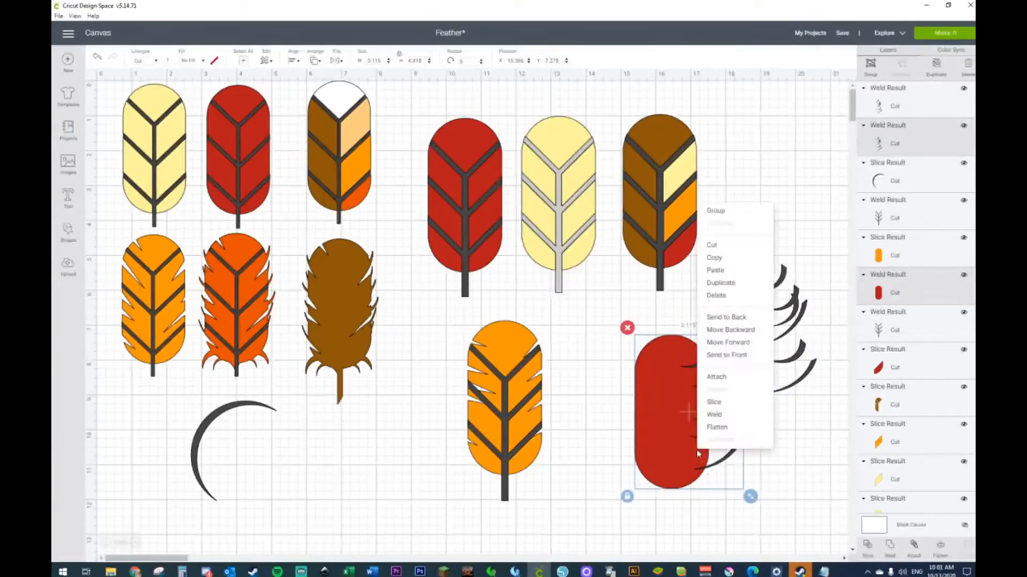
left_click(714, 401)
Separate the notched red shape from the cut-out crescents and delete those leftover slice pieces.
left_click_drag(673, 463, 614, 458)
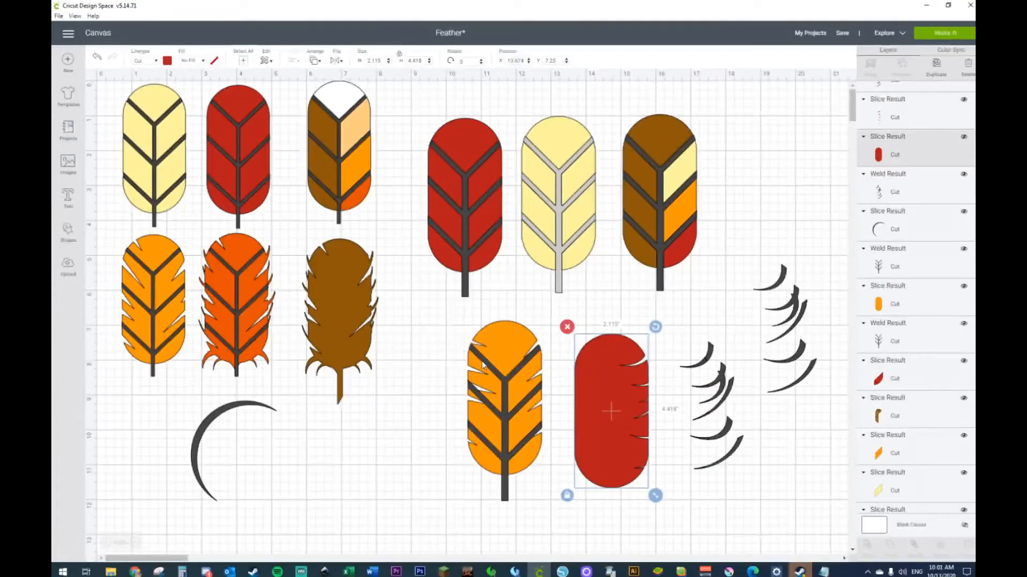
left_click(697, 348)
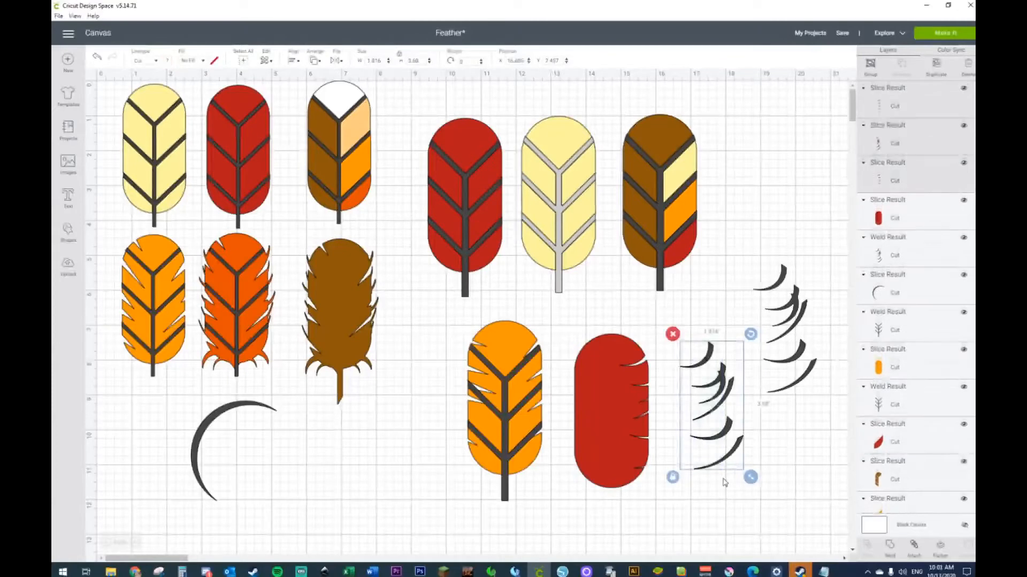
key("Delete")
left_click_drag(605, 444, 636, 444)
Flip the spare welded crescents horizontally over the red shape's left edge, and send the red shape to the back.
right_click(800, 344)
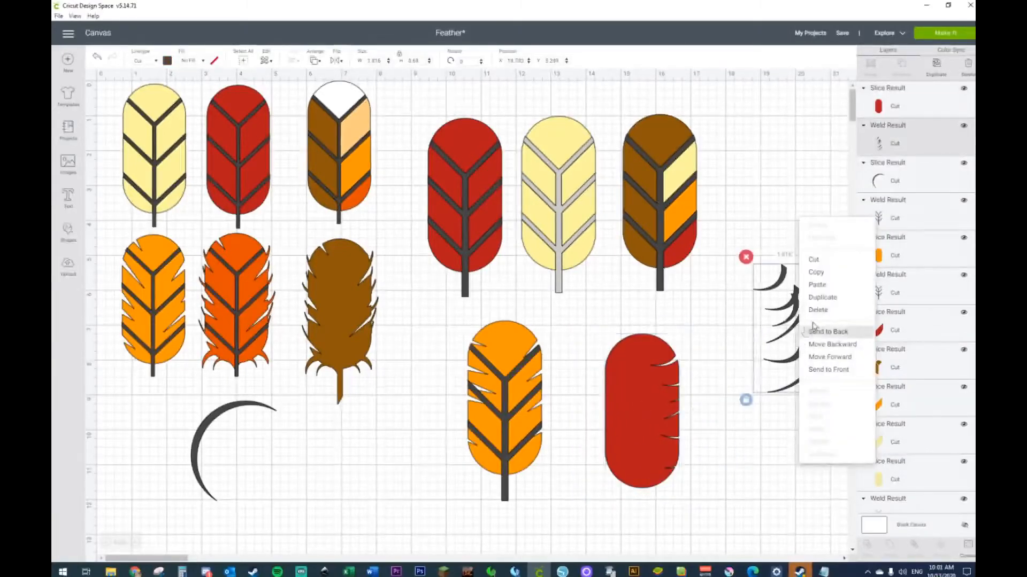
left_click(336, 61)
left_click(372, 83)
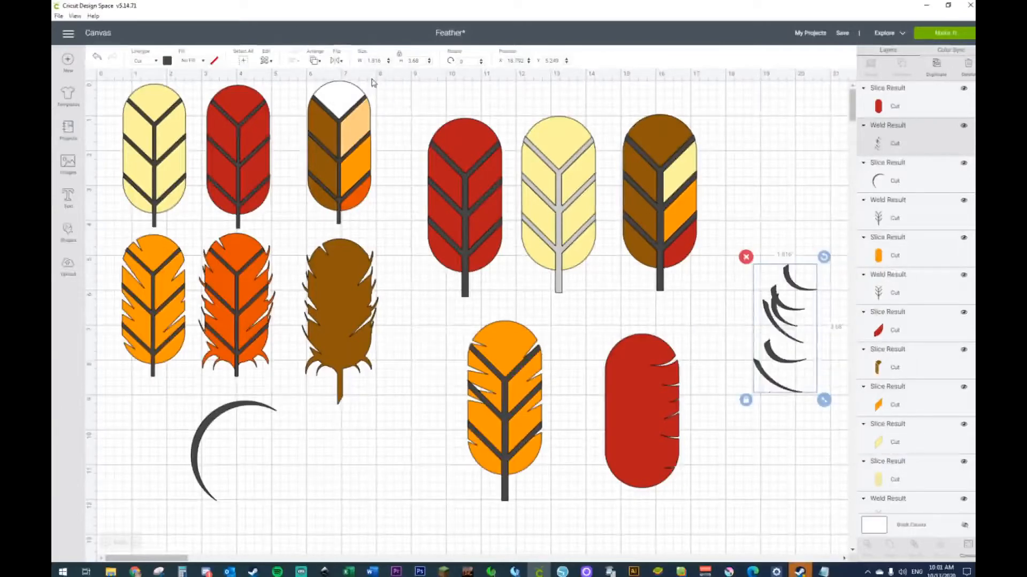
left_click_drag(771, 319, 595, 394)
right_click(652, 393)
left_click(679, 378)
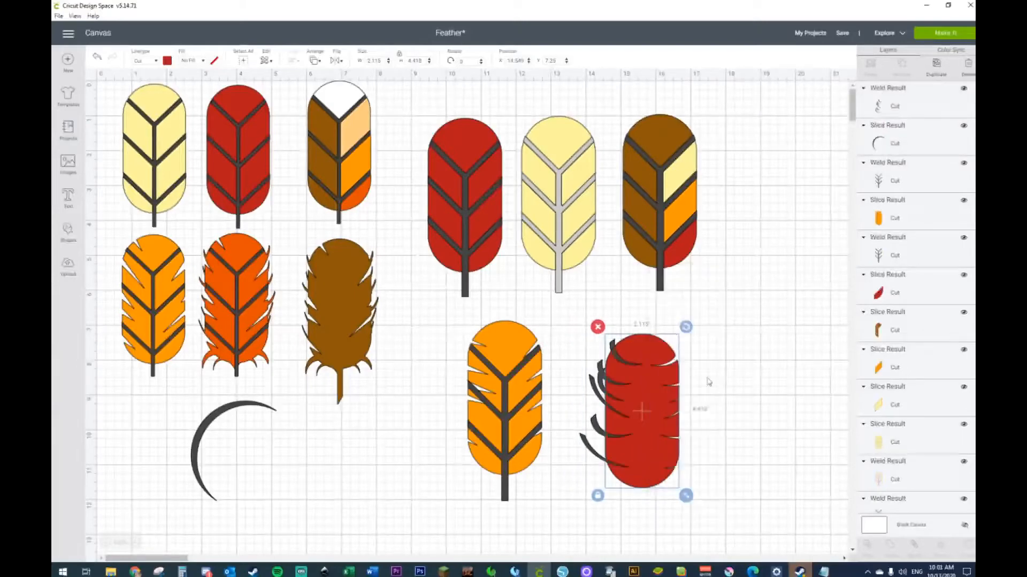
Shift the red shape to the right and rotate the welded crescents slightly so they overlap its left edge.
left_click_drag(667, 409, 676, 406)
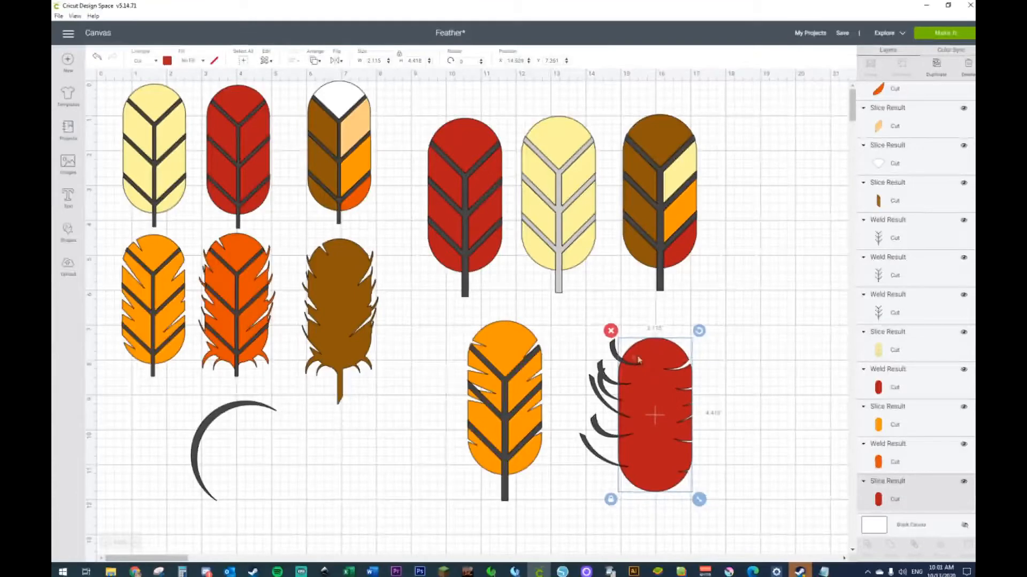
left_click(604, 377)
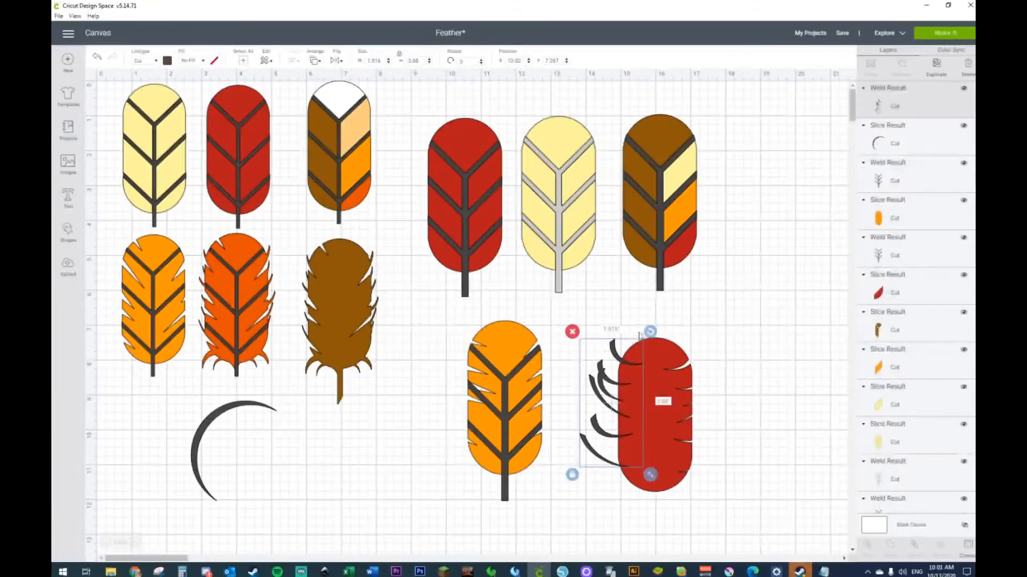
left_click_drag(649, 333, 654, 343)
left_click_drag(601, 402, 611, 394)
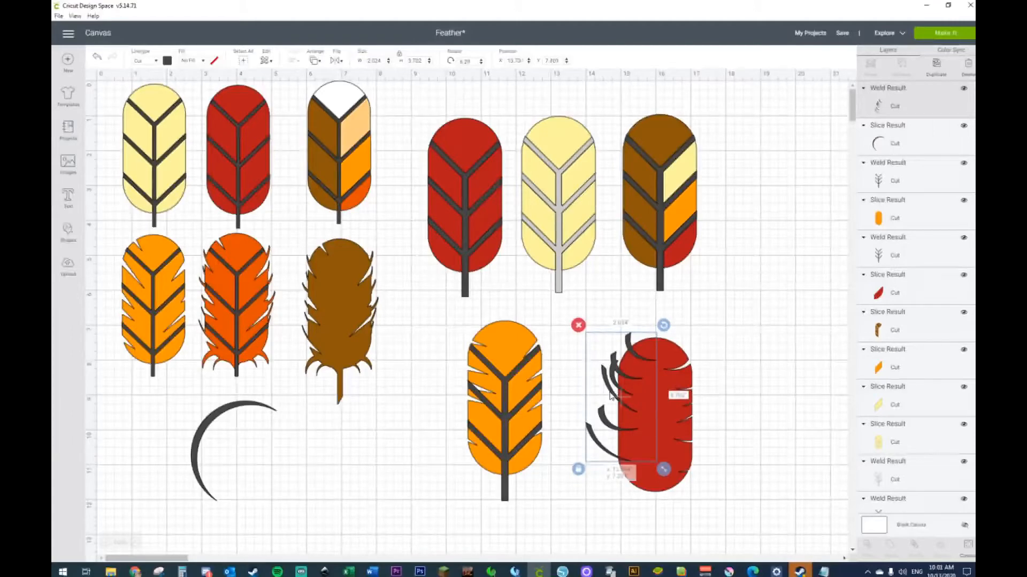
left_click(740, 378)
left_click(666, 399)
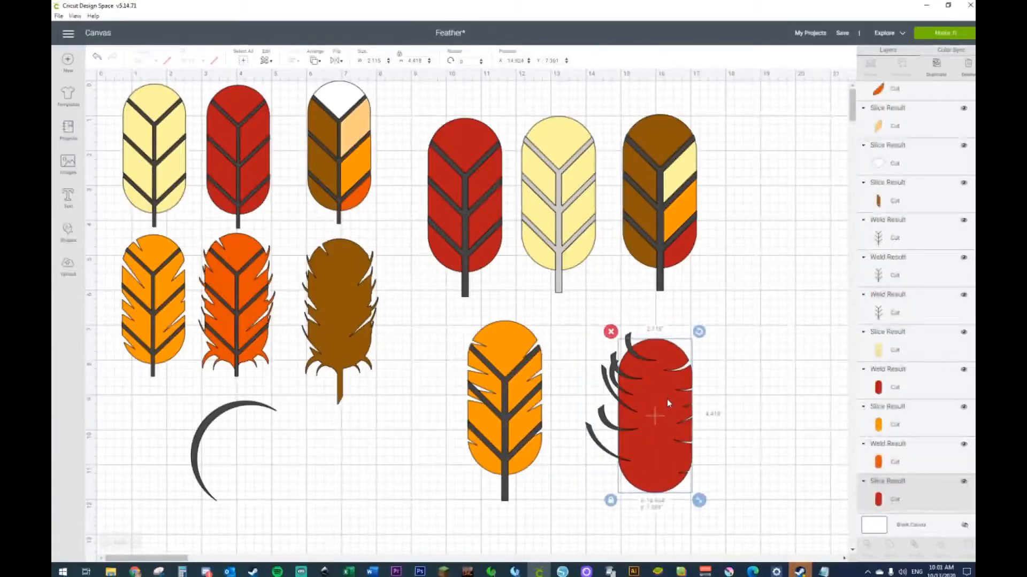
left_click_drag(672, 399, 672, 399)
Slice the flipped crescents out of the red shape's left edge.
left_click_drag(761, 355, 583, 497)
right_click(649, 412)
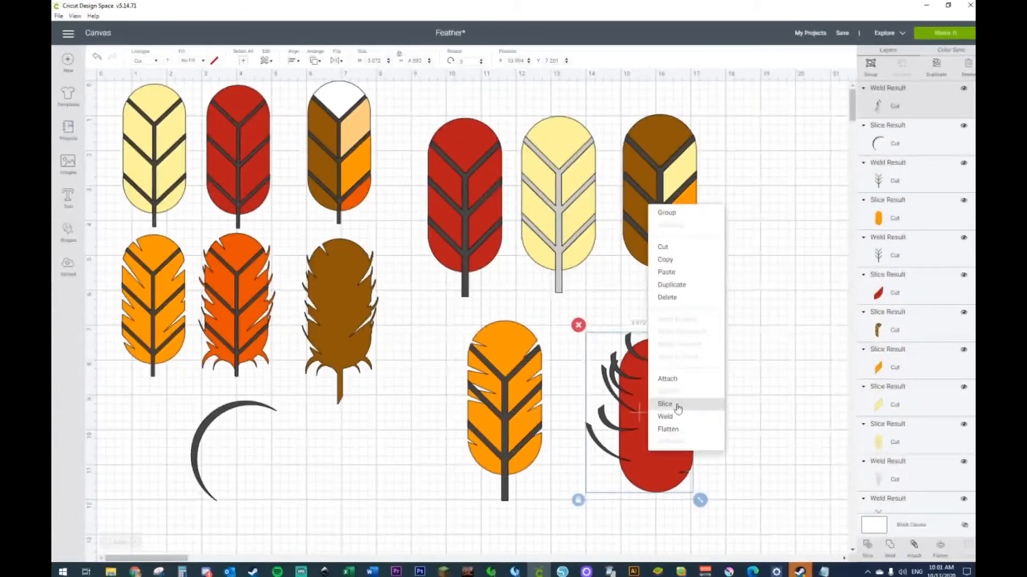
left_click(678, 409)
Separate the red shape, notched on both sides, from the sliced crescents and delete all the leftover pieces.
left_click_drag(673, 419, 735, 411)
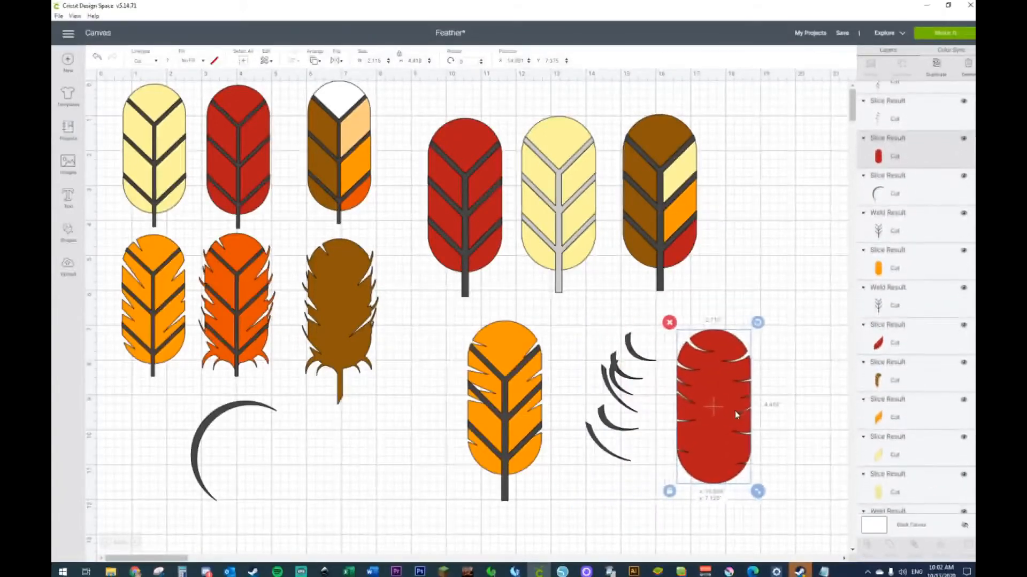
left_click_drag(583, 323, 626, 476)
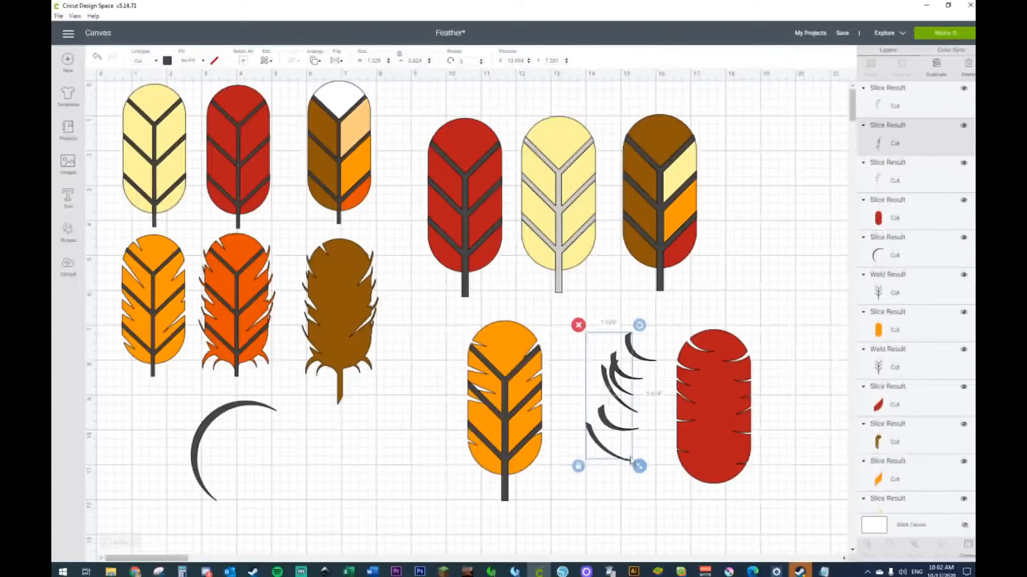
key("Delete")
left_click_drag(605, 332, 638, 500)
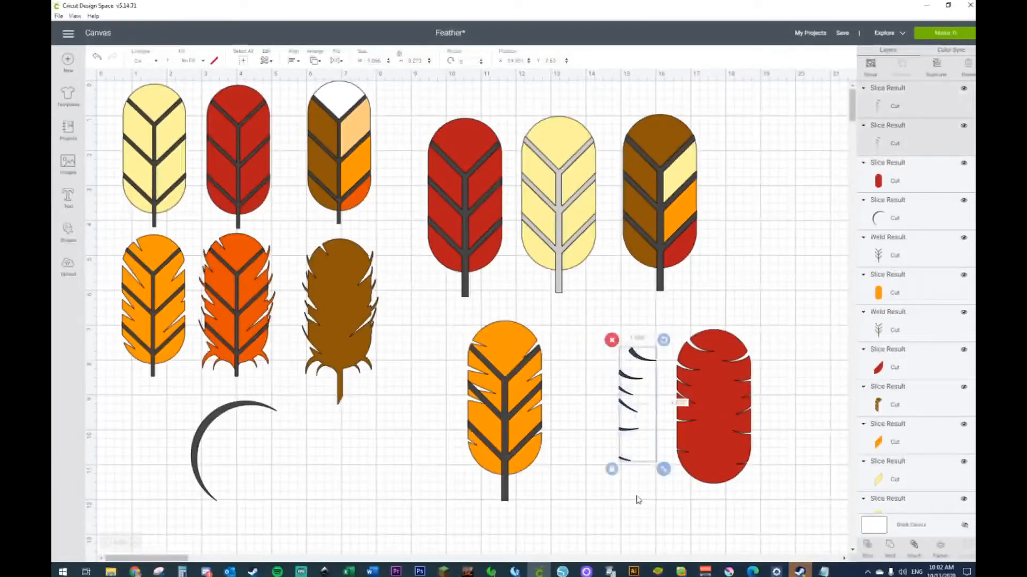
key("Delete")
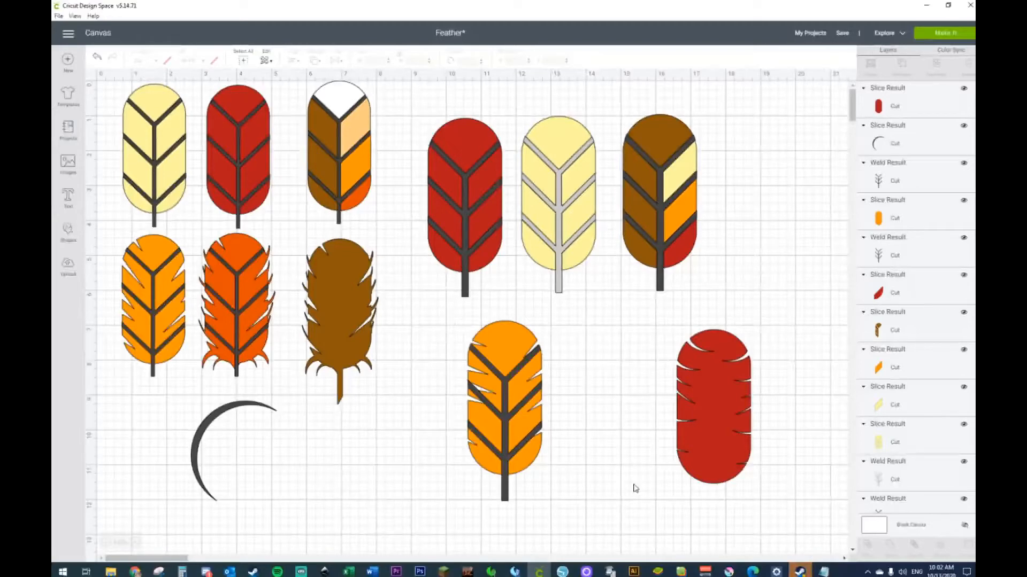
Move the notched red shape beside the large orange feather and center the spare dark vein piece on it.
left_click_drag(717, 412, 616, 405)
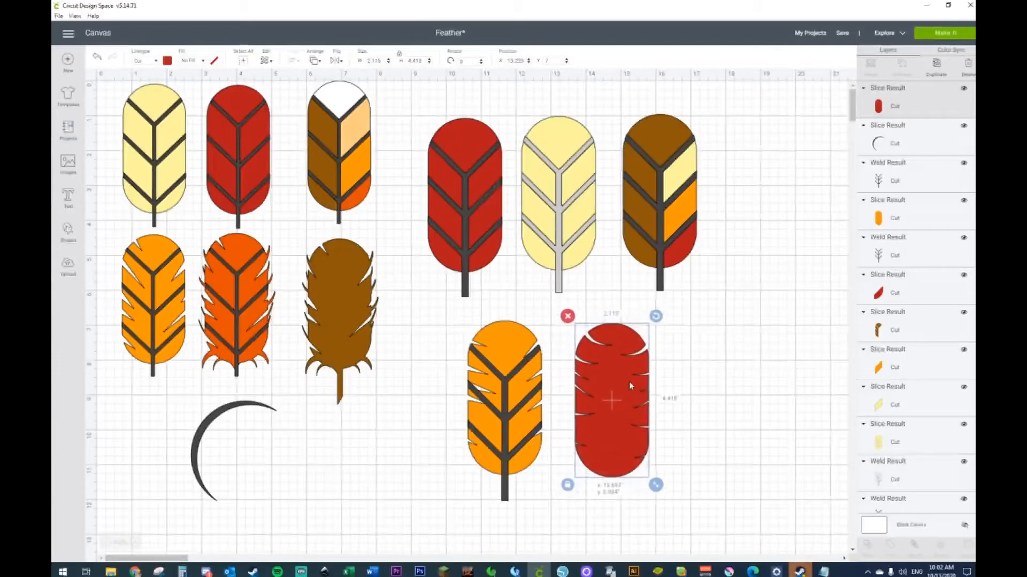
left_click(508, 497)
left_click_drag(507, 497, 613, 471)
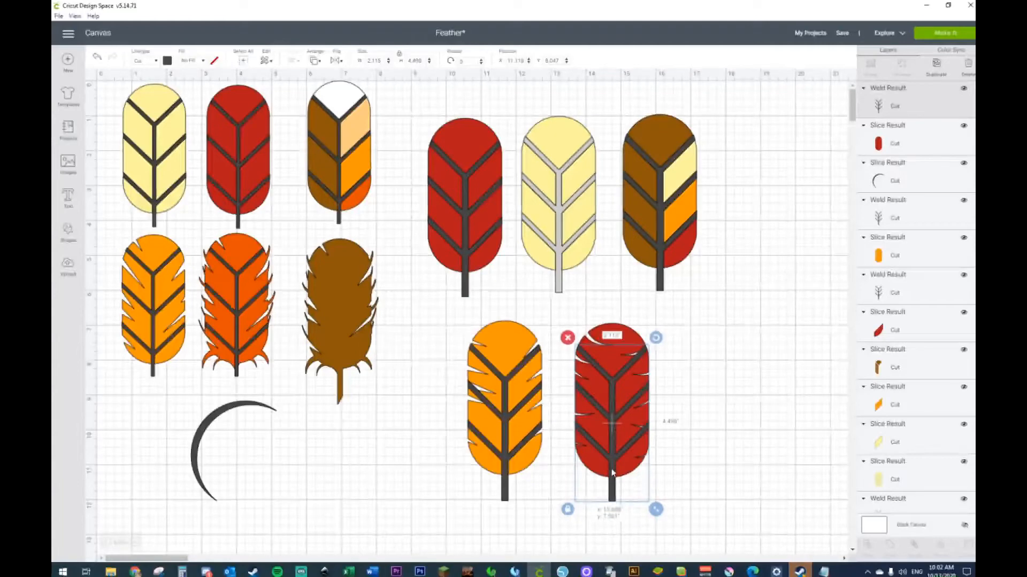
left_click(722, 467)
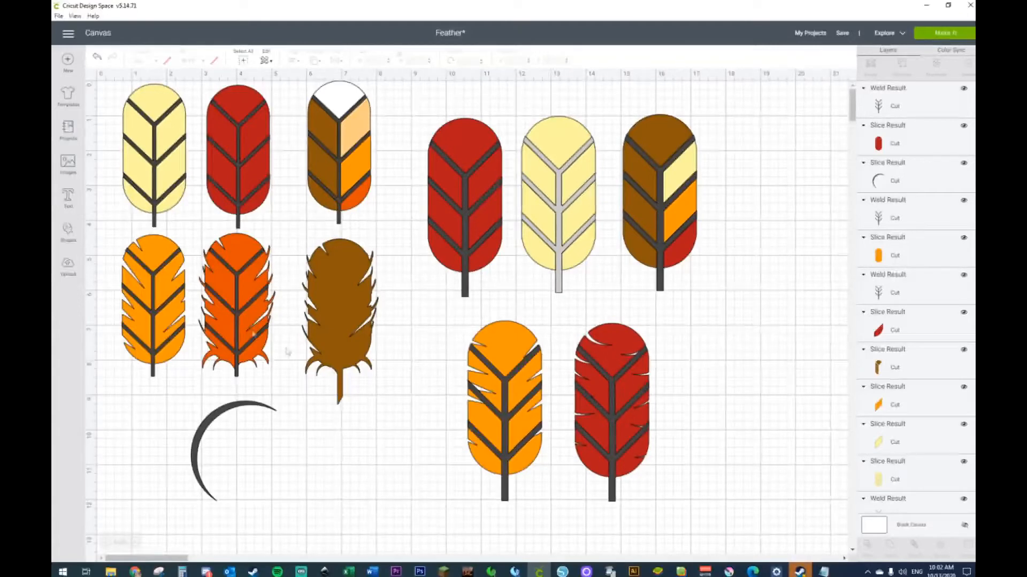
Move the large orange feather below the large red one and the notched red feather below the brown feather.
left_click(233, 281)
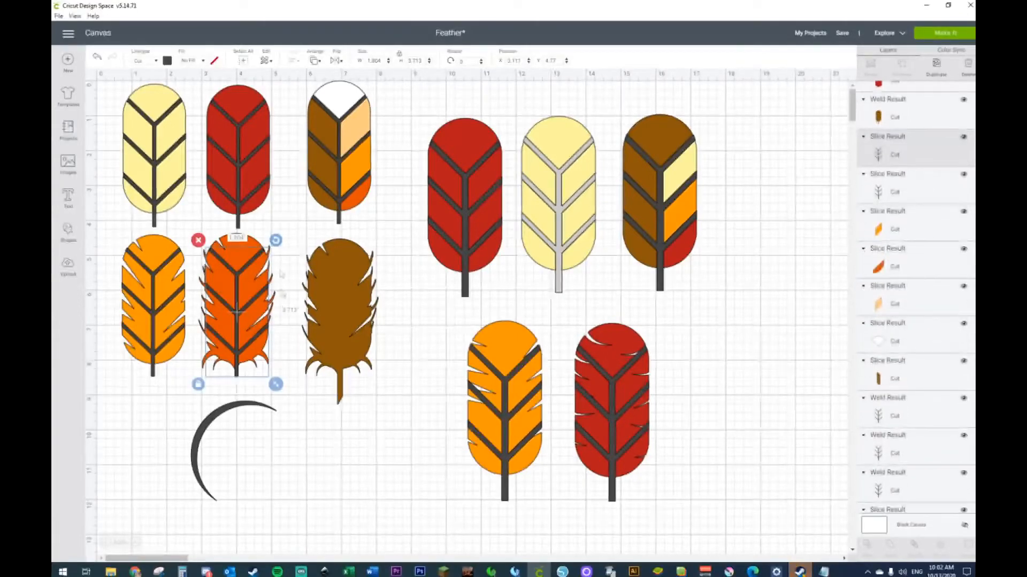
left_click(525, 348)
left_click_drag(443, 339, 522, 486)
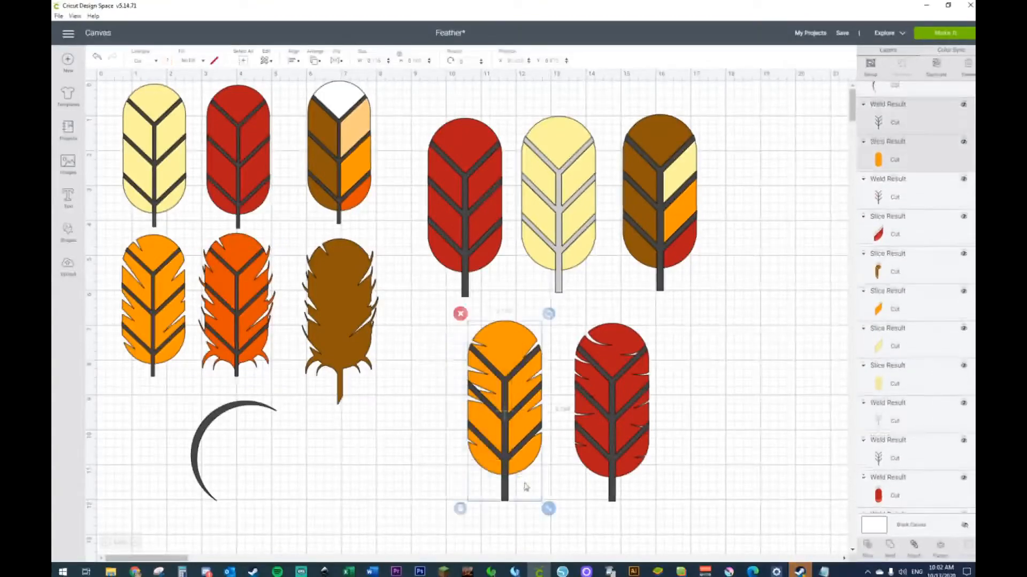
left_click_drag(507, 443, 466, 438)
left_click_drag(562, 321, 601, 377)
left_click_drag(610, 417, 341, 517)
left_click_drag(580, 331, 454, 500)
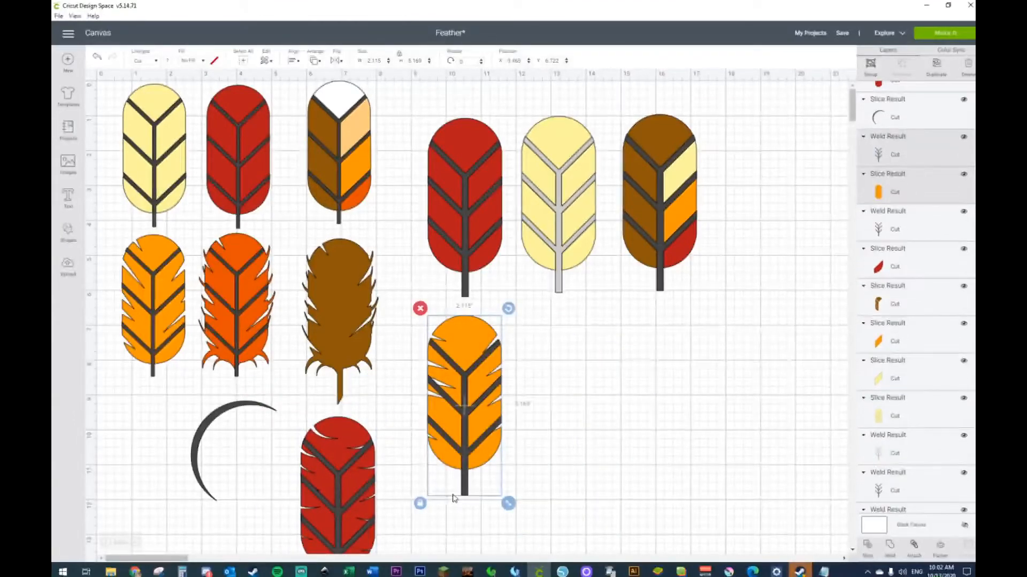
Make two duplicates of the large orange feather, spread them out to its right, and take the veins off the middle one.
key("ctrl+d")
left_click_drag(475, 519, 575, 509)
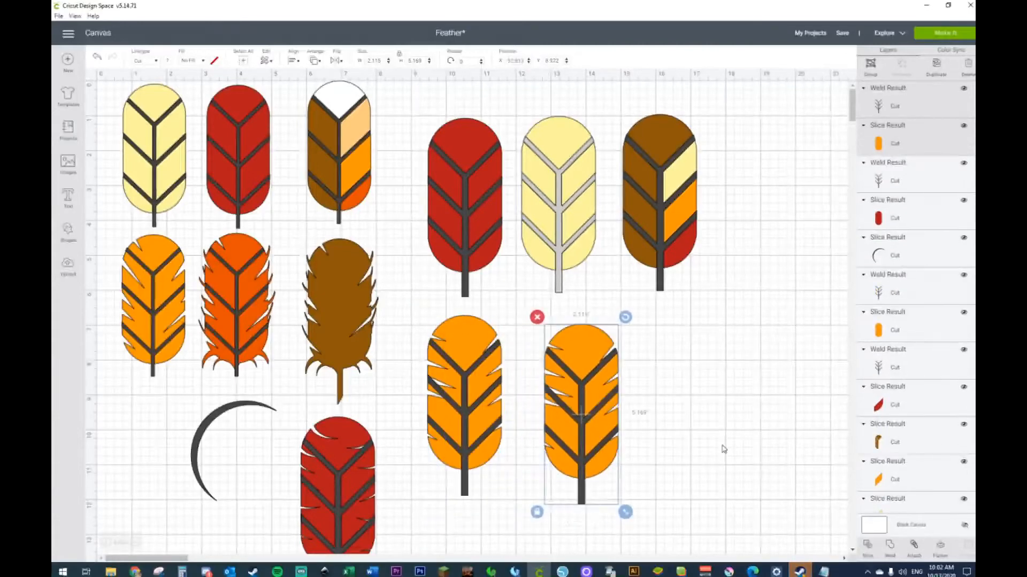
left_click(724, 450)
left_click_drag(629, 391, 531, 518)
left_click(734, 404)
left_click(553, 479)
left_click_drag(582, 497, 792, 453)
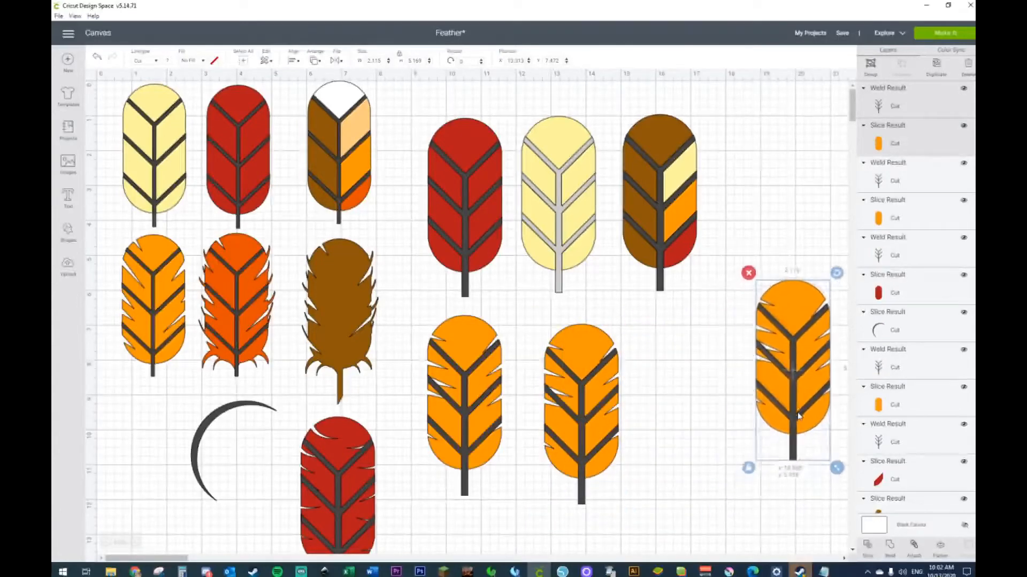
left_click(683, 401)
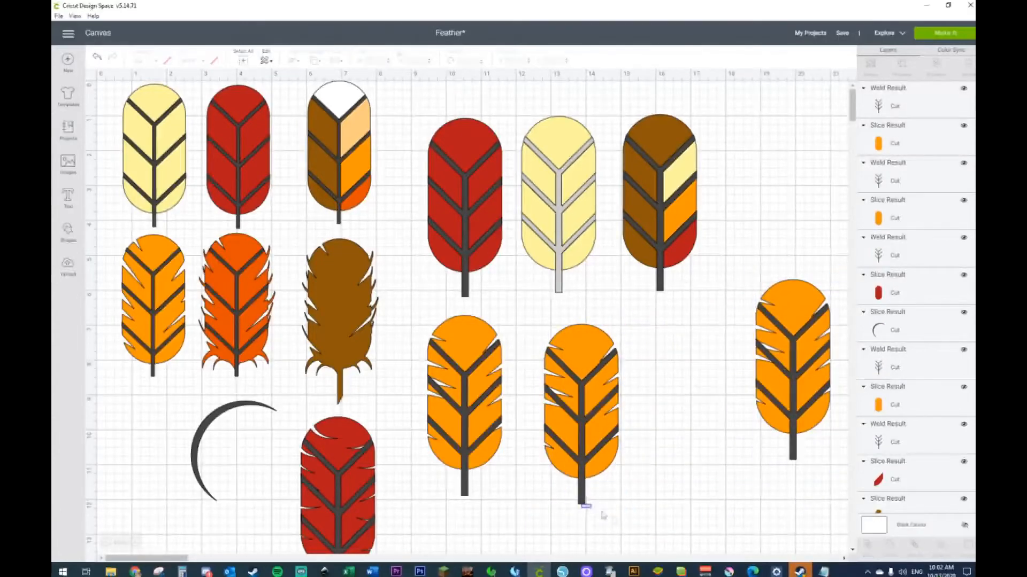
left_click_drag(587, 500, 699, 562)
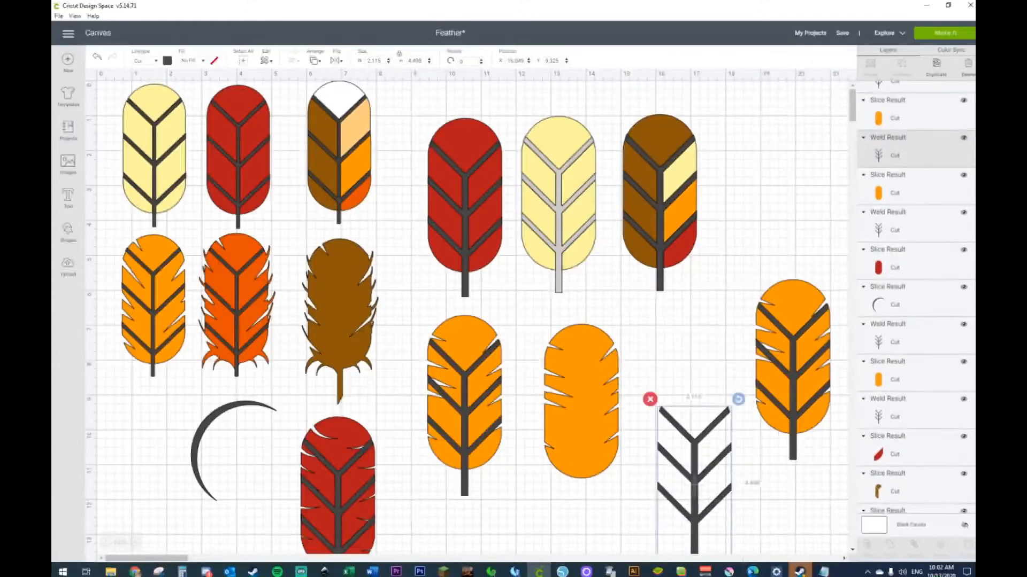
left_click_drag(702, 482, 742, 512)
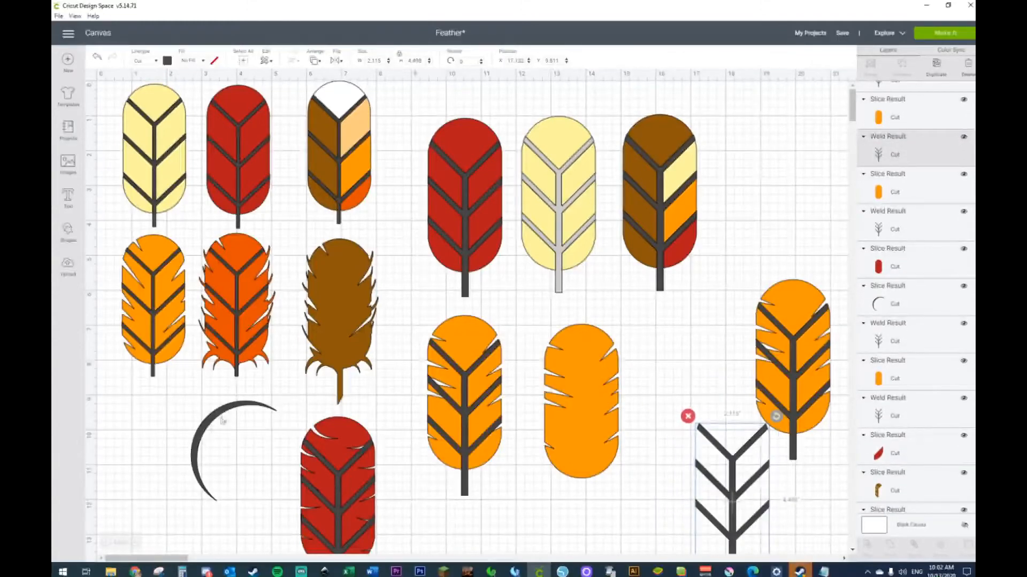
Rotate the loose crescent so that it opens upward like a bowl.
mouse_move(220, 413)
left_mouse_down()
mouse_move(251, 395)
mouse_move(202, 411)
mouse_move(215, 415)
left_mouse_up()
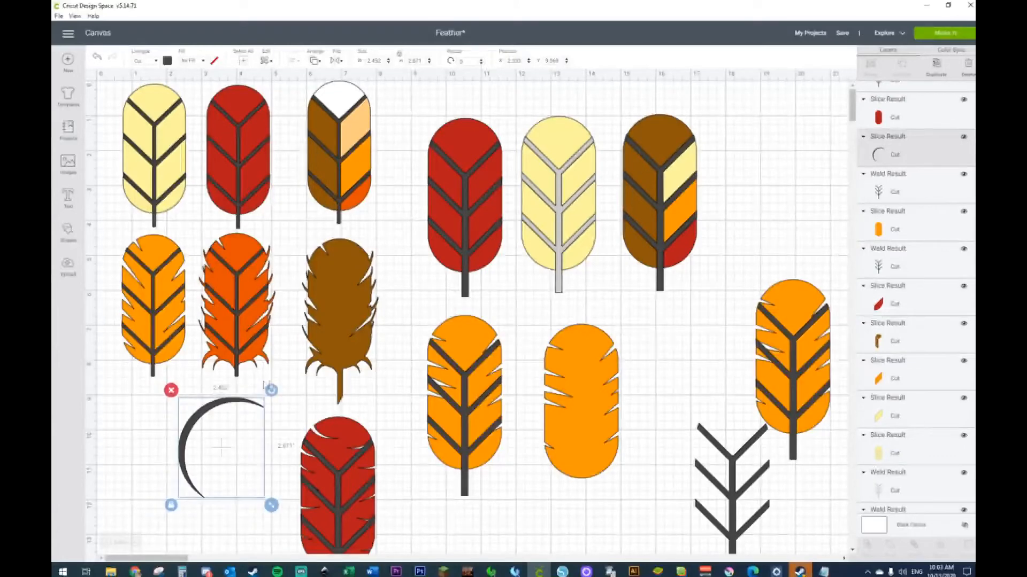
left_click_drag(264, 391, 142, 428)
left_click_drag(237, 490, 218, 482)
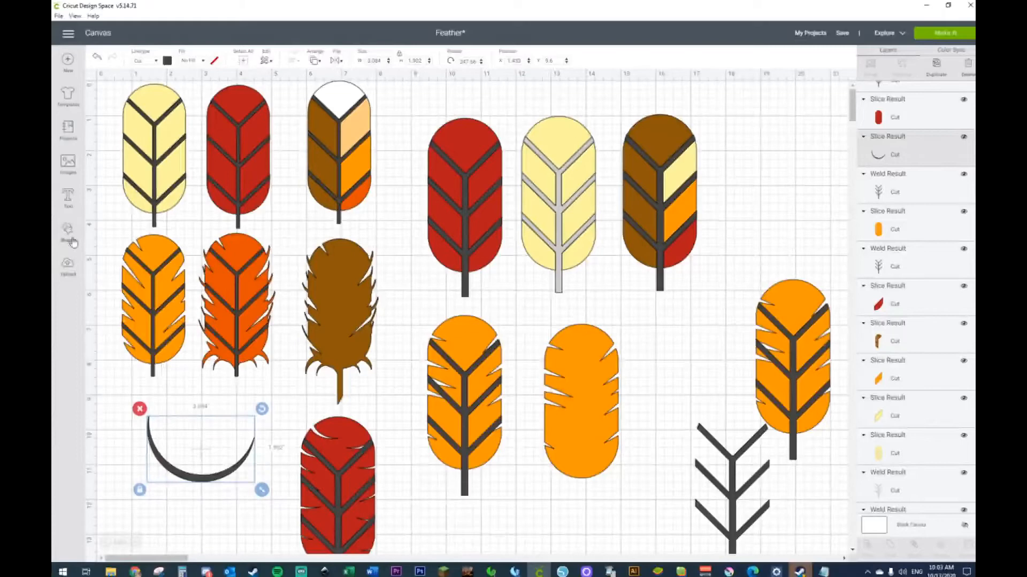
Add a square over the right part of the crescent, slice the crescent with it, and delete the square.
left_click(68, 232)
left_click(107, 166)
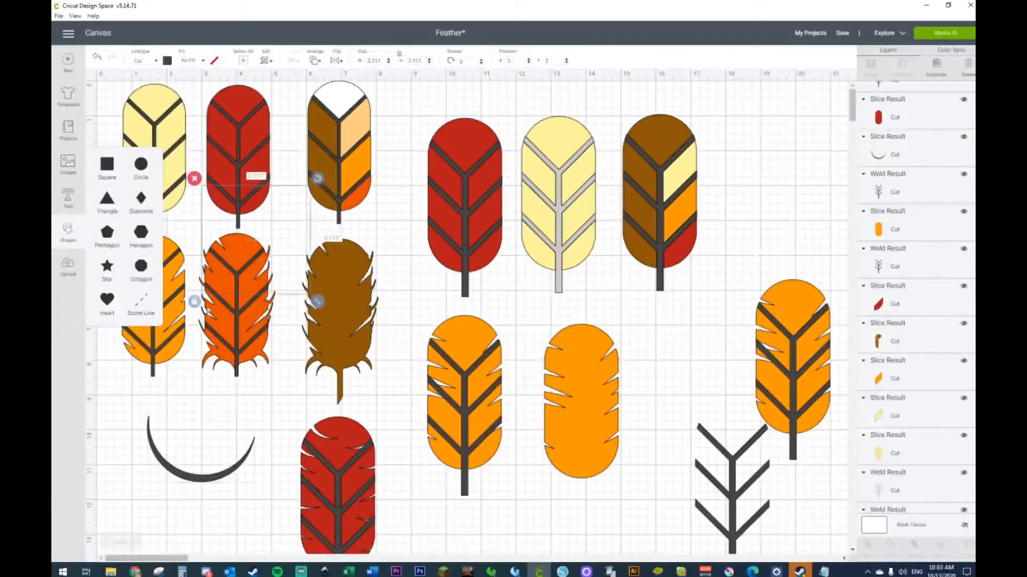
left_click_drag(246, 289, 233, 511)
left_click_drag(148, 516, 223, 459)
right_click(212, 464)
left_click(231, 414)
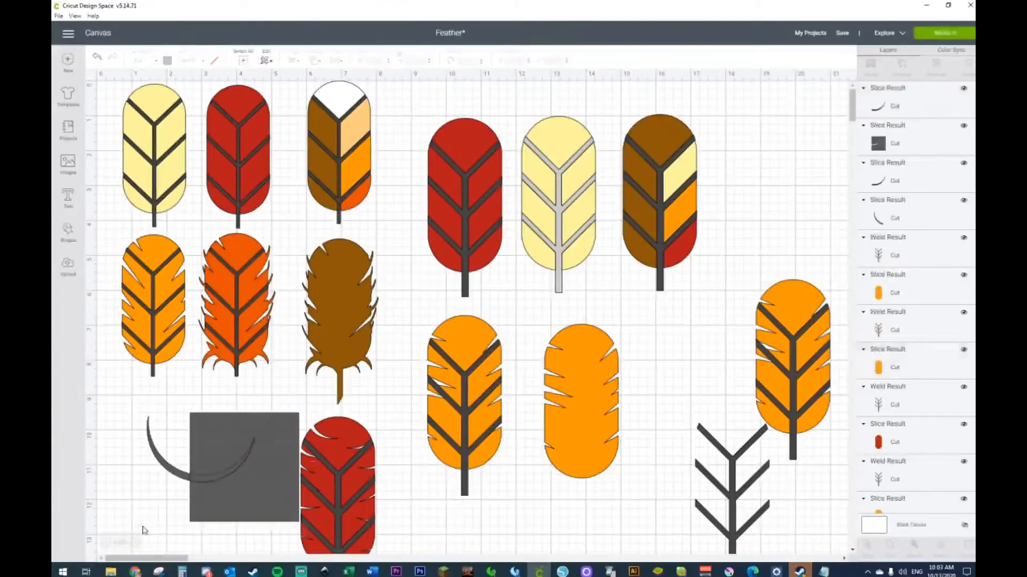
key("Delete")
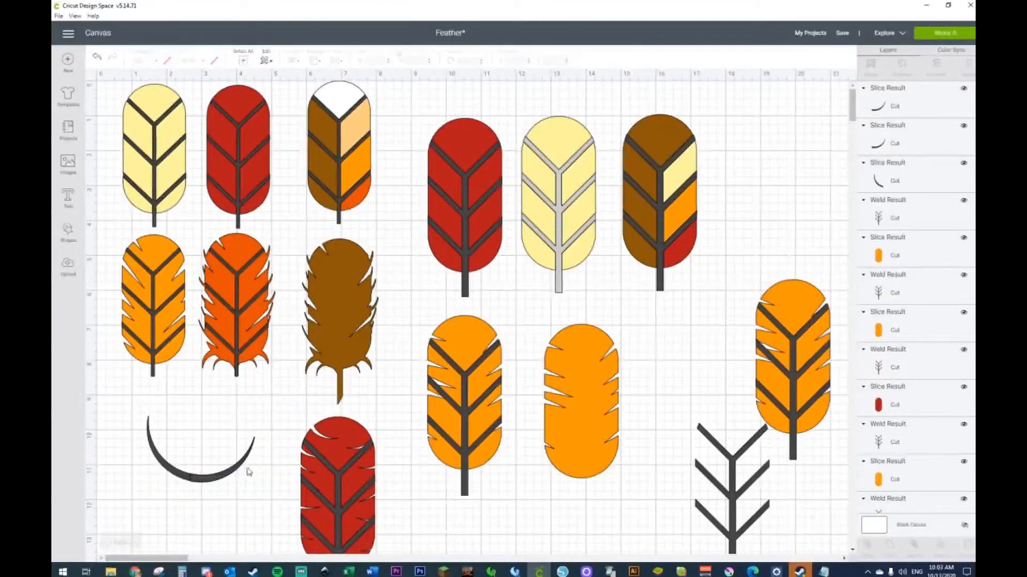
Place the crescent pieces over both side edges of the veinless orange shape, shrinking and rotating the upper right one.
left_click_drag(238, 470, 685, 362)
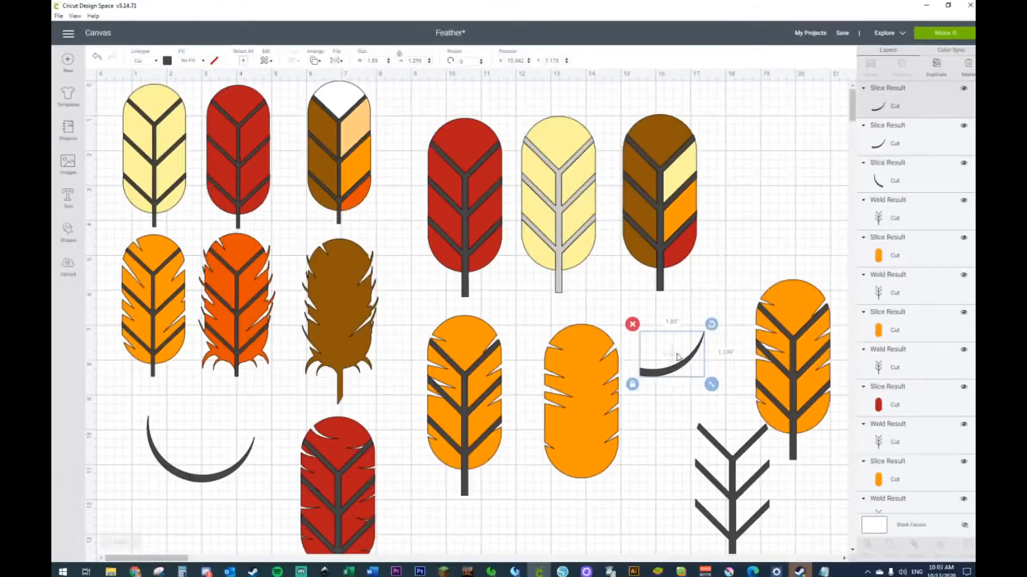
left_click_drag(712, 385, 615, 331)
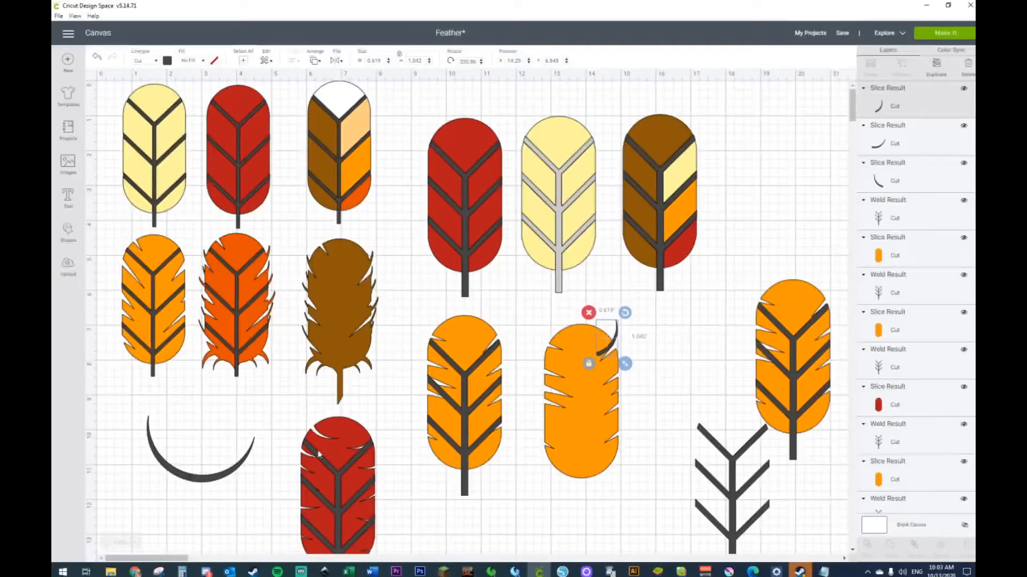
left_click(249, 470)
left_click_drag(249, 470, 629, 367)
left_click_drag(621, 369, 618, 373)
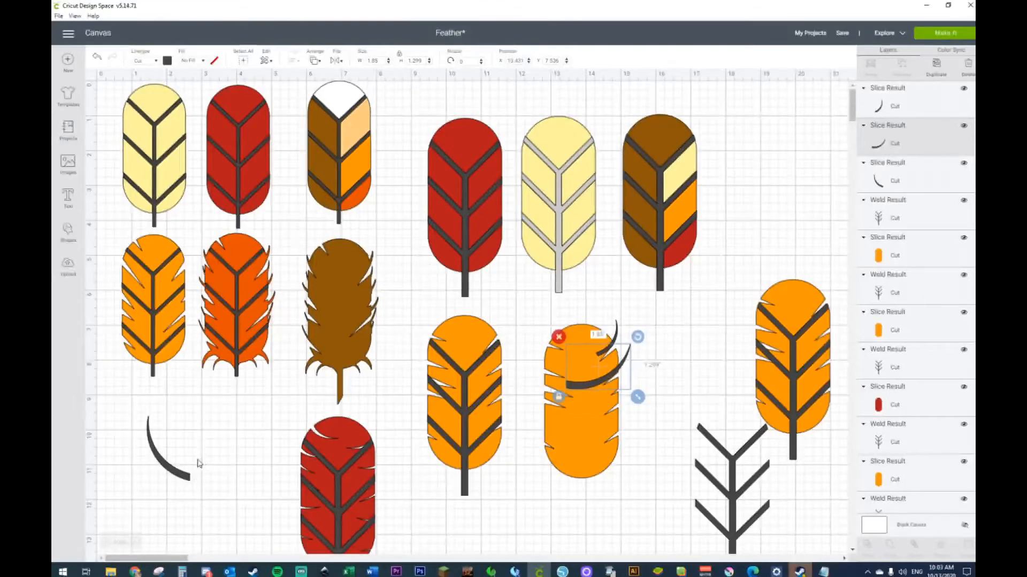
left_click_drag(180, 470, 551, 451)
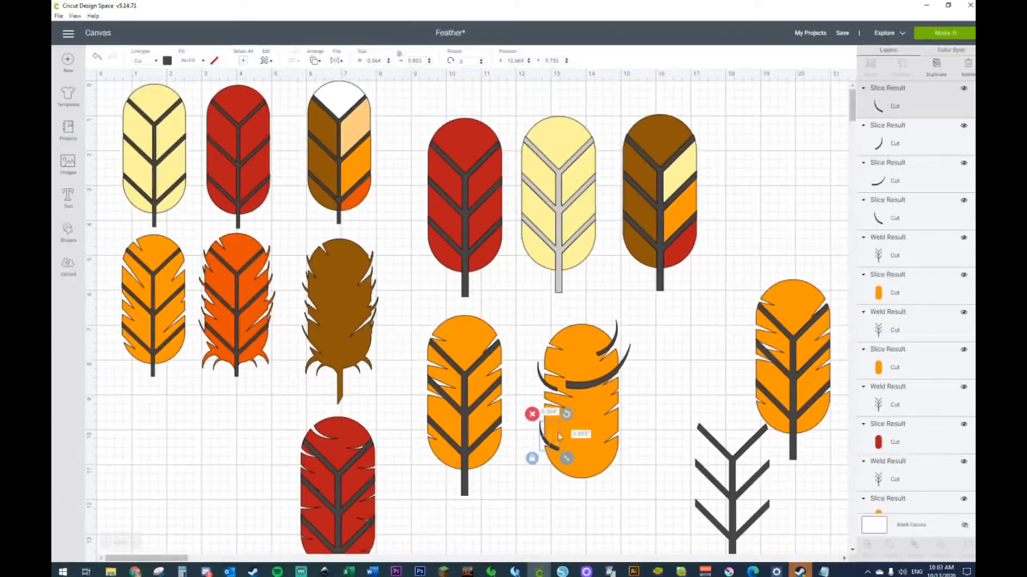
Duplicate the small upper right crescent piece, flip it horizontally, and place it on the orange shape's upper left edge.
left_click(613, 333)
key("ctrl+d")
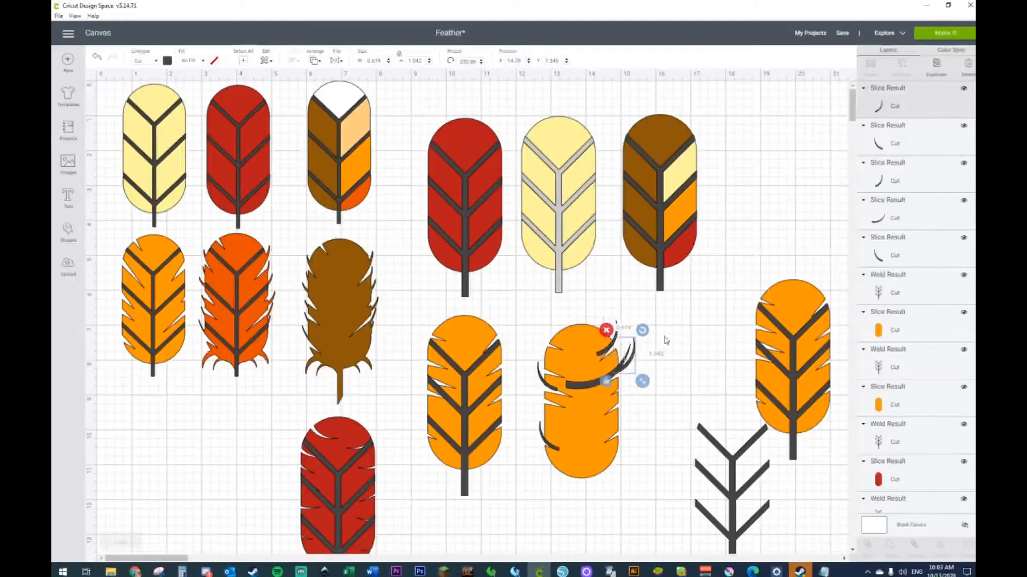
left_click(339, 59)
left_click(350, 79)
left_click_drag(632, 371, 562, 367)
Duplicate the long right-hand crescent piece and place two smaller copies along the orange shape's lower right edge.
left_click(626, 357)
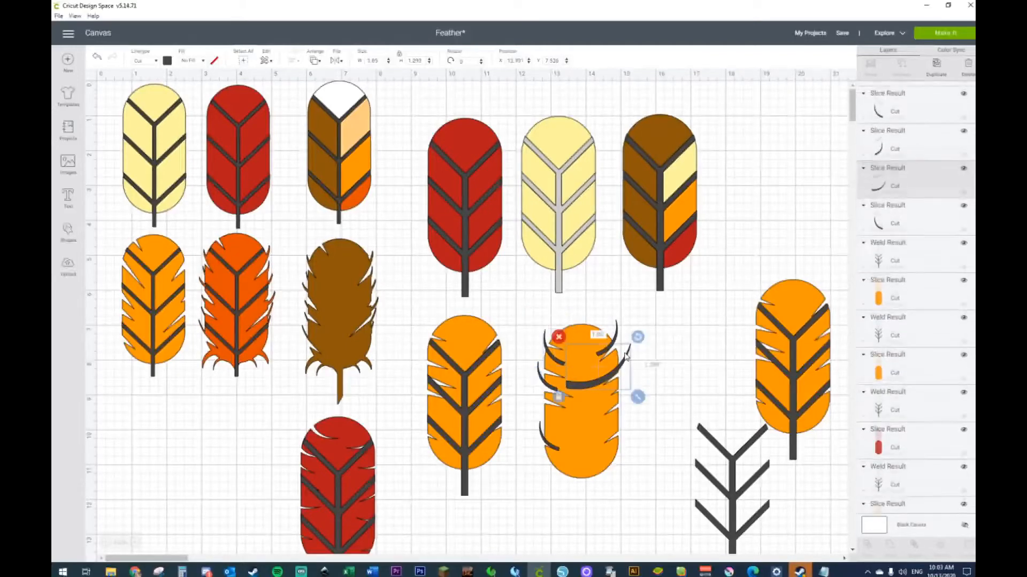
left_click_drag(625, 358, 657, 440)
left_click_drag(666, 476, 648, 463)
mouse_move(637, 428)
left_mouse_down()
mouse_move(623, 412)
mouse_move(631, 430)
mouse_move(622, 433)
mouse_move(630, 428)
left_mouse_up()
key("ctrl+d")
left_click(688, 380)
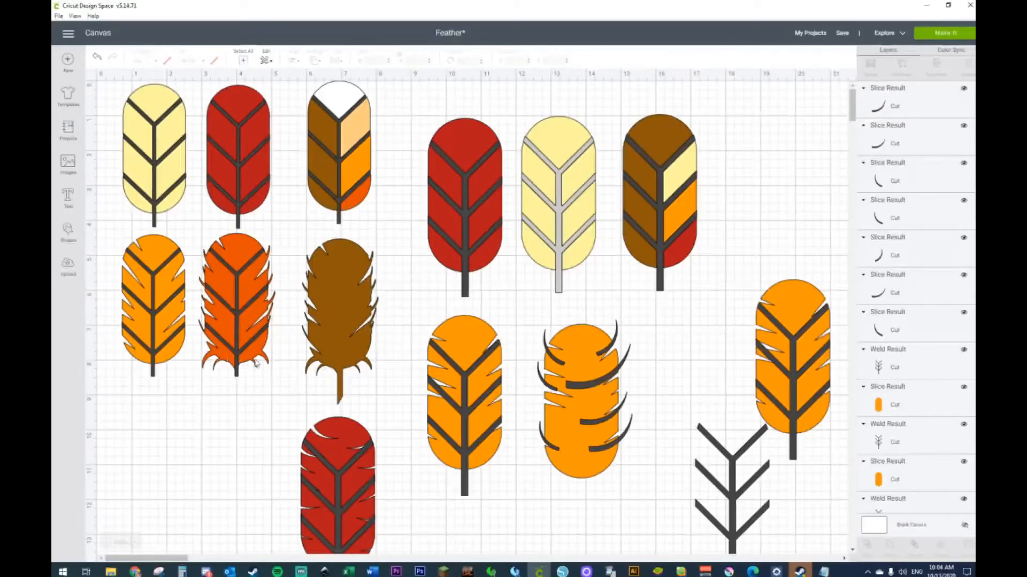
Copy the lower left crescent barb, flip the copy vertically, and place it at the orange shape's bottom left corner.
left_click(542, 437)
key("ctrl+c")
key("ctrl+v")
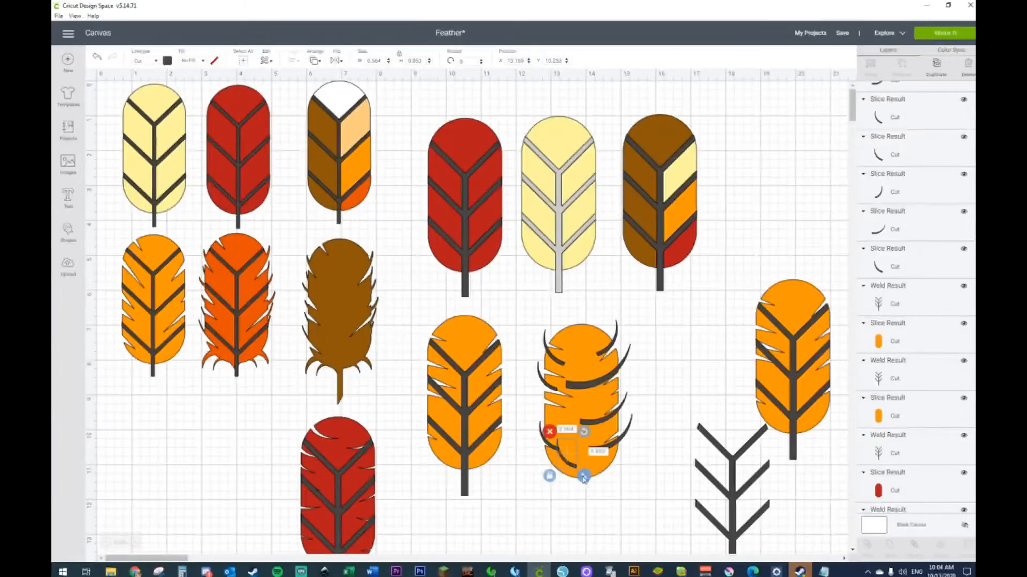
left_click(335, 63)
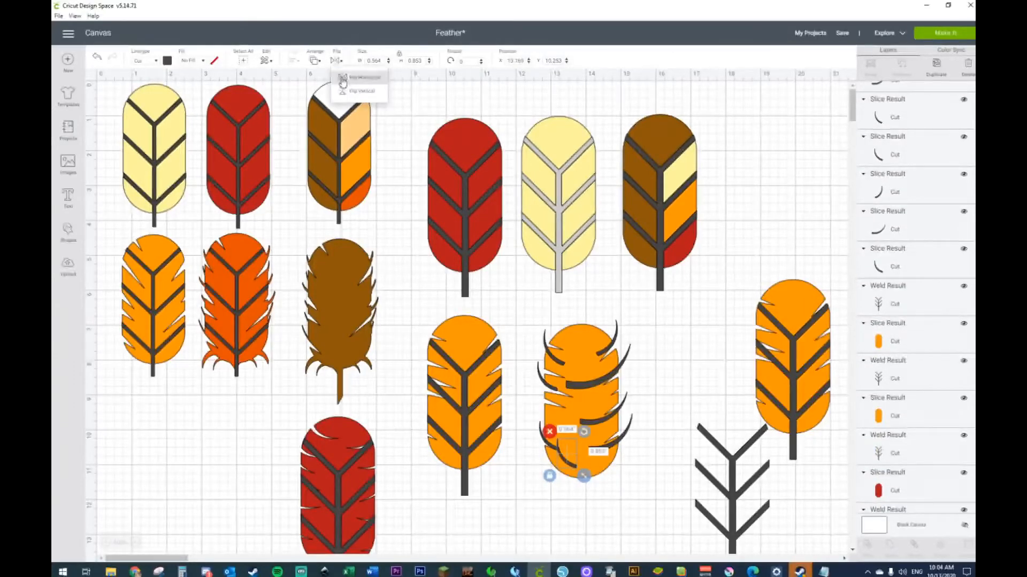
left_click(347, 93)
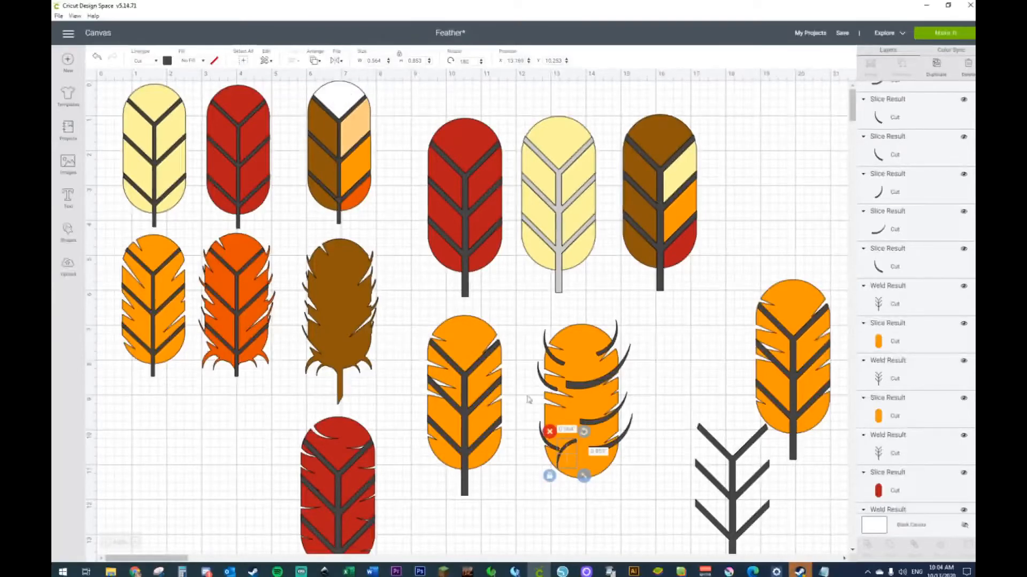
left_click_drag(574, 444, 607, 508)
Duplicate the bottom left barb, flip the copy horizontally, and place it at the orange shape's bottom right corner.
right_click(607, 508)
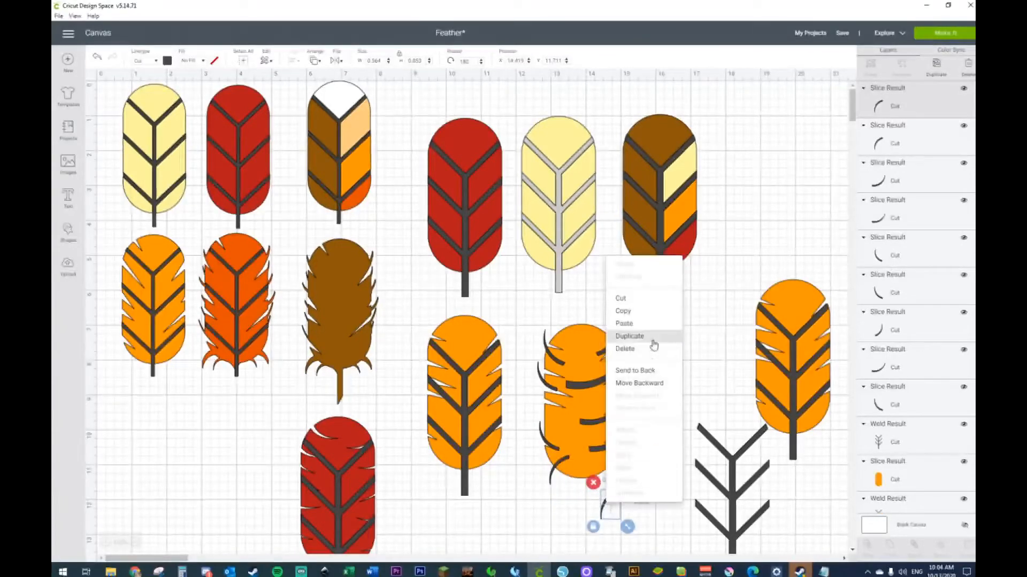
left_click(341, 51)
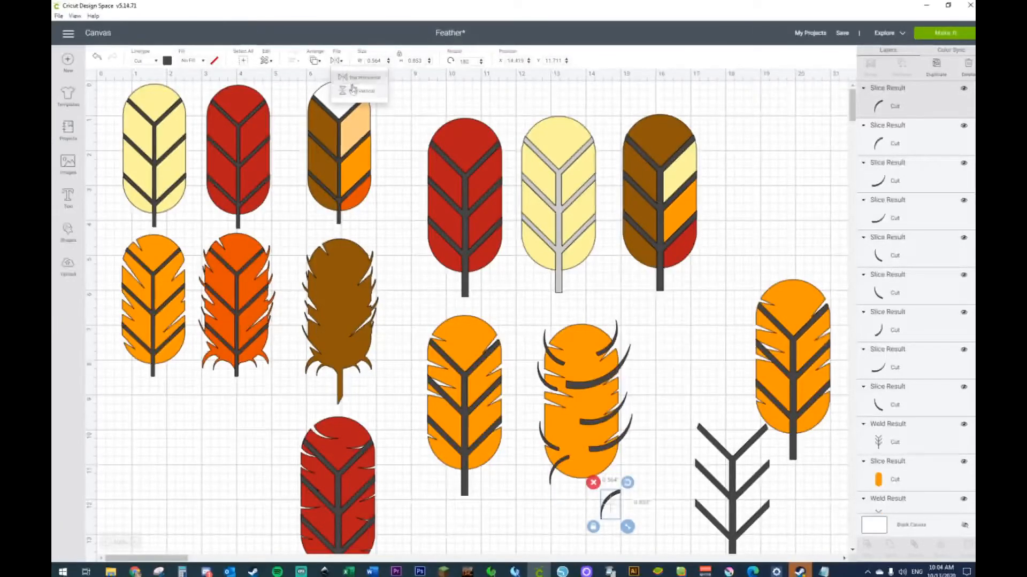
left_click(350, 77)
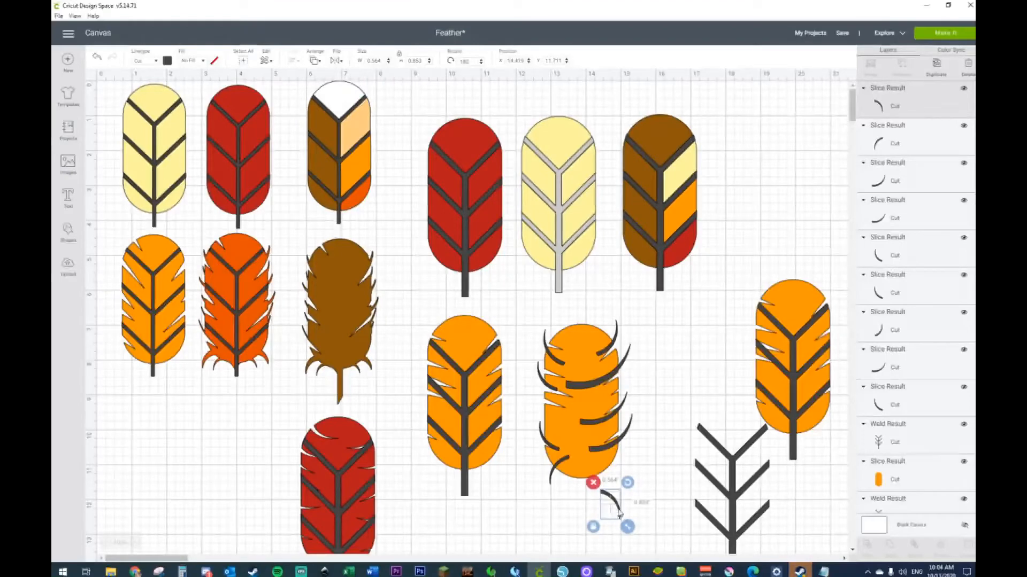
left_click_drag(618, 512, 616, 478)
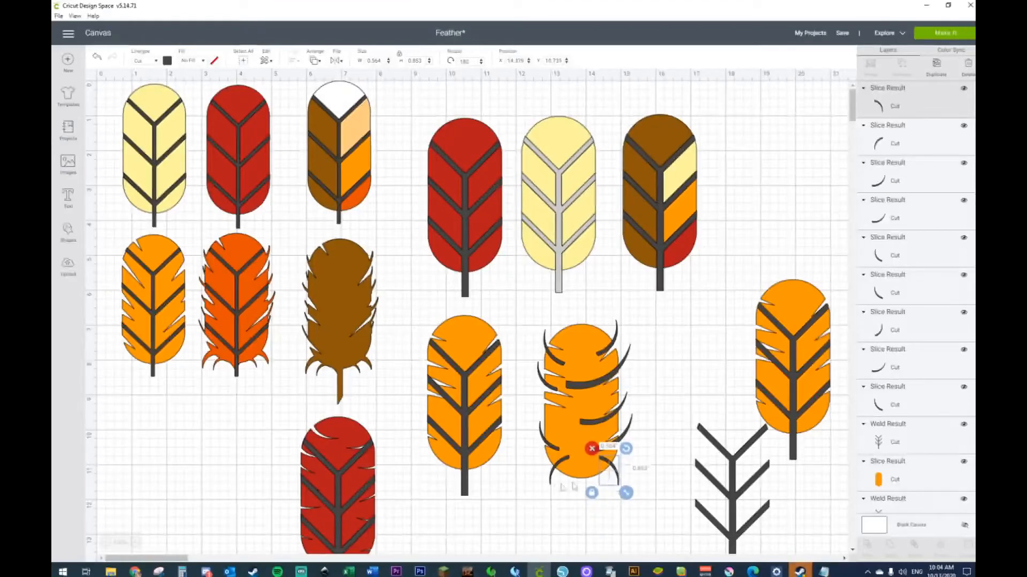
Duplicate the pair of bottom corner barbs and place the copies closer together along the orange shape's bottom edge.
left_click(553, 483, "shift")
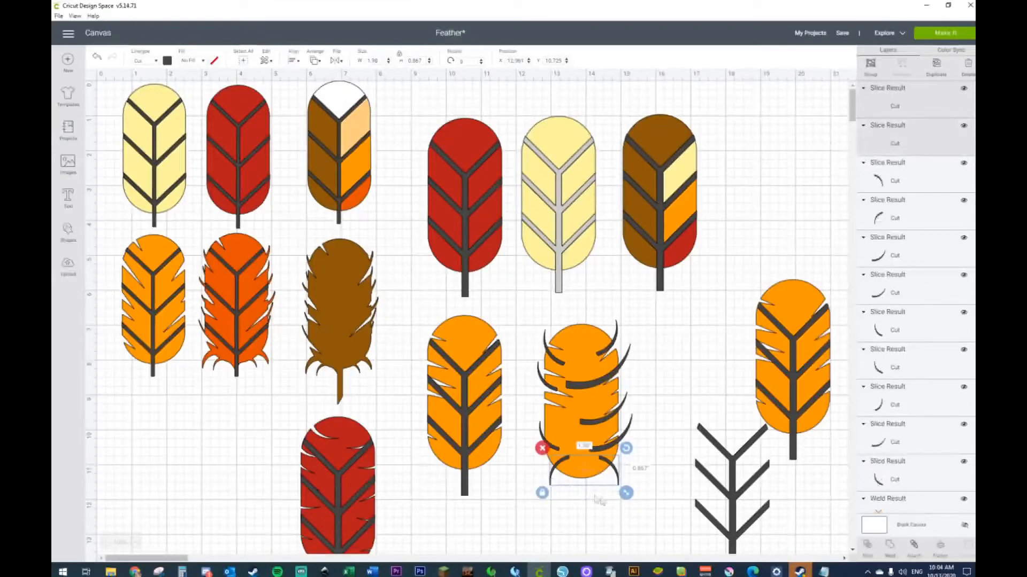
key("ctrl+d")
left_click(587, 512)
left_click_drag(572, 485, 568, 473)
left_click_drag(633, 478, 602, 471)
left_click(662, 451)
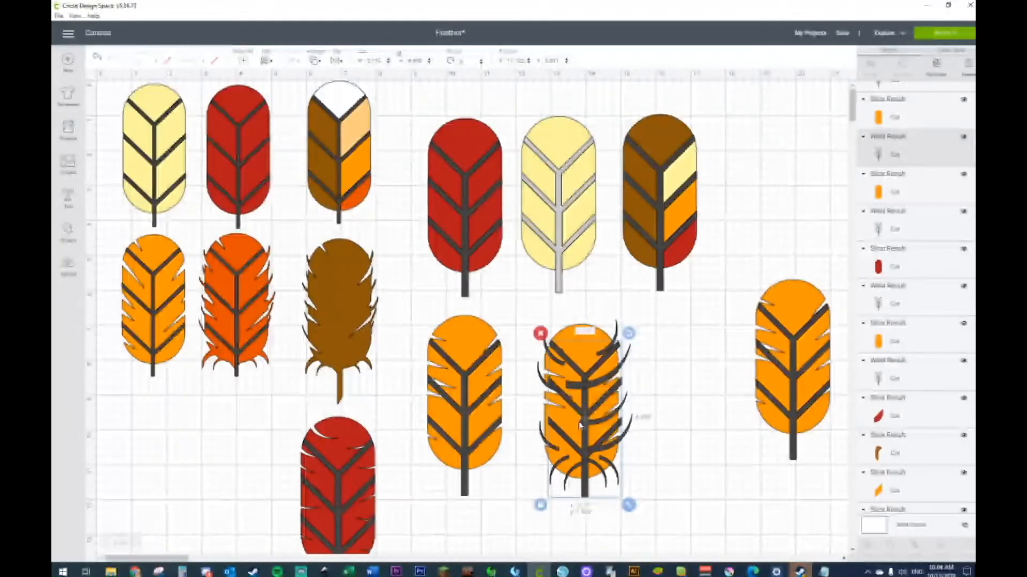
Move the dark vein clear of the orange shape and weld the shape with all its crescent barbs.
left_click_drag(581, 424, 577, 429)
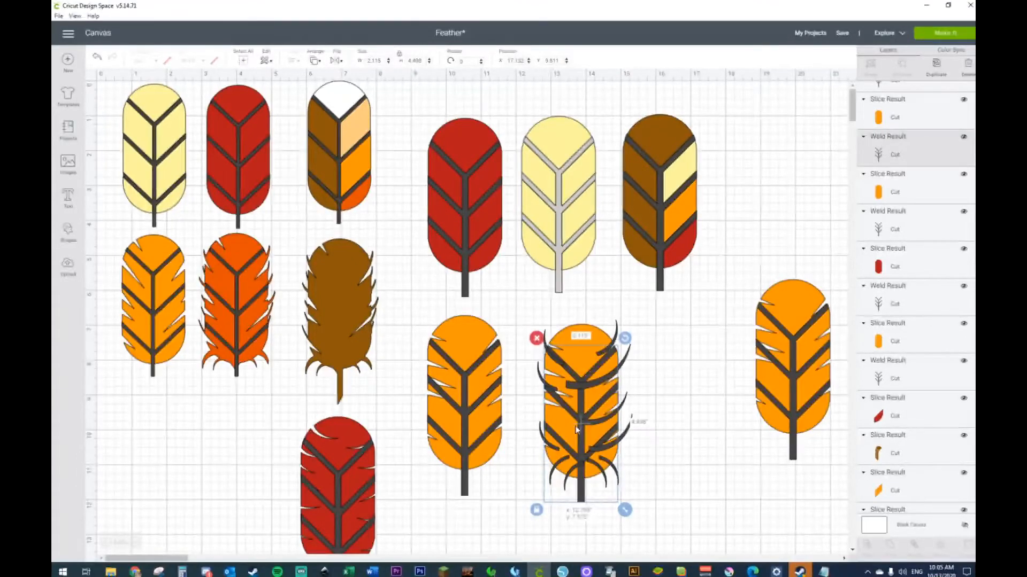
left_click_drag(577, 428, 703, 468)
left_click_drag(533, 313, 626, 521)
right_click(610, 448)
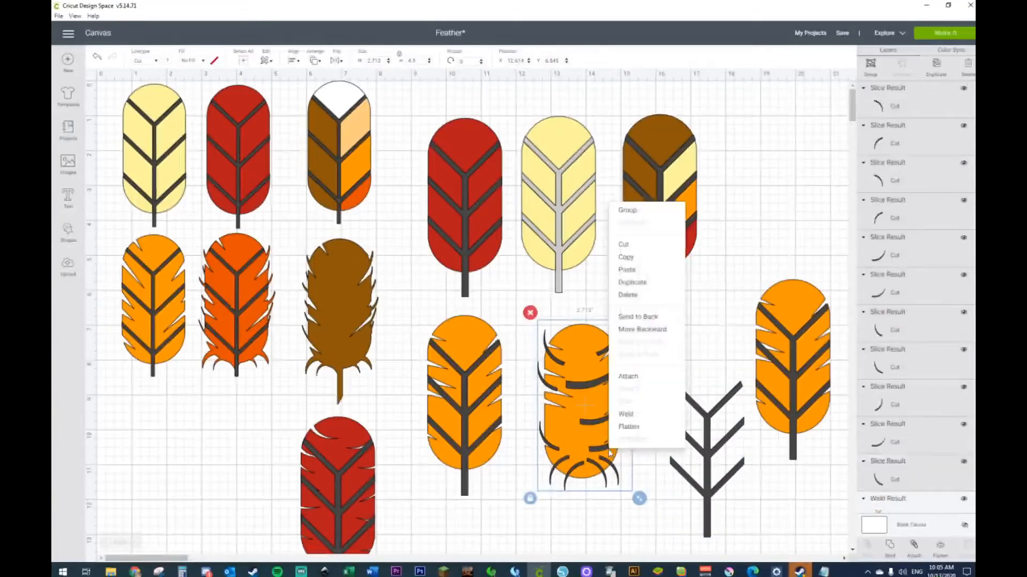
left_click(626, 415)
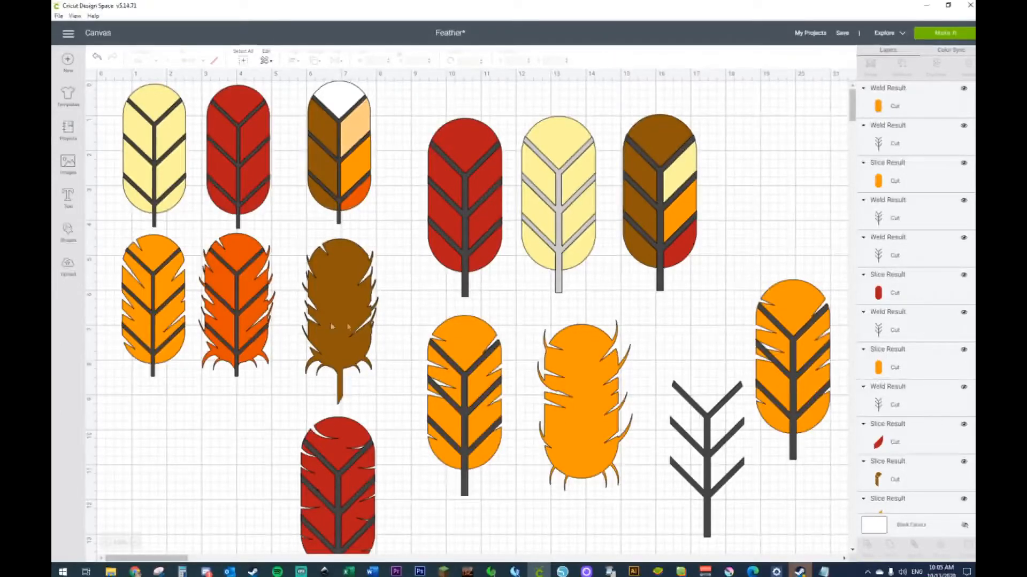
Send the welded frayed orange shape to the back and centre the dark vein over it.
left_click(349, 328)
left_click(225, 290)
left_click(335, 294)
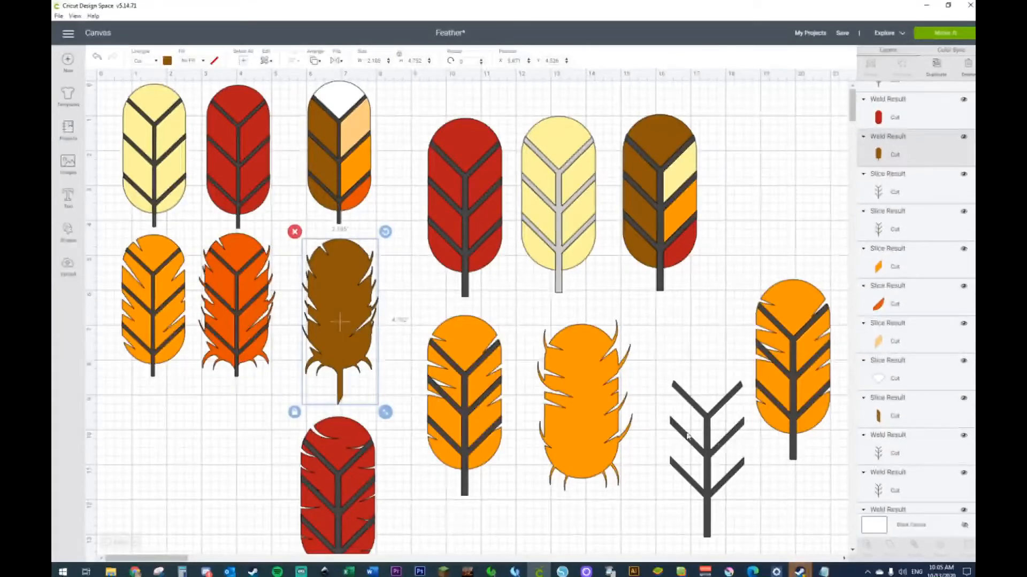
left_click_drag(688, 437, 649, 423)
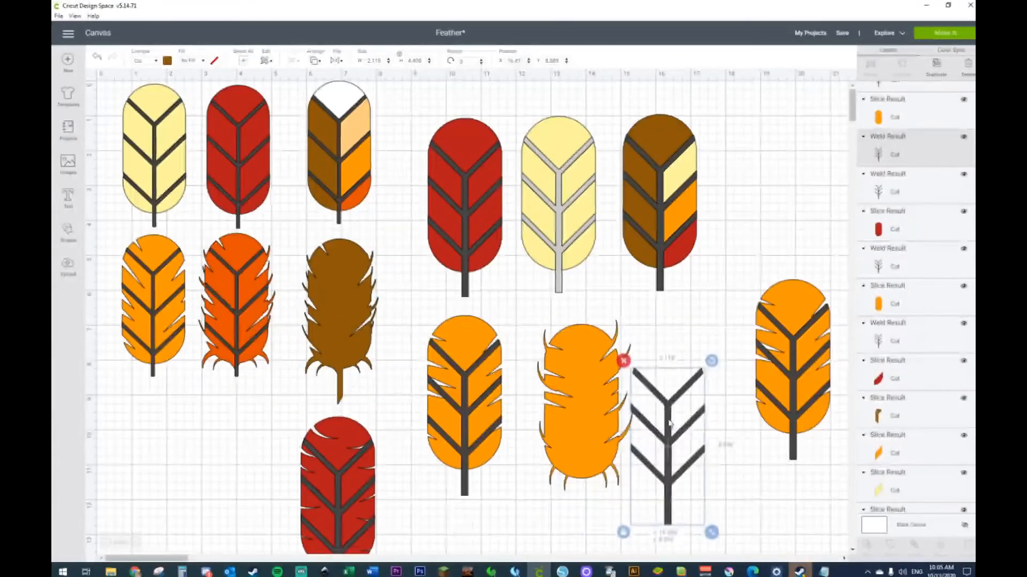
right_click(595, 409)
left_click(591, 390)
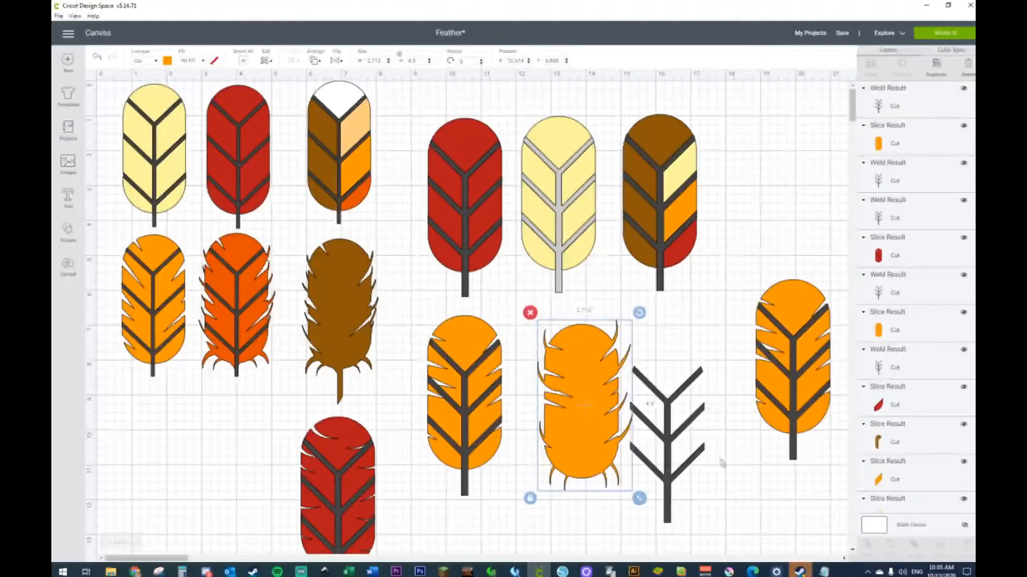
left_click(717, 459)
left_click_drag(673, 458, 579, 436)
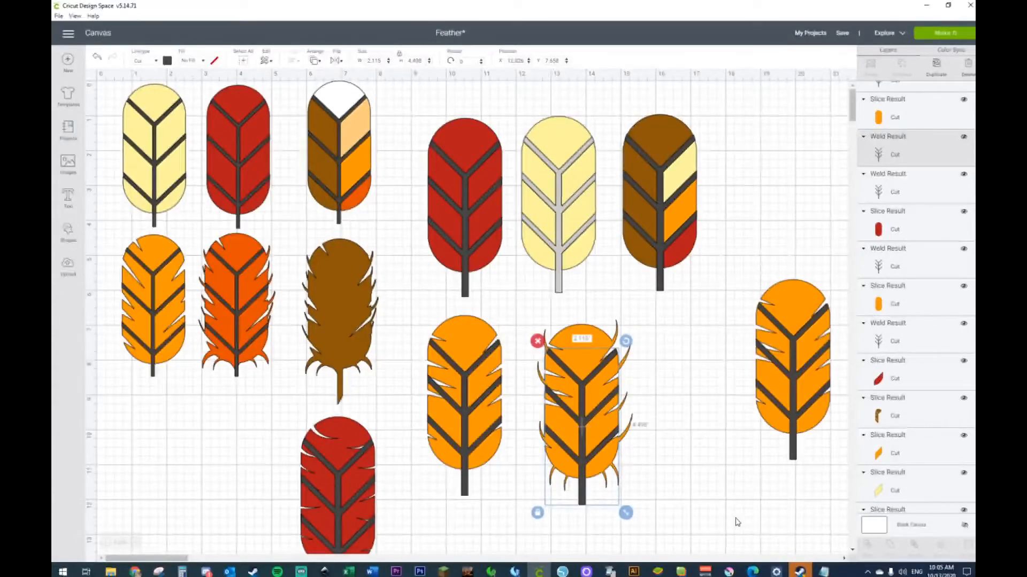
Delete the spare notched orange feather with its vein at the far right of the canvas.
left_click(737, 522)
left_click_drag(738, 287, 839, 480)
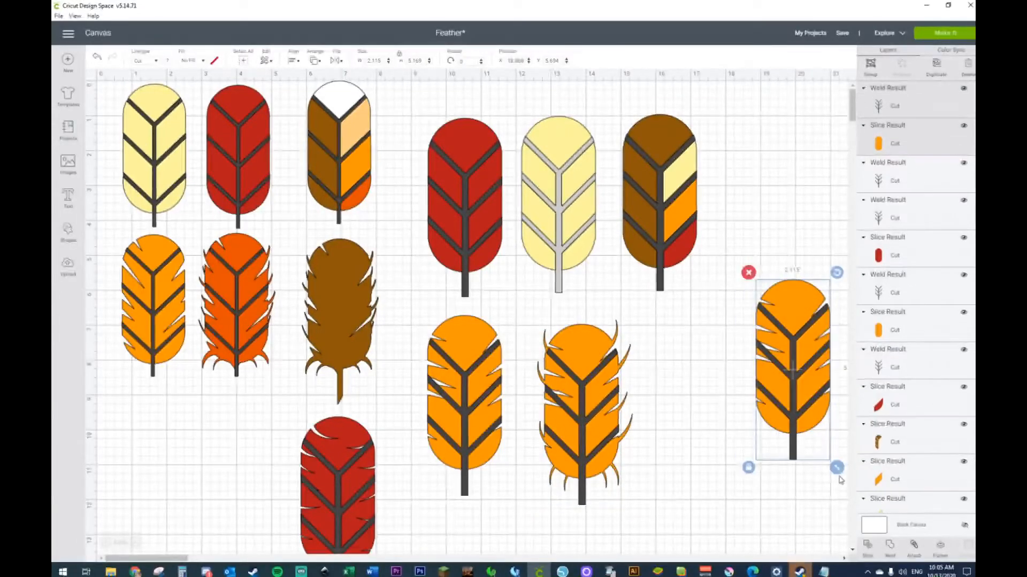
key("Delete")
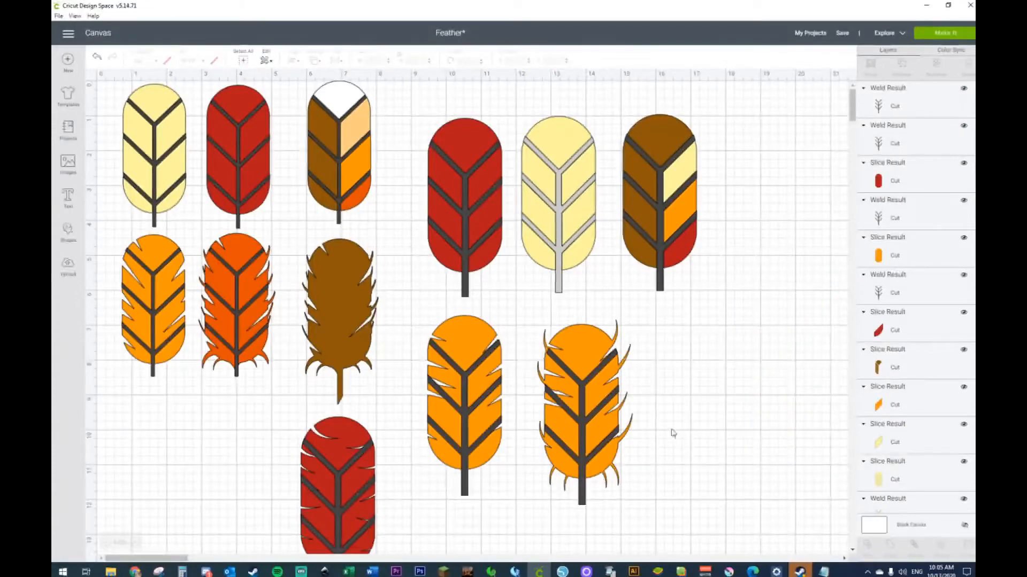
Recolour the frayed feather shape to dark orange.
left_click(588, 340)
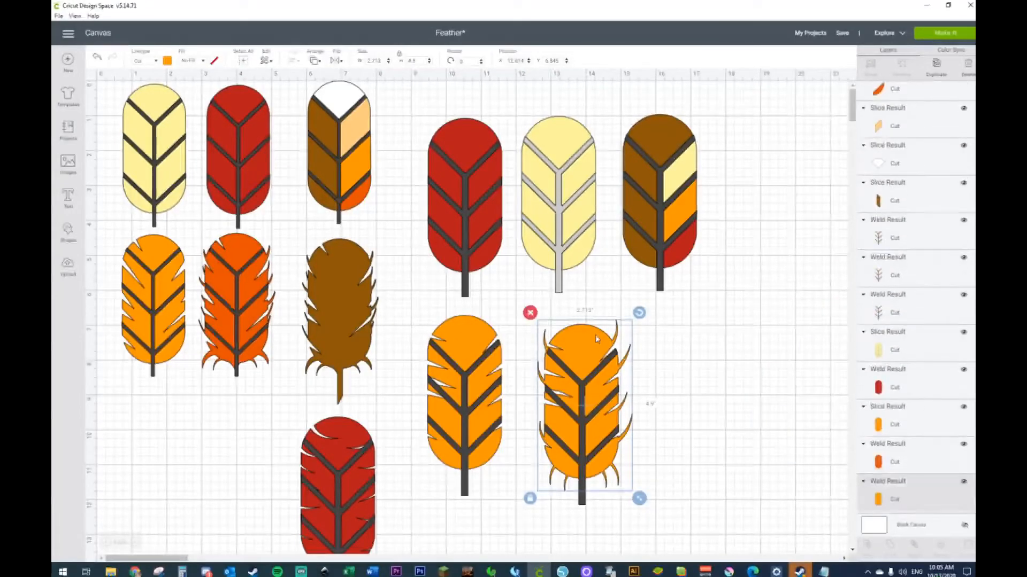
left_click(167, 61)
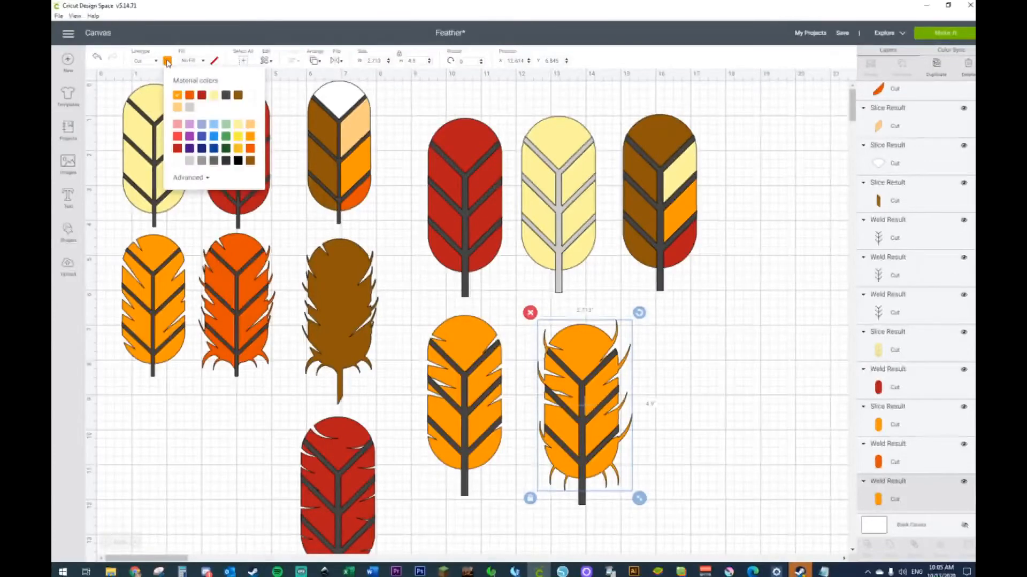
left_click(250, 148)
left_click(696, 437)
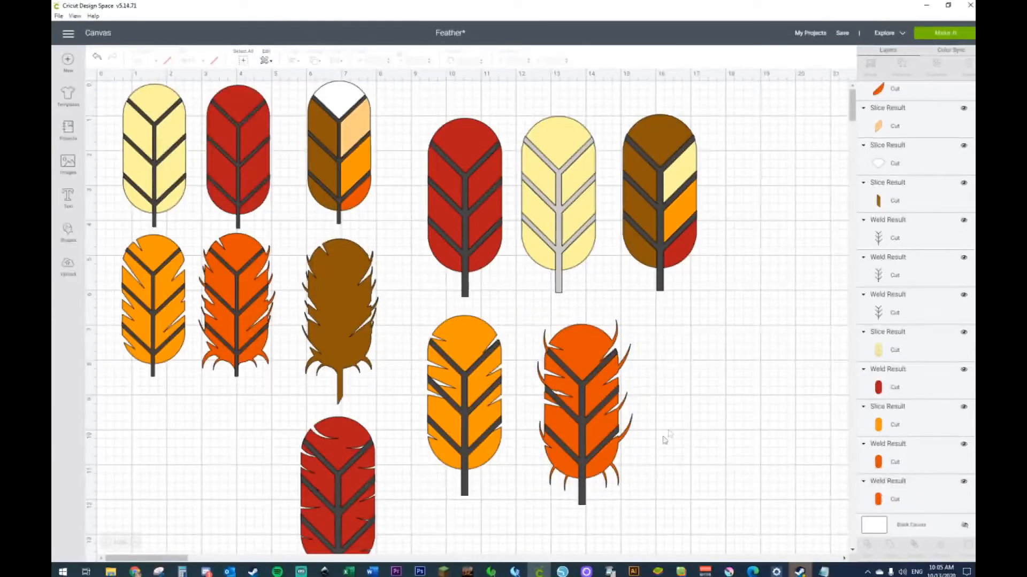
Duplicate the dark orange frayed feather to its right and weld the copy's vein and shape into one solid silhouette.
left_click_drag(669, 355, 711, 431)
key("ctrl+d")
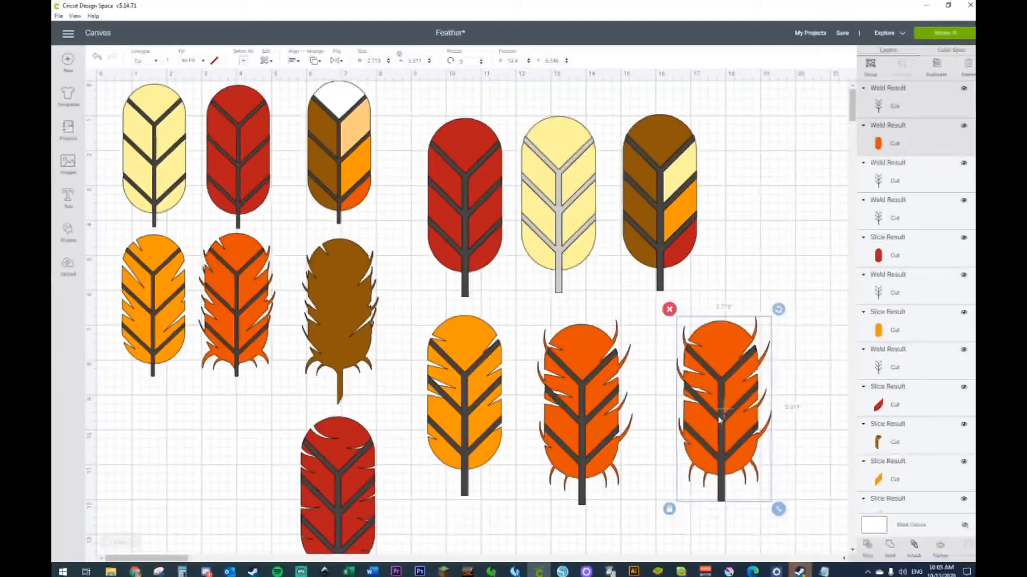
right_click(716, 420)
left_click(740, 507)
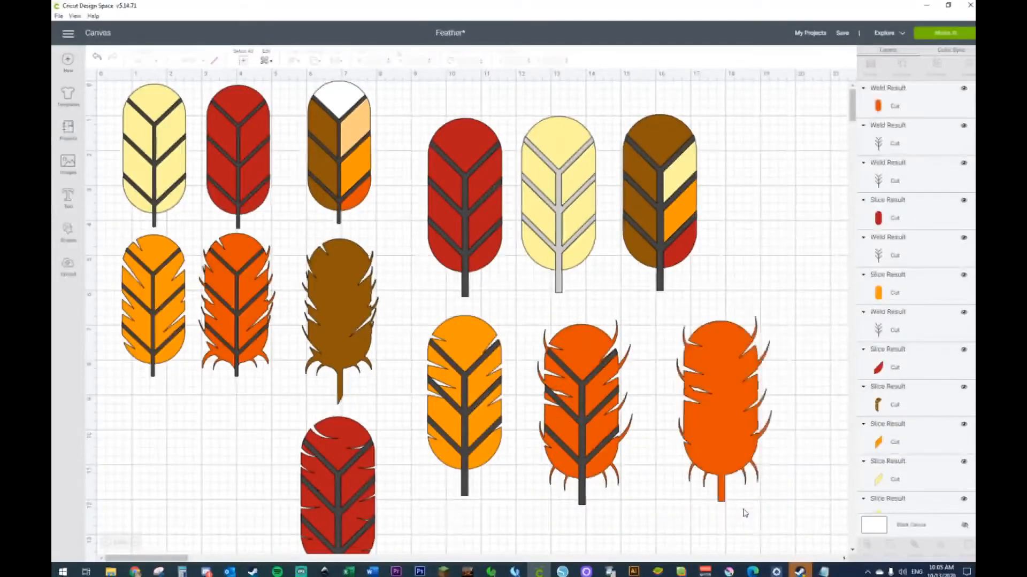
left_click(730, 421)
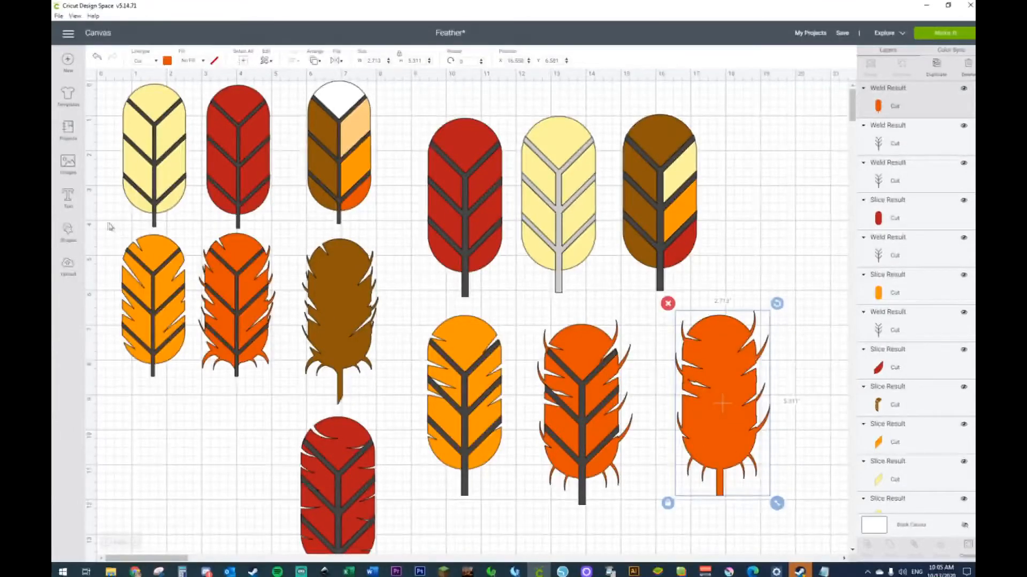
Add a triangle and position its slanted edge over the end of the solid silhouette's quill.
left_click(76, 237)
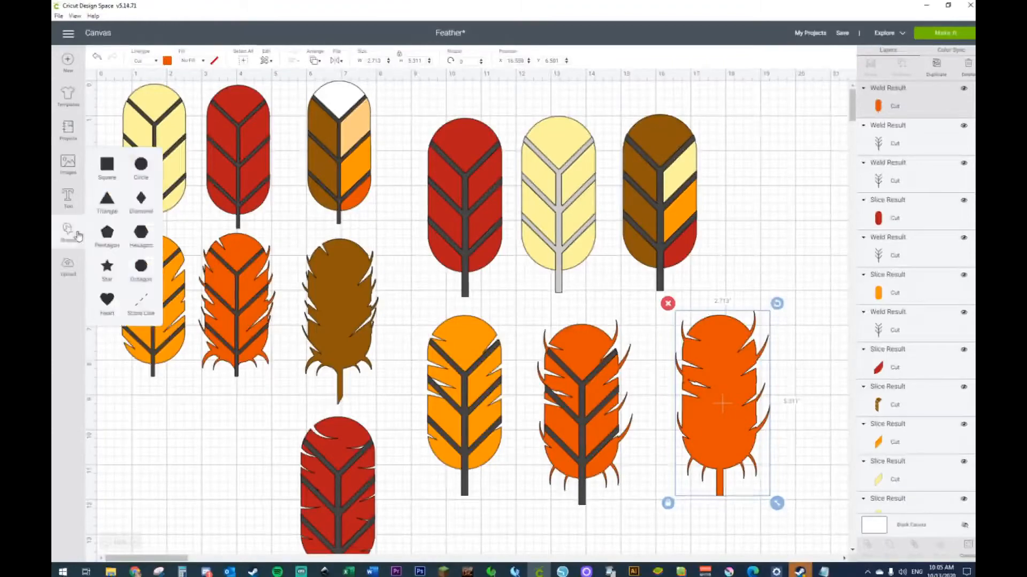
left_click(105, 198)
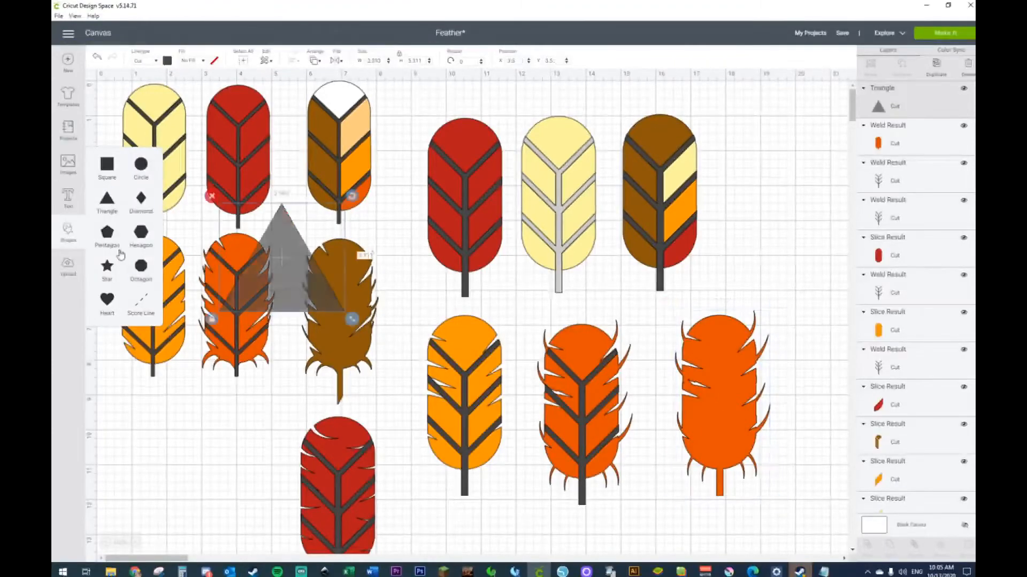
left_click_drag(276, 270, 645, 550)
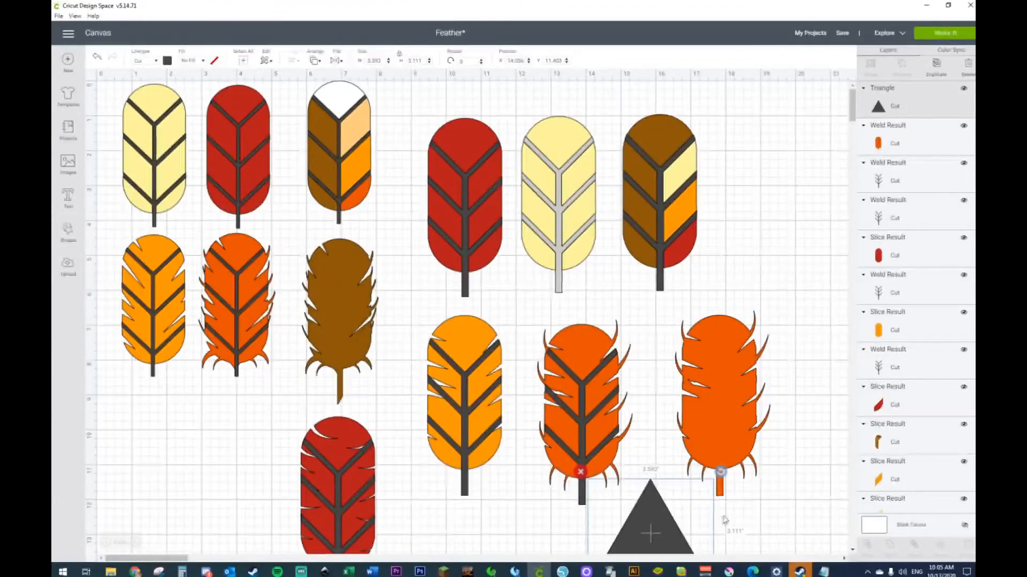
scroll(725, 516, "down", 3)
left_click_drag(654, 431, 722, 415)
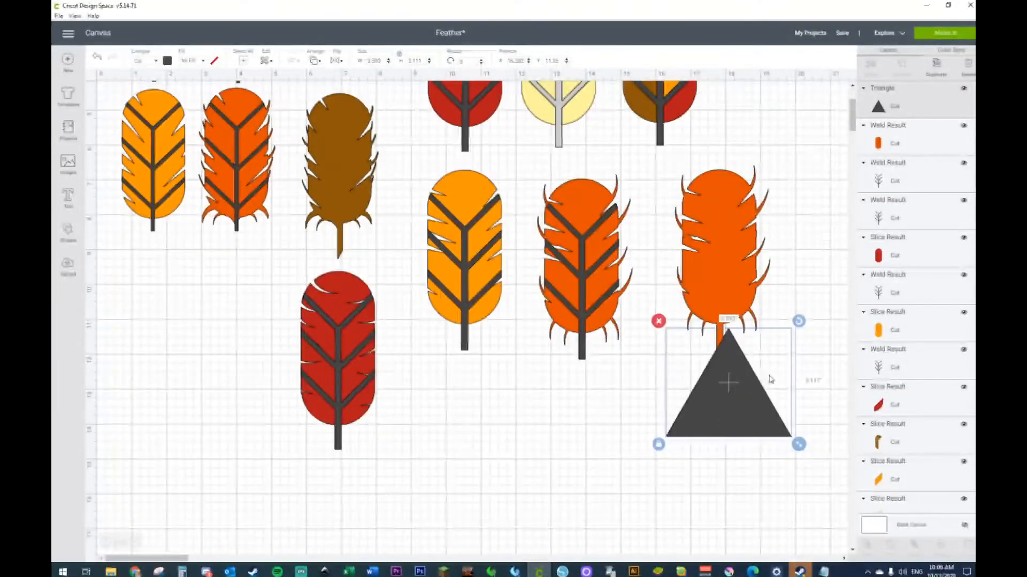
Try welding the triangle to the solid feather silhouette, and undo the weld.
left_click_drag(846, 260, 700, 385)
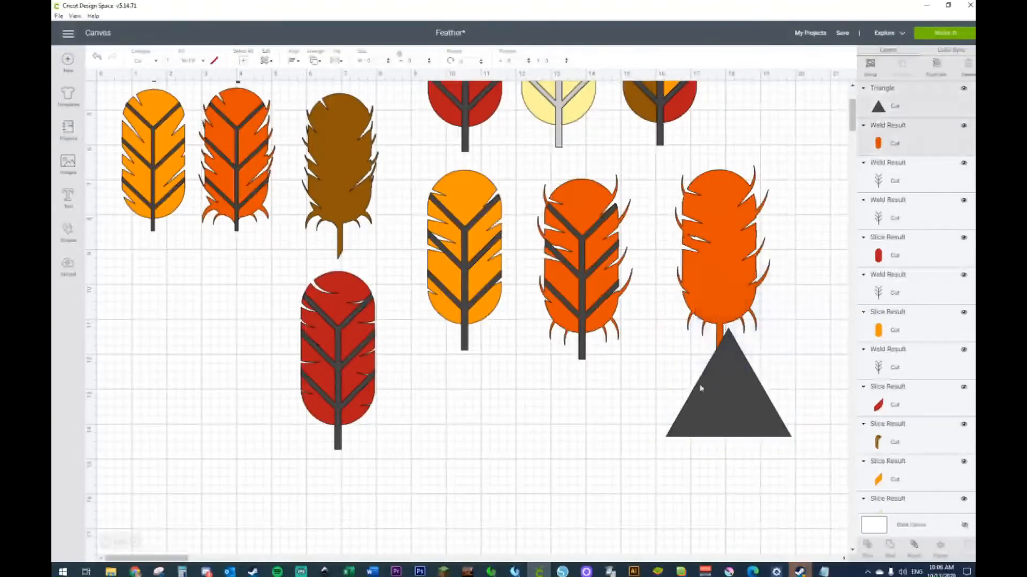
right_click(744, 344)
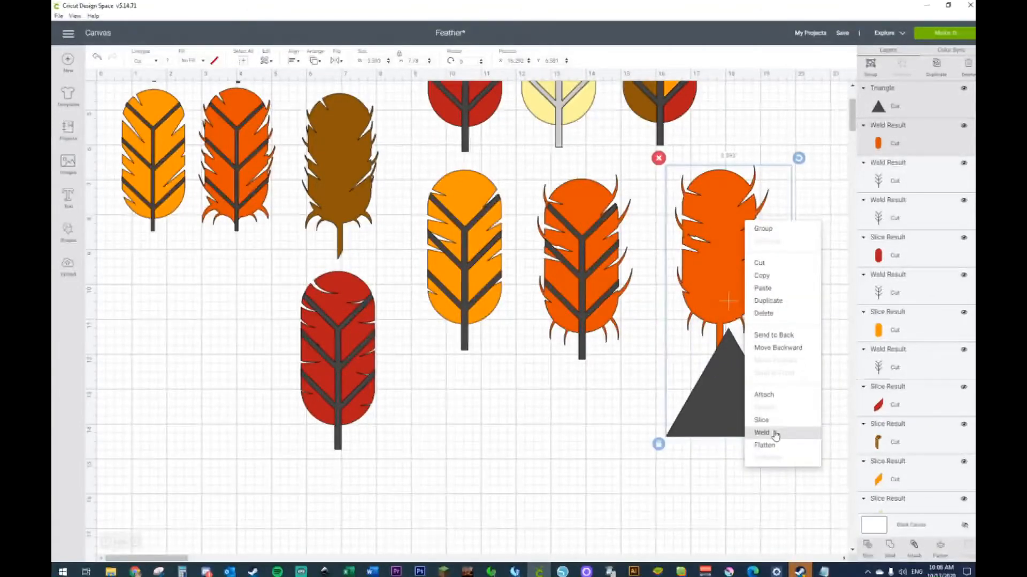
left_click(771, 432)
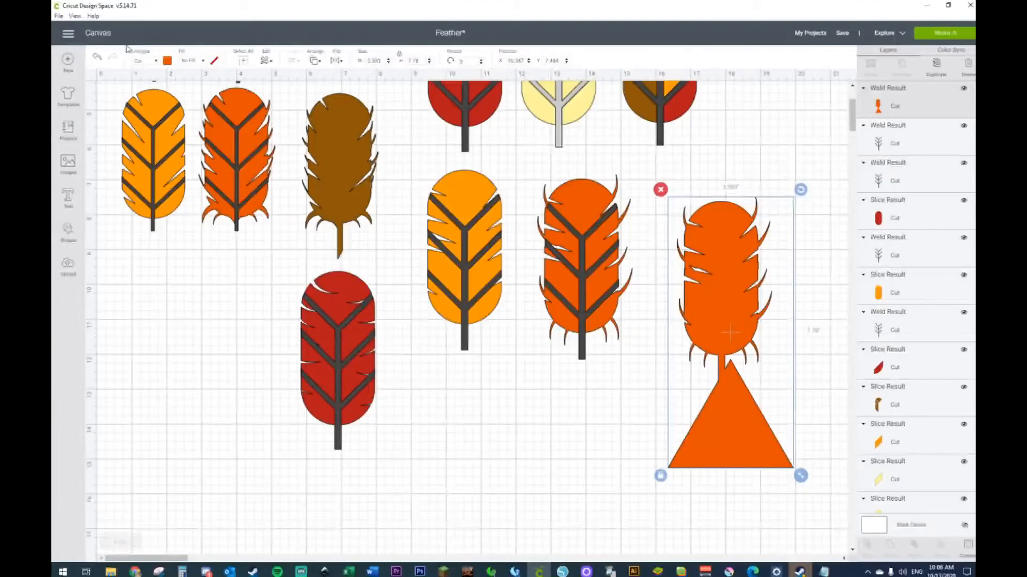
left_click(99, 58)
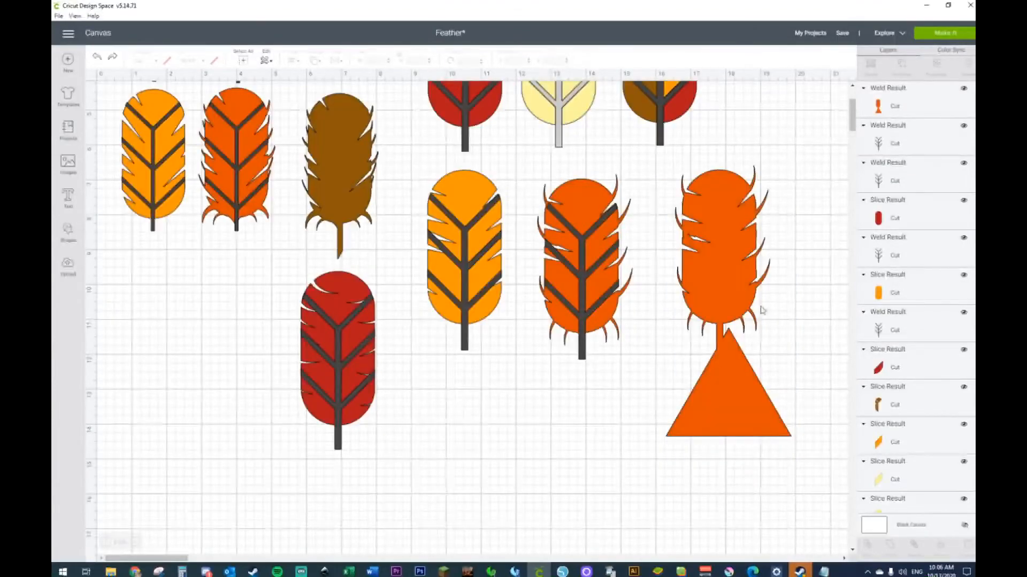
left_click(99, 57)
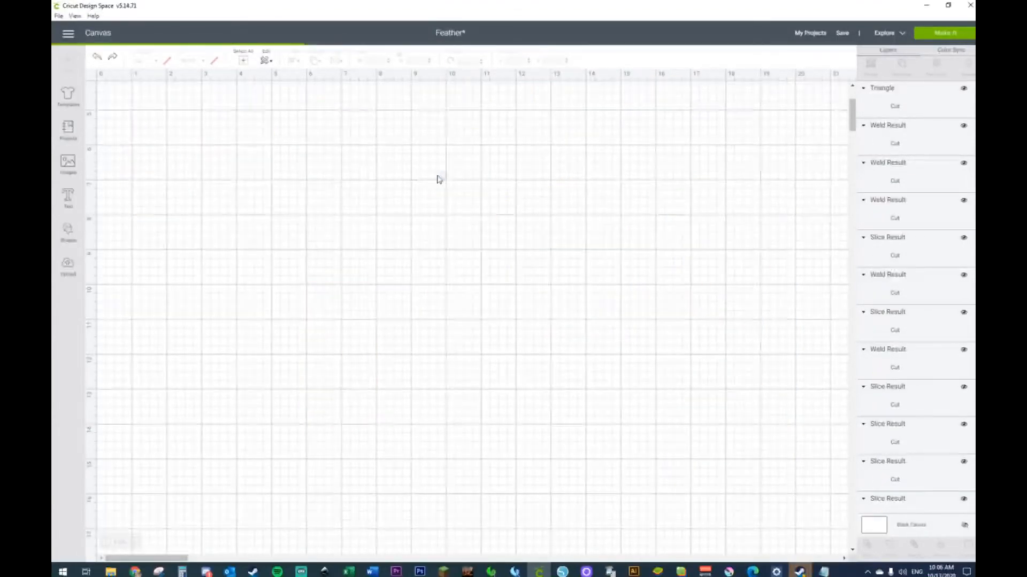
Slice the solid feather silhouette's quill with the overlapping triangle.
left_click_drag(806, 313, 710, 434)
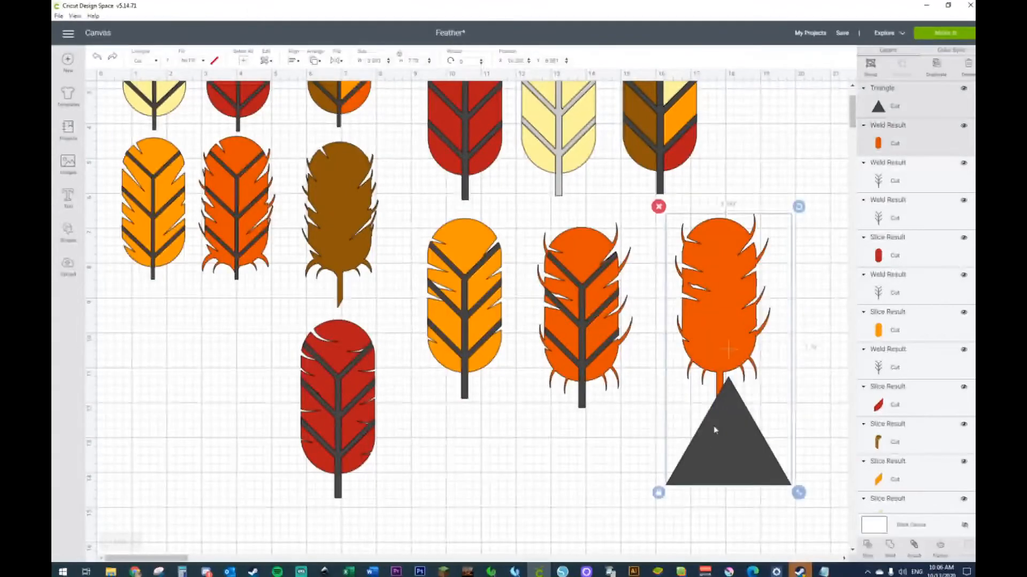
right_click(714, 429)
left_click(732, 505)
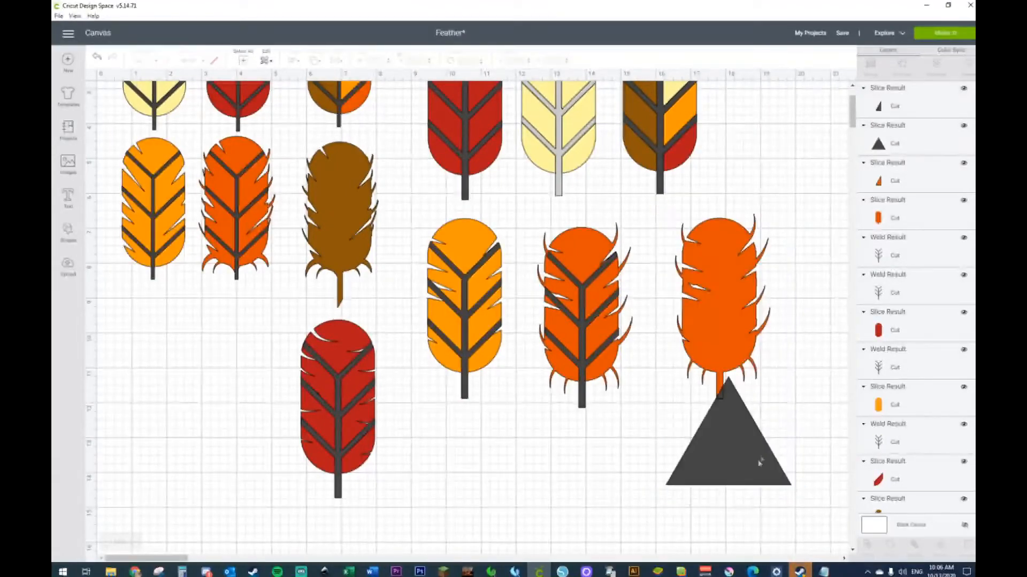
Delete the triangle and leftover slice pieces, and move the trimmed orange silhouette closer to the dark orange frayed feather.
left_click_drag(731, 342, 732, 320)
left_click_drag(747, 437, 691, 491)
left_click_drag(749, 400, 705, 395)
key("Delete")
left_click_drag(743, 442, 663, 511)
key("Delete")
left_click_drag(736, 334, 714, 369)
left_click(691, 498)
scroll(694, 484, "up", 3)
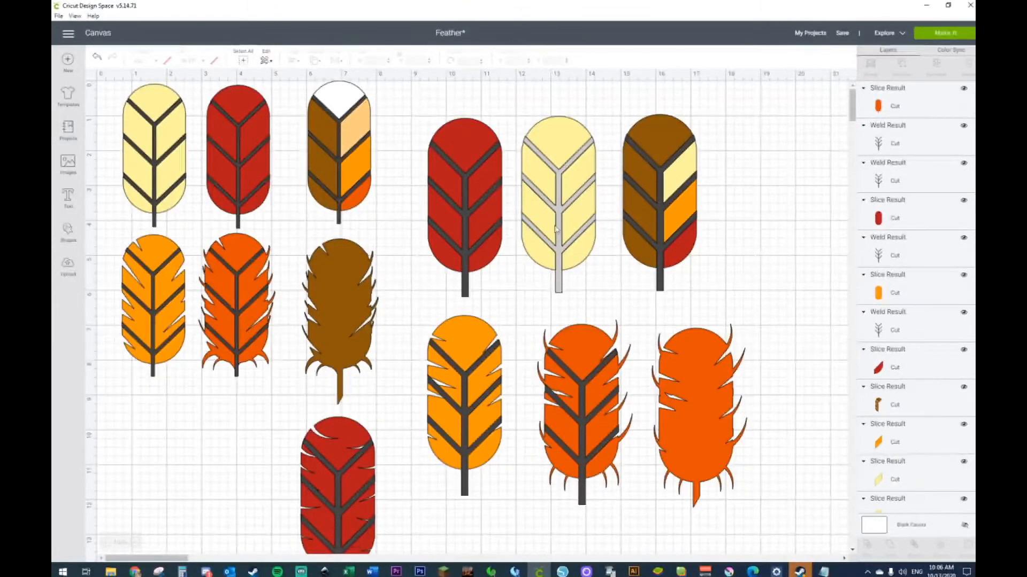
left_click_drag(424, 97, 688, 367)
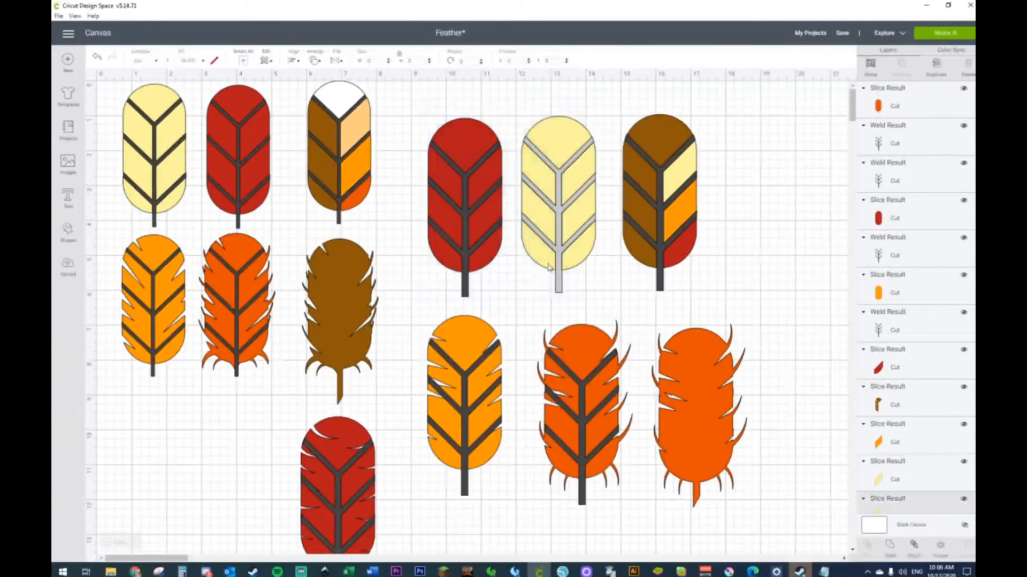
left_click(804, 335)
left_click(722, 410)
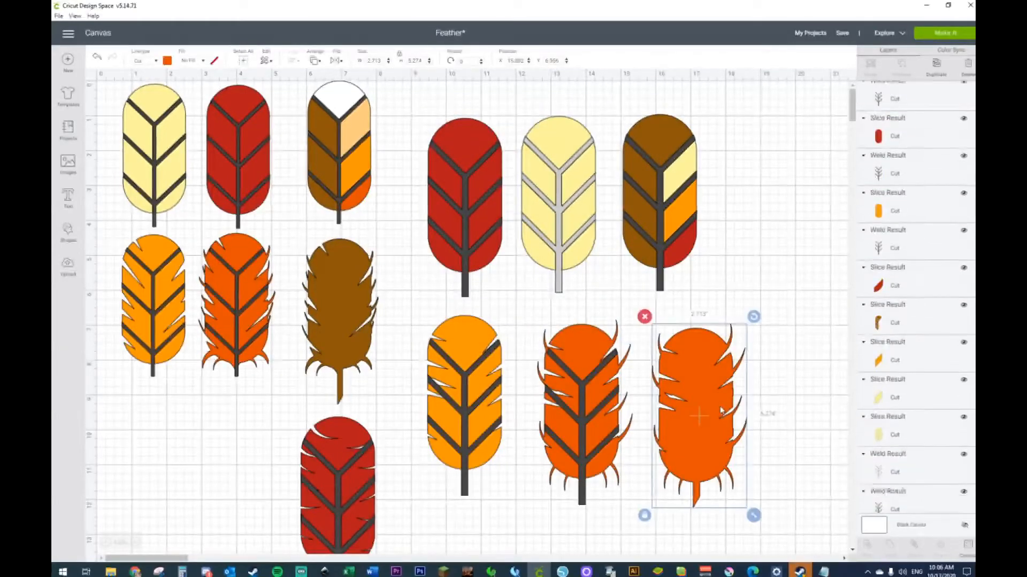
left_click(331, 285)
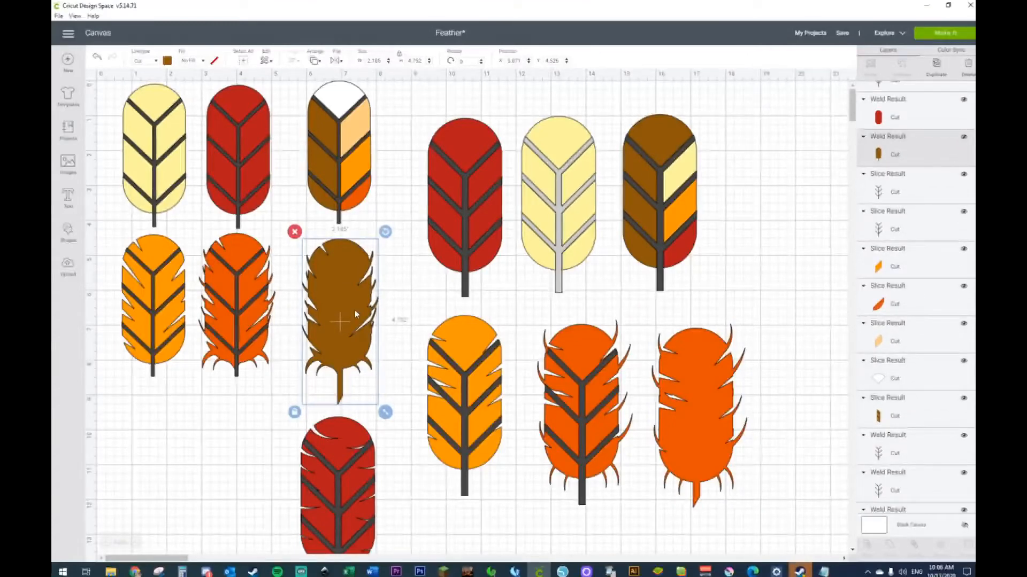
left_click(678, 417)
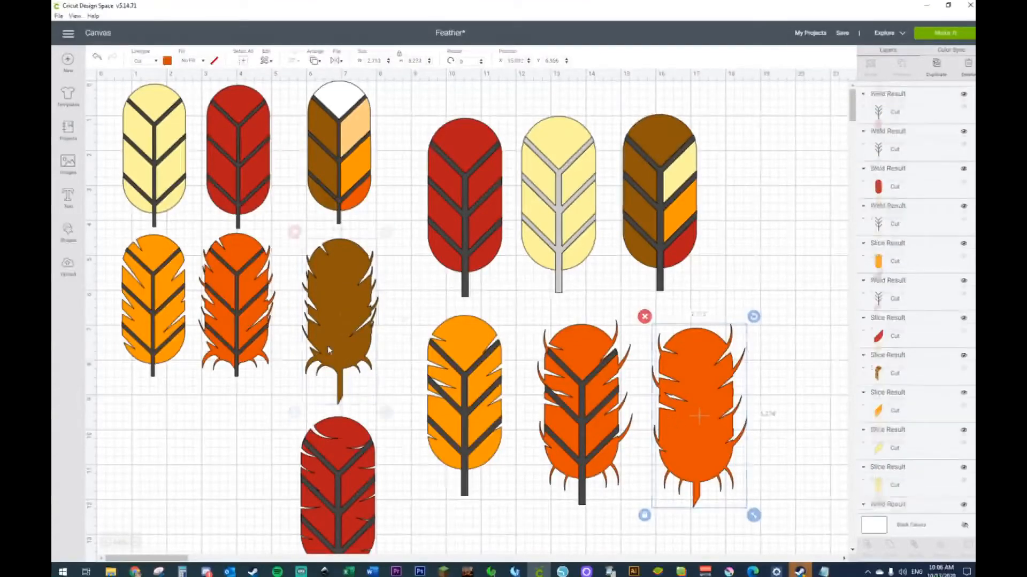
left_click(327, 345)
Delete every feather from the canvas except the solid brown silhouette.
left_click_drag(98, 85, 701, 231)
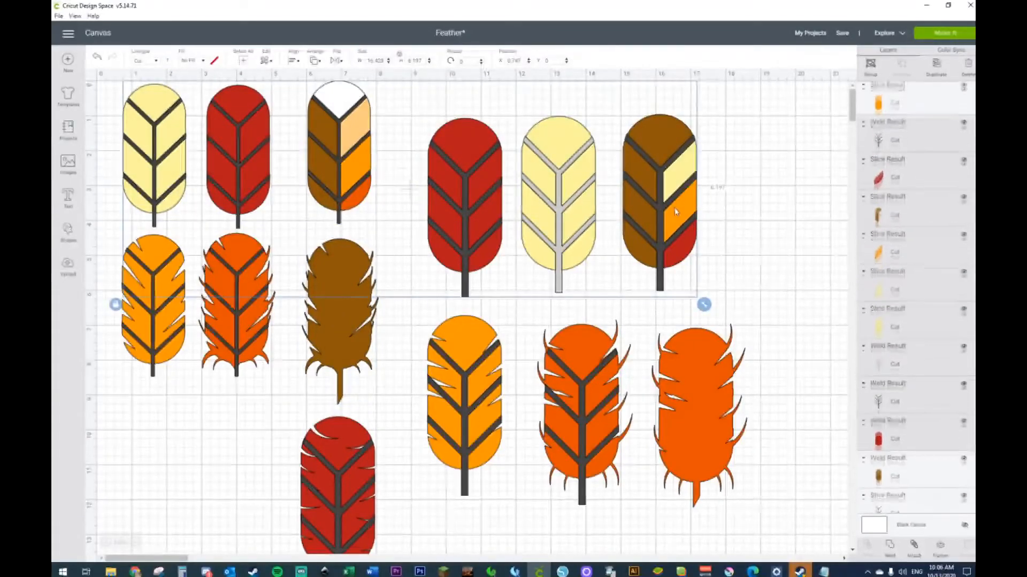
key("Delete")
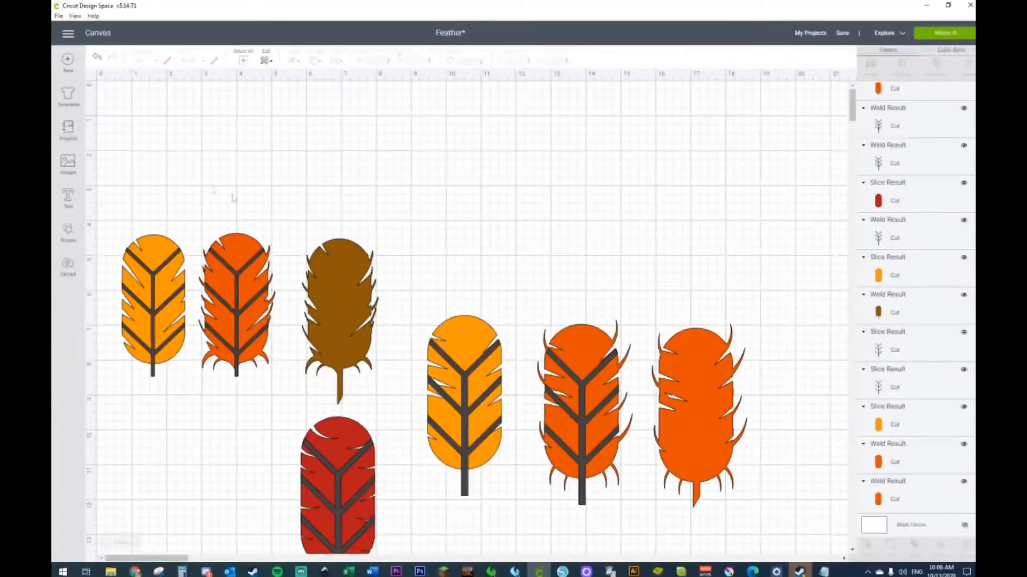
left_click_drag(116, 194, 253, 418)
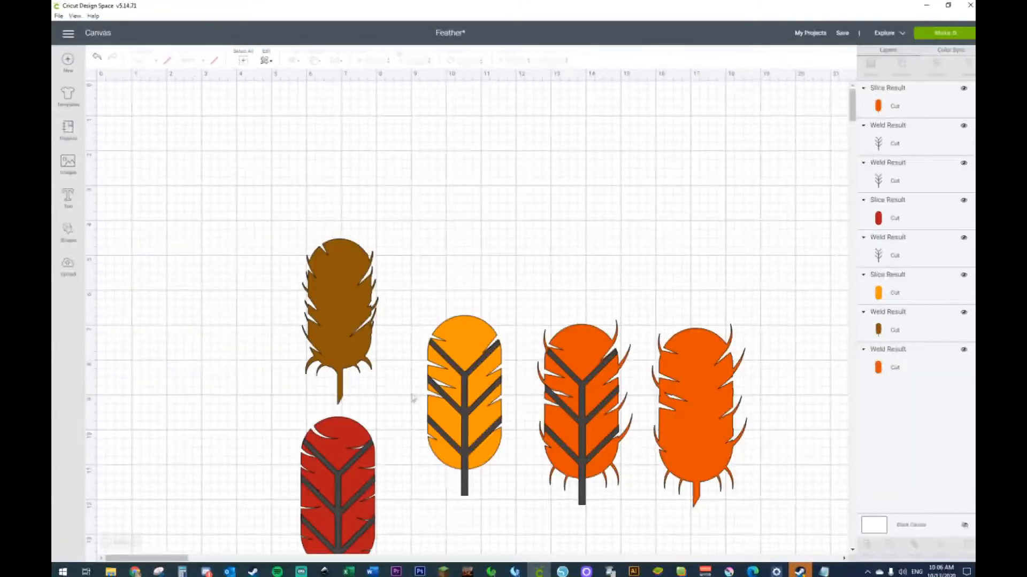
left_click_drag(421, 288, 804, 548)
key("Delete")
left_click_drag(415, 435, 284, 533)
key("Delete")
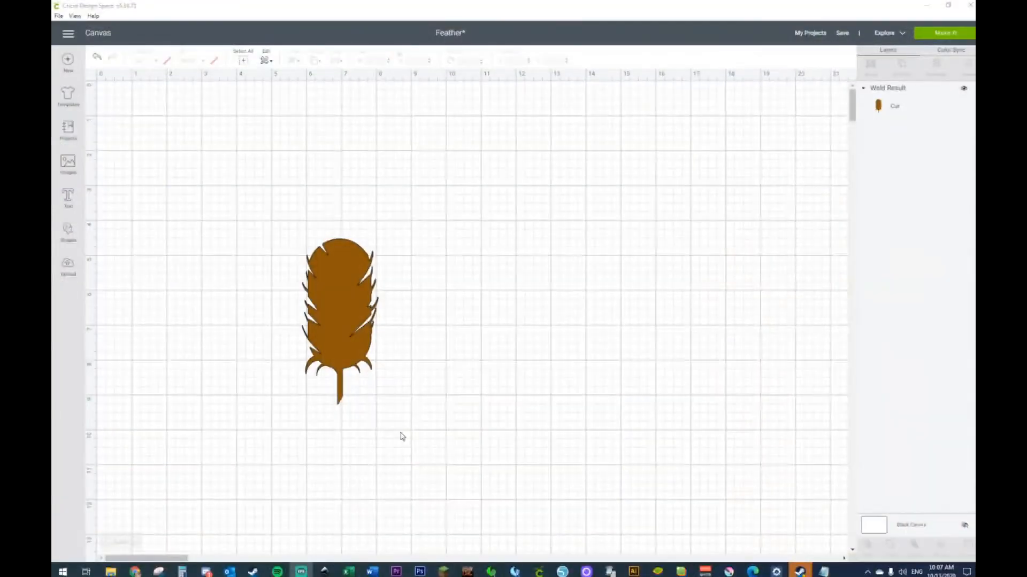
Move the brown feather aside and add a circle about 5.78 inches across to its right.
left_click_drag(323, 301, 233, 341)
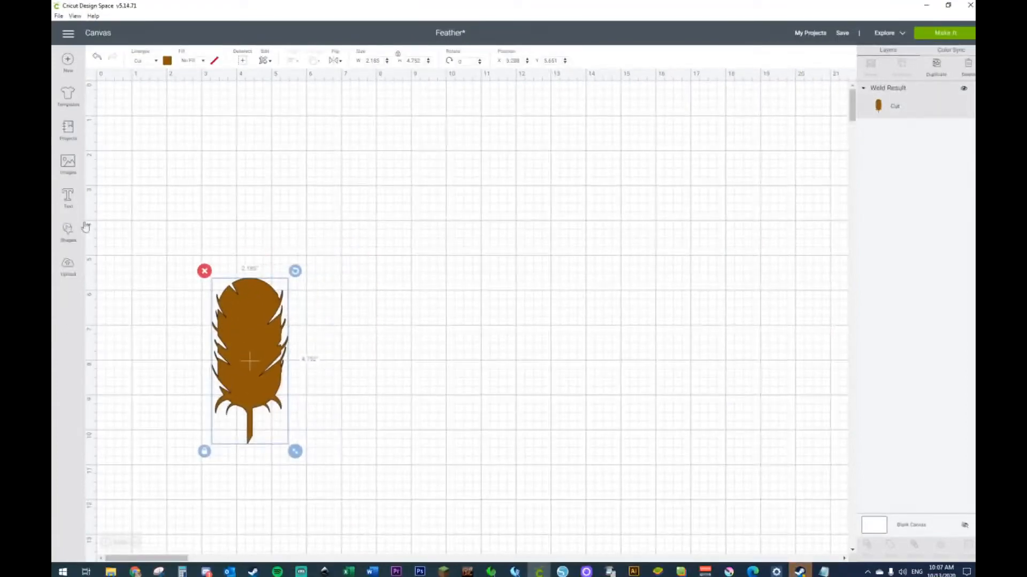
left_click(68, 233)
left_click(144, 174)
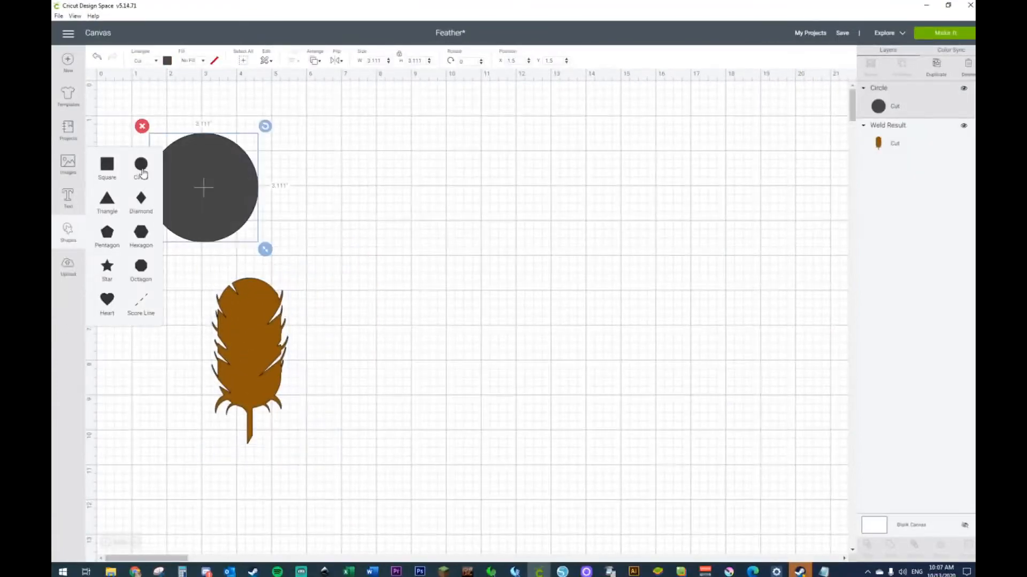
left_click_drag(249, 209, 513, 214)
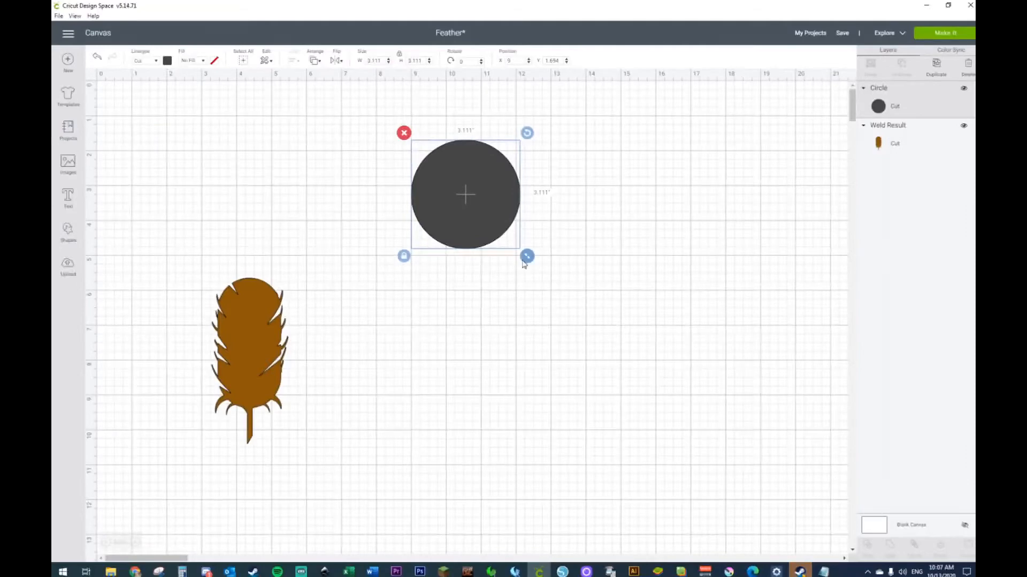
left_click_drag(527, 254, 546, 276)
left_click_drag(552, 316, 616, 391)
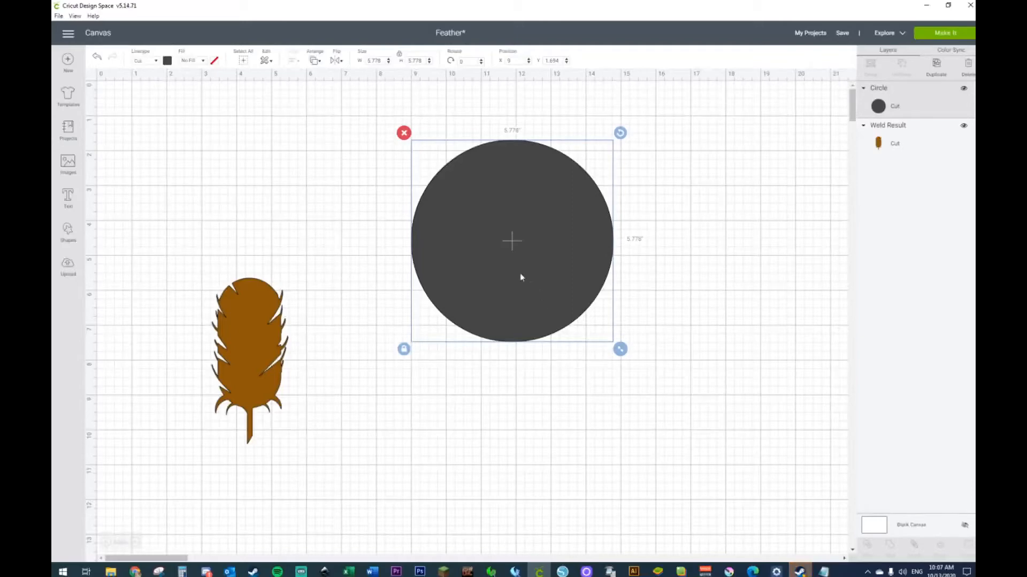
Duplicate the circle, shrink the copy to about 4.89 inches, and center both circles on each other.
key("ctrl+d")
left_click_drag(643, 374, 612, 346)
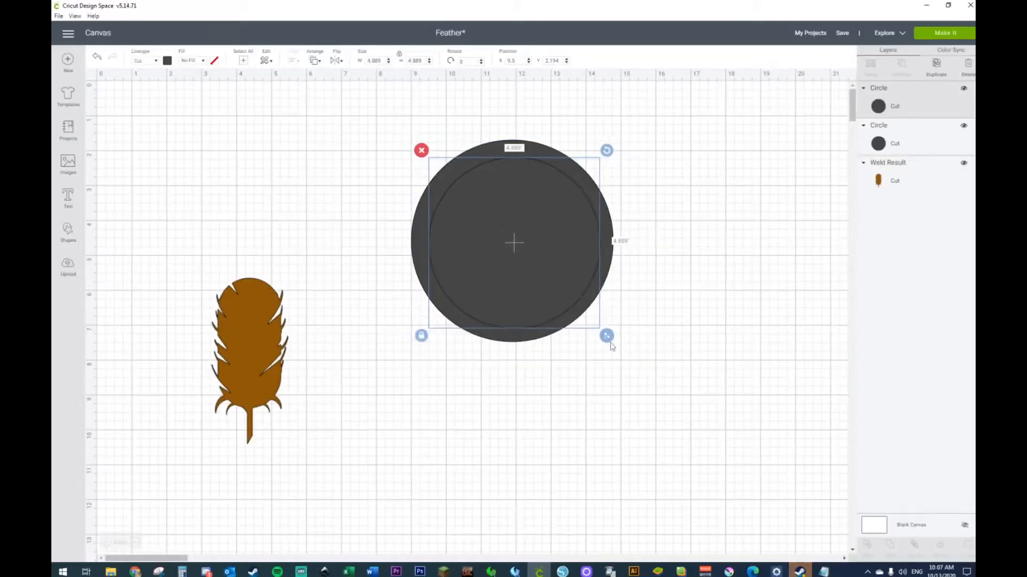
left_click_drag(521, 236, 521, 229)
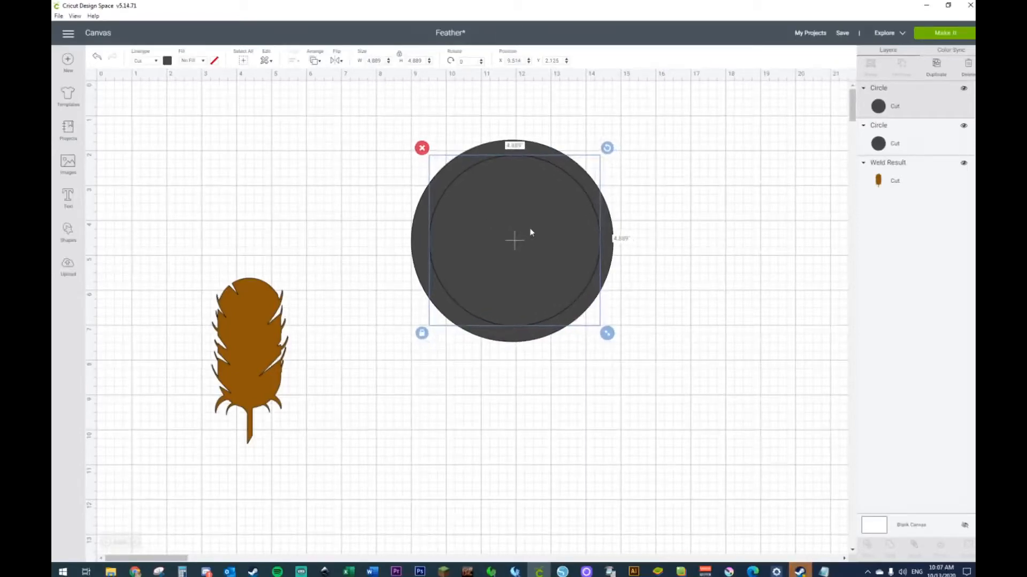
left_click(488, 335, "shift")
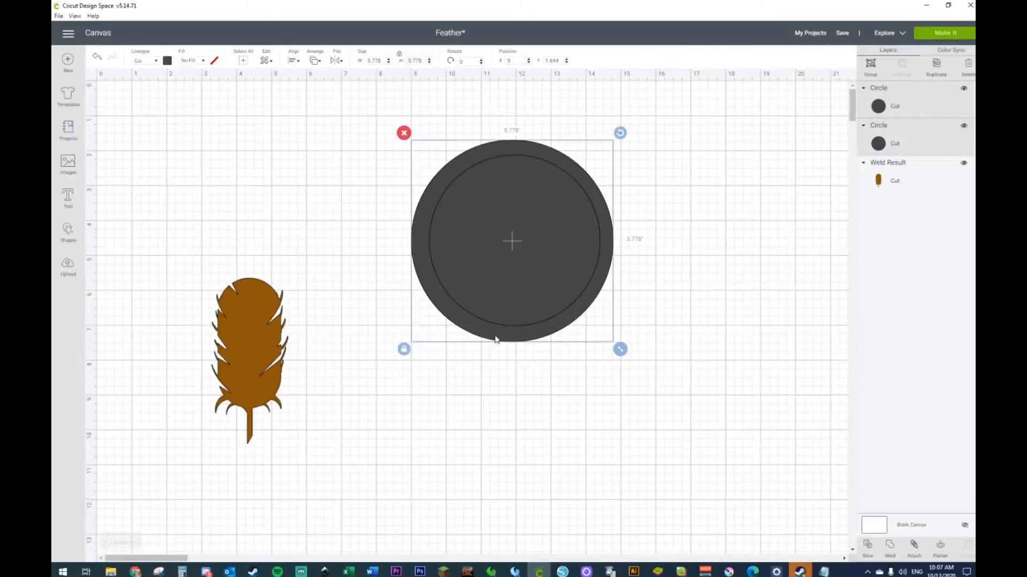
left_click(297, 65)
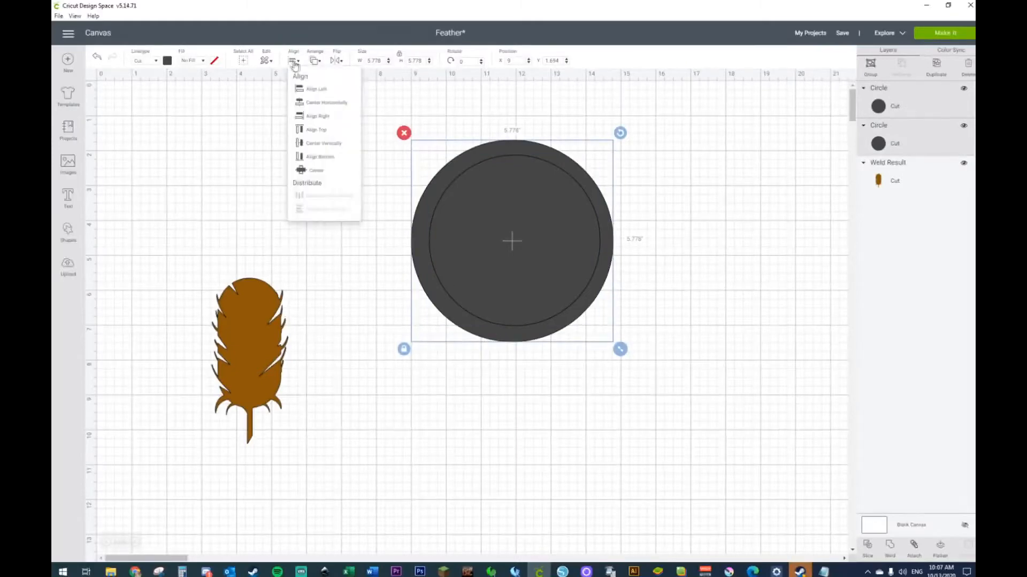
left_click(329, 177)
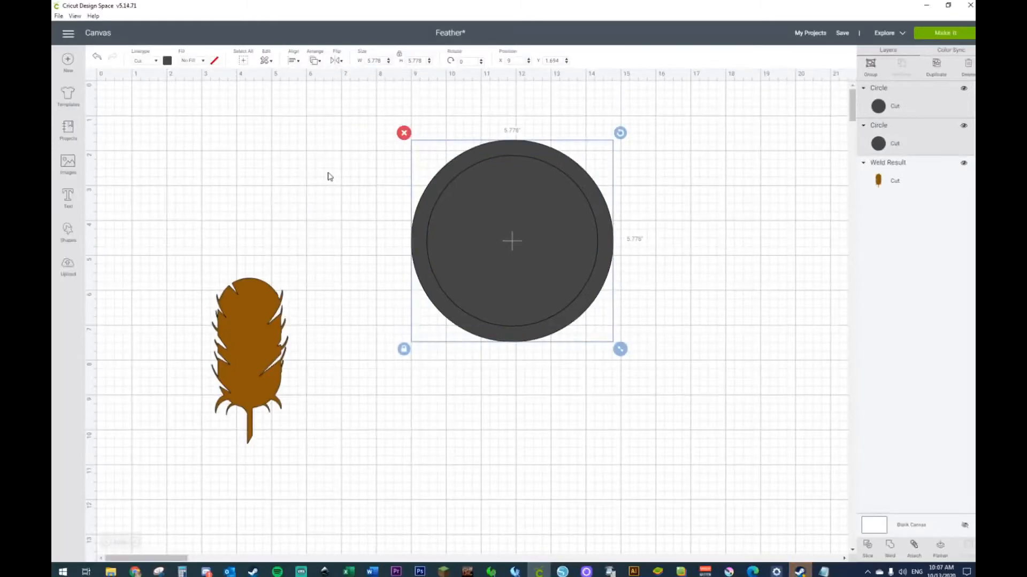
Slice the two circles, delete the leftover discs, and place the remaining ring to the upper right of the feather.
right_click(544, 235)
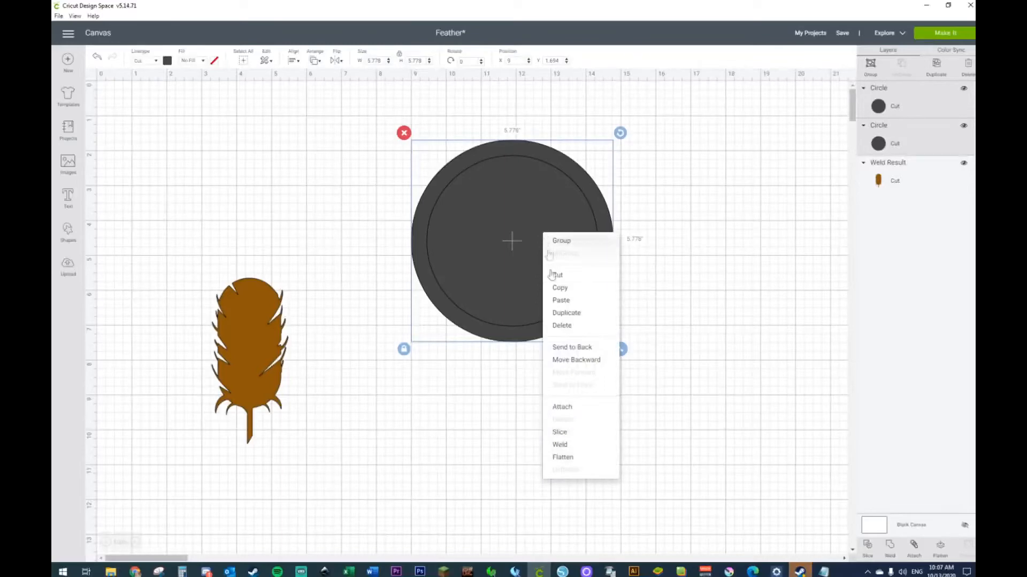
left_click(558, 433)
left_click_drag(424, 287, 287, 335)
left_click_drag(657, 169, 527, 264)
key("Delete")
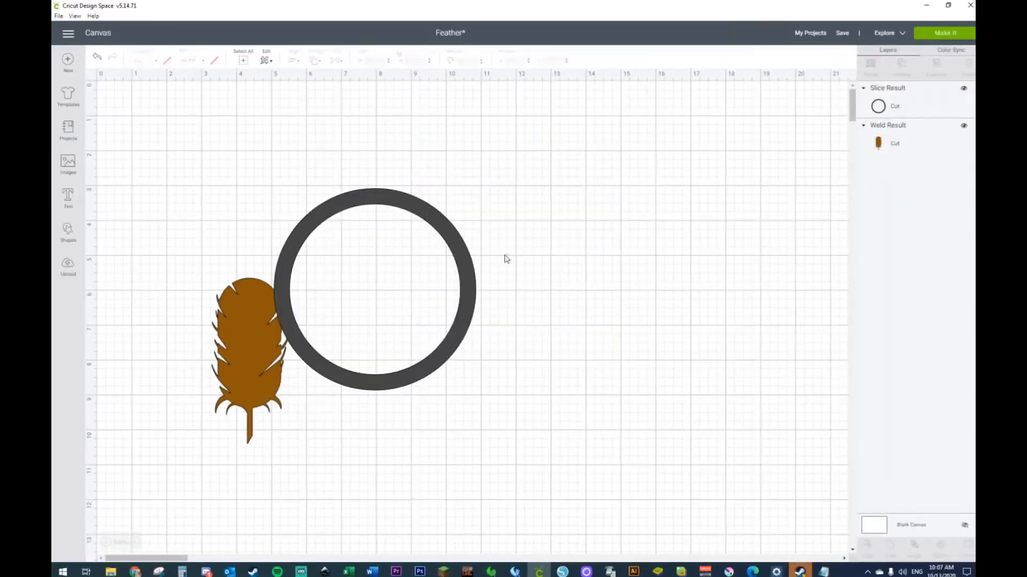
left_click_drag(465, 273, 603, 209)
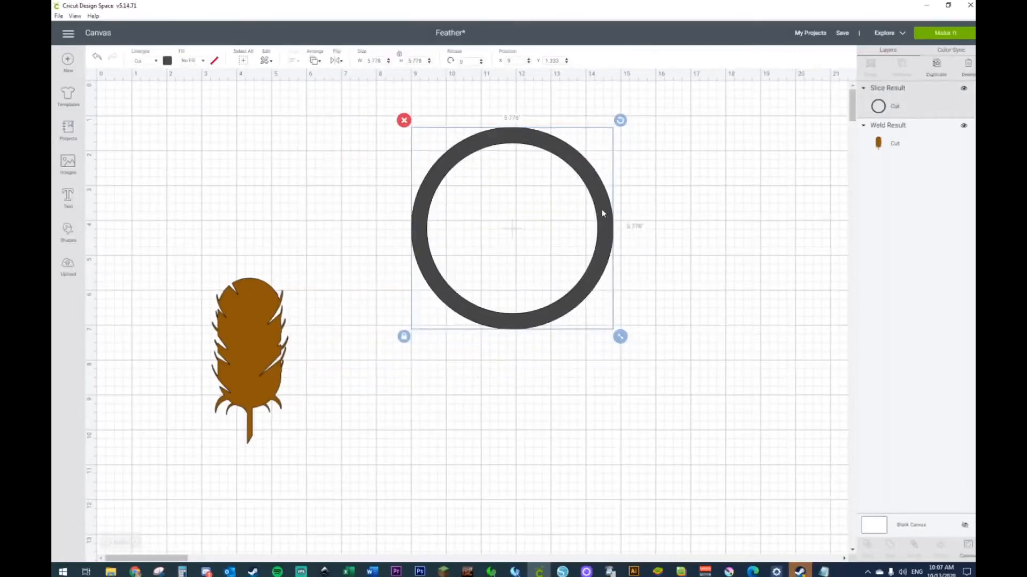
key("ctrl+c")
key("ctrl+v")
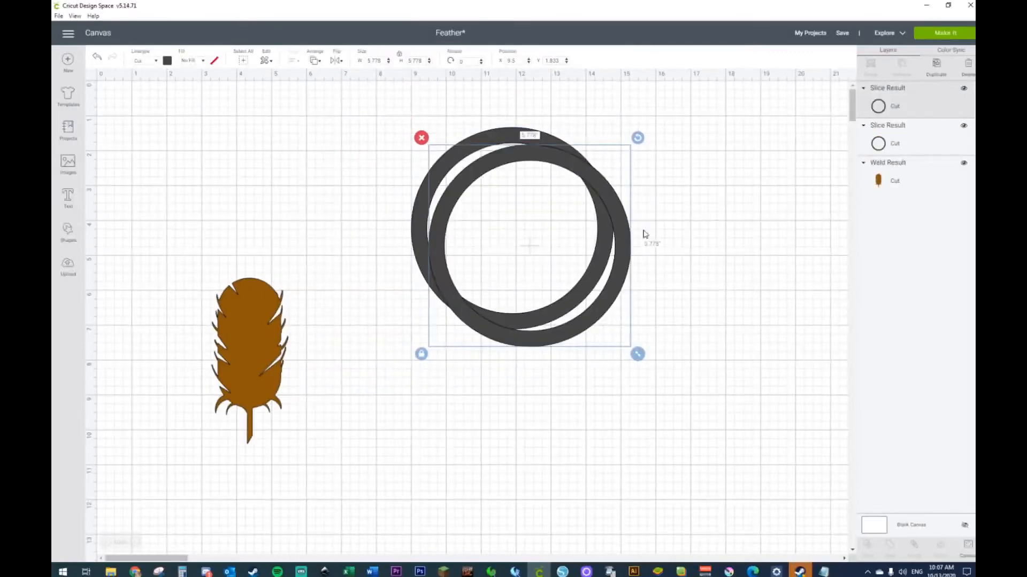
left_click_drag(628, 243, 771, 249)
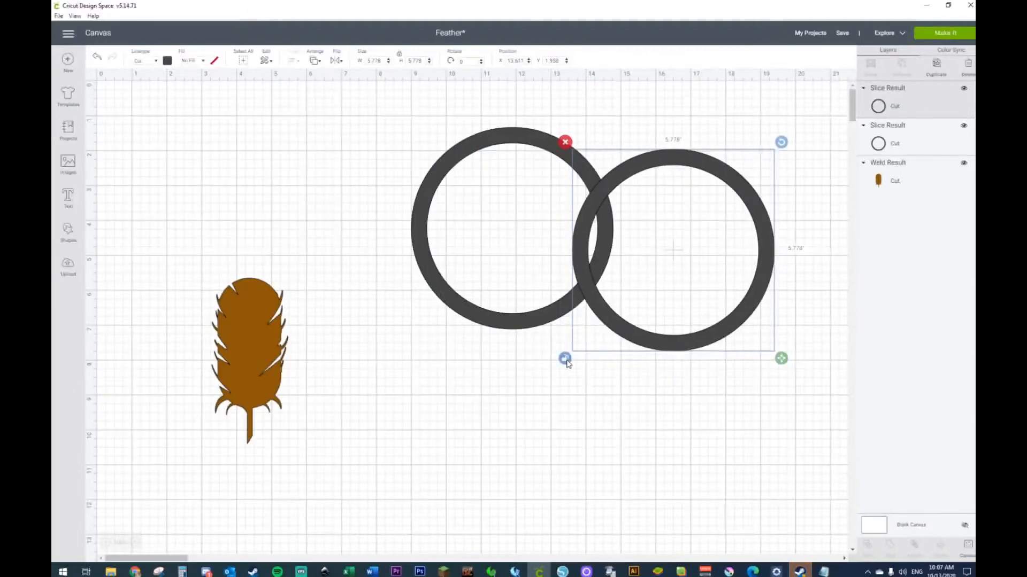
left_click_drag(791, 360, 717, 364)
left_click(735, 314)
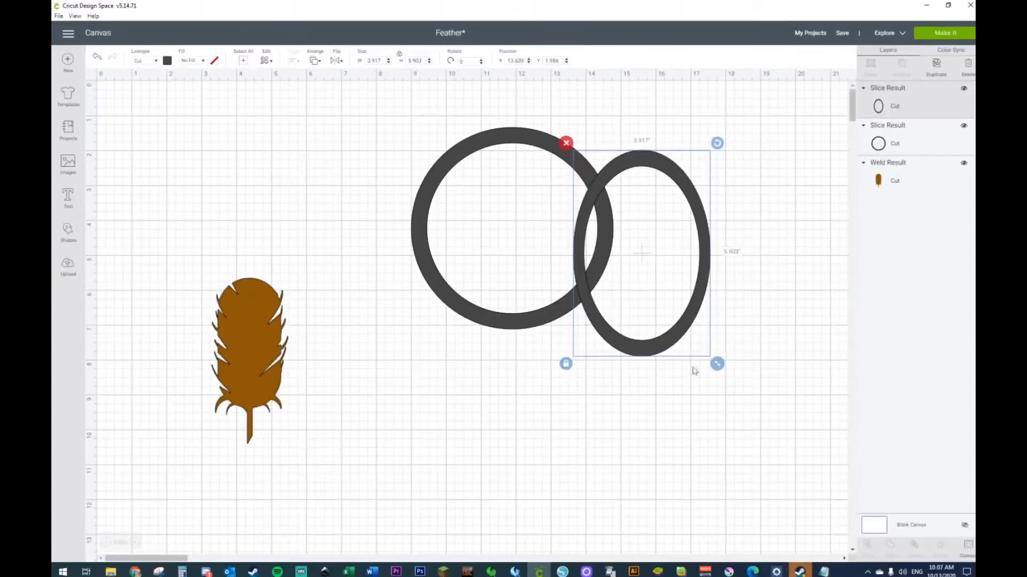
left_click_drag(717, 364, 721, 334)
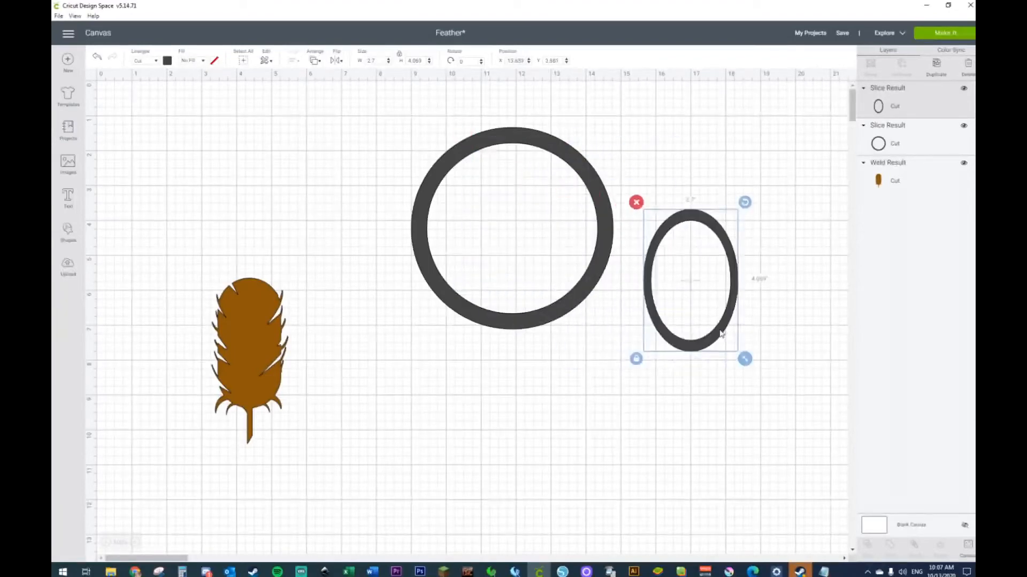
key("Delete")
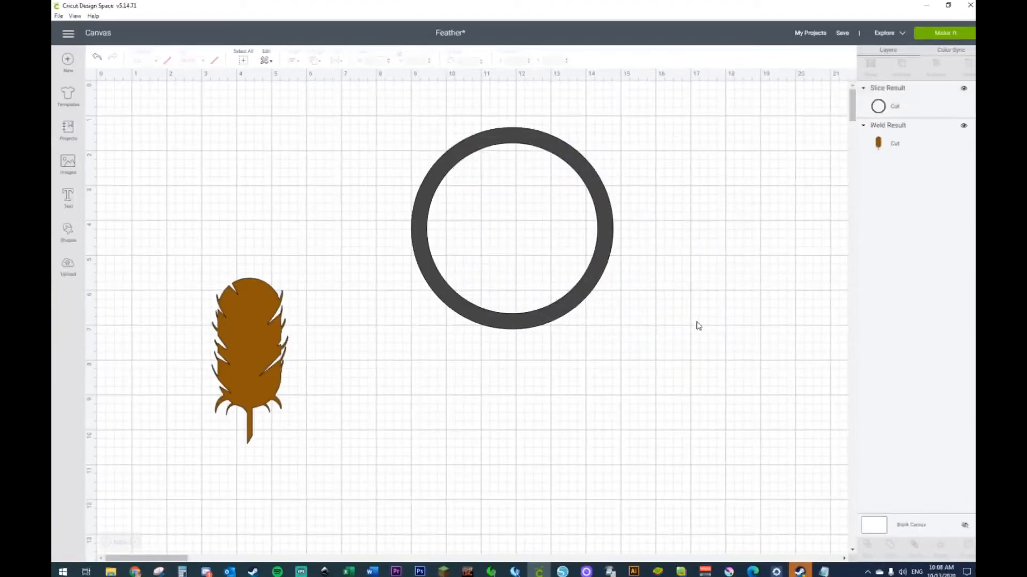
Add a circle beside the ring and reshape it into an upright oval about 2.15 by 4.1 inches.
left_click(69, 233)
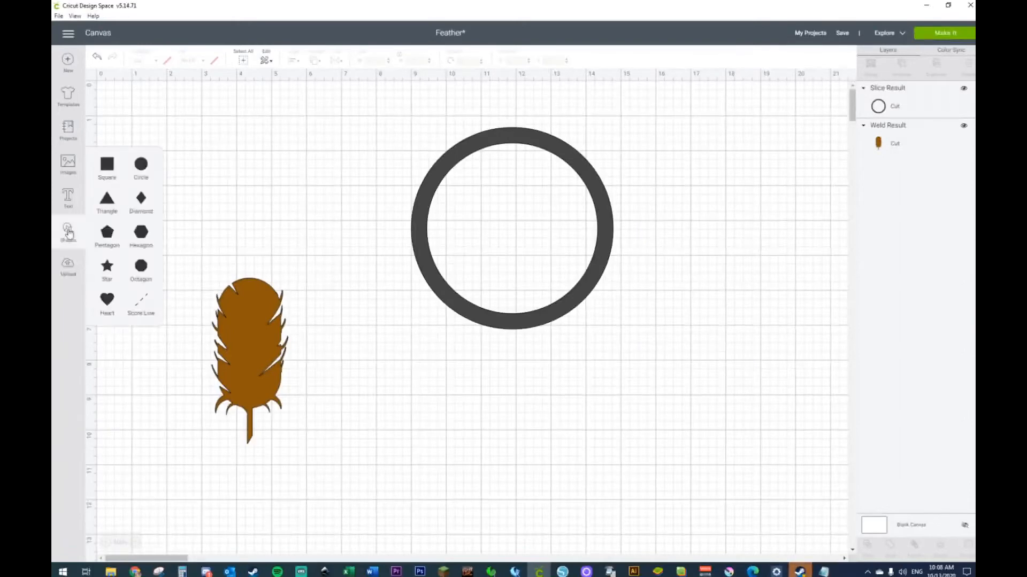
left_click(147, 170)
left_click_drag(220, 204, 664, 314)
left_click(603, 377)
left_click_drag(726, 377, 685, 395)
Fit the smaller oval copy inside the larger oval at about 1.5 by 3.25 inches and center the two.
left_click_drag(657, 336, 652, 338)
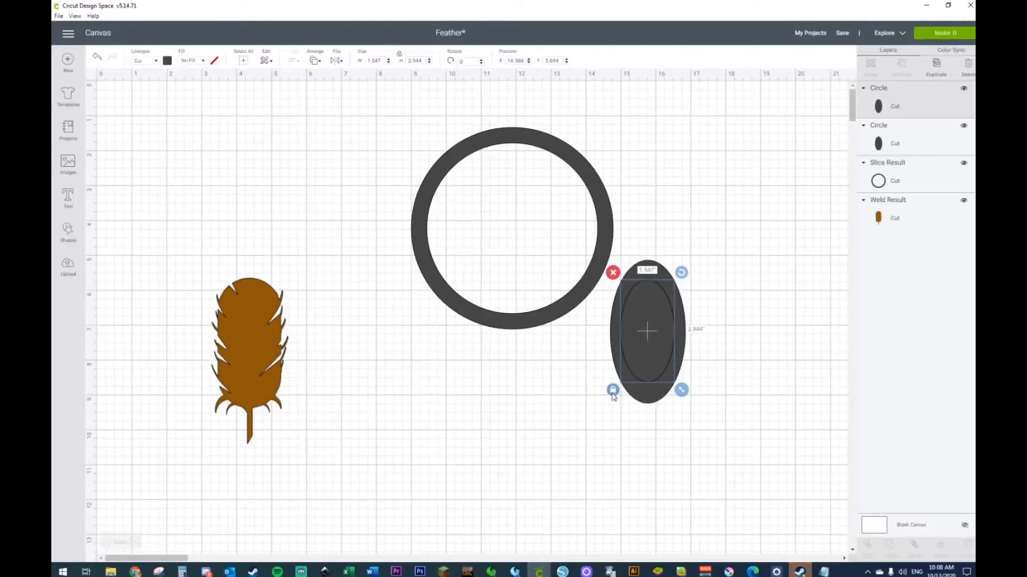
left_click_drag(681, 393, 681, 401)
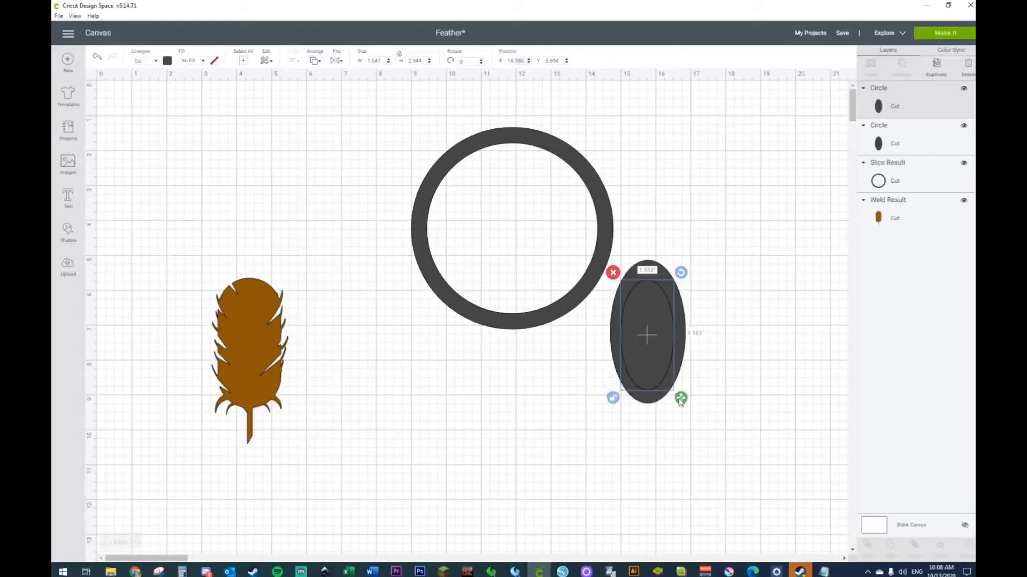
left_click_drag(649, 342, 650, 339)
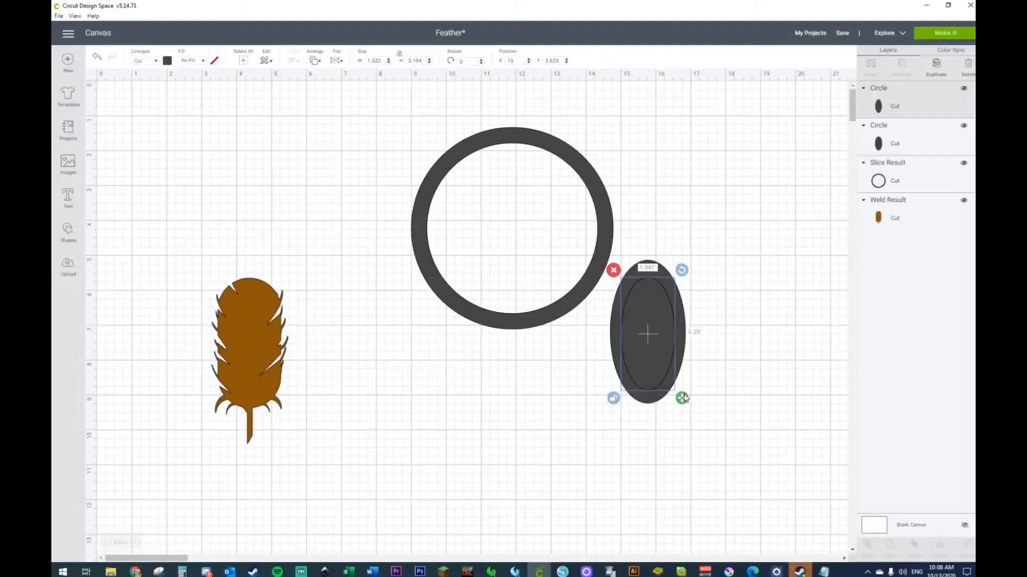
left_click_drag(710, 305, 675, 356)
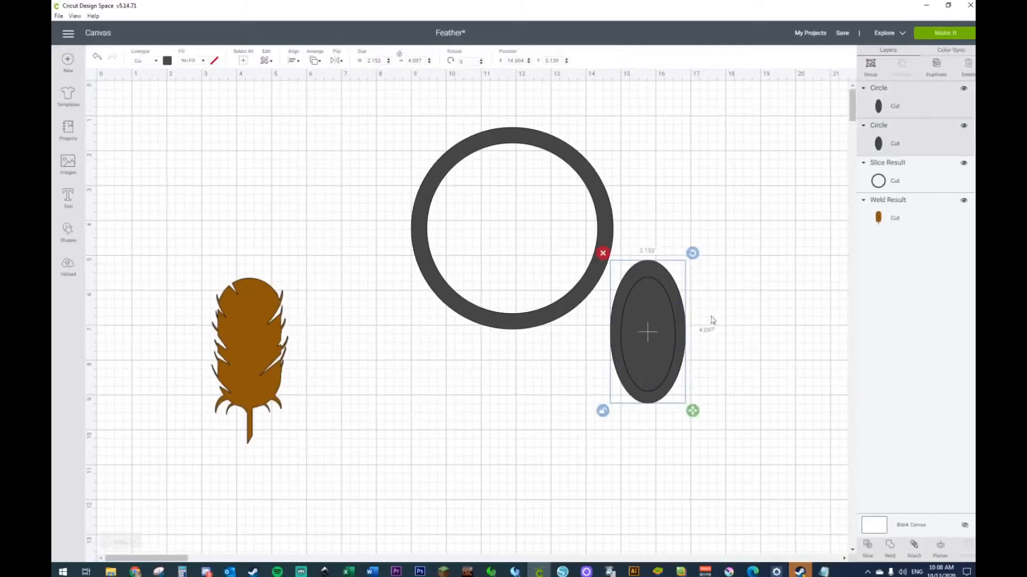
left_click(296, 60)
left_click(314, 171)
Slice the two ovals and delete the leftover solid pieces, keeping only the oval ring.
right_click(650, 364)
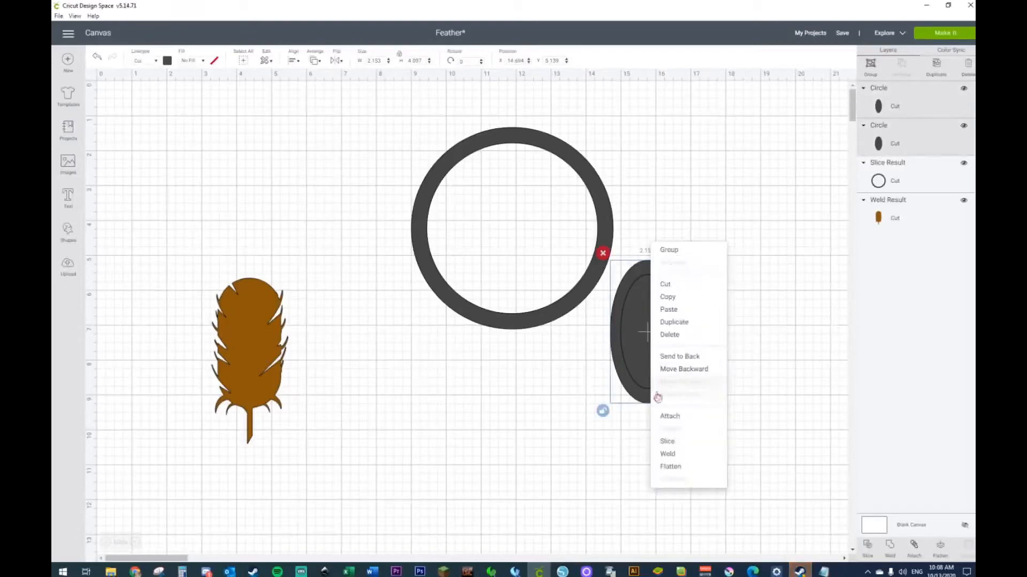
left_click(678, 442)
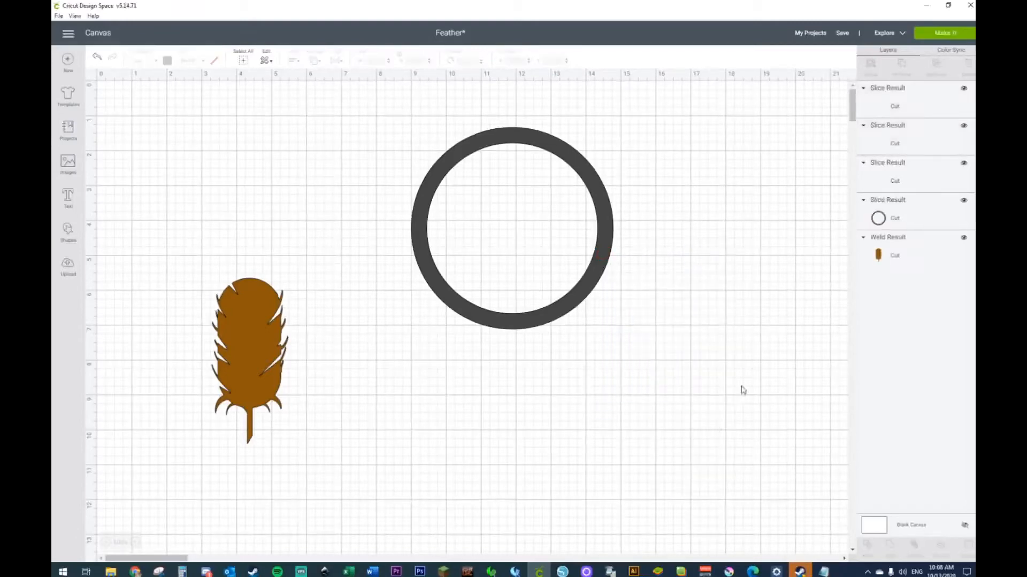
left_click_drag(686, 334, 799, 331)
left_click_drag(689, 276, 623, 378)
key("Delete")
Shrink the oval ring to about 1.4 by 2.7 inches and stack it with a duplicate vertically inside the large ring.
left_click(743, 373)
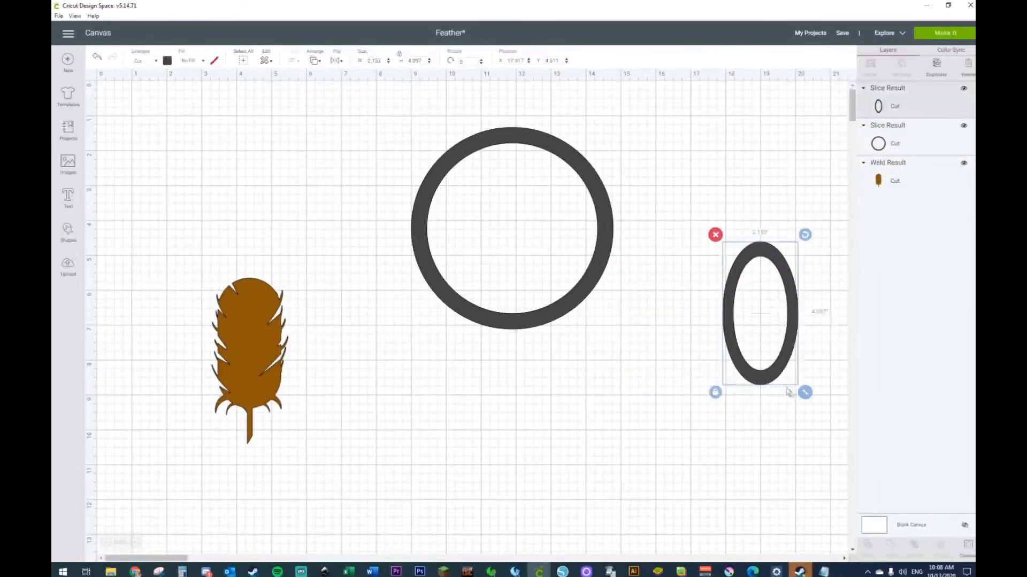
left_click_drag(802, 399, 519, 321)
key("ctrl+d")
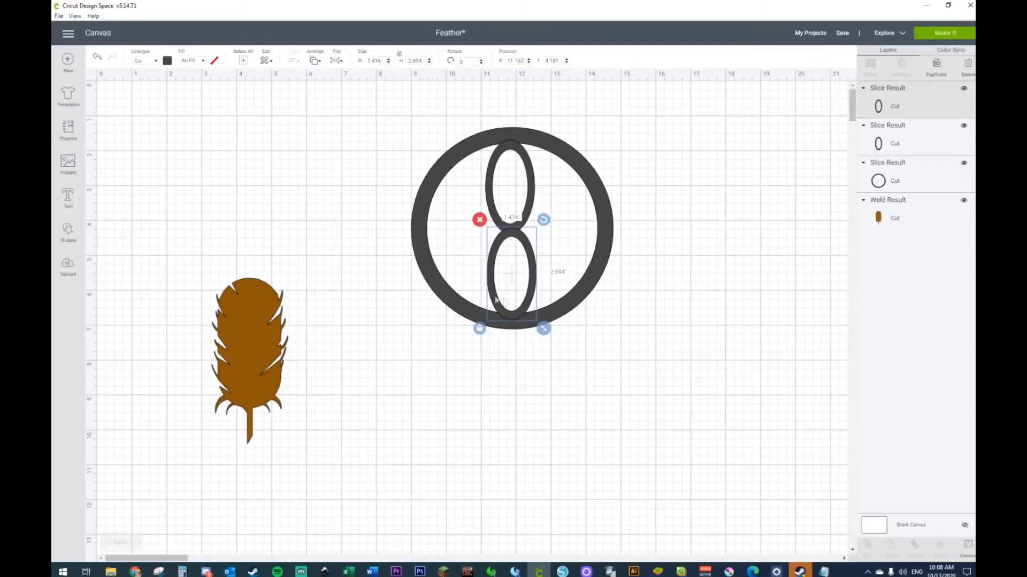
Center the two stacked oval rings horizontally on each other and weld them into one figure-eight shape.
left_click(467, 205)
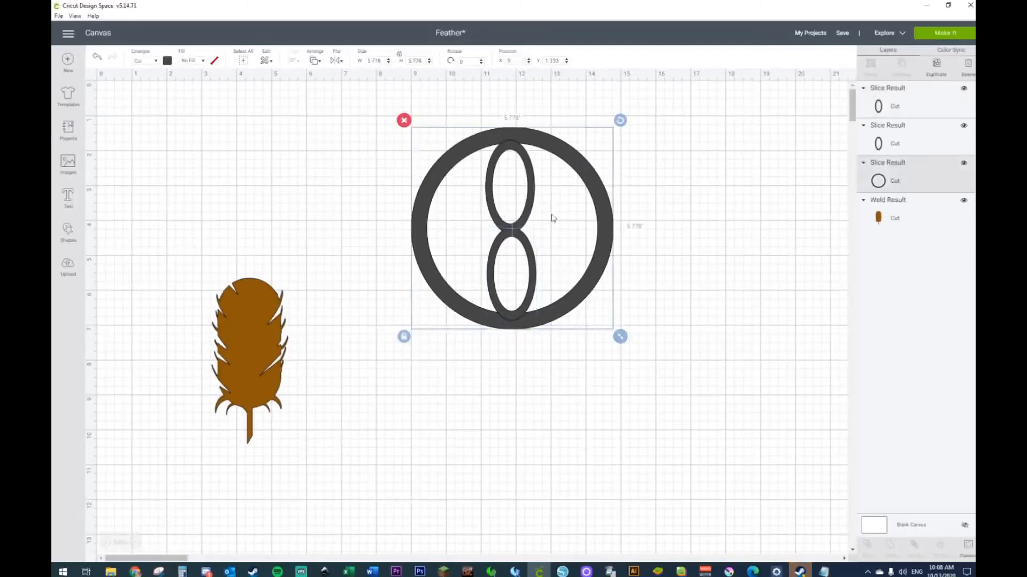
left_click_drag(600, 195, 756, 219)
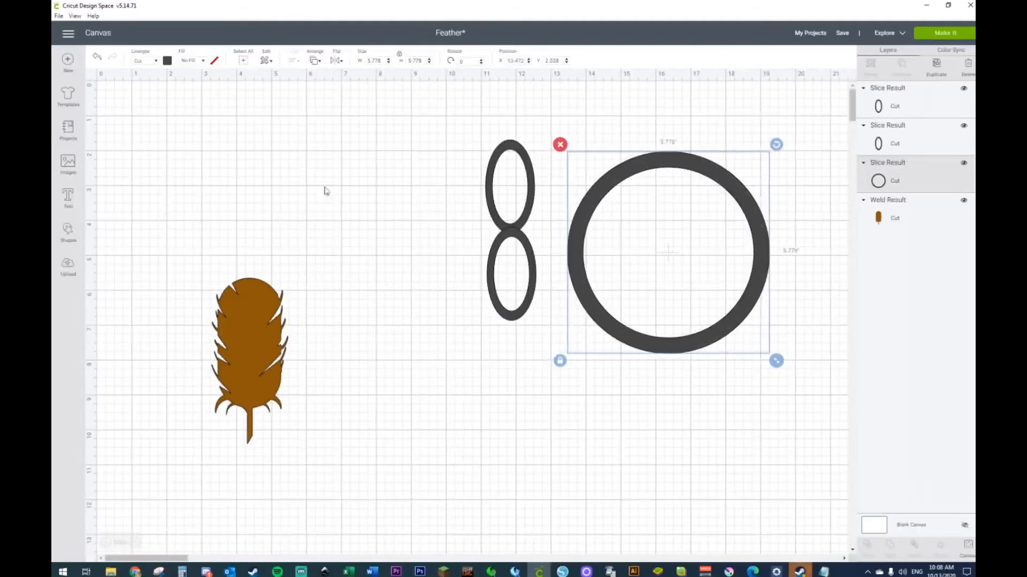
left_click_drag(471, 160, 497, 230)
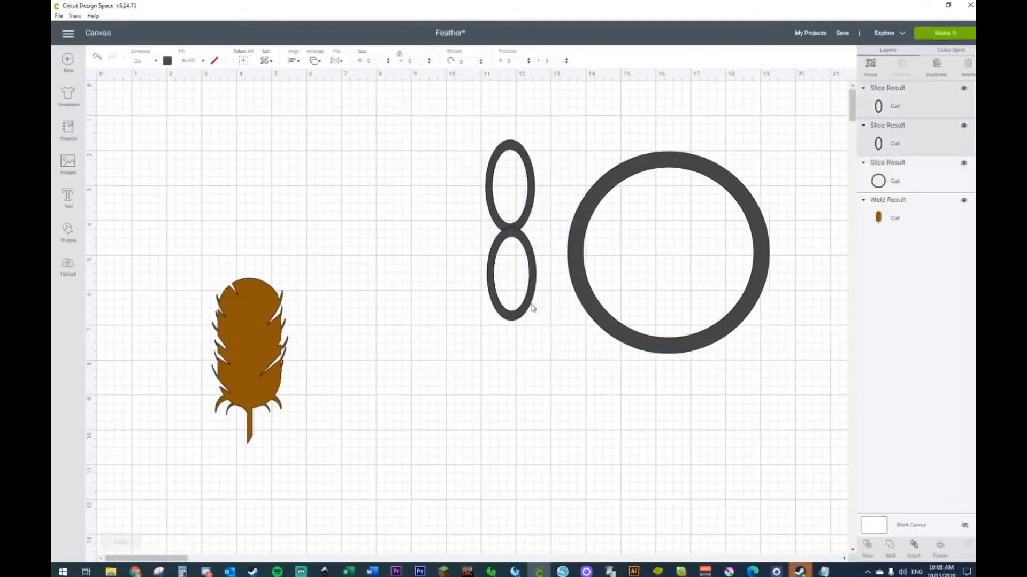
left_click(293, 61)
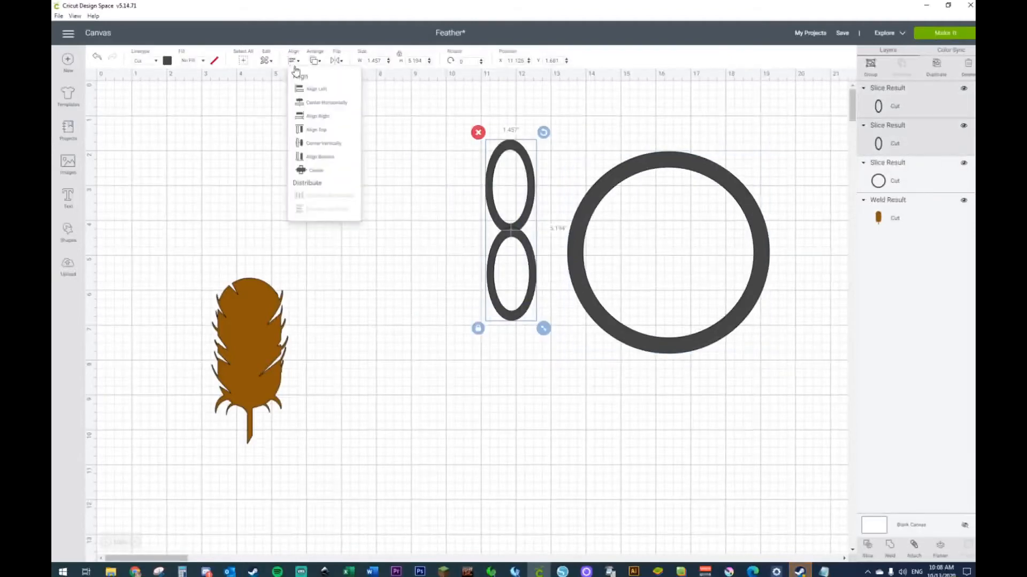
left_click(306, 102)
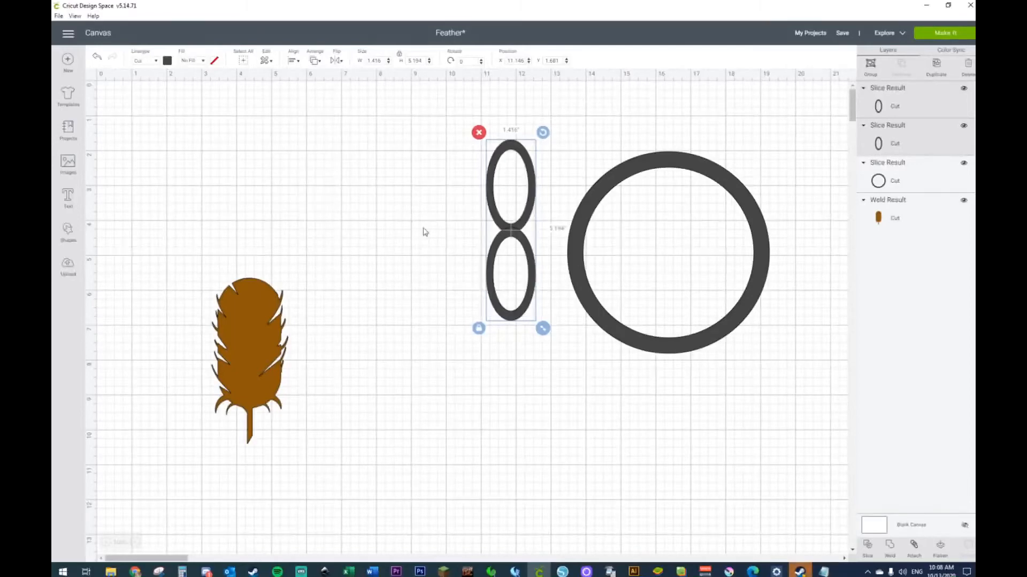
right_click(511, 236)
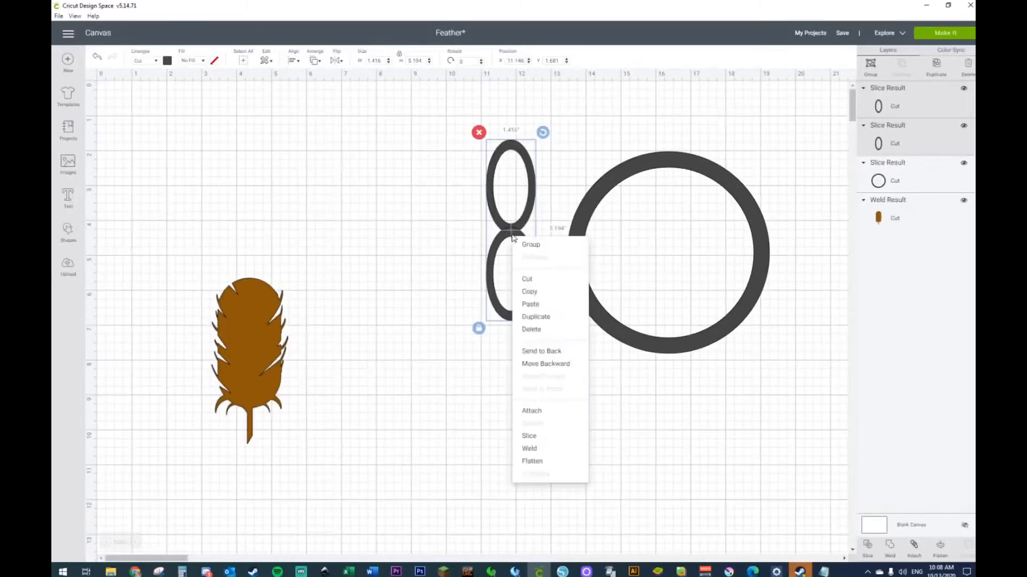
left_click(529, 449)
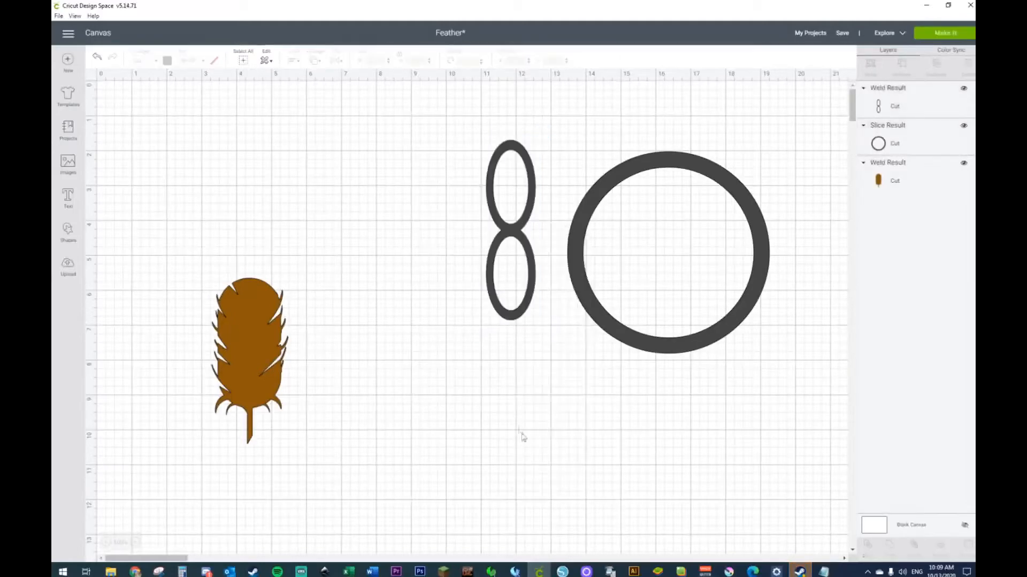
Duplicate the figure-eight twice and center all three copies on top of one another, clear of the large ring.
left_click_drag(743, 314, 585, 291)
left_click(522, 245)
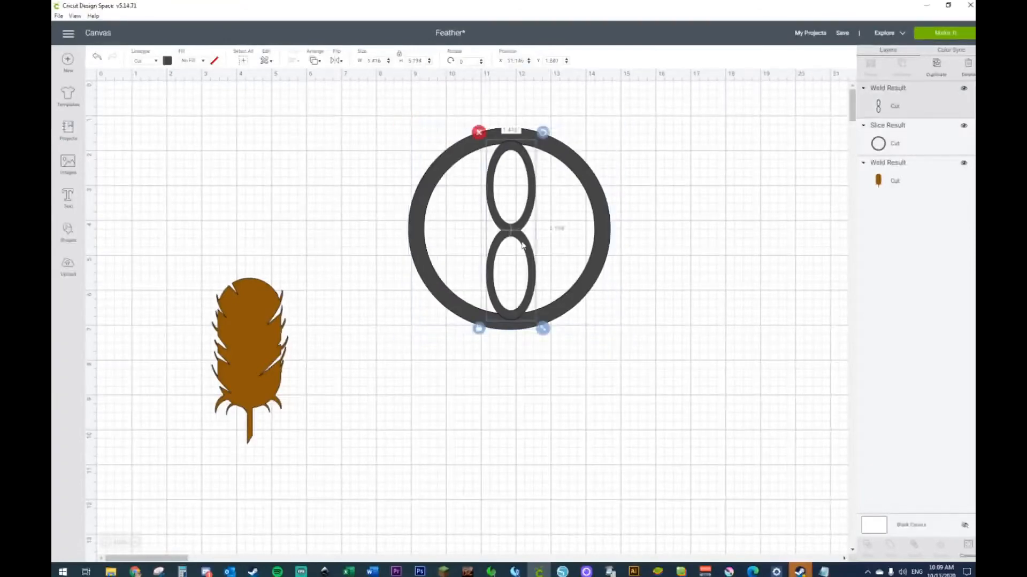
key("ctrl+d")
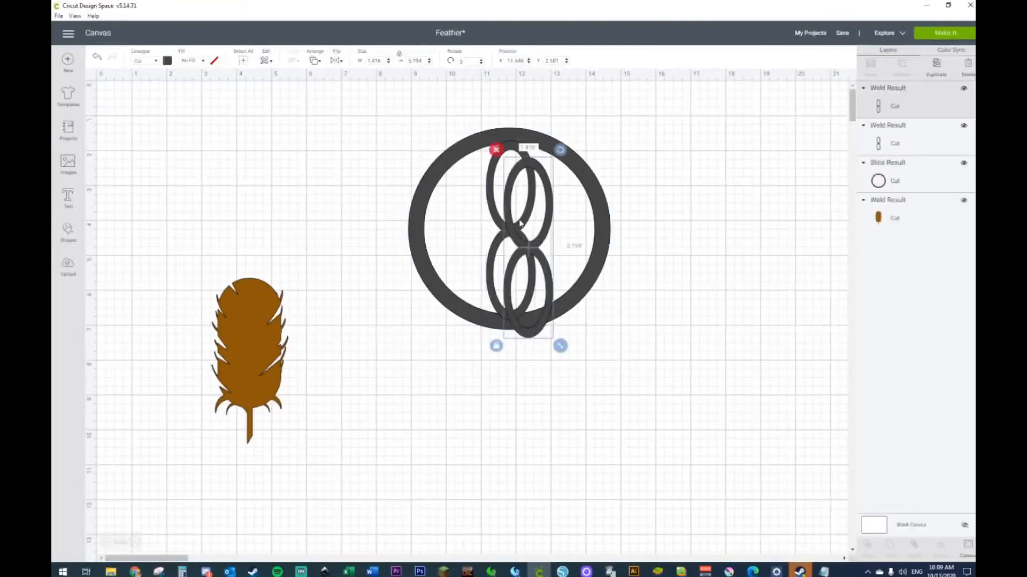
key("ctrl+d")
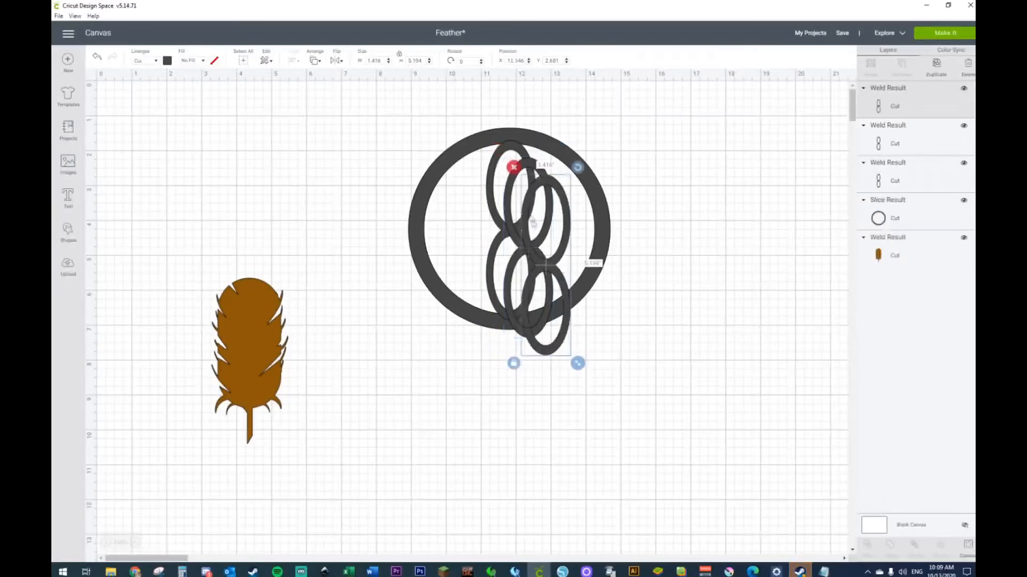
left_click_drag(610, 212, 759, 258)
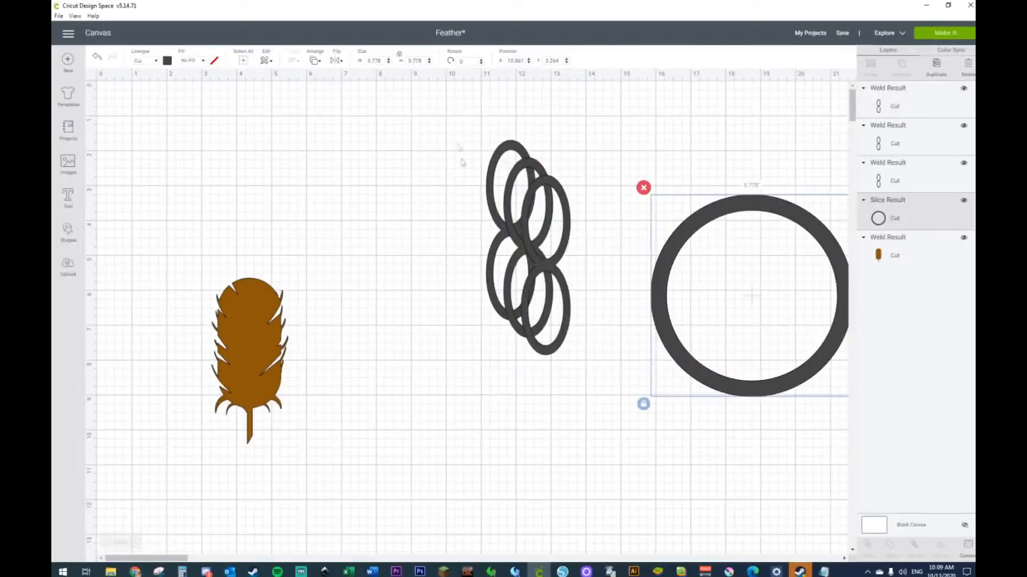
left_click_drag(460, 143, 585, 369)
left_click(298, 62)
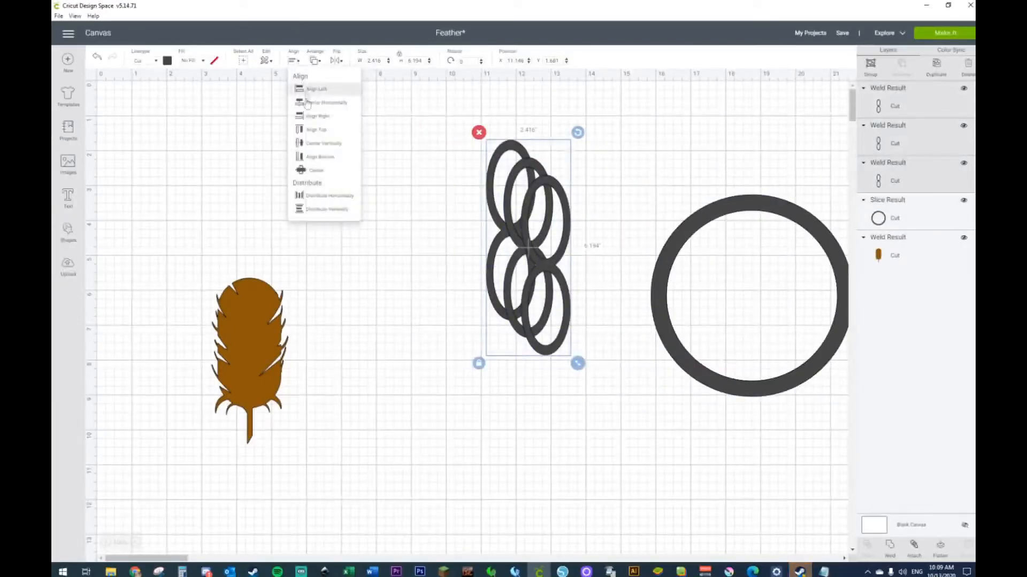
left_click(311, 171)
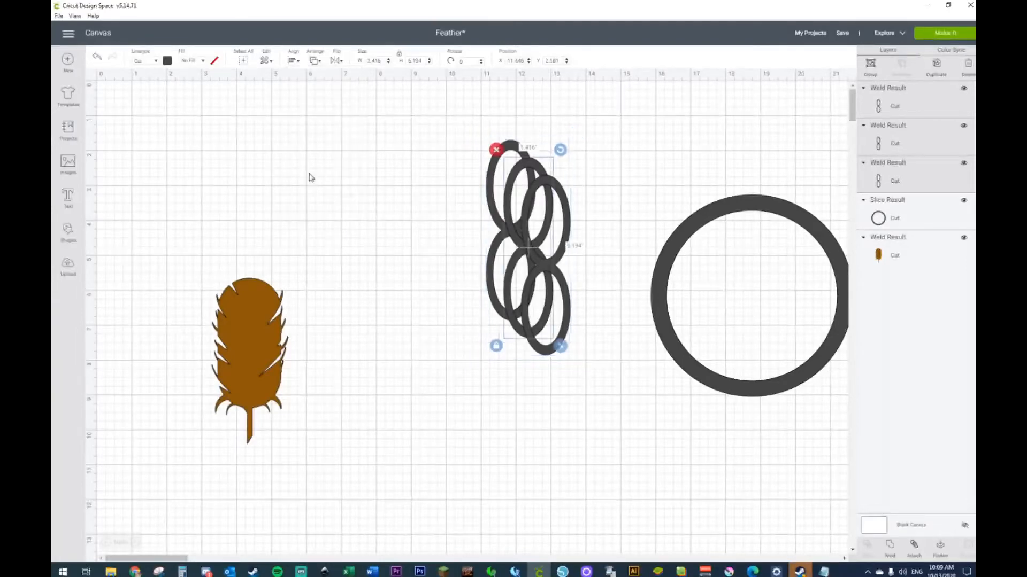
left_click(410, 201)
Rotate one figure-eight copy to about 54 degrees and another to about 300 degrees, forming six evenly spread petals.
left_click(546, 174)
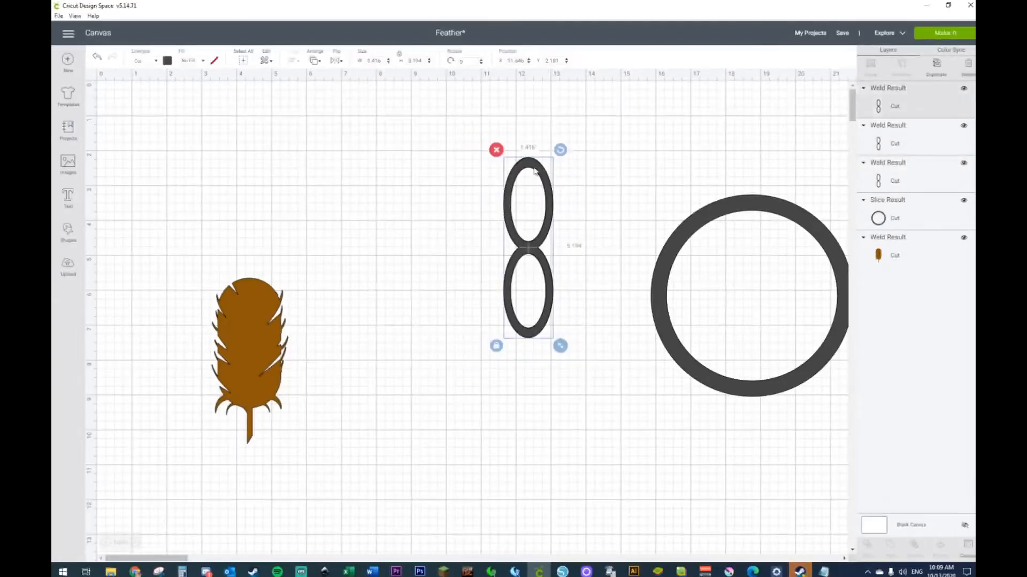
left_click_drag(573, 154, 640, 244)
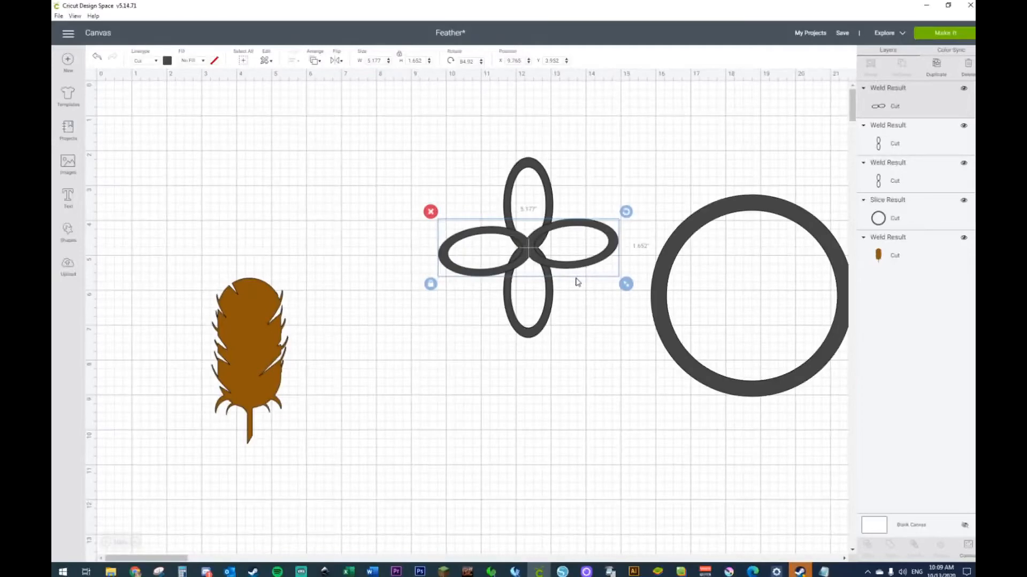
left_click(545, 184)
left_click_drag(560, 150, 456, 169)
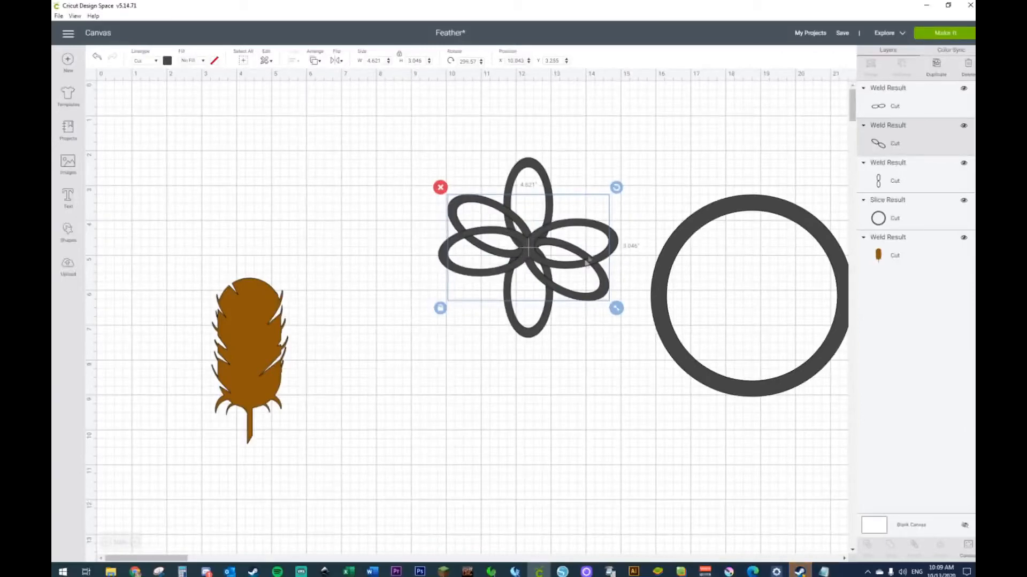
left_click(615, 241)
left_click_drag(633, 216, 599, 173)
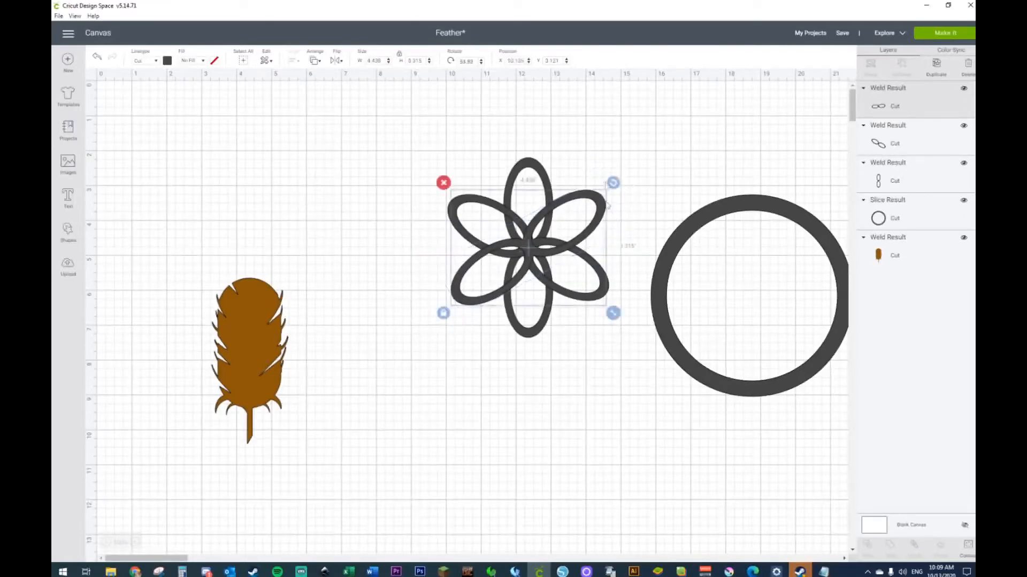
left_click(585, 364)
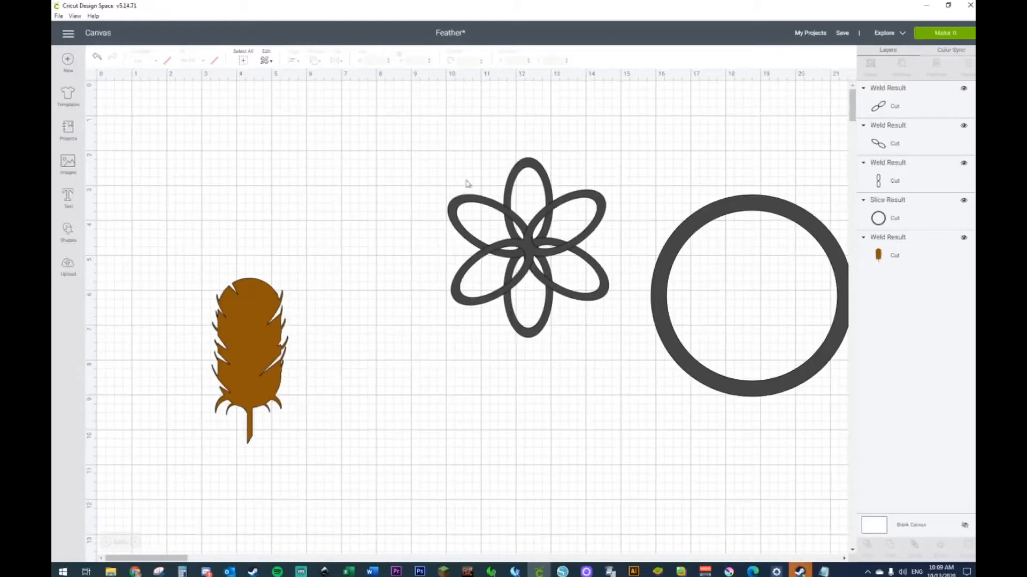
Weld the three figure-eight shapes into a single six-petal flower.
left_click_drag(428, 157, 584, 358)
left_click(584, 359)
left_click_drag(420, 130, 571, 329)
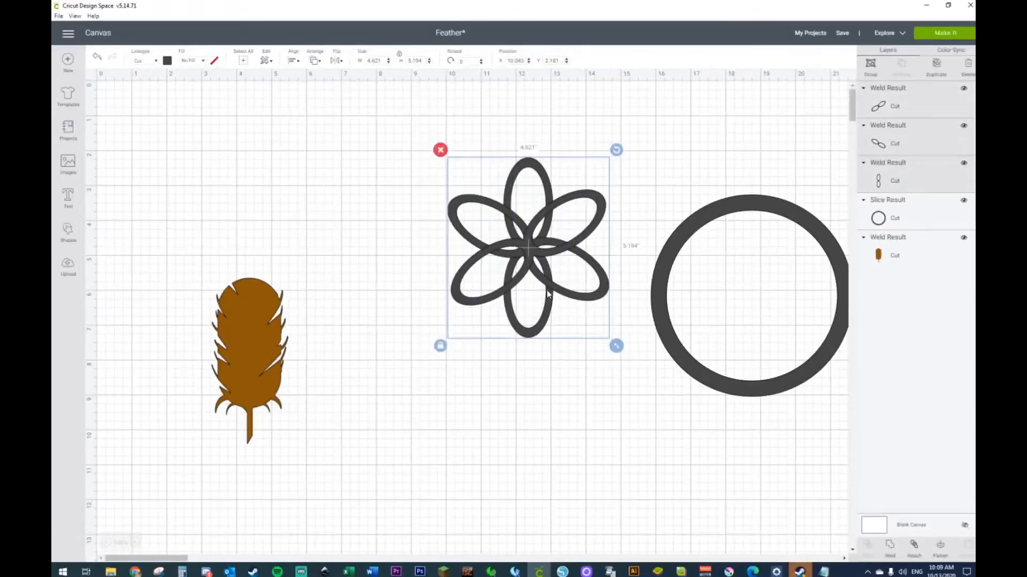
right_click(548, 293)
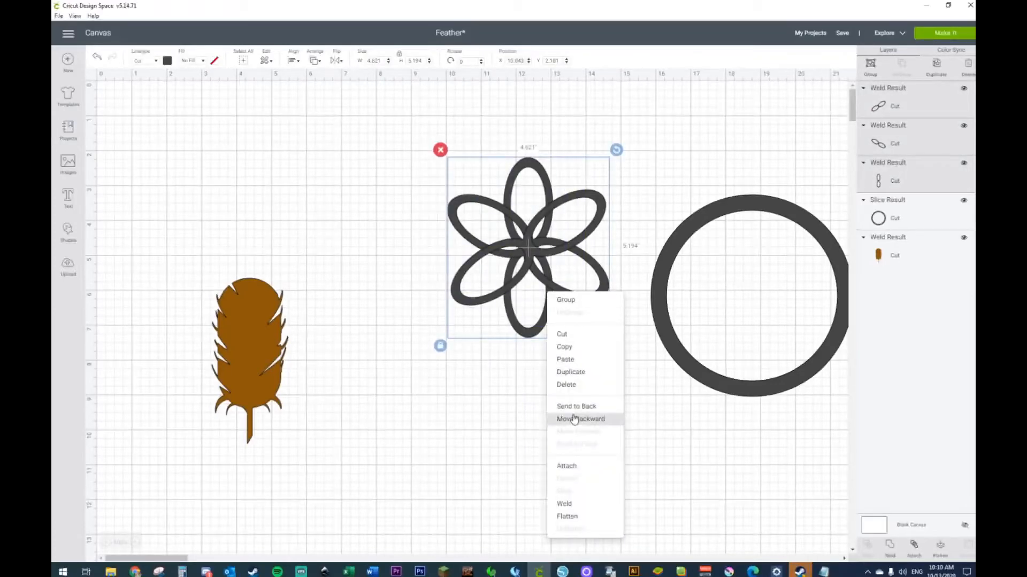
left_click(567, 504)
Place the large ring around the six-petal flower and center the two on each other.
left_click_drag(558, 279, 522, 267)
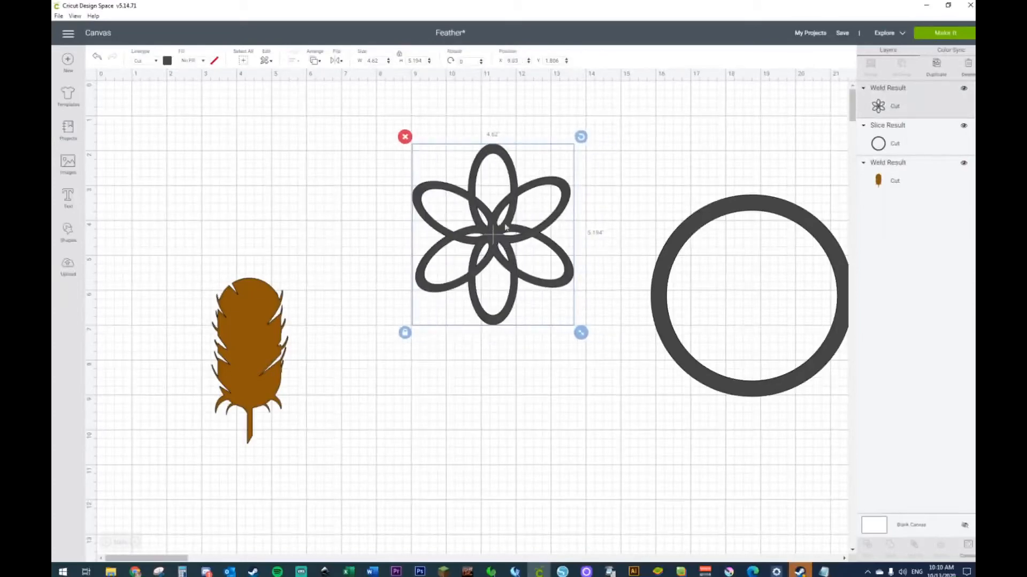
left_click_drag(722, 388, 462, 321)
left_click(668, 276)
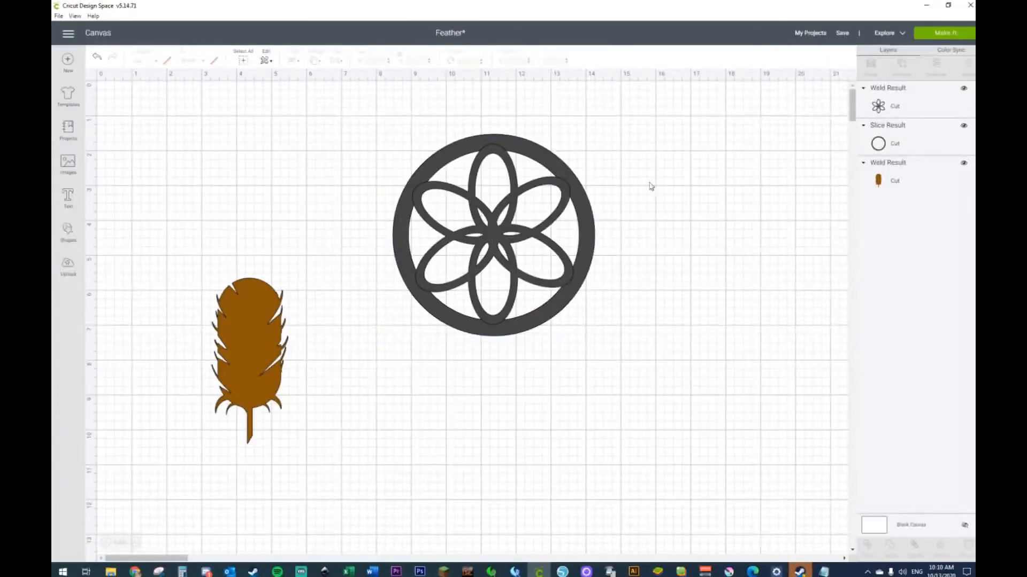
left_click(581, 225)
left_click(293, 63)
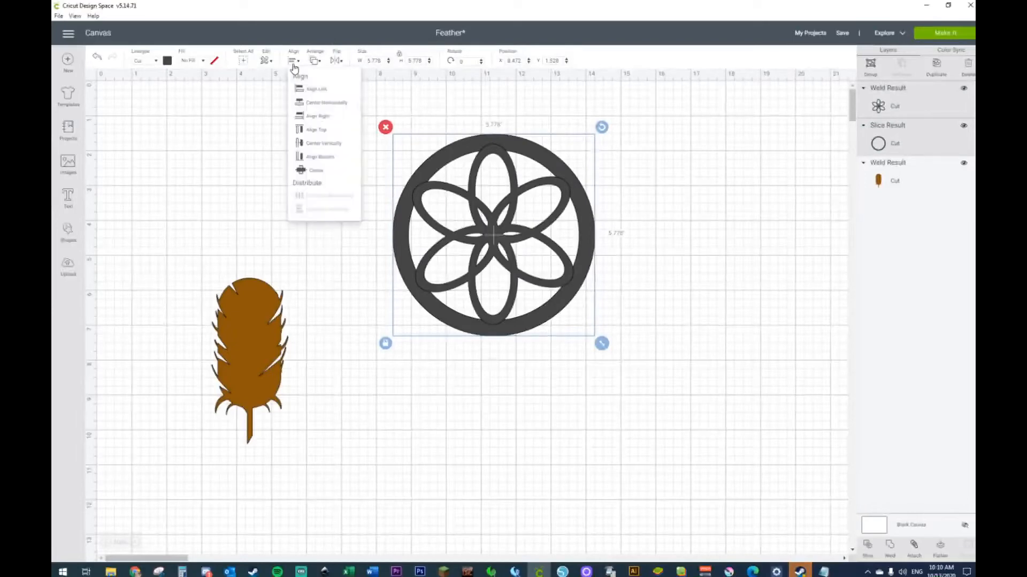
left_click(316, 171)
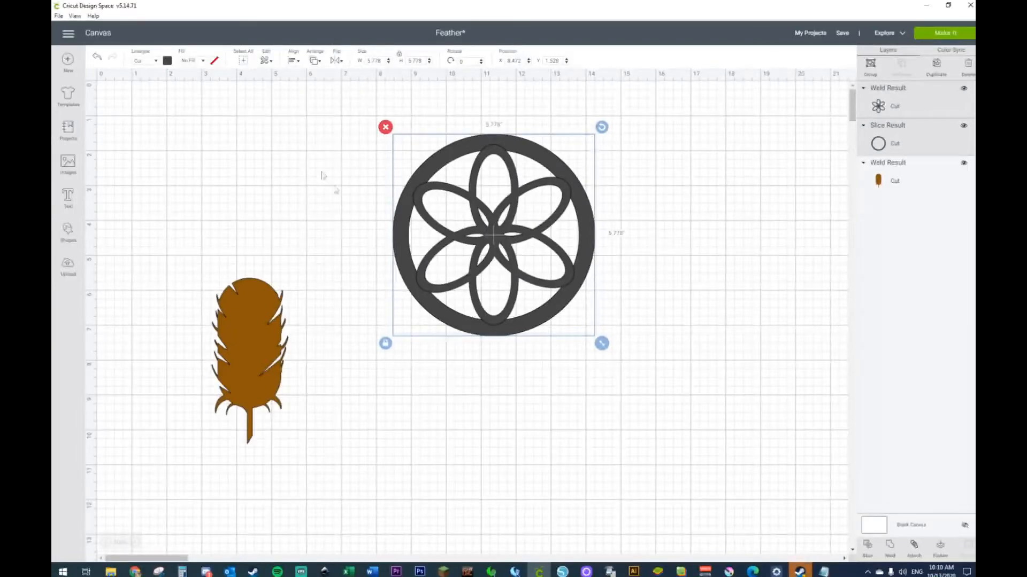
Weld the six-petal flower and the large ring into one hoop shape.
right_click(459, 237)
left_click(706, 213)
left_click(589, 218)
left_click_drag(689, 140, 389, 361)
right_click(510, 315)
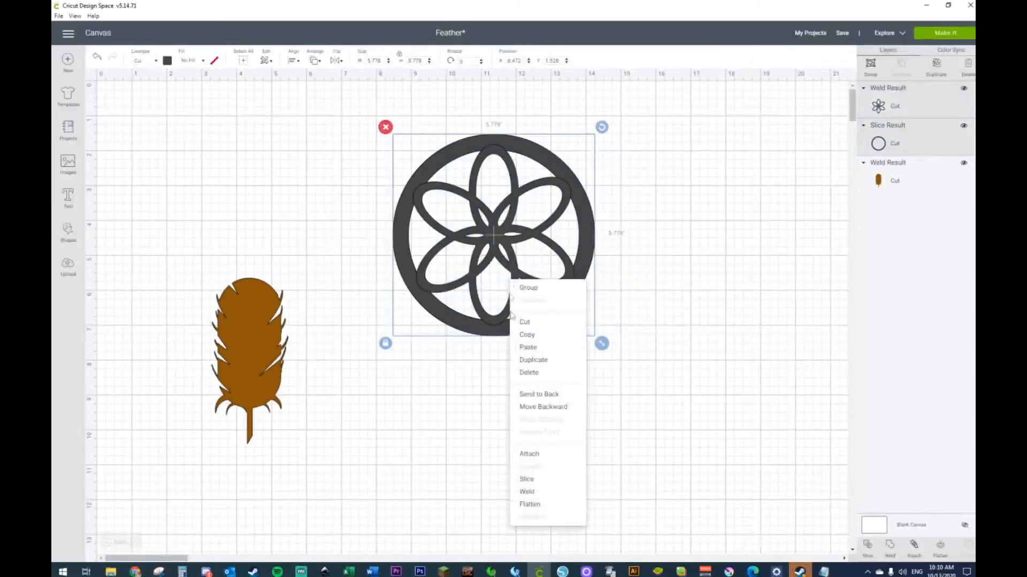
left_click(525, 493)
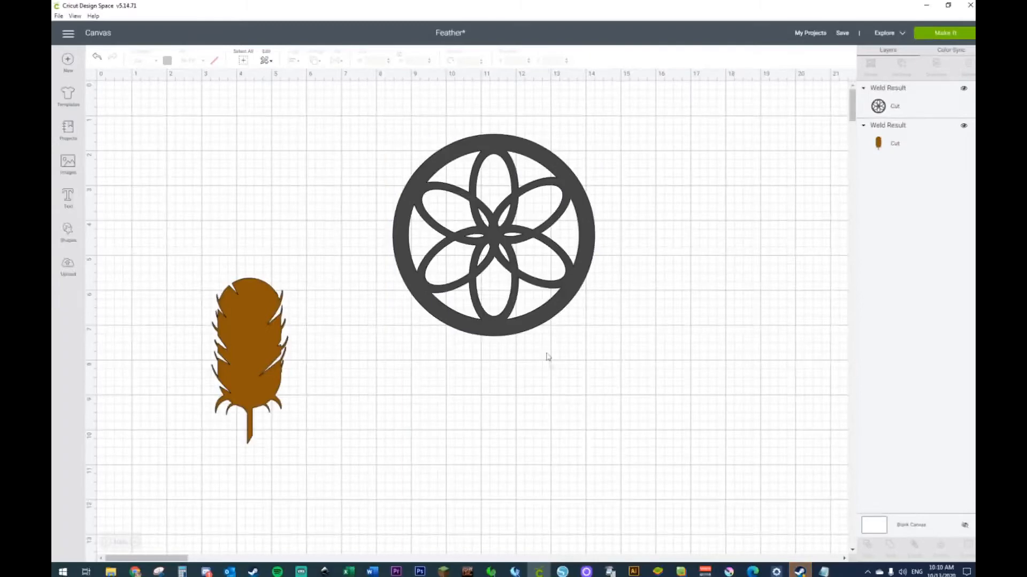
Move the hoop up near the canvas's upper edge and place the brown feather below it.
left_click_drag(551, 302, 550, 266)
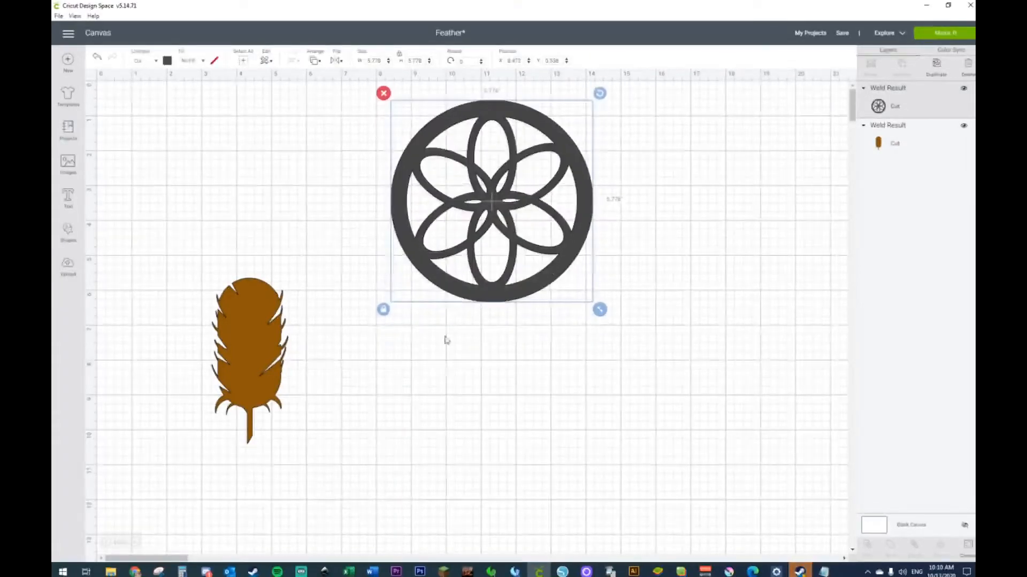
left_click_drag(268, 328, 397, 388)
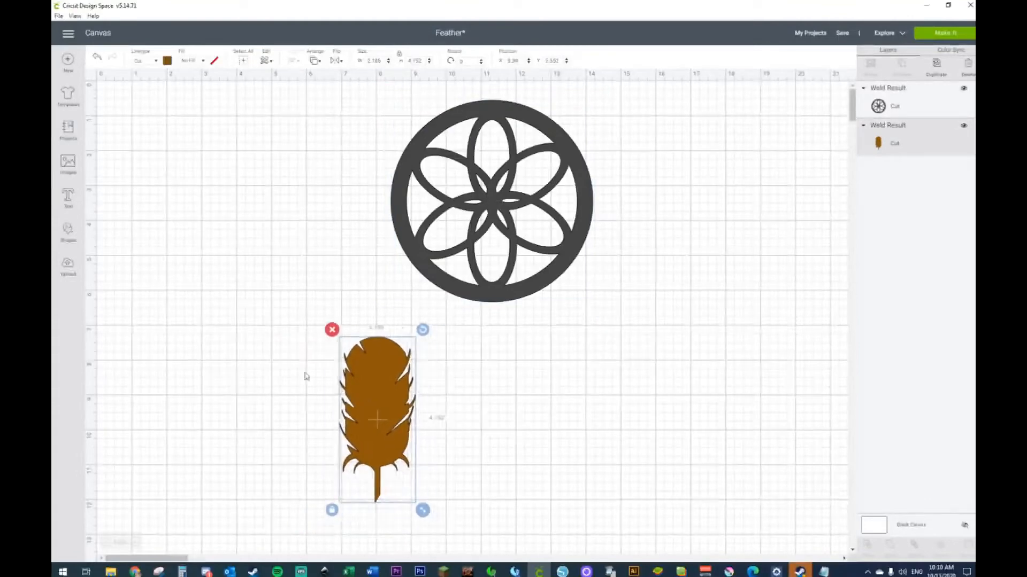
Add a circle about 3.1 inches wide beside the hoop and overlap it with a duplicate offset about 0.3 inches sideways.
left_click(67, 231)
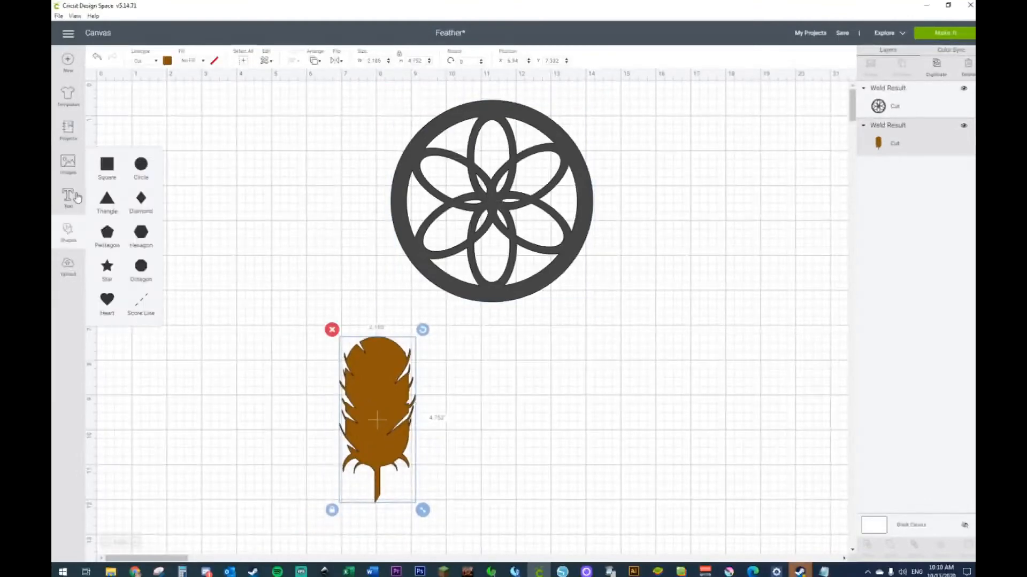
left_click(141, 167)
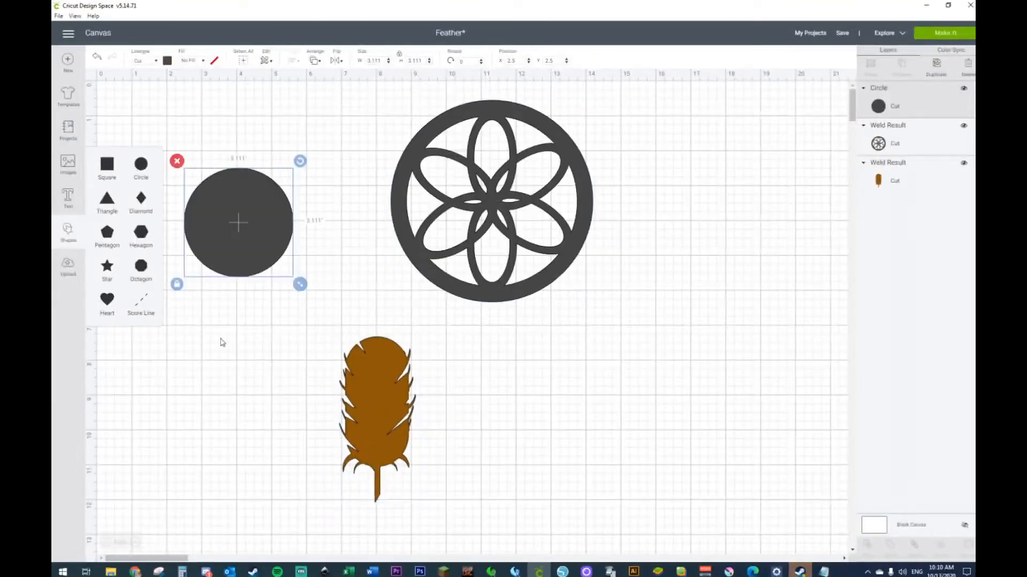
key("ctrl+d")
left_click_drag(256, 281, 226, 255)
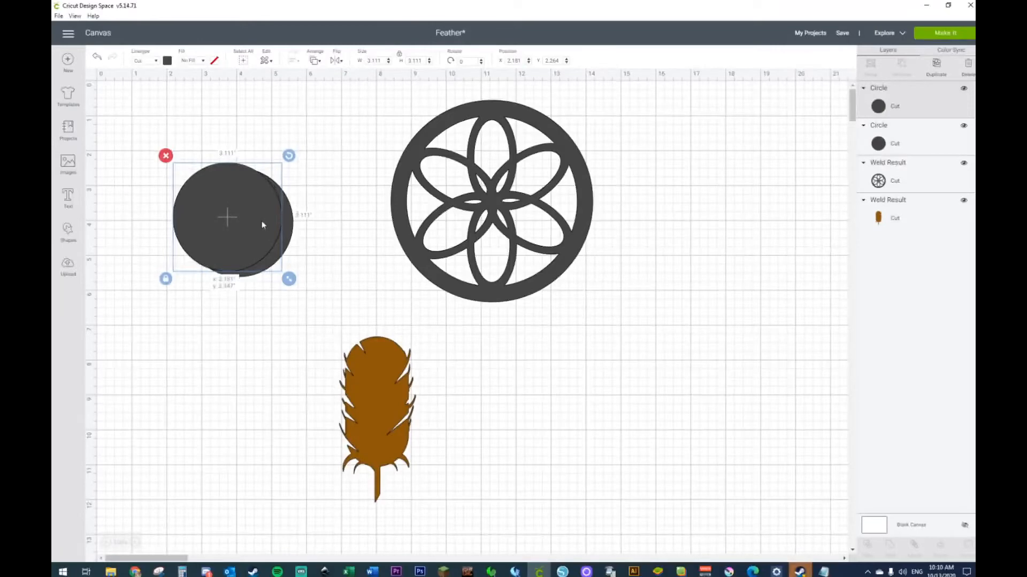
Slice the two overlapping circles and pull the outer right crescent away from the discs.
left_click_drag(337, 176, 259, 242)
right_click(258, 242)
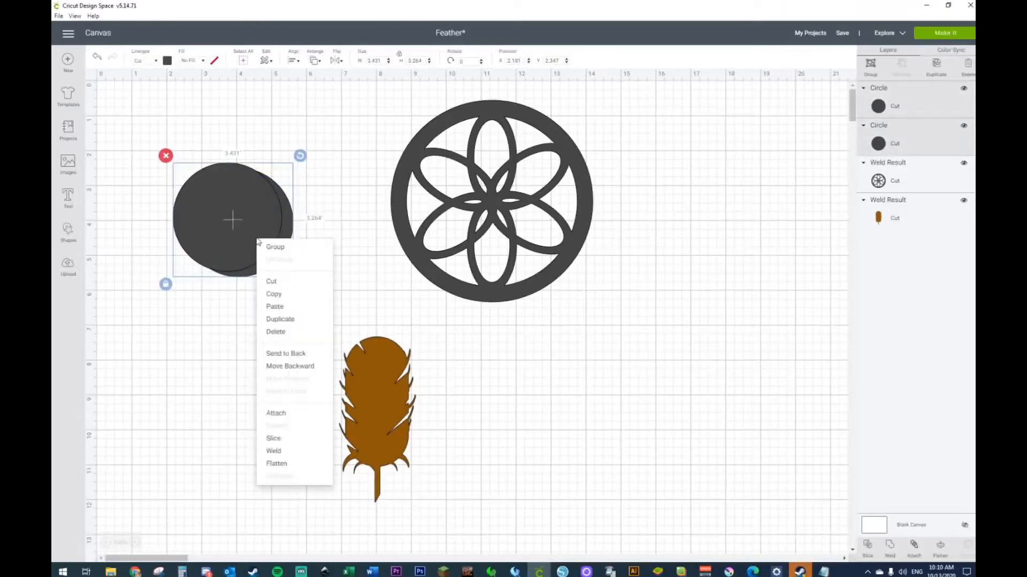
left_click(275, 438)
left_click_drag(292, 245, 341, 277)
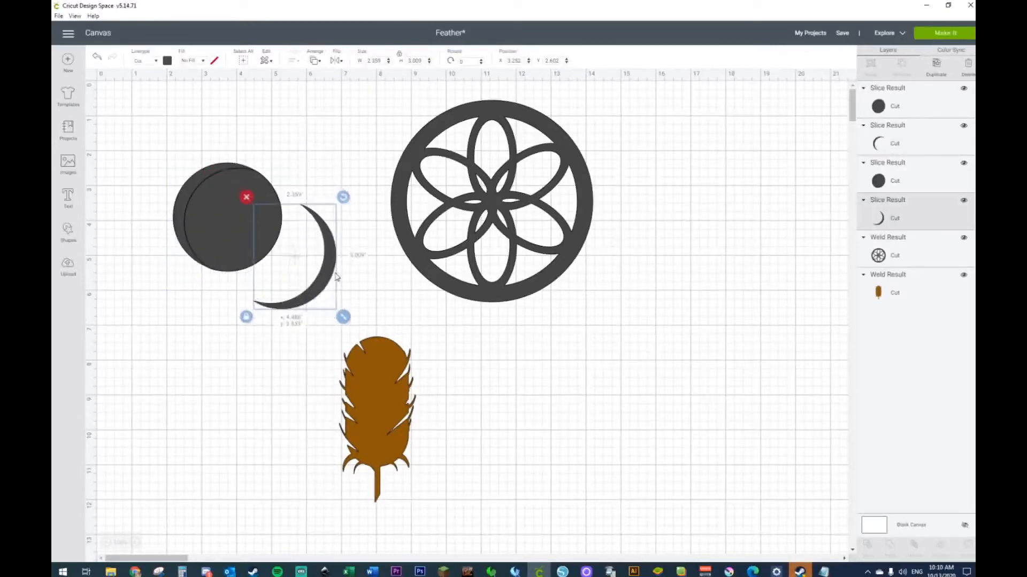
left_click(215, 141)
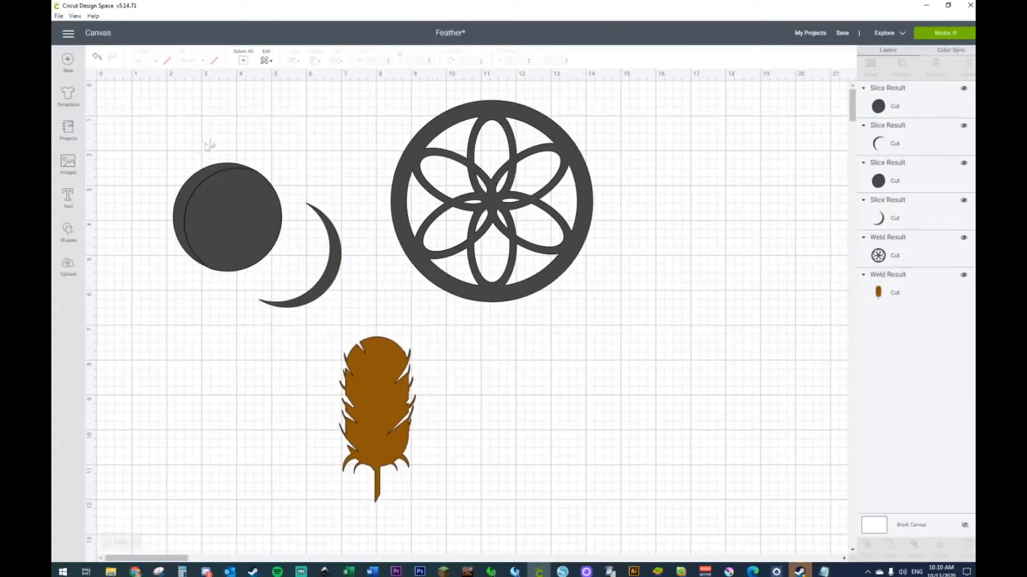
Delete the left crescent and one of the two stacked discs, keeping the other disc above the remaining crescent.
left_click(197, 178)
left_click(194, 178)
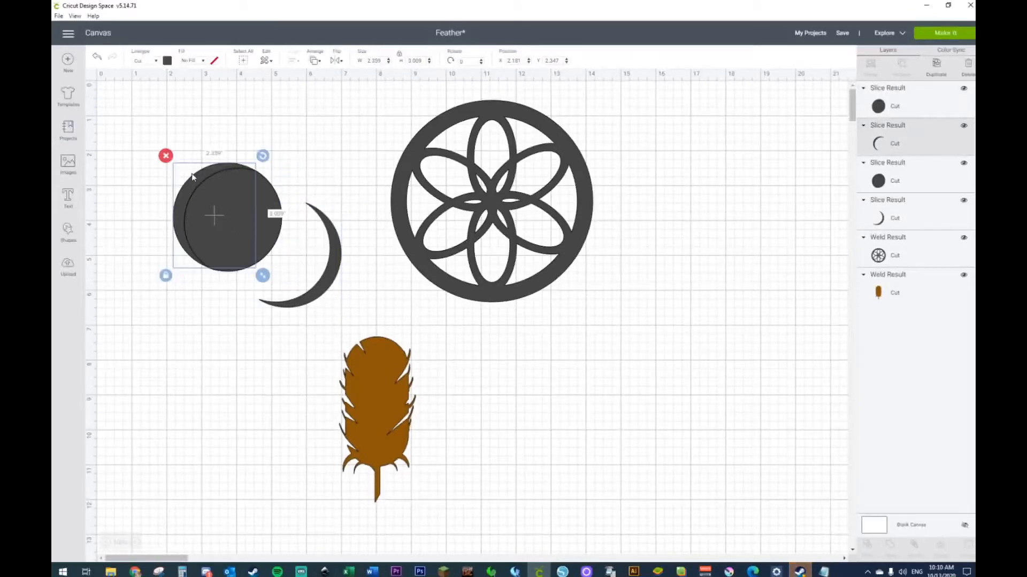
key("Delete")
left_click_drag(223, 210, 302, 182)
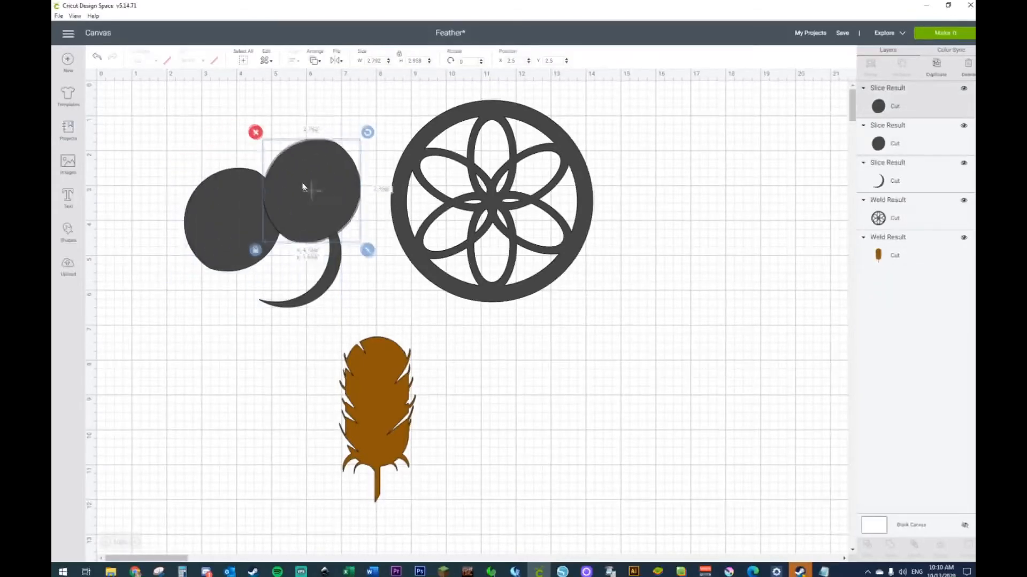
left_click(211, 213)
key("Delete")
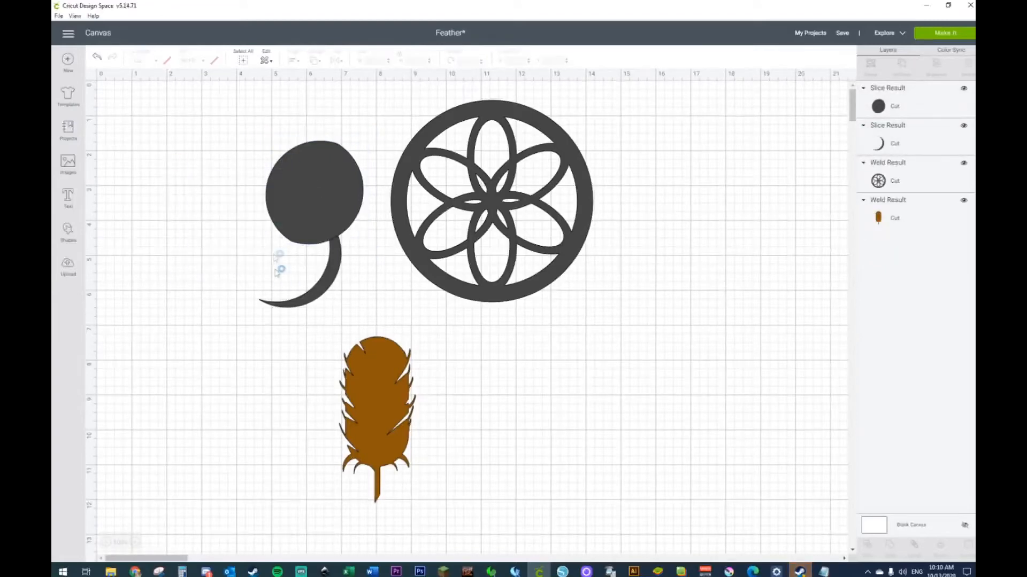
Cover the crescent's upper tip with the disc and its lower tip with a duplicate of the disc.
left_click_drag(315, 301, 295, 301)
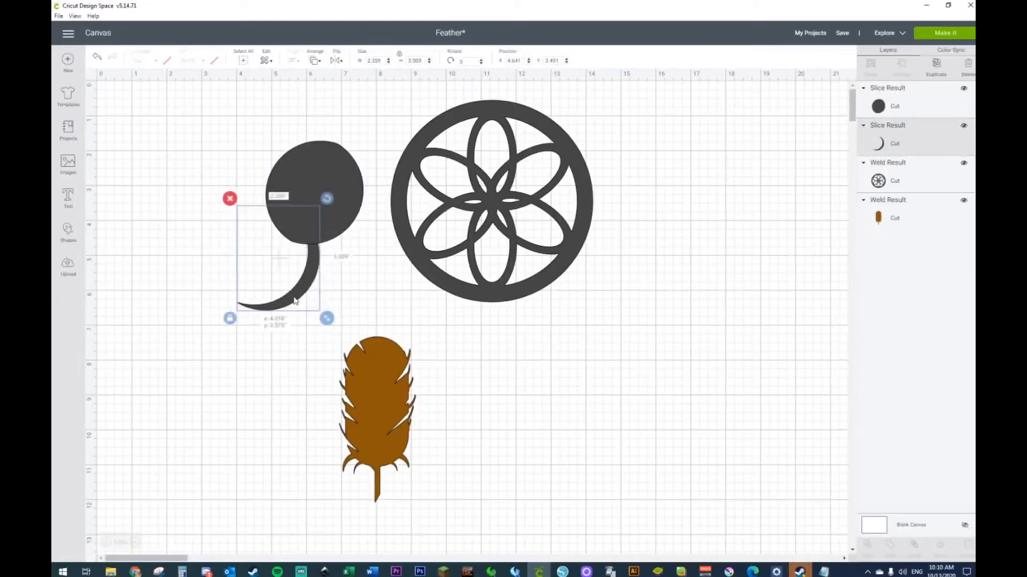
left_click(338, 185)
key("ctrl+d")
left_click_drag(345, 211, 255, 321)
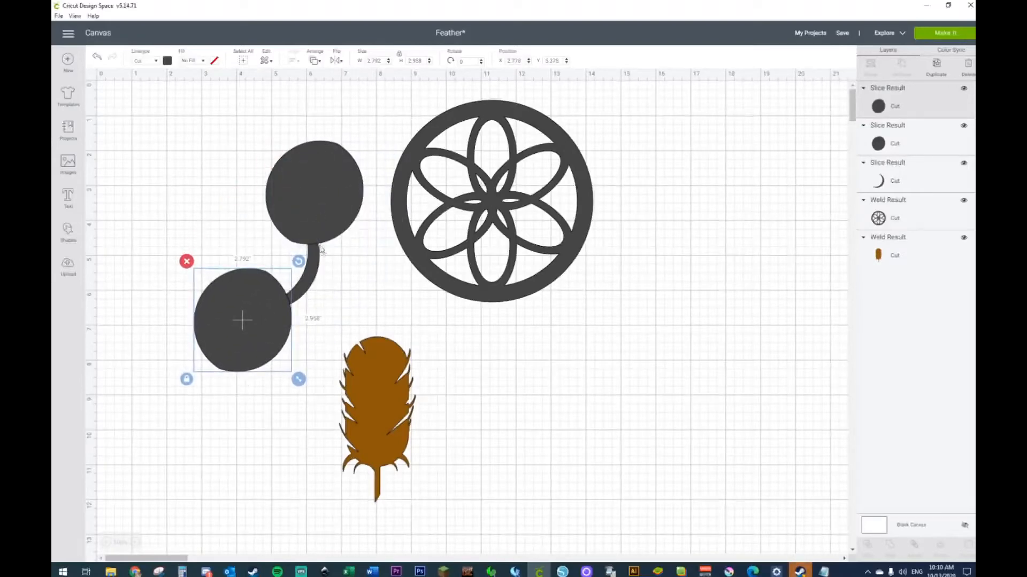
Weld the two discs into one shape and slice it against the crescent to cut off both tips.
left_click(320, 233)
left_click(251, 325, "shift")
right_click(250, 325)
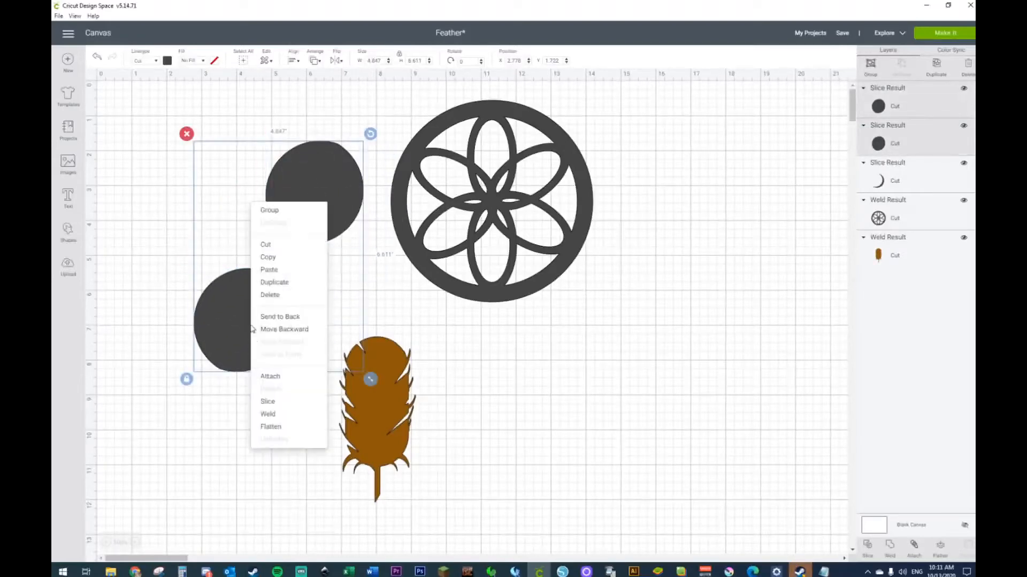
left_click(273, 415)
left_click_drag(188, 156, 303, 347)
right_click(283, 327)
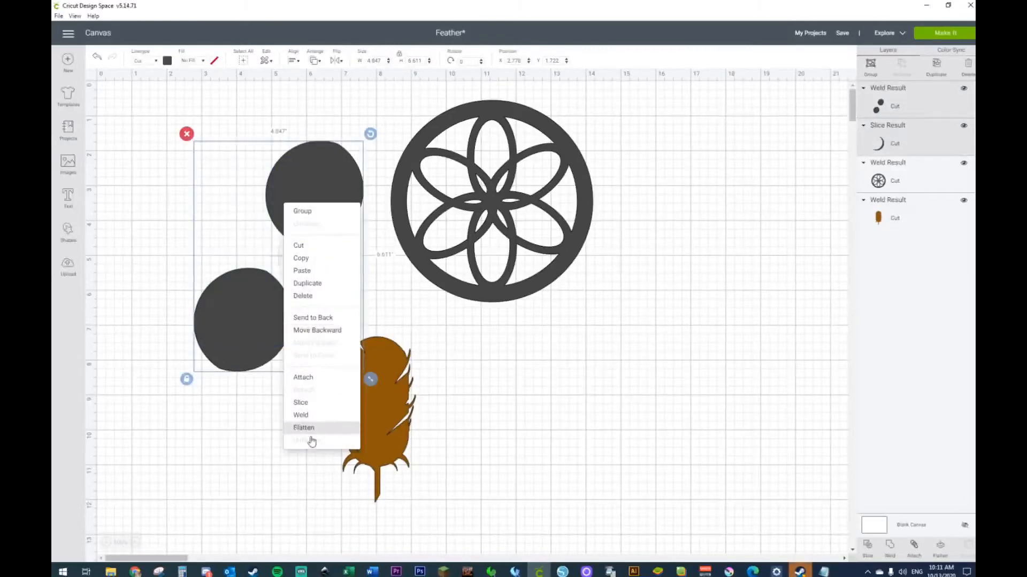
left_click(301, 402)
Delete the sliced discs and crescent tips, and hang the remaining curved strip from the hoop's lower-left edge.
left_click(316, 269)
left_click_drag(370, 321, 279, 338)
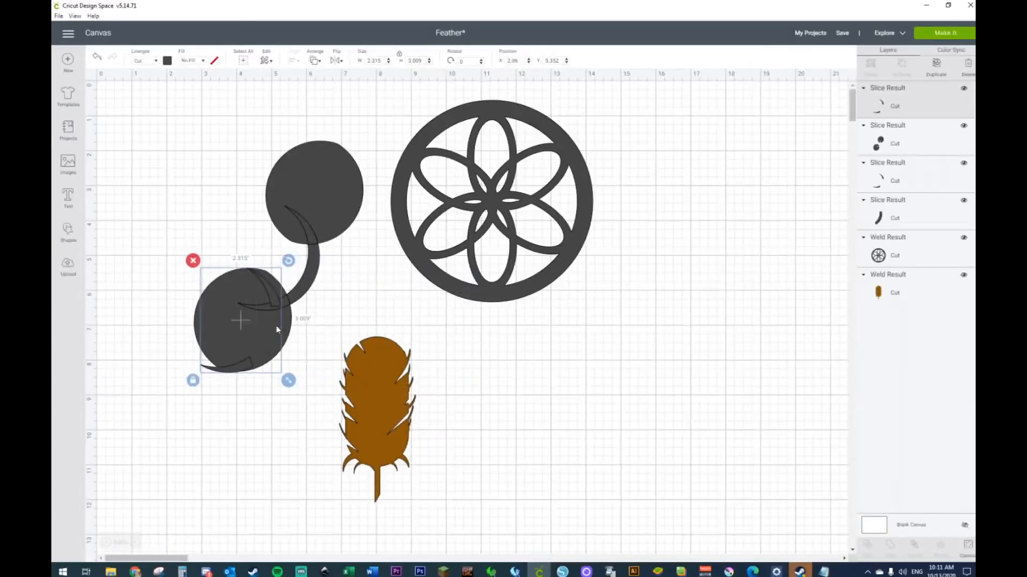
key("Delete")
left_click(268, 328)
key("Delete")
left_click(256, 309)
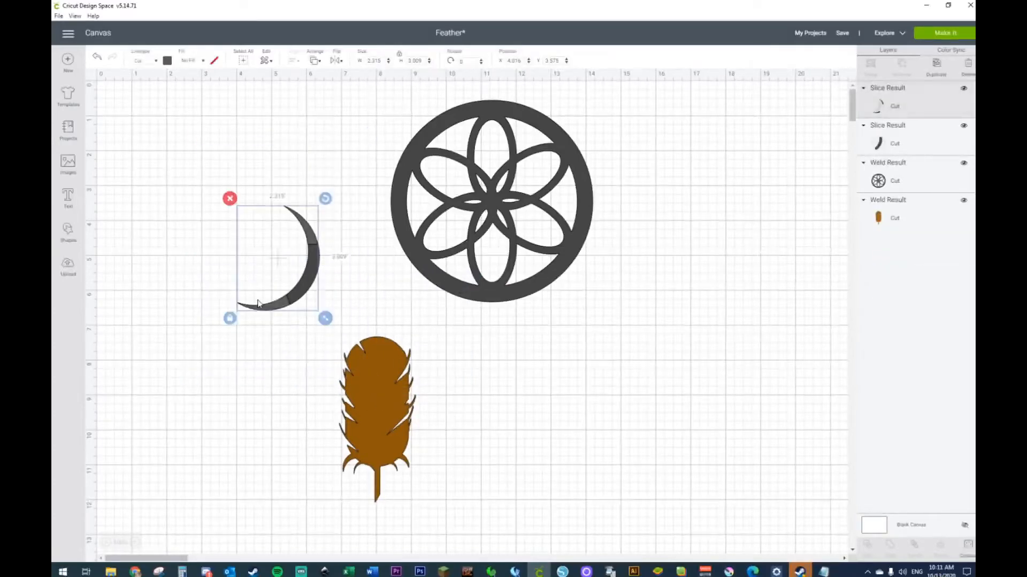
key("Delete")
left_click_drag(303, 288, 436, 324)
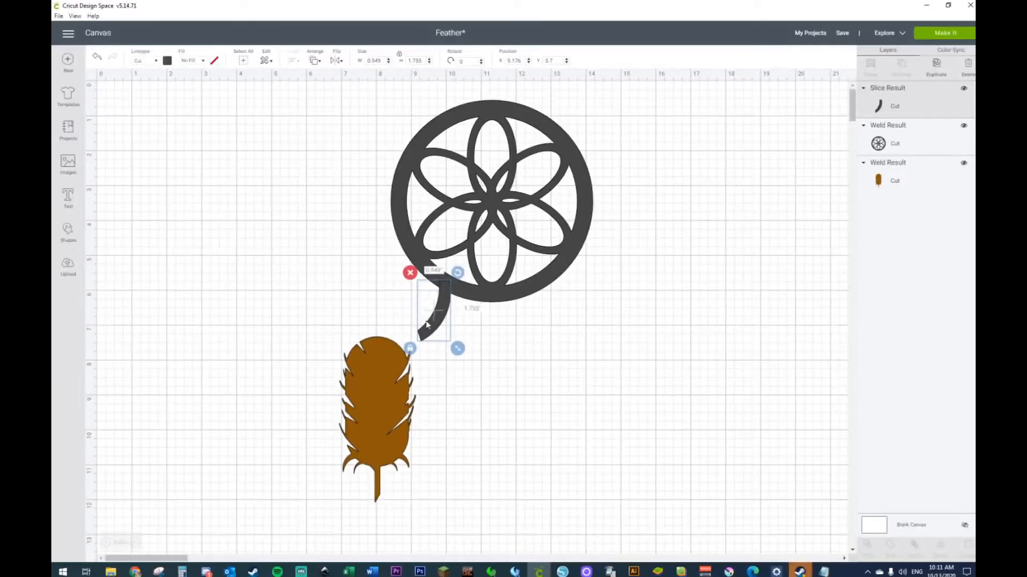
Duplicate the curved strip, send the copy to the back, flip it horizontally and place it at the hoop's lower-right edge.
key("ctrl+d")
right_click(452, 342)
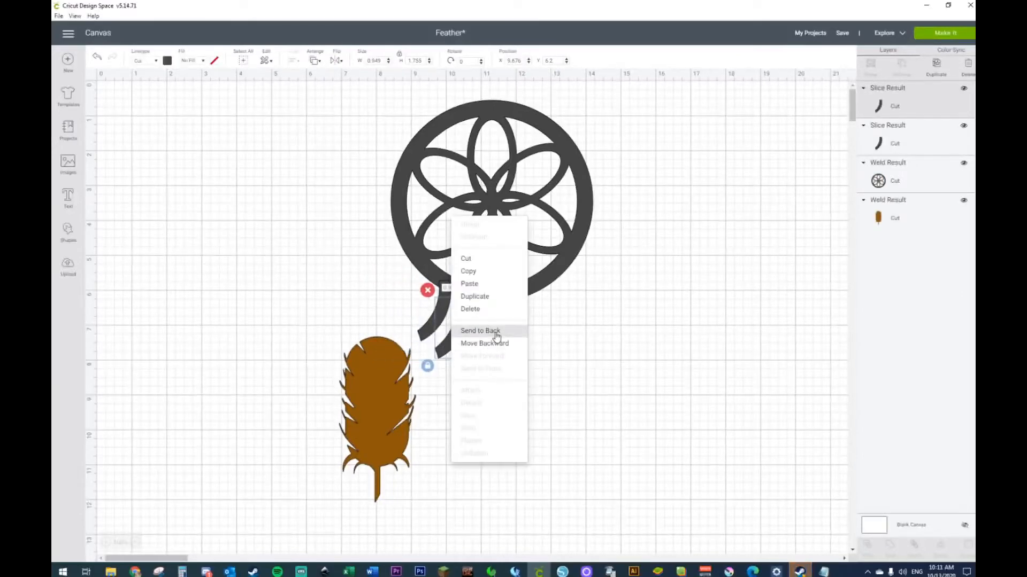
left_click(468, 331)
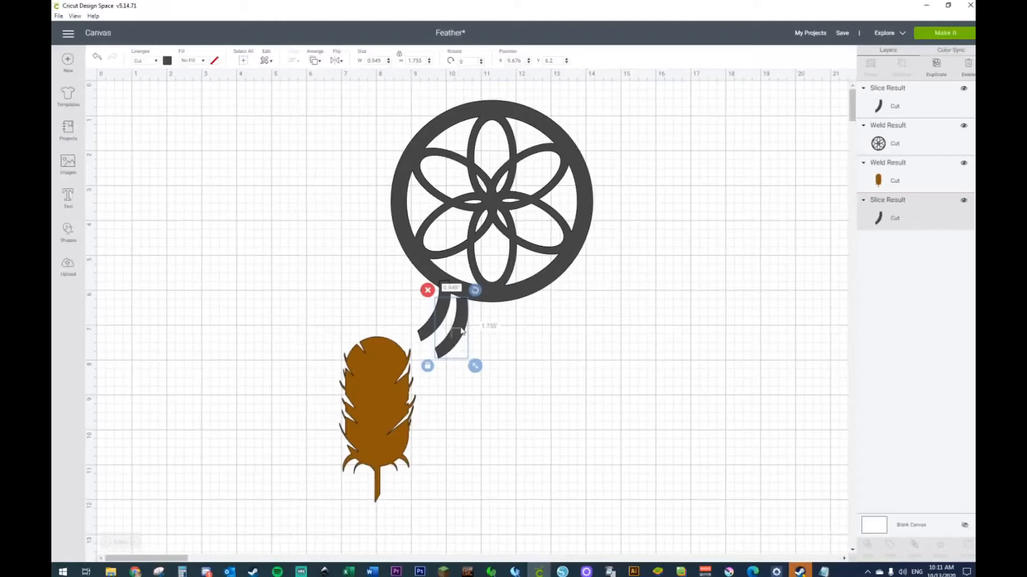
right_click(461, 331)
left_click(336, 60)
left_click(352, 80)
left_click_drag(455, 348, 551, 328)
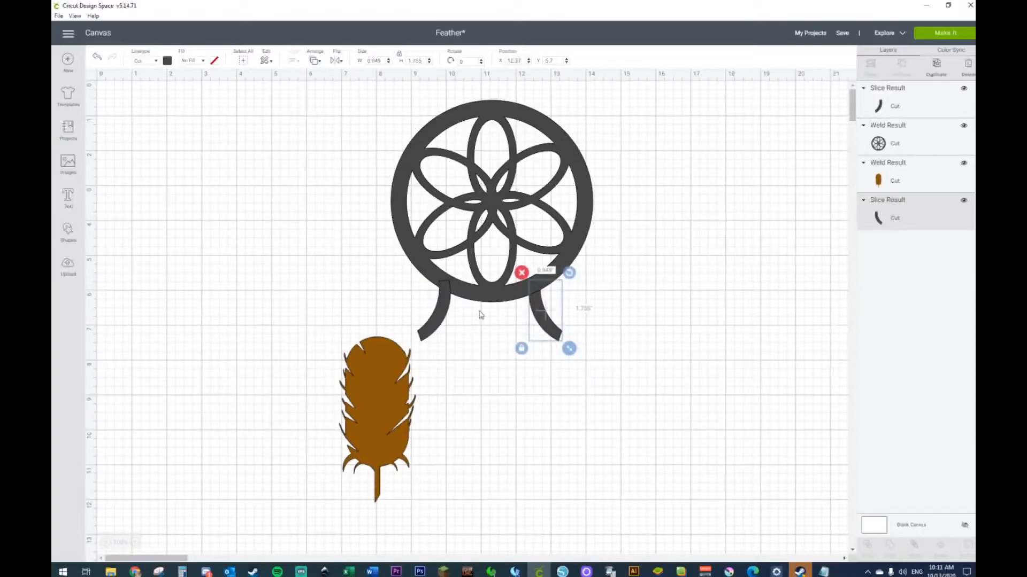
Align the two curved strips with each other and weld them to the hoop.
left_click(444, 319)
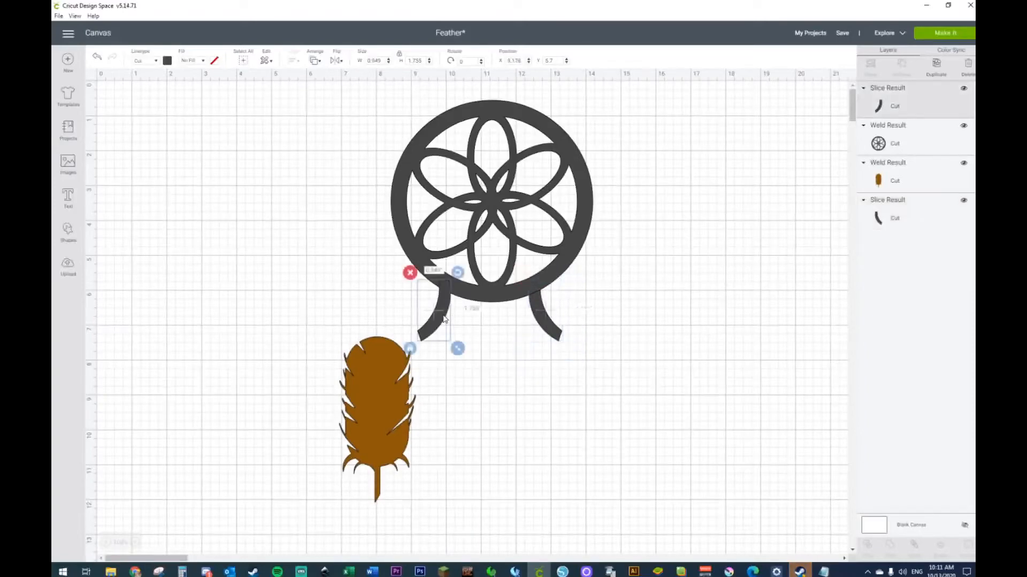
left_click(554, 332, "shift")
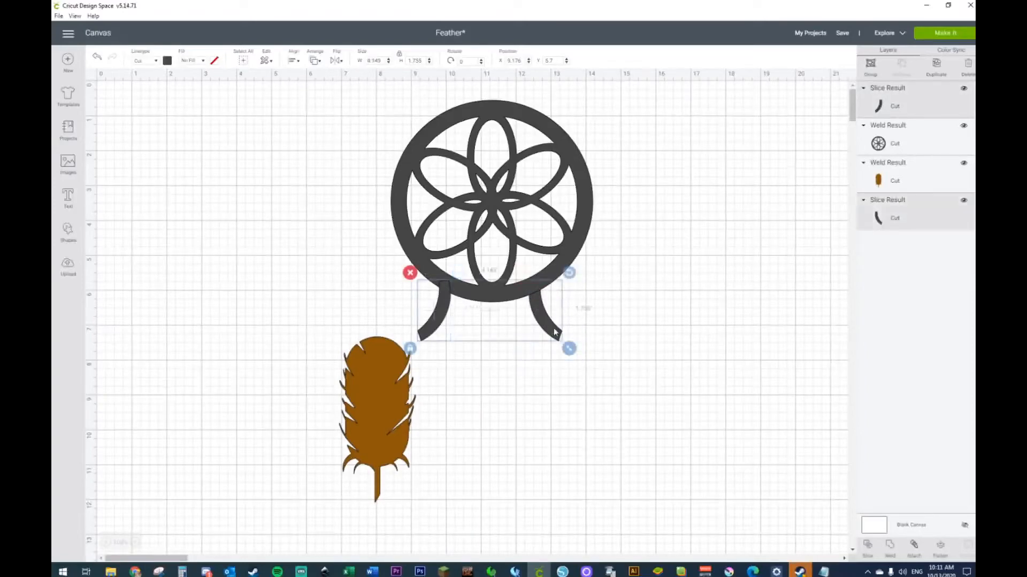
left_click(294, 63)
left_click(312, 147)
left_click_drag(336, 136, 640, 314)
right_click(542, 289)
left_click(573, 497)
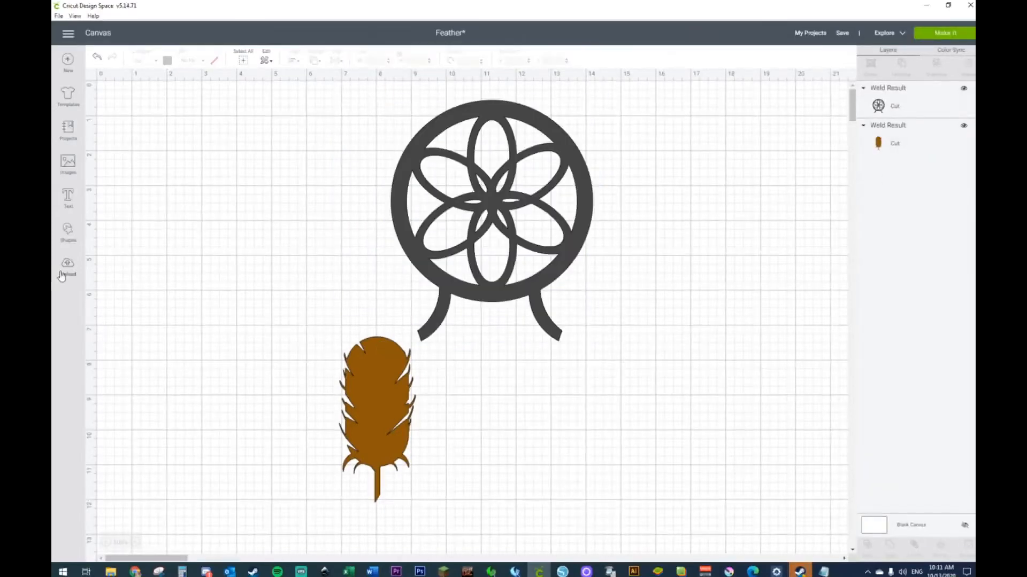
Add a square and reshape it into a vertical bar about 0.39 by 1.8 inches, hanging centrally below the hoop.
left_click(67, 233)
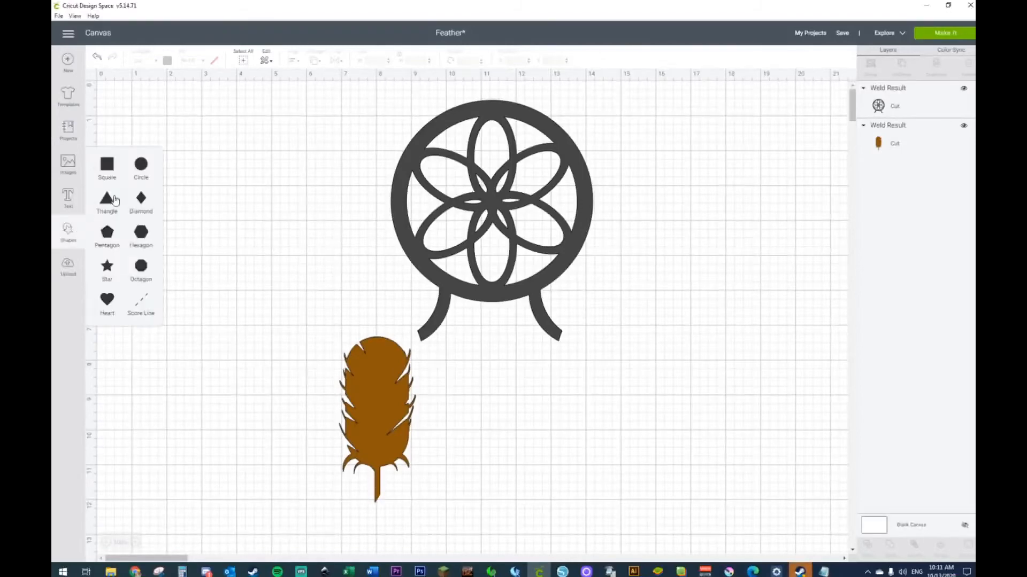
left_click(114, 177)
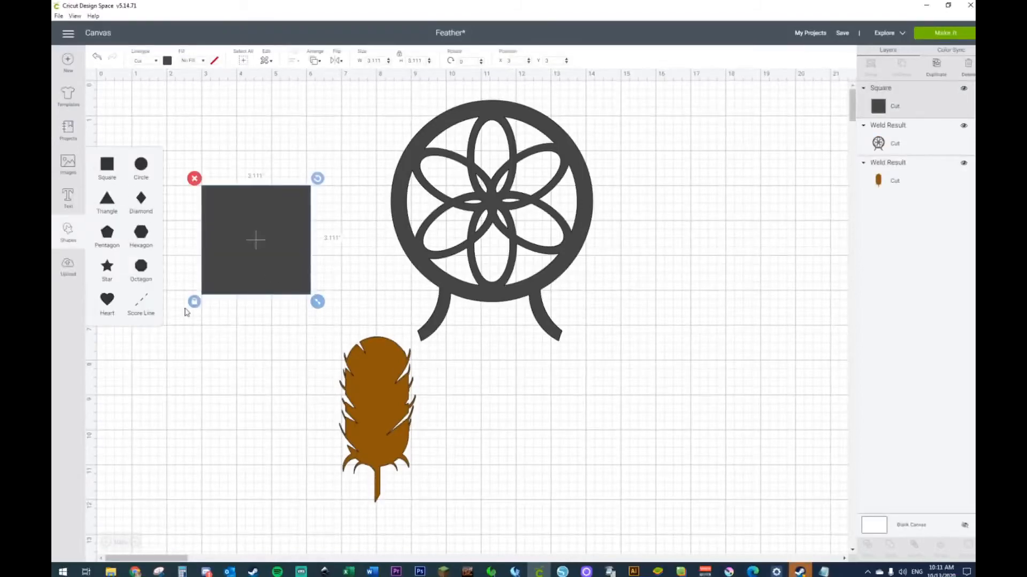
left_click_drag(322, 304, 415, 342)
left_click_drag(214, 268, 501, 368)
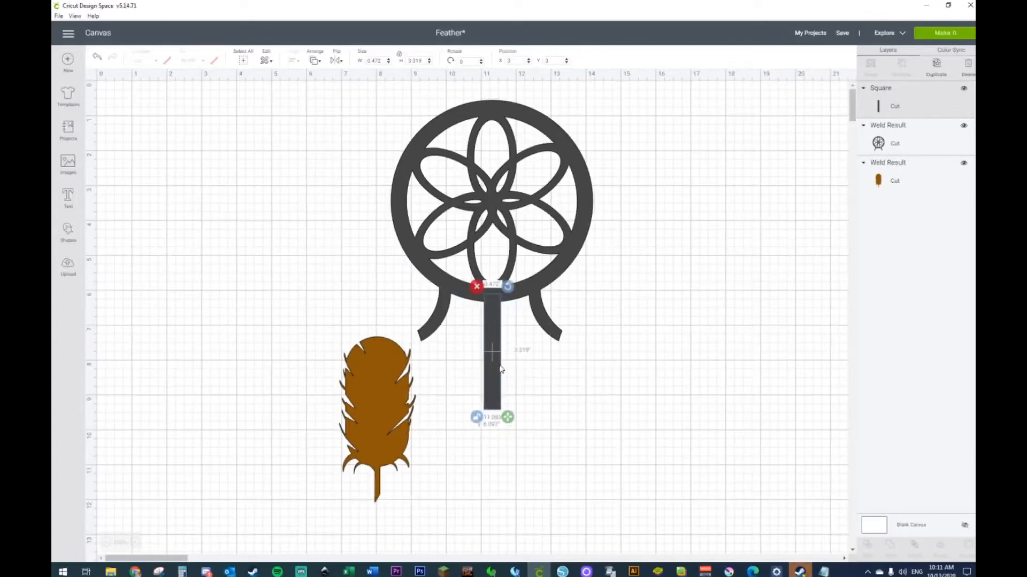
left_click_drag(512, 417, 508, 364)
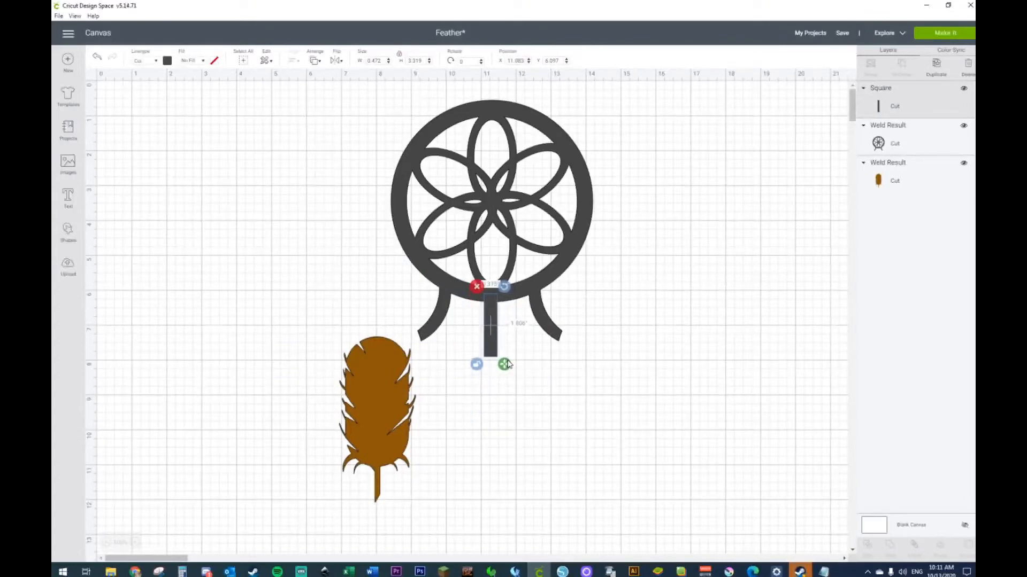
left_click(520, 401)
left_click_drag(337, 126, 583, 310)
right_click(549, 295)
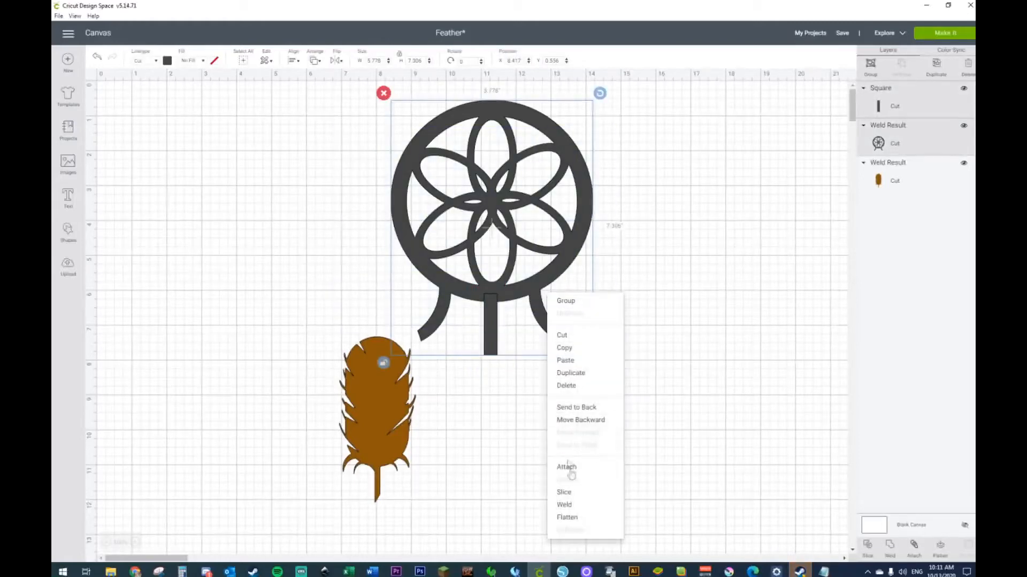
left_click(756, 360)
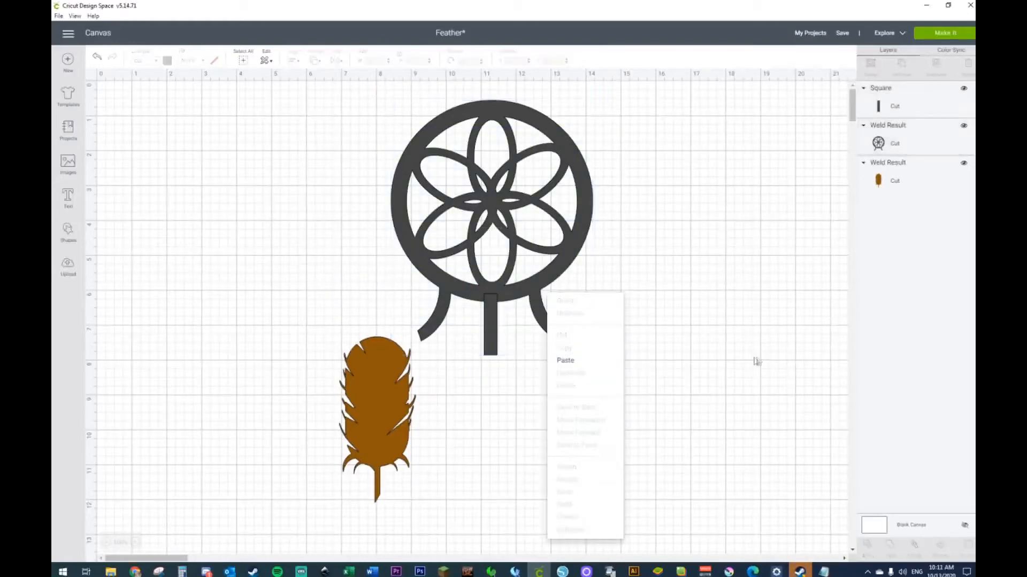
Narrow the central bar to about 0.35 inches, lengthen it slightly, and weld it to the hoop.
left_click(489, 350)
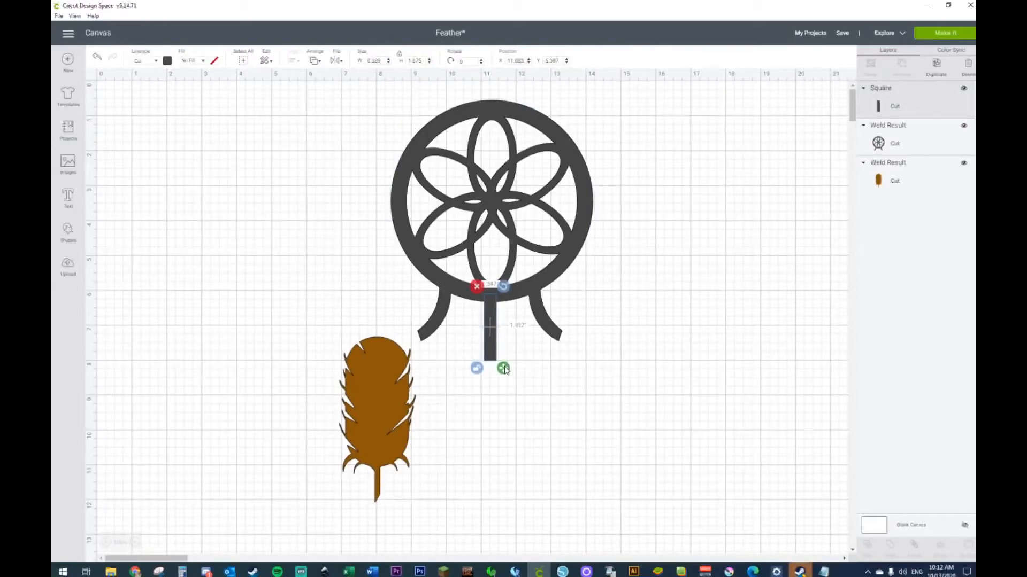
left_click(620, 386)
left_click_drag(352, 163, 579, 315)
right_click(524, 294)
left_click(553, 504)
Shrink the brown feather, tilt it about 29 degrees, and hang it from the end of the left curved strip.
left_click_drag(413, 396, 350, 338)
left_click_drag(361, 273, 384, 291)
left_click_drag(378, 452, 341, 396)
left_click_drag(312, 318, 417, 361)
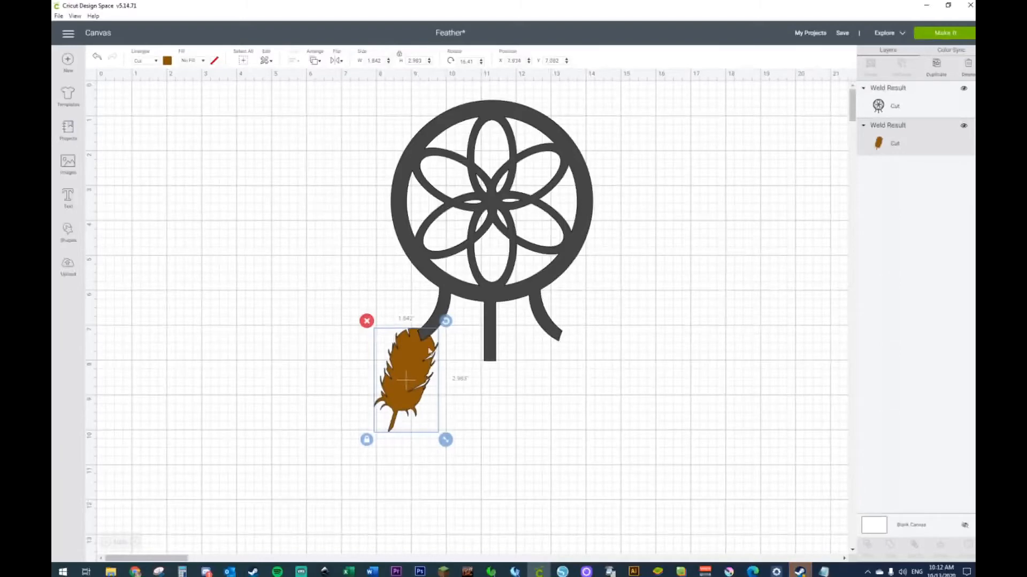
left_click_drag(444, 322, 566, 408)
Duplicate the tilted feather, flip the copy horizontally, and hang it from the right curved strip.
key("ctrl+d")
right_click(566, 408)
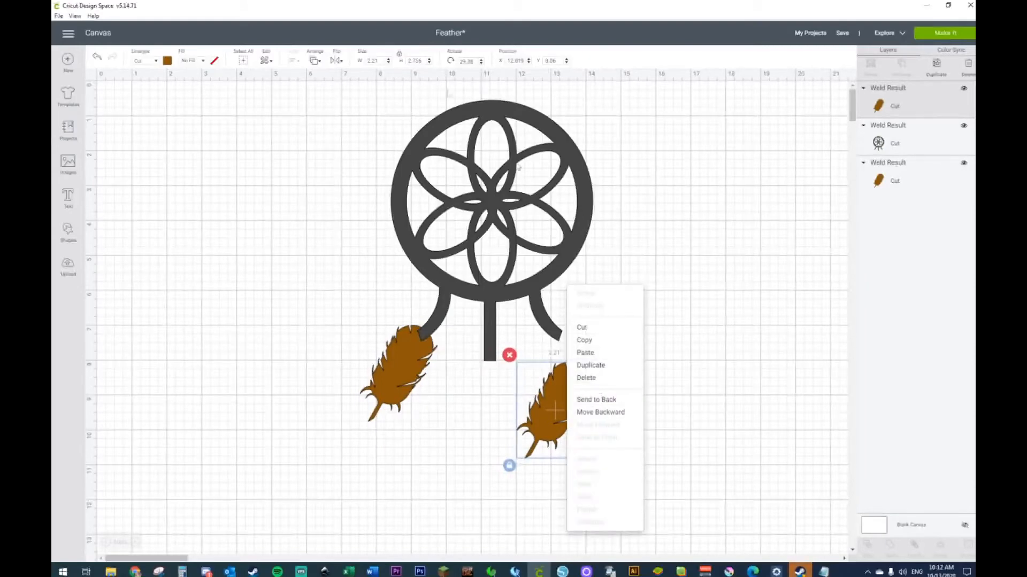
left_click(338, 65)
left_click(358, 81)
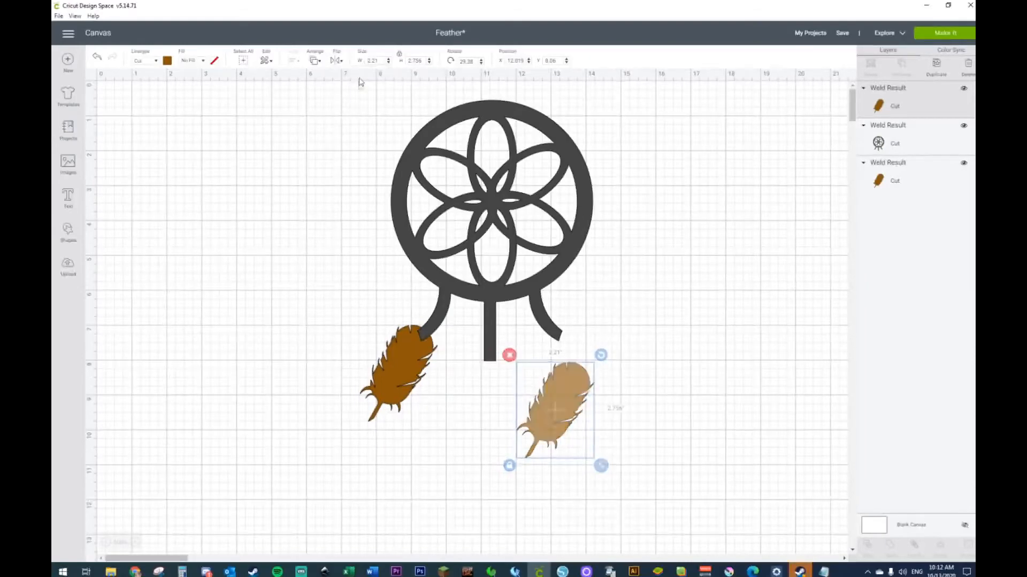
left_click_drag(572, 410, 519, 429)
Duplicate a feather, rotate the copy nearly upright to about 357 degrees, and hang it from the central bar.
key("ctrl+d")
left_click_drag(562, 375, 572, 398)
left_click_drag(515, 426, 493, 408)
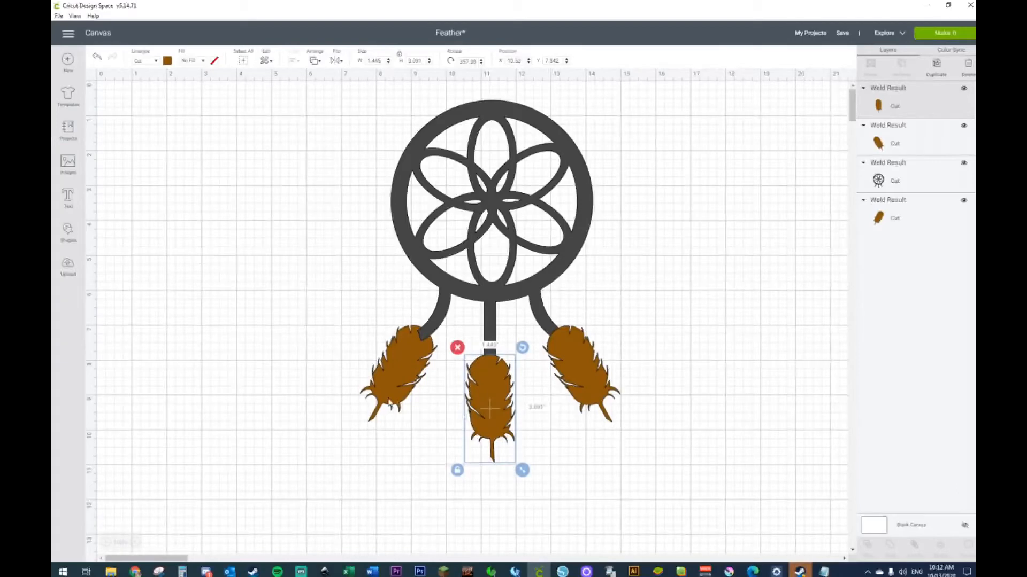
Enlarge all three feathers together until the middle one is about 1.7 inches wide.
left_click(393, 404)
left_click(480, 415, "shift")
left_click(573, 407, "shift")
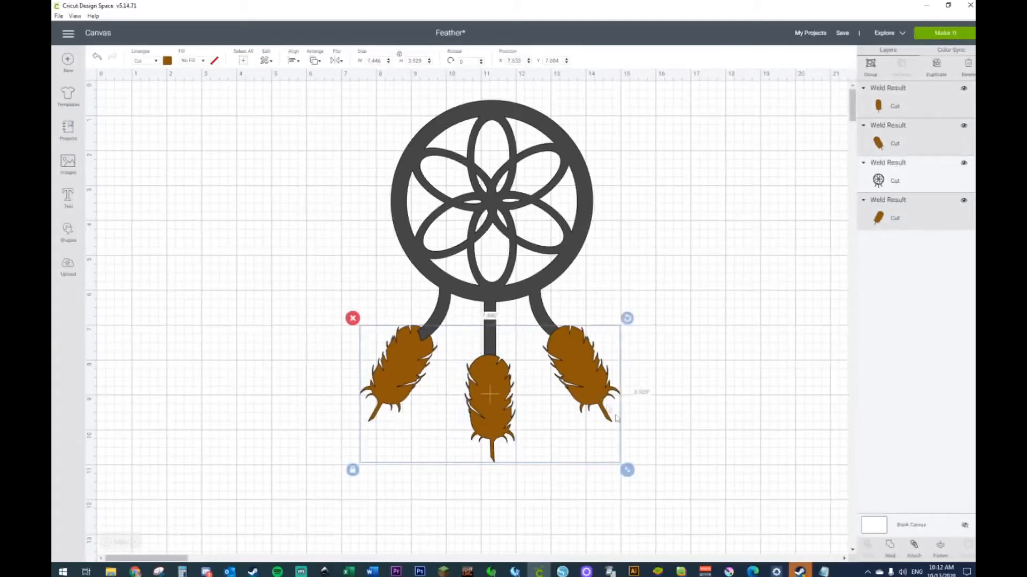
left_click_drag(629, 469, 675, 526)
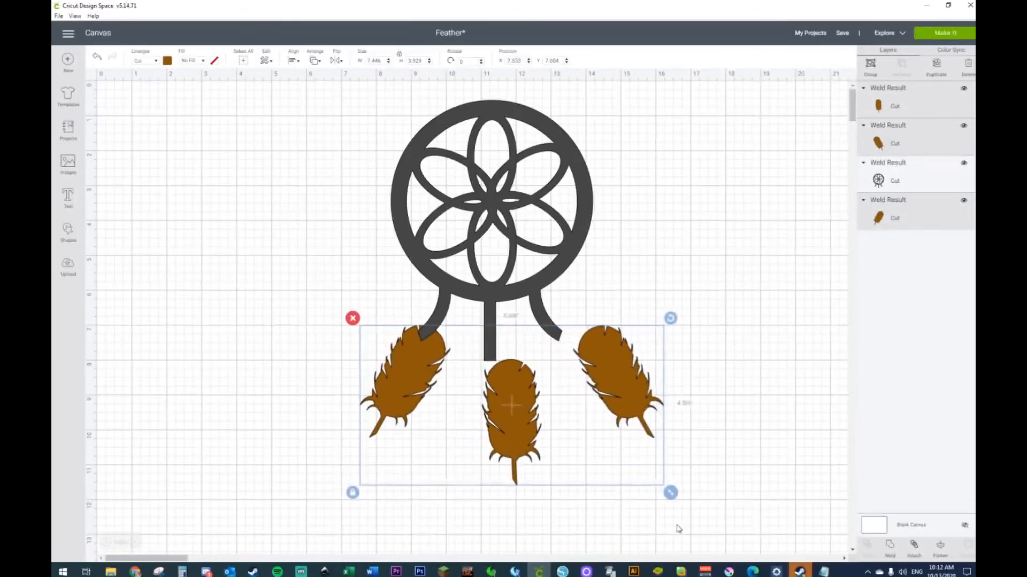
left_click(612, 496)
Reposition the three enlarged feathers so each one touches the end of its hanging strip.
left_click_drag(393, 370, 385, 368)
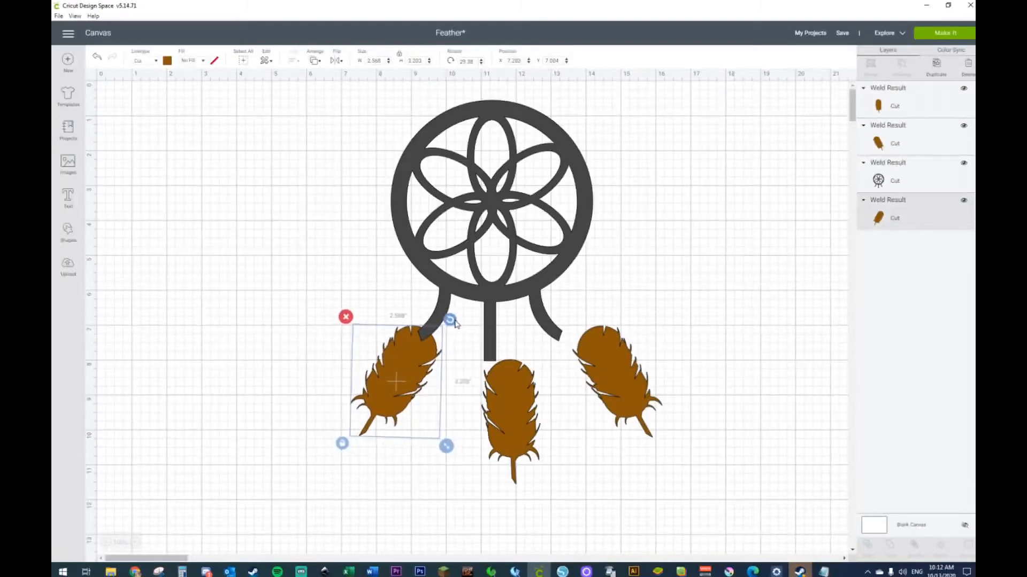
left_click_drag(501, 400, 483, 393)
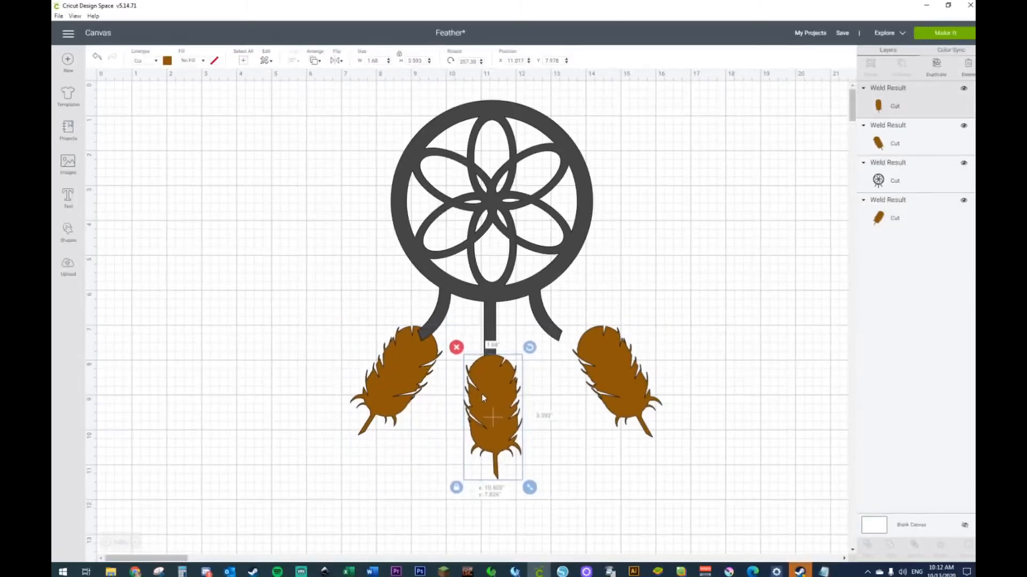
left_click_drag(607, 375, 574, 374)
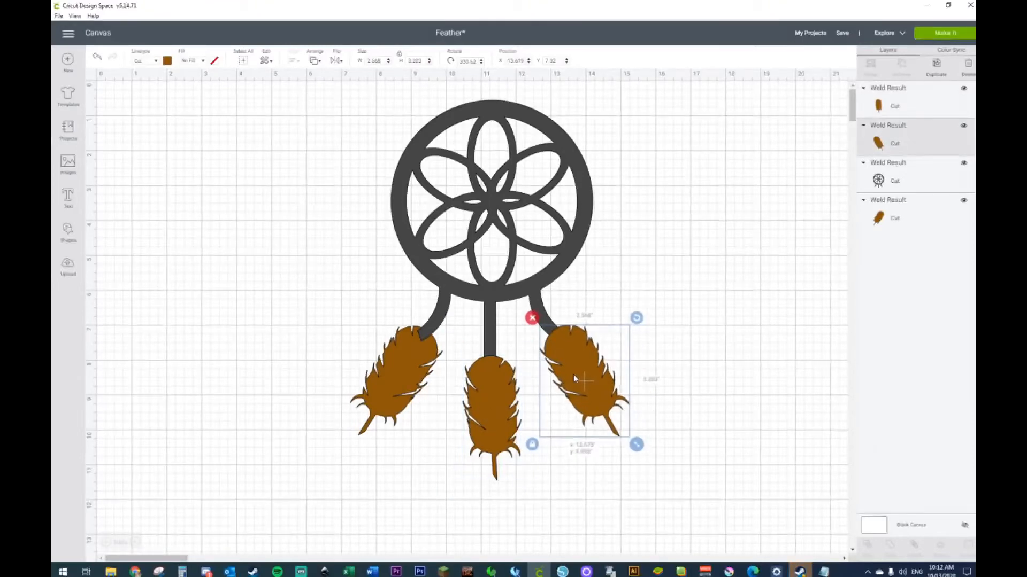
Weld the hoop with its hanging strips and all three feathers into a single dreamcatcher shape.
left_click(657, 344)
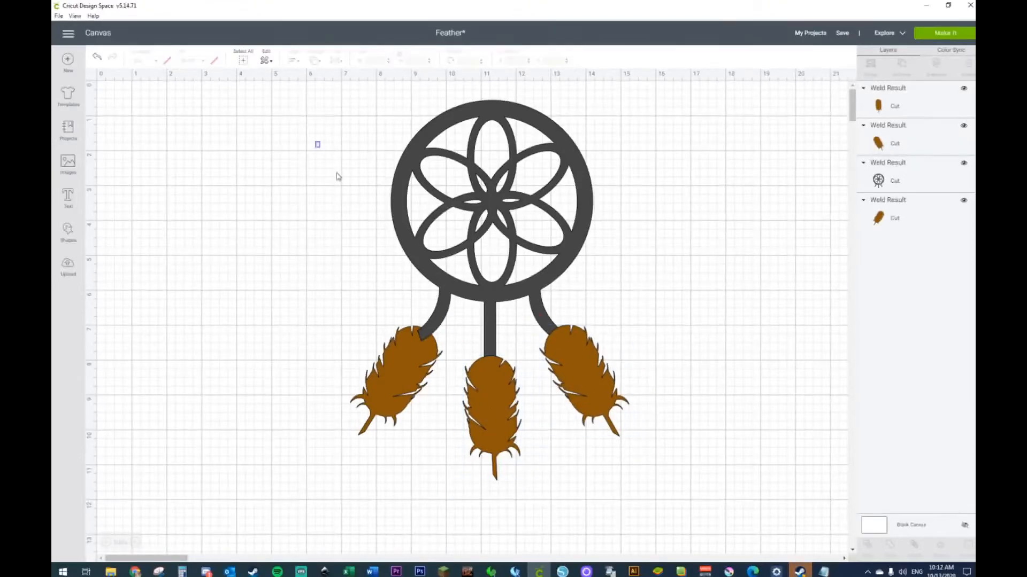
left_click_drag(337, 177, 639, 454)
right_click(570, 415)
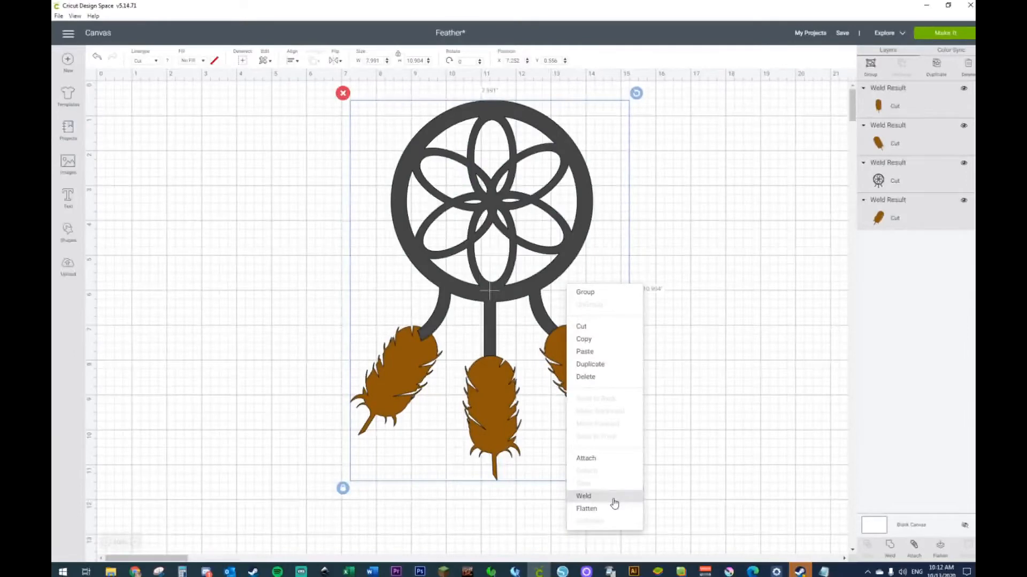
left_click(613, 501)
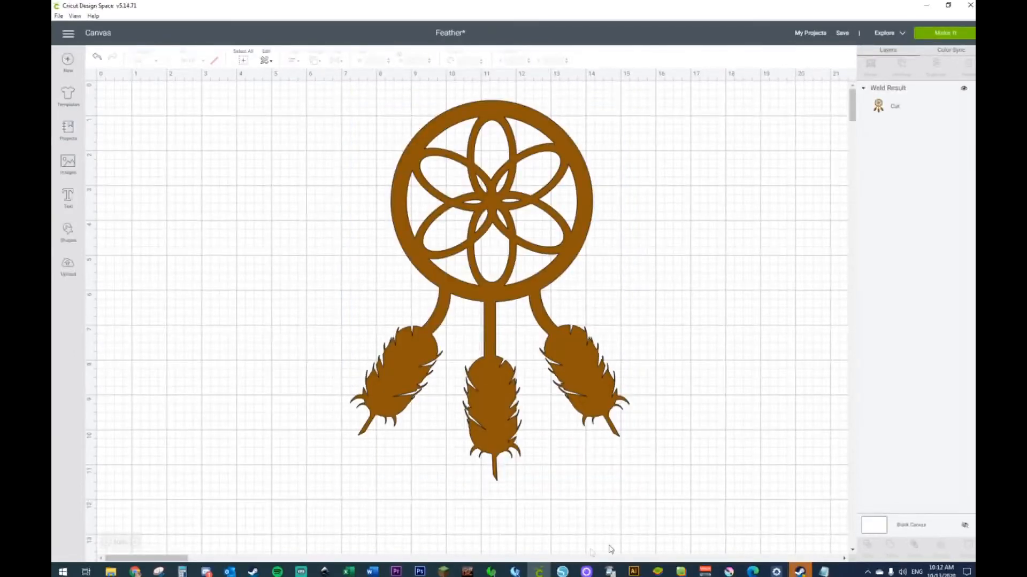
scroll(504, 469, "down", 2)
scroll(496, 243, "up", 2)
Insert a square with unlocked proportions and move the dreamcatcher to the far right to free up space.
left_click(68, 231)
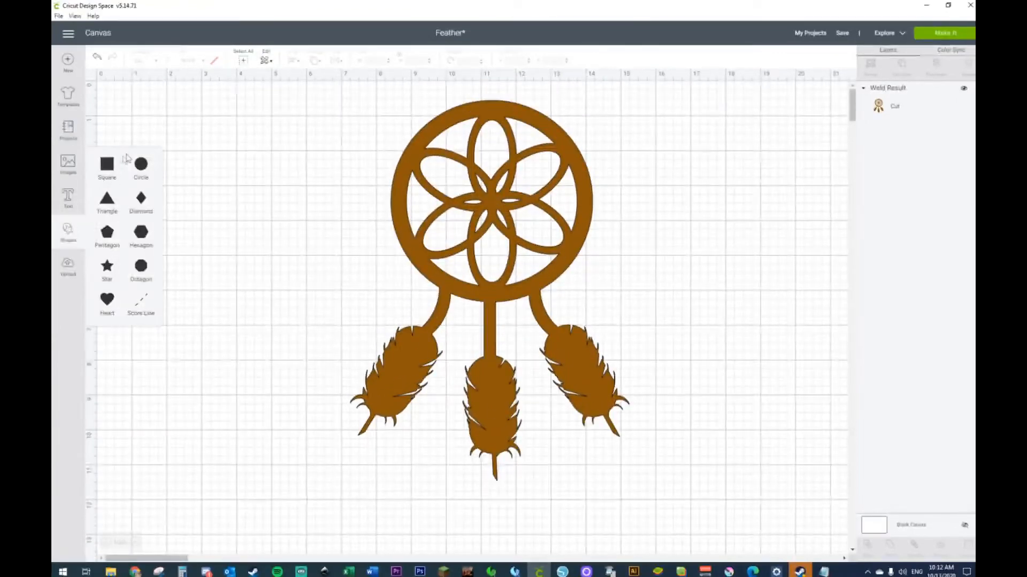
left_click(107, 164)
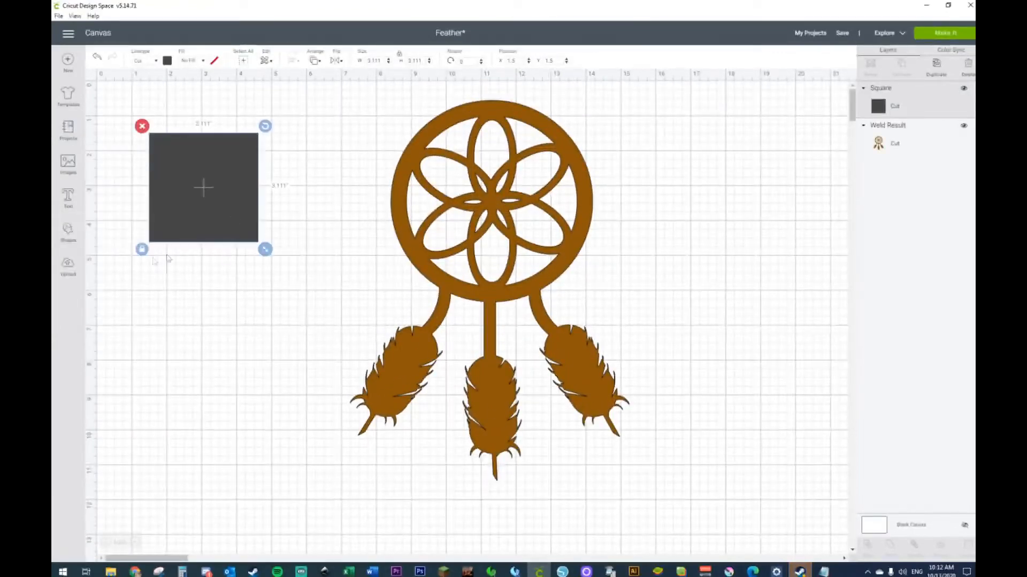
left_click(142, 248)
left_click_drag(478, 251, 664, 259)
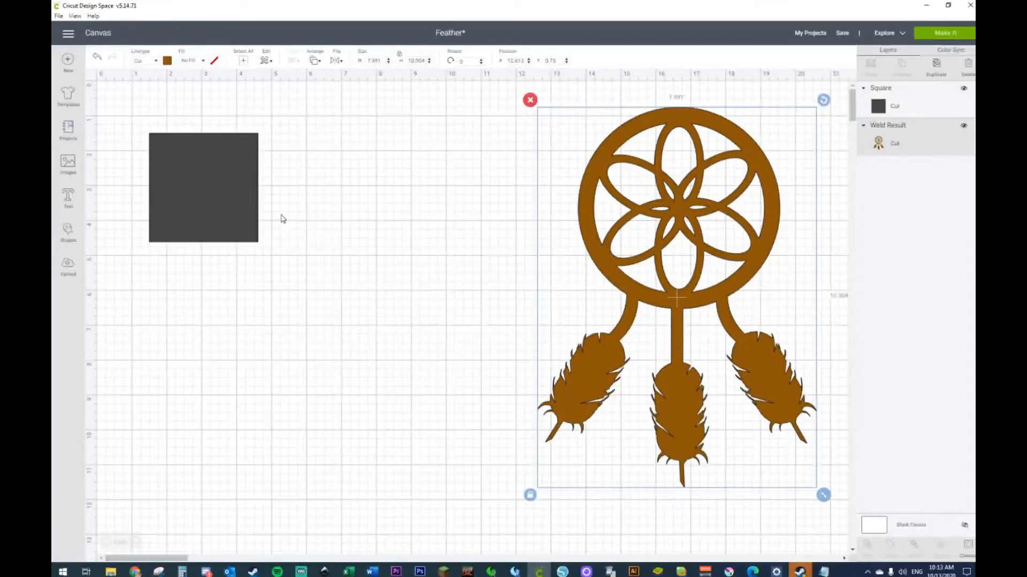
Recolor the square white and resize it to 8.50 inches wide by 4.50 inches high.
left_click(203, 170)
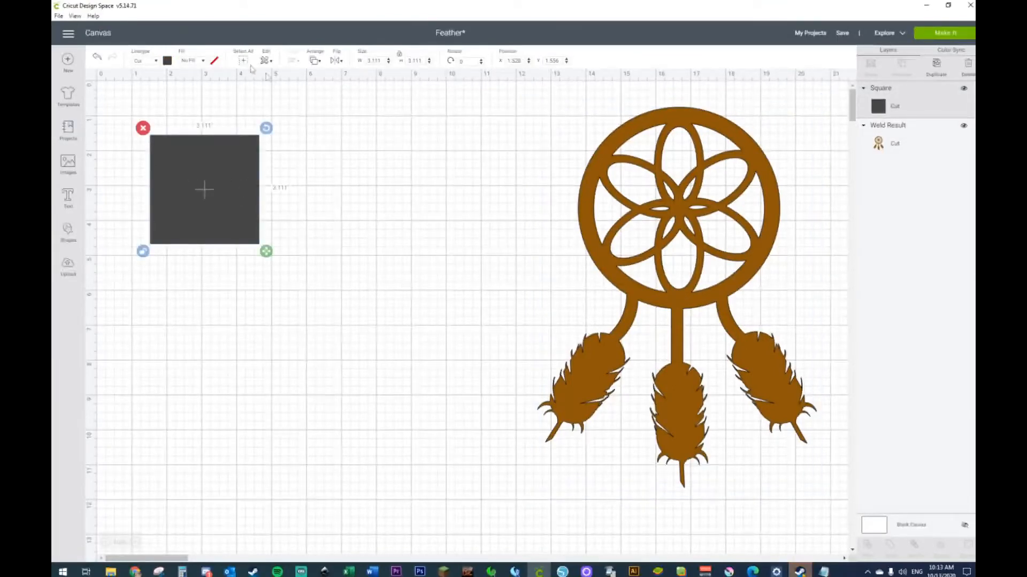
left_click(170, 62)
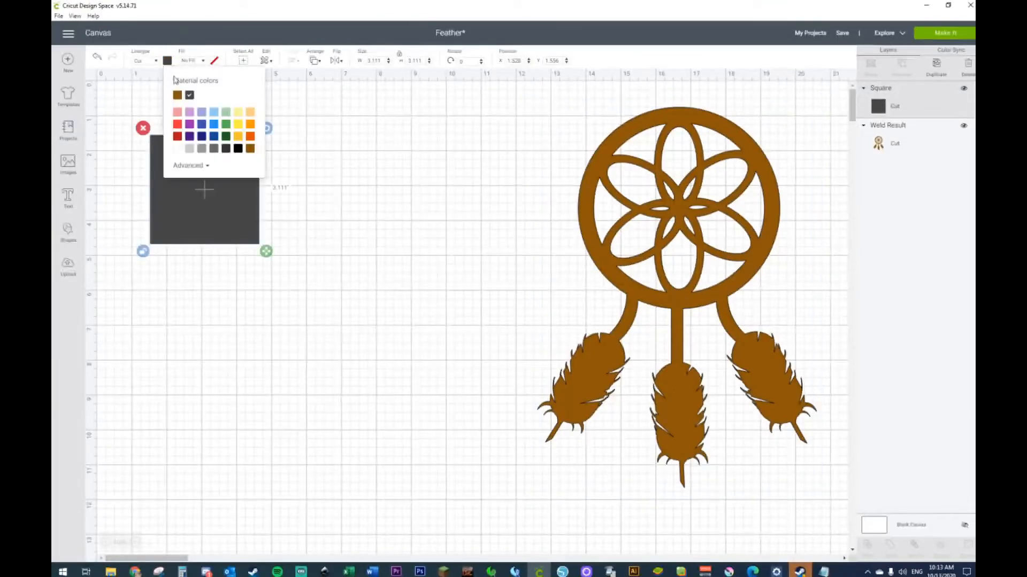
left_click(178, 148)
left_click(380, 61)
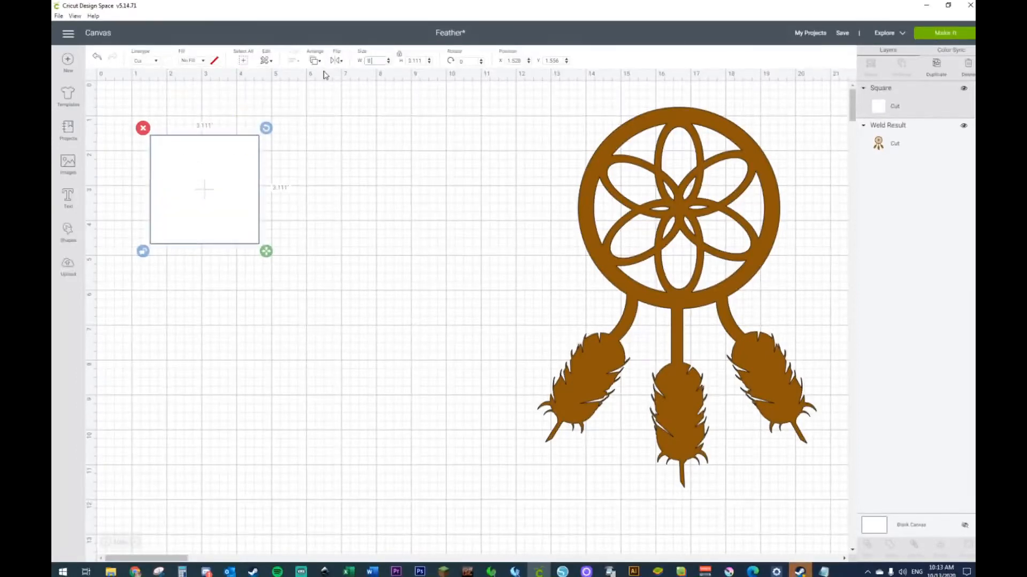
key("Return")
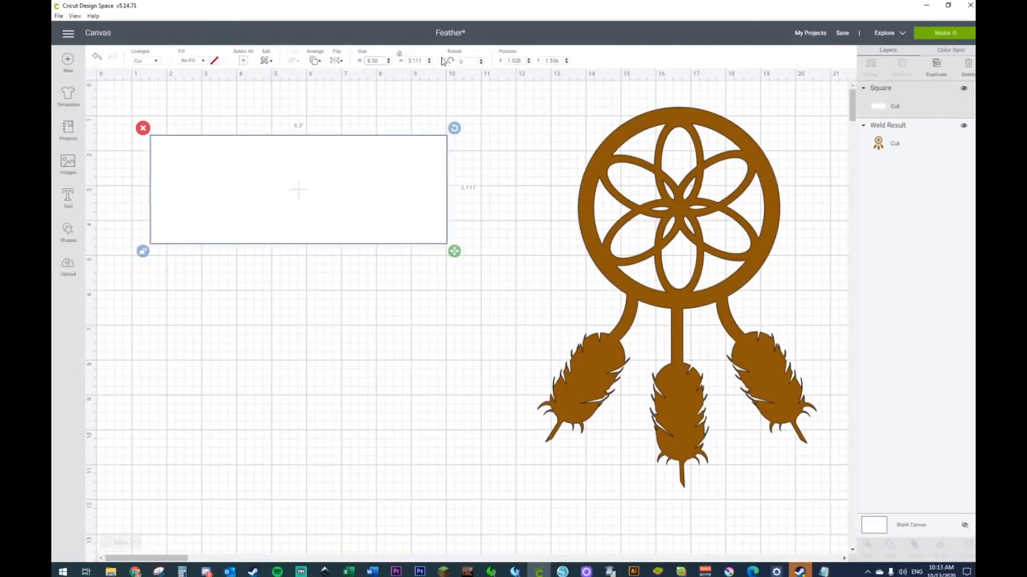
left_click(425, 61)
type("4.50")
key("Return")
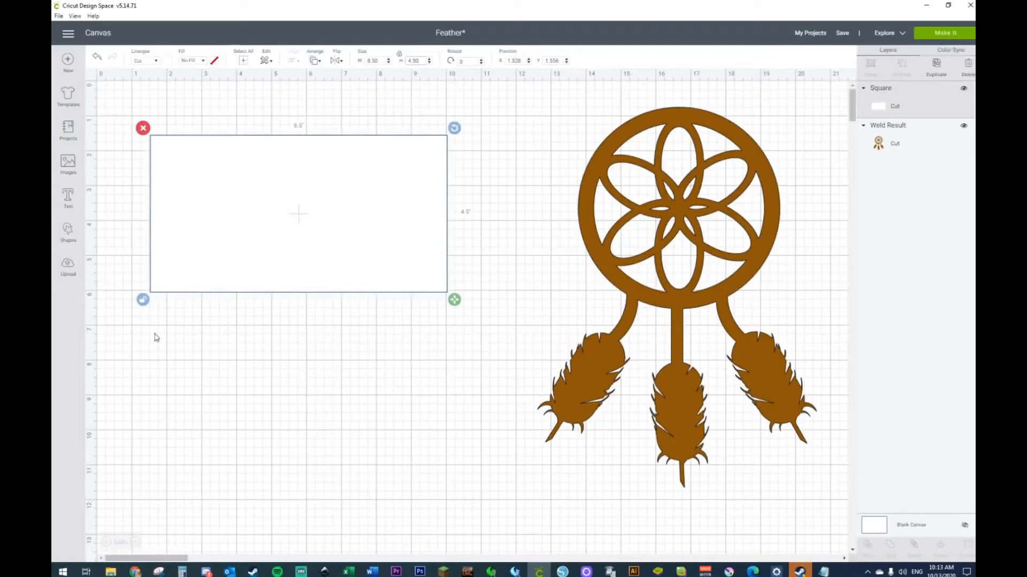
Add a score line and center it on the white rectangle.
left_click(72, 231)
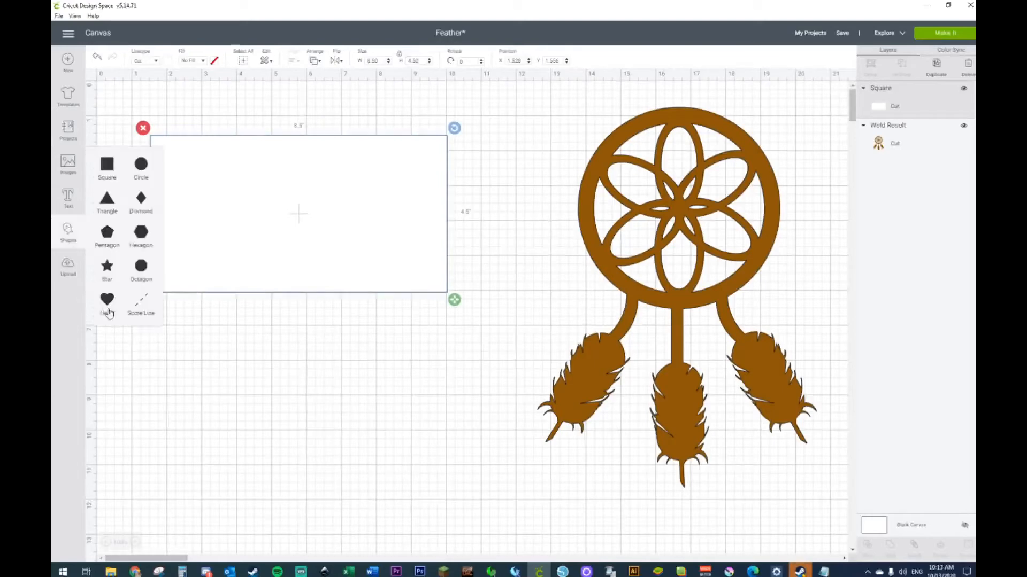
left_click(142, 309)
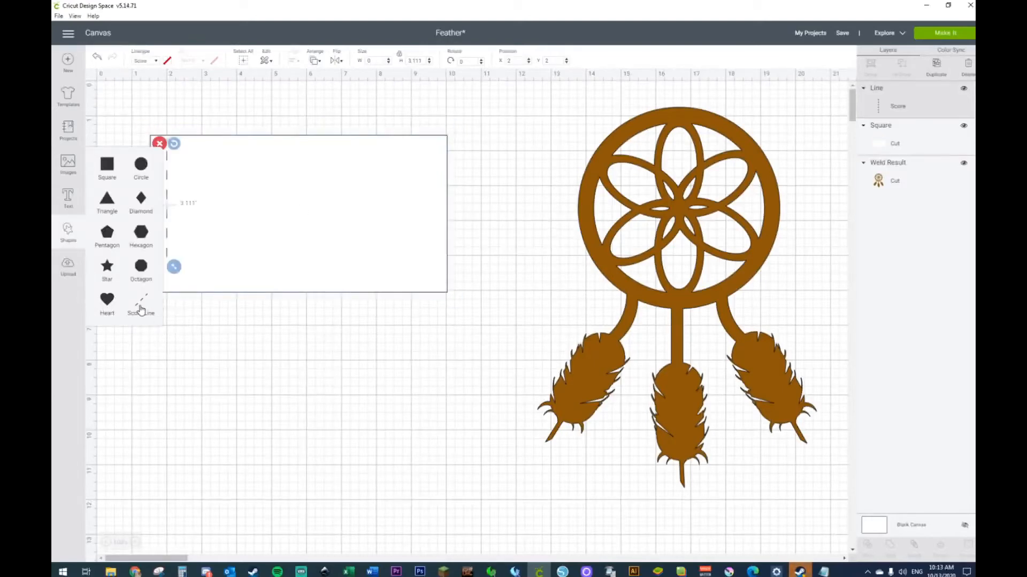
left_click(273, 304)
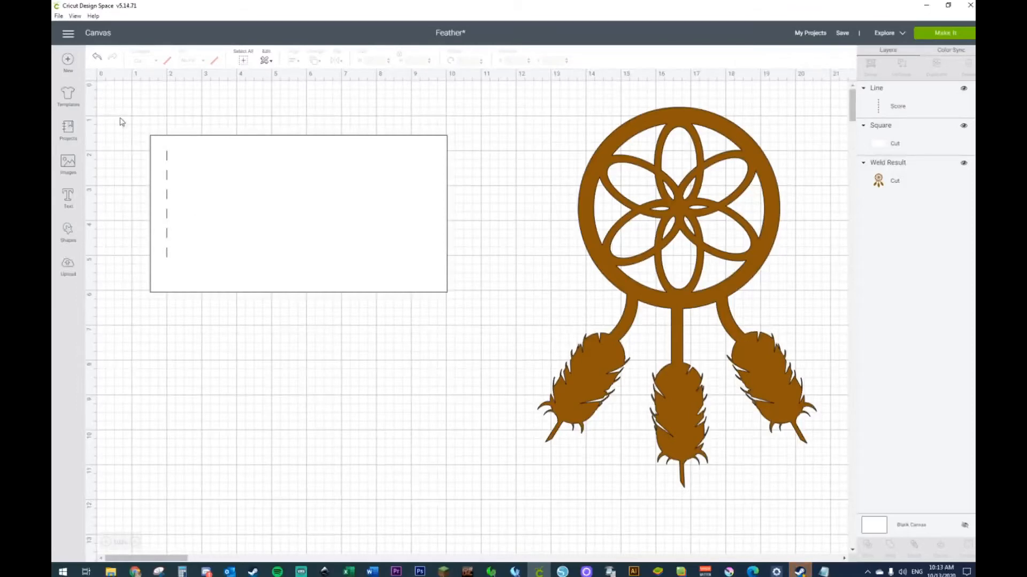
left_click_drag(120, 119, 294, 324)
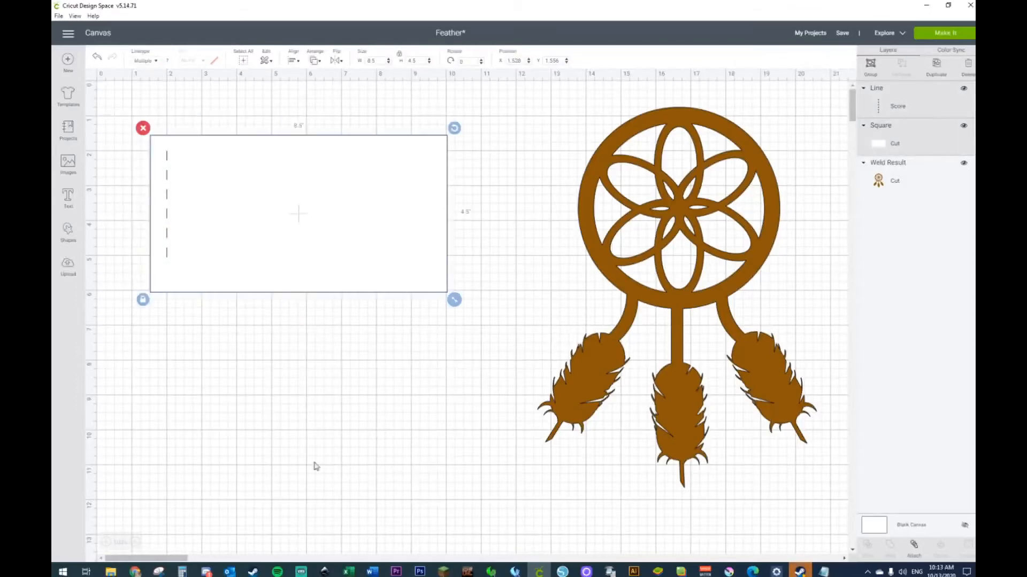
left_click(300, 63)
left_click(500, 161)
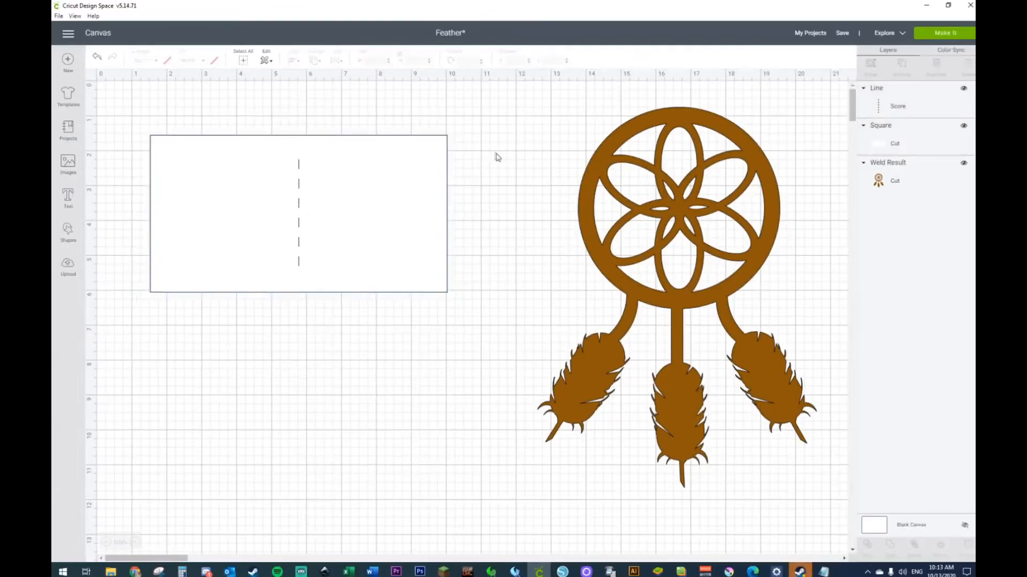
Attach the centered score line to the white rectangle.
left_click_drag(491, 133, 204, 284)
right_click(246, 246)
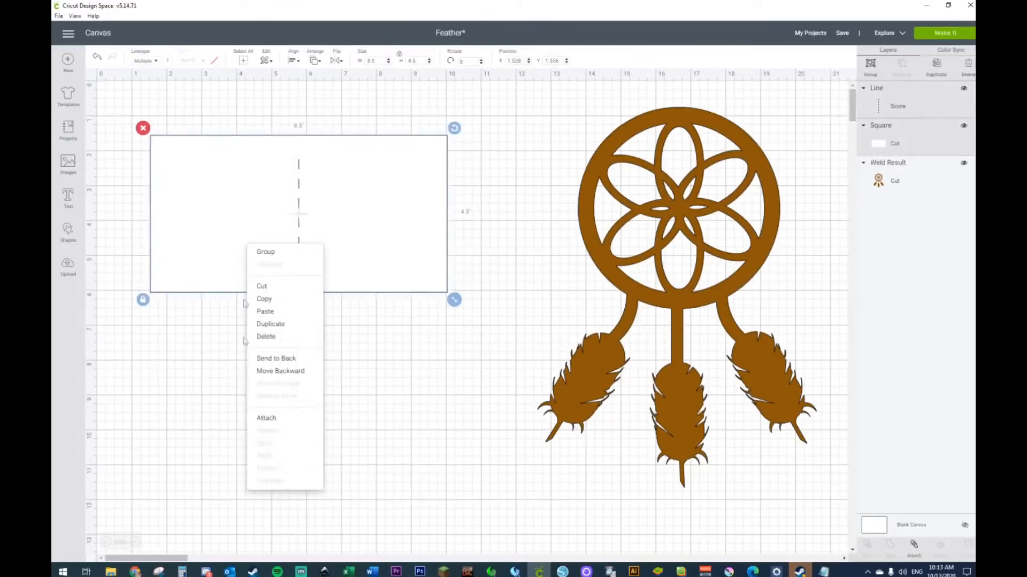
left_click(266, 420)
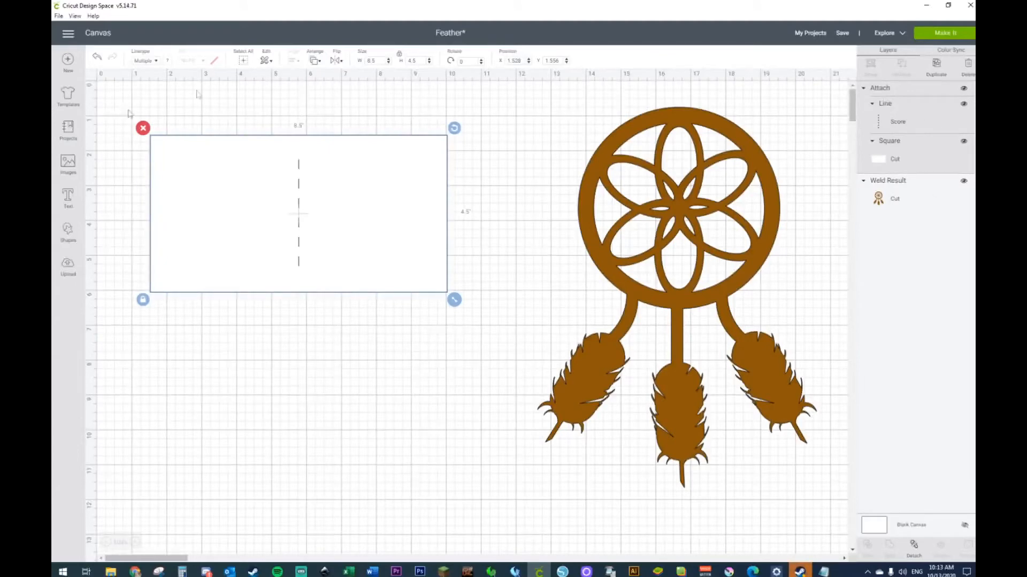
Insert a second square and place it on the card's right half, beside the score line.
left_click(68, 234)
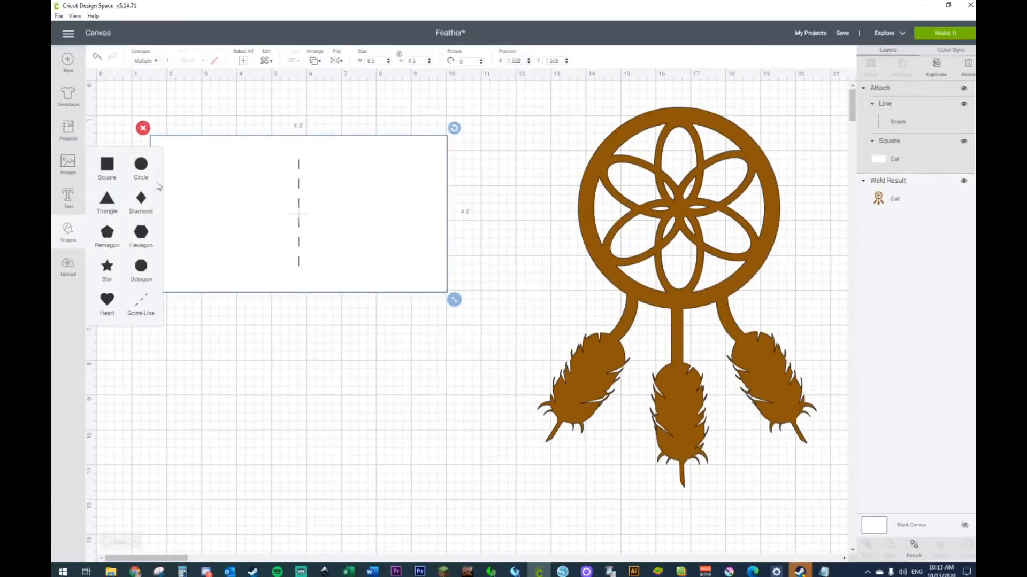
left_click(107, 166)
left_click_drag(284, 208, 383, 176)
left_click(384, 175)
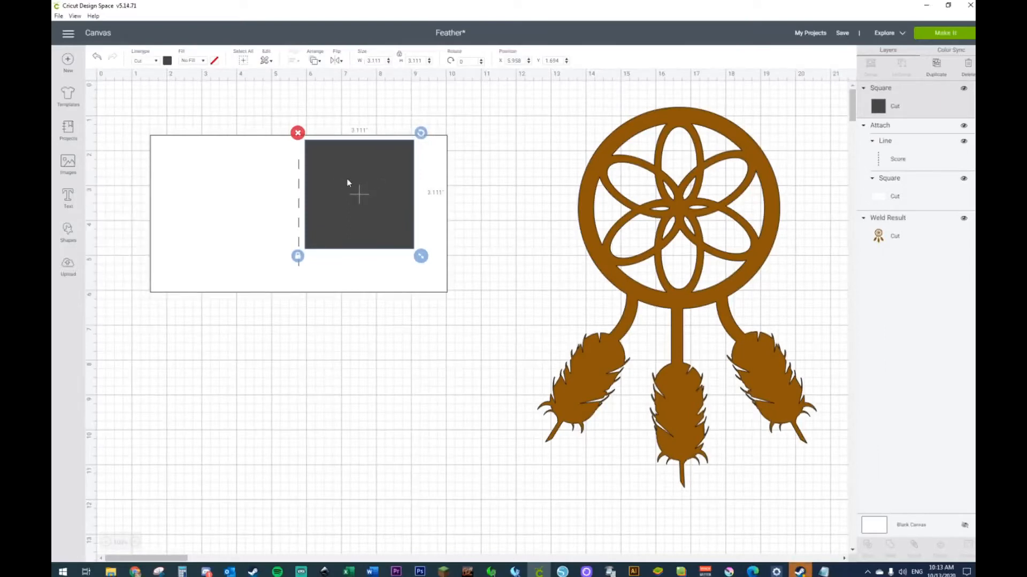
key("ctrl+d")
left_click_drag(357, 190, 206, 184)
left_click(339, 188)
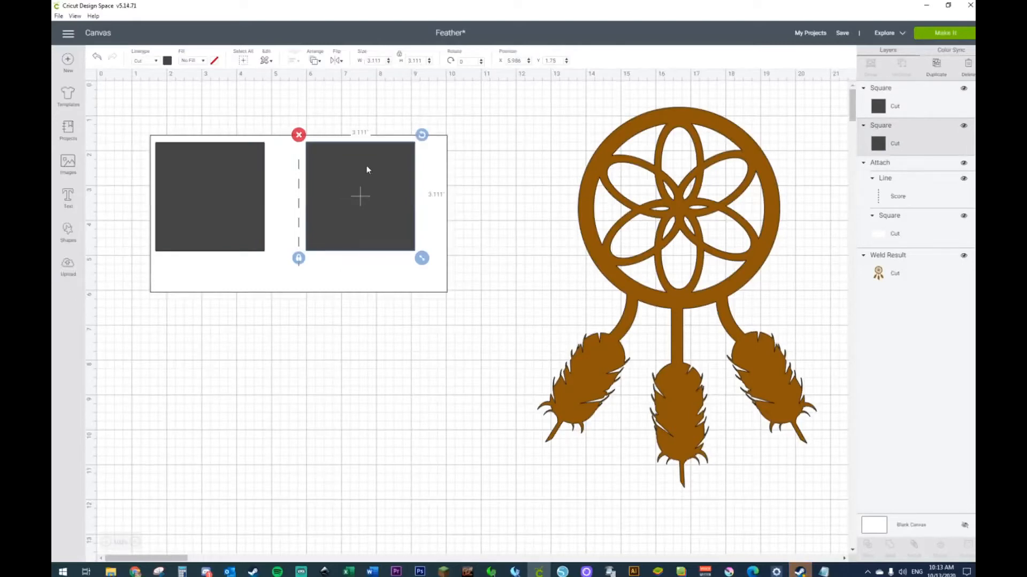
left_click(222, 191)
key("Delete")
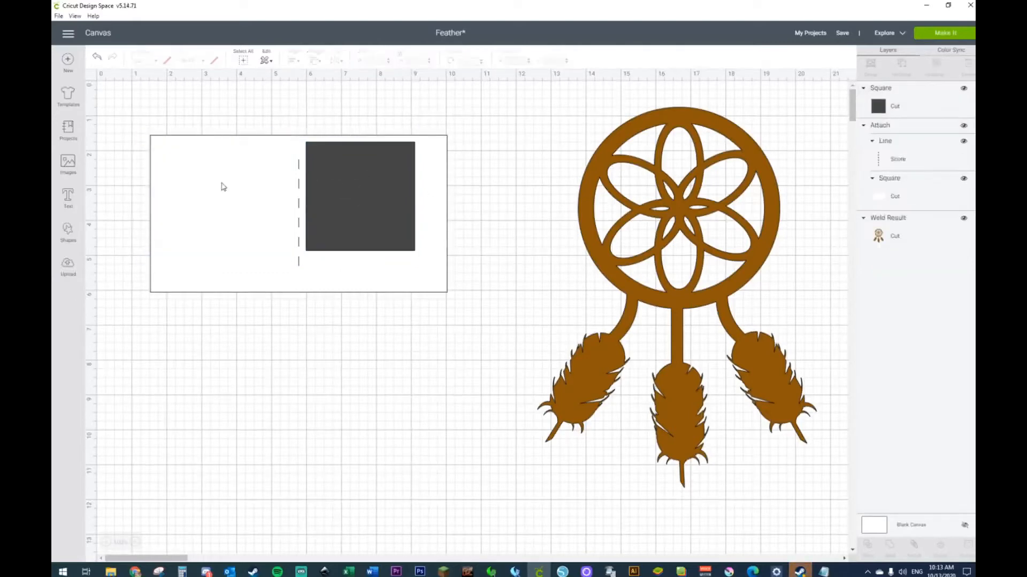
Resize the dark square to 4 inches wide by 4.25 inches high and fit it within the card's right half.
left_click(354, 190)
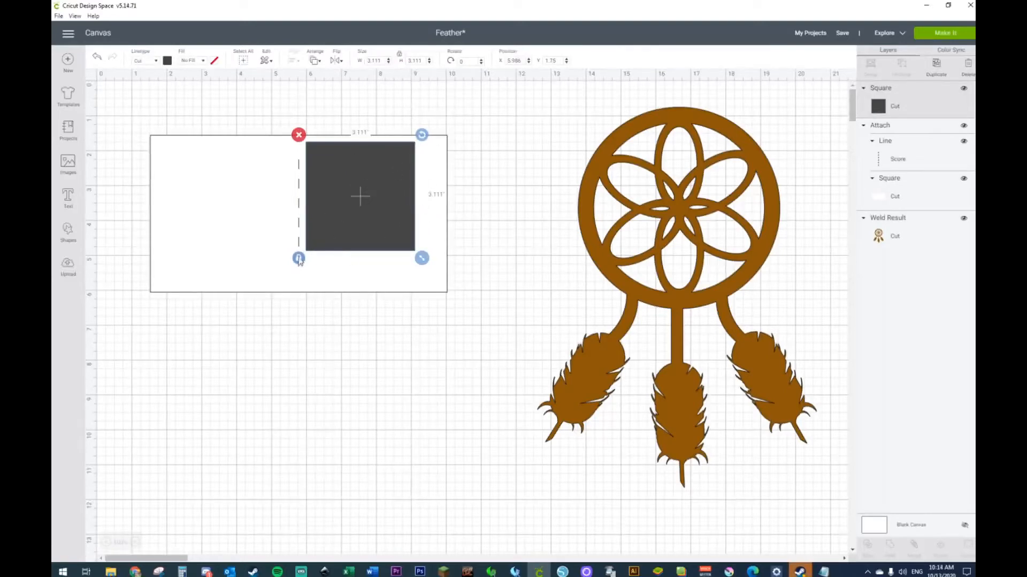
double_click(385, 60)
type("4")
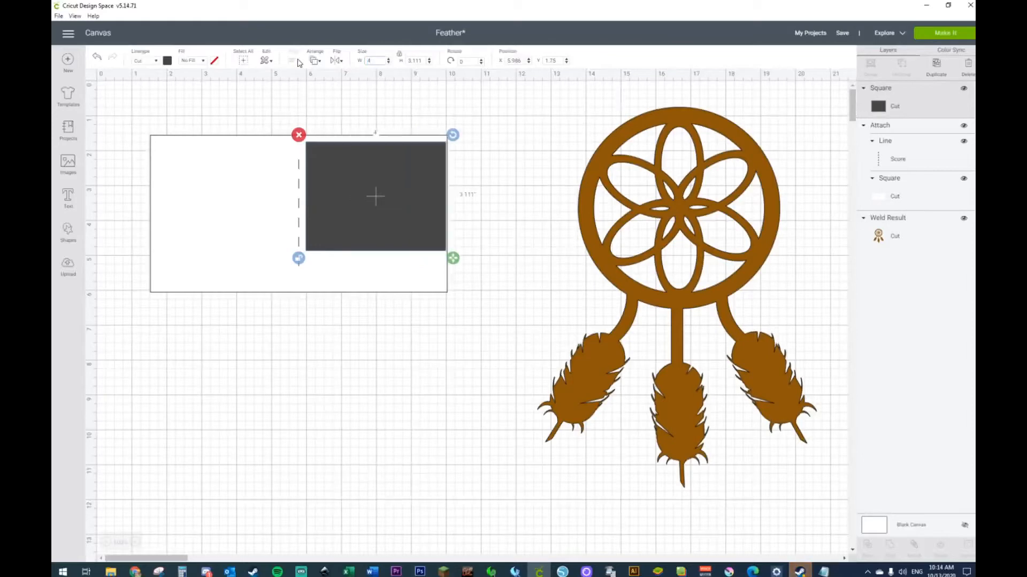
left_click_drag(335, 194, 331, 193)
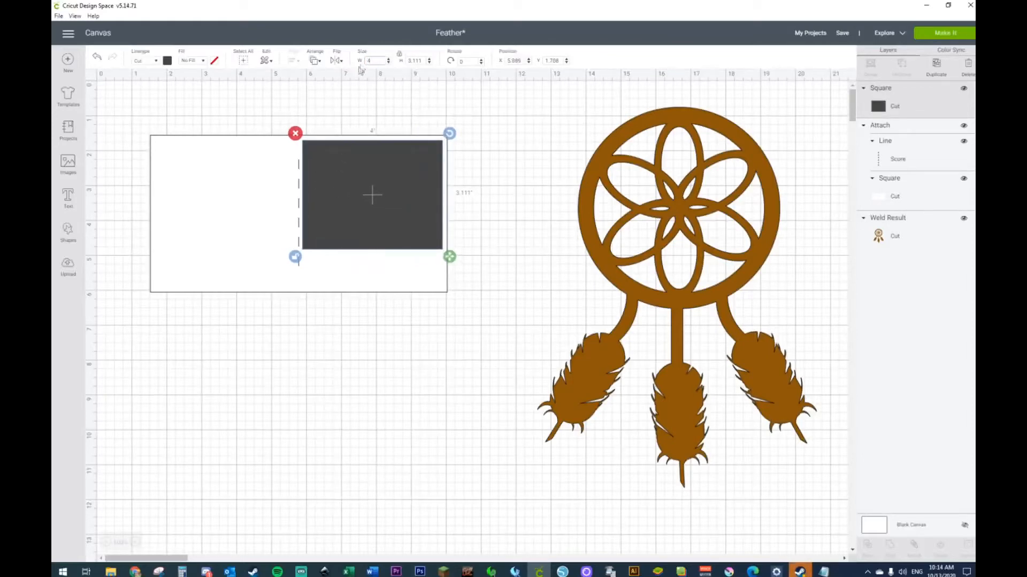
double_click(422, 60)
type("4.25")
key("Return")
left_click(385, 326)
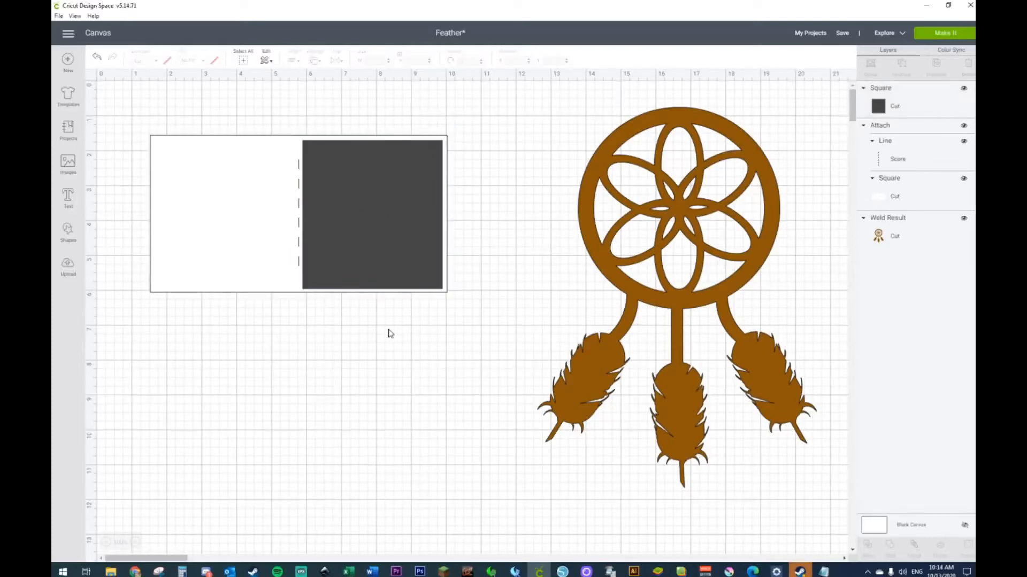
left_click_drag(368, 253, 217, 403)
key("ctrl+d")
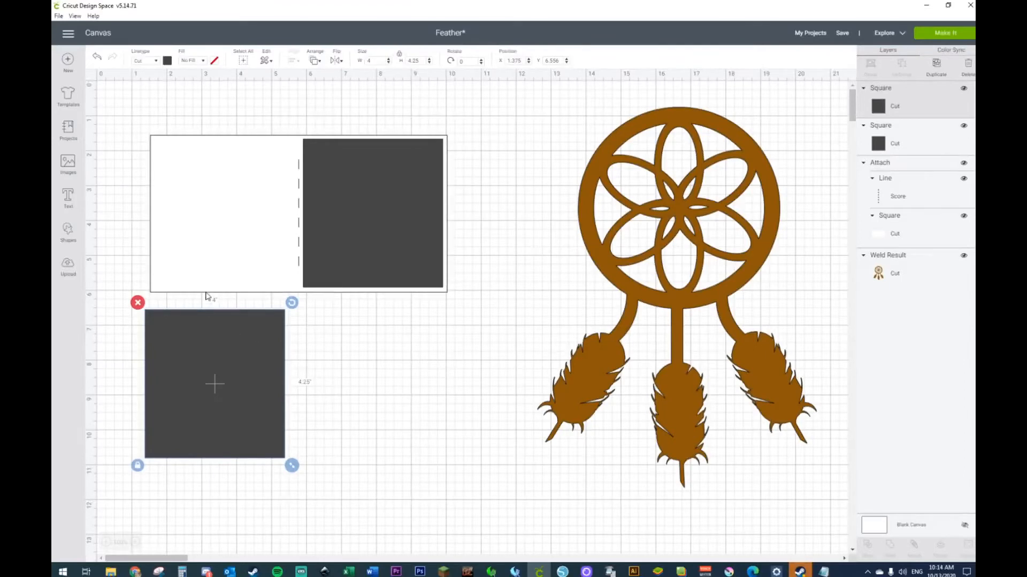
key("Delete")
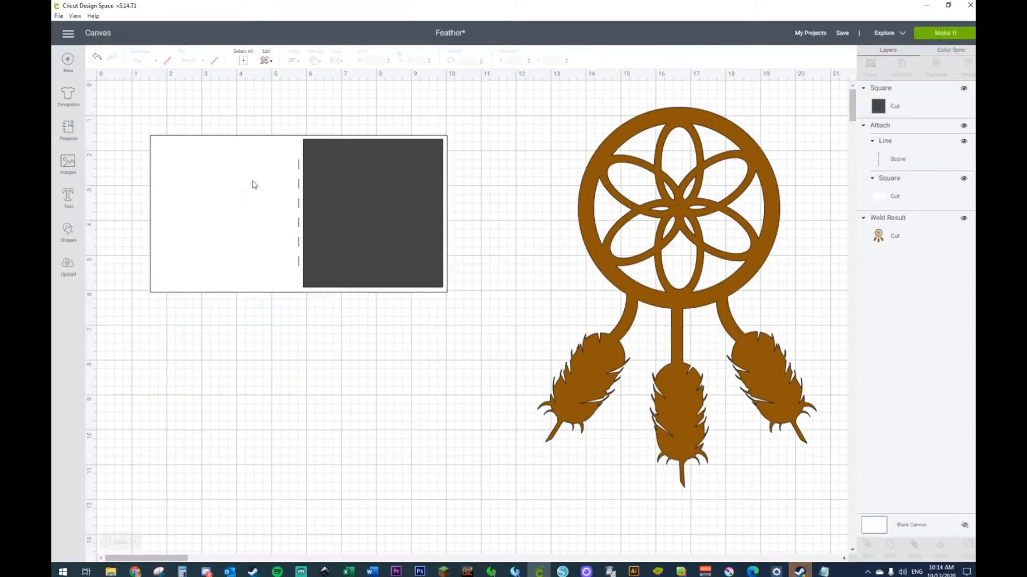
Recolor the 4 by 4.25 inch panel light blue and nudge it down slightly to center it on the card's right half.
left_click(367, 213)
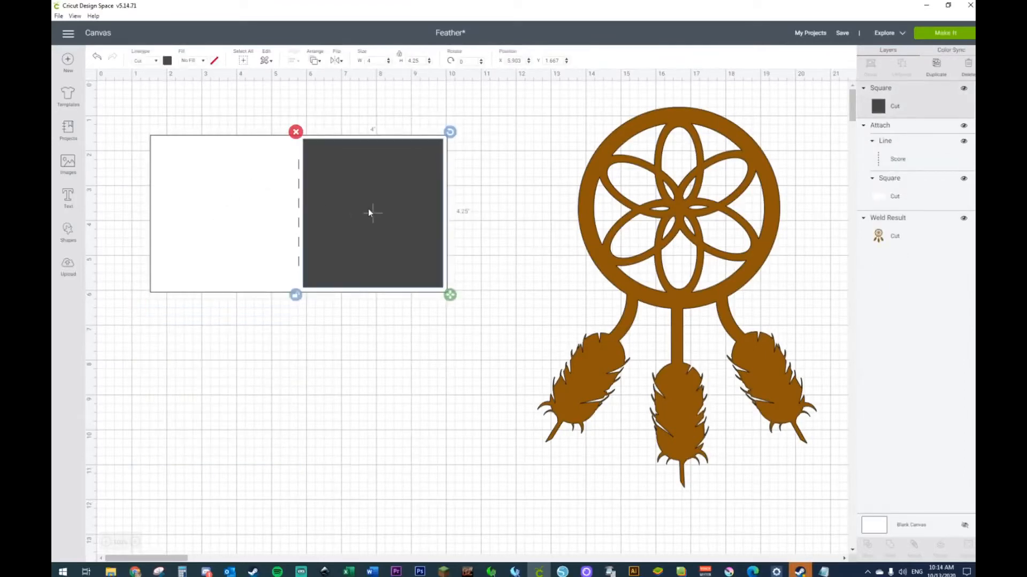
left_click(167, 61)
left_click(213, 114)
left_click(406, 325)
left_click_drag(389, 246, 389, 248)
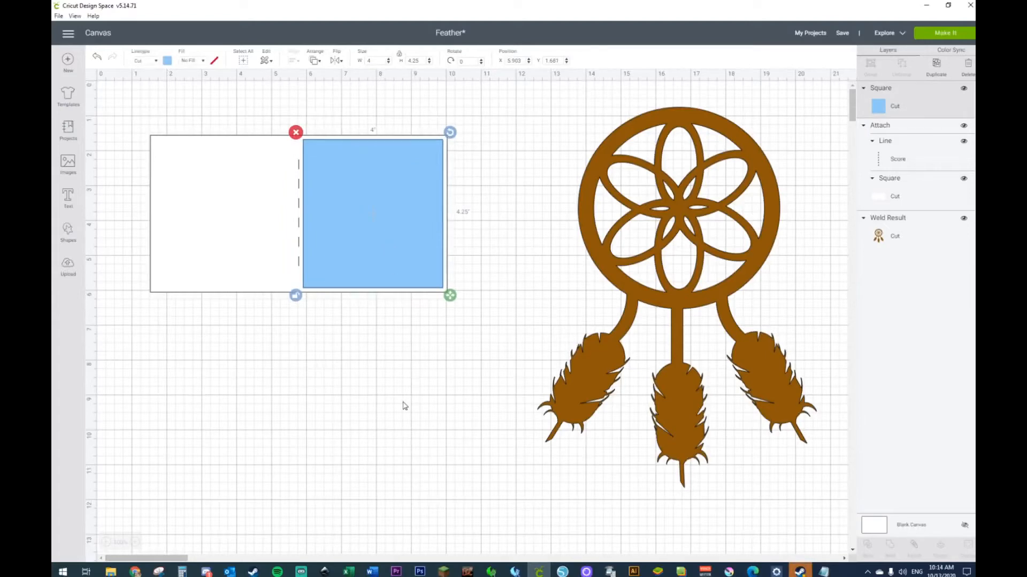
left_click(405, 404)
Insert a new square below the card and make it a 1 by 2 inch rectangle rotated 90 degrees.
left_click(66, 238)
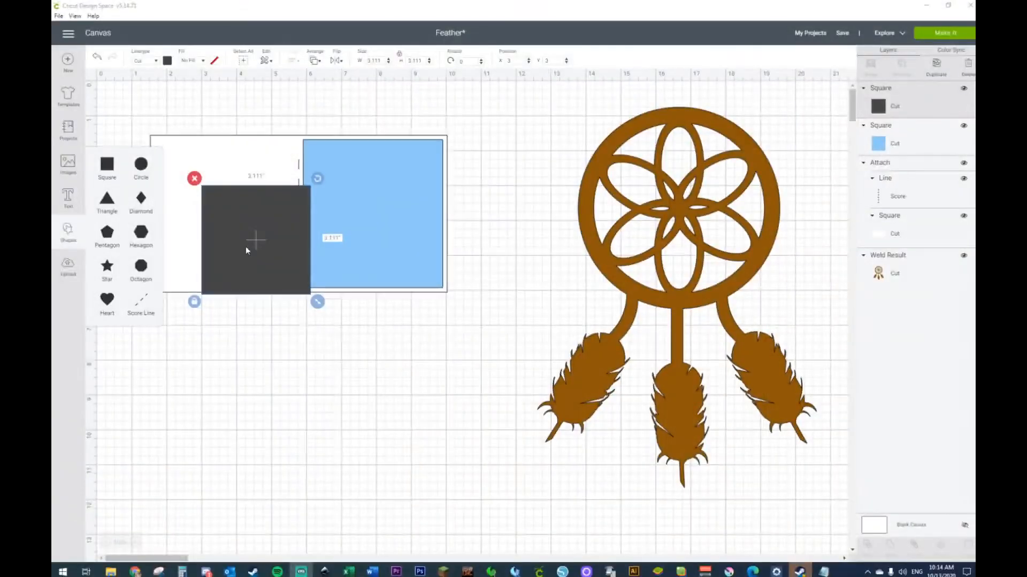
left_click_drag(245, 246, 303, 364)
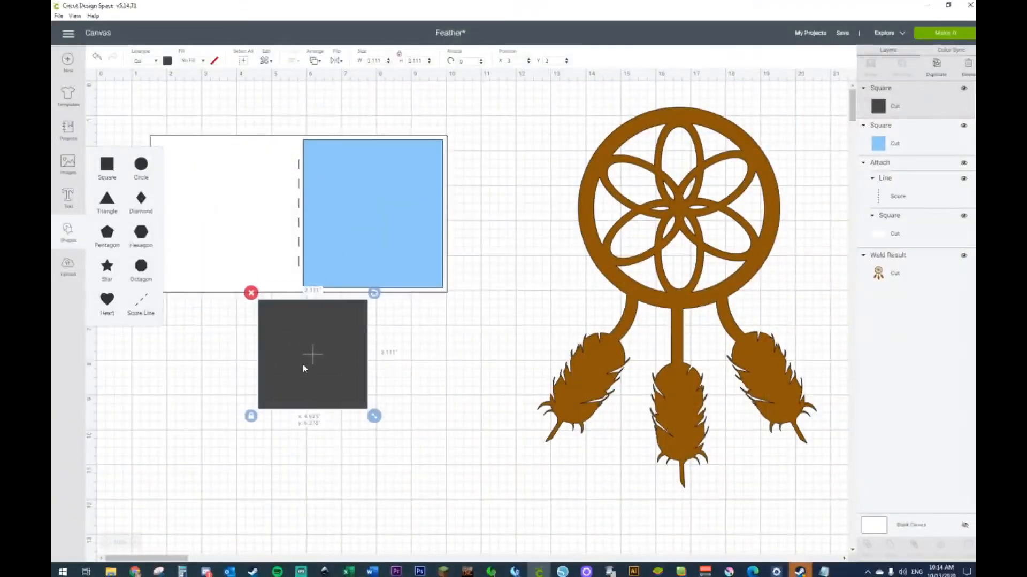
left_click(376, 61)
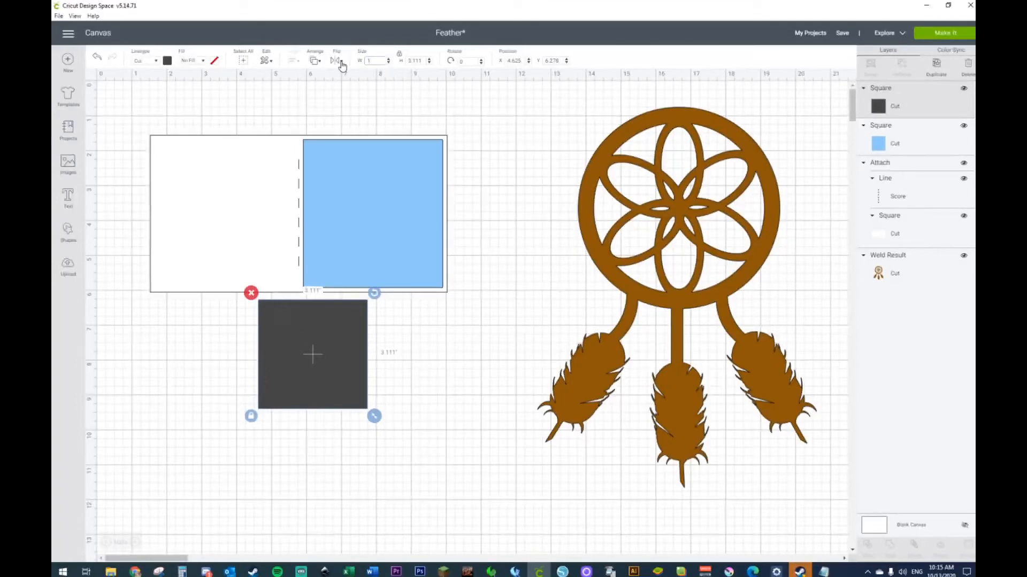
key("Return")
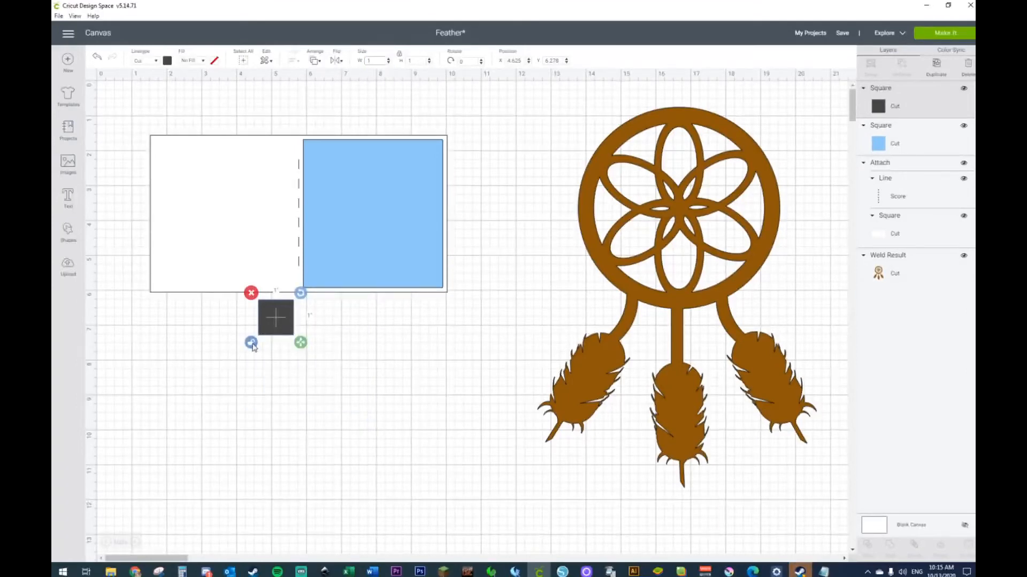
left_click(417, 62)
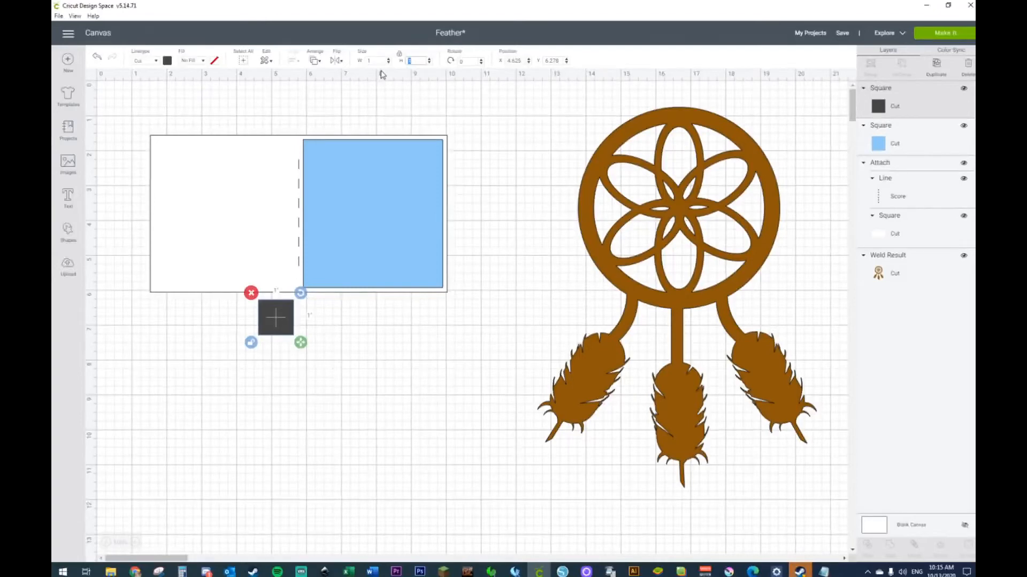
type("2")
key("Return")
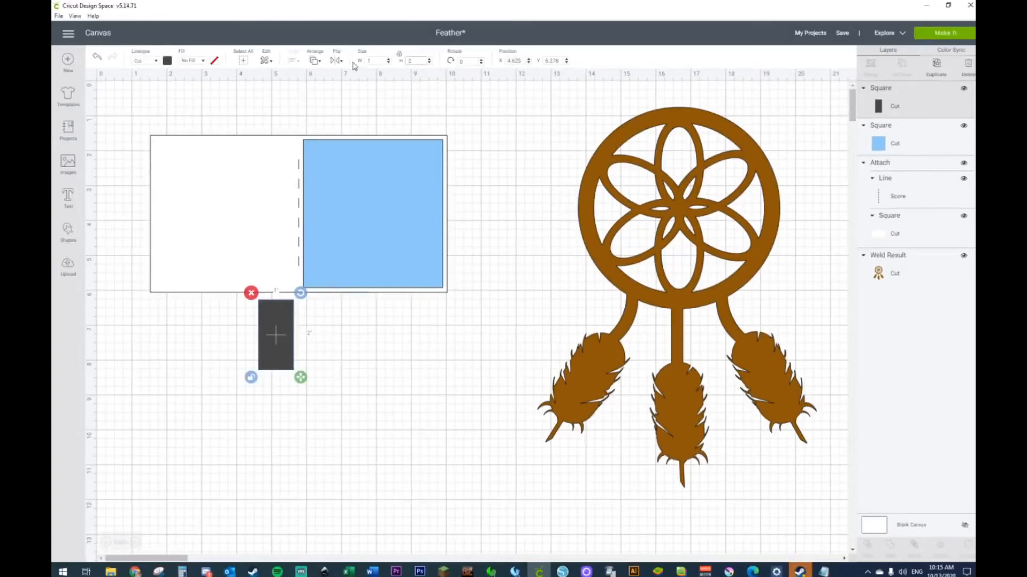
left_click(469, 63)
key("Return")
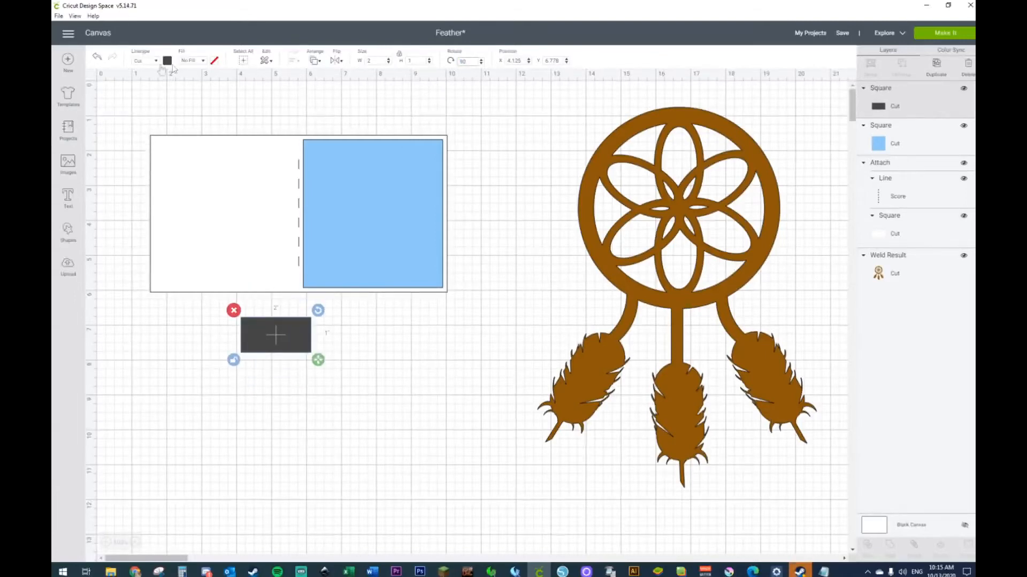
Recolor the small rectangle white and place it in the lower-left corner of the light blue panel.
left_click(168, 61)
left_click(178, 149)
left_click(373, 423)
left_click_drag(284, 351, 352, 285)
Move the dreamcatcher up to the card's right edge and send it to the front of all layers.
left_click_drag(661, 274, 570, 338)
left_click(348, 220)
left_click_drag(352, 215, 353, 209)
right_click(595, 215)
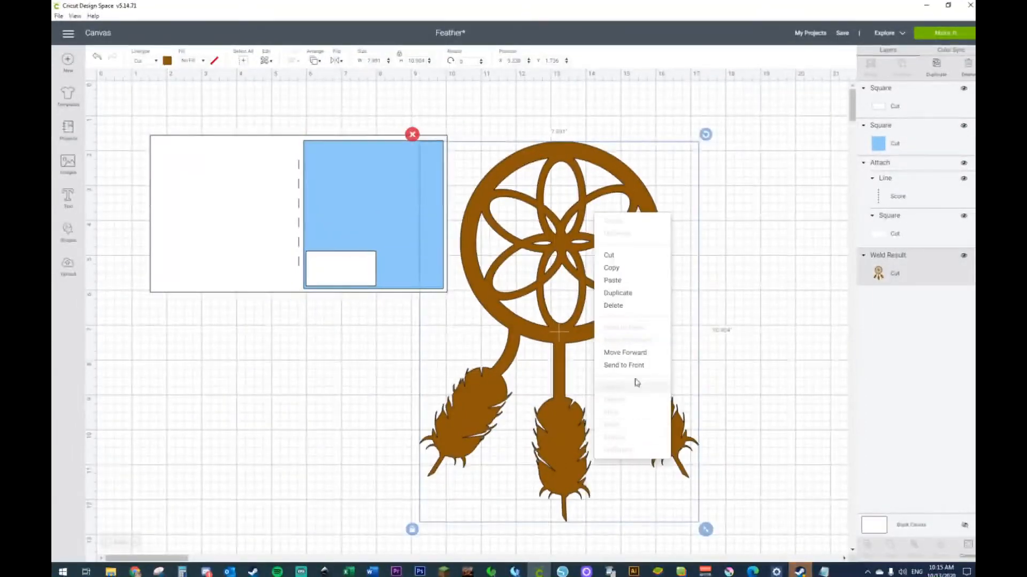
left_click(637, 365)
Shrink the dreamcatcher to about 2.78 by 3.79 inches and fit it within the light blue panel, overlapping the white rectangle.
left_click_drag(706, 529, 421, 252)
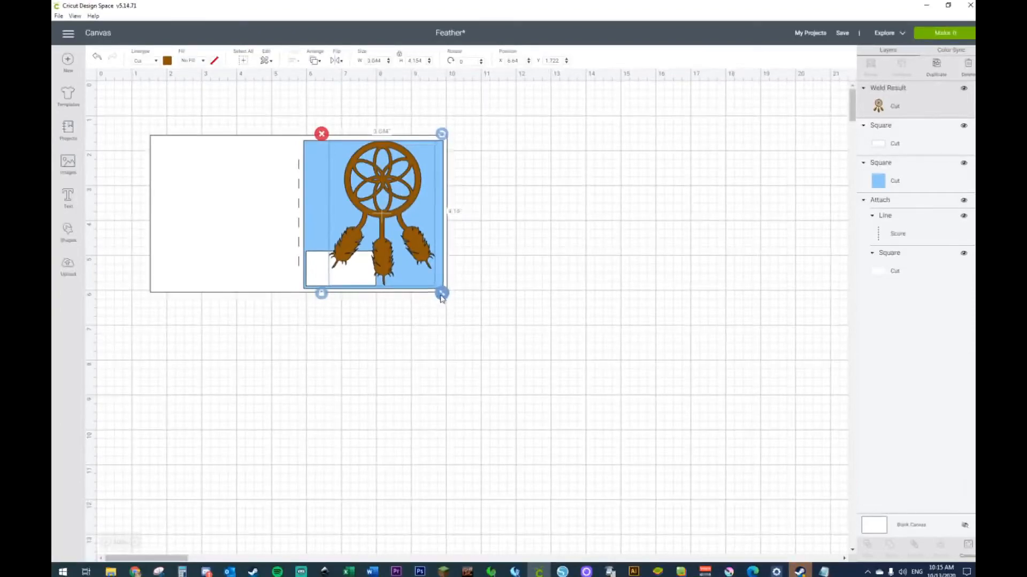
left_click_drag(441, 294, 431, 288)
mouse_move(413, 239)
left_mouse_down()
mouse_move(421, 246)
mouse_move(412, 244)
left_mouse_up()
Recolor the dreamcatcher yellow and deselect it.
left_click(167, 61)
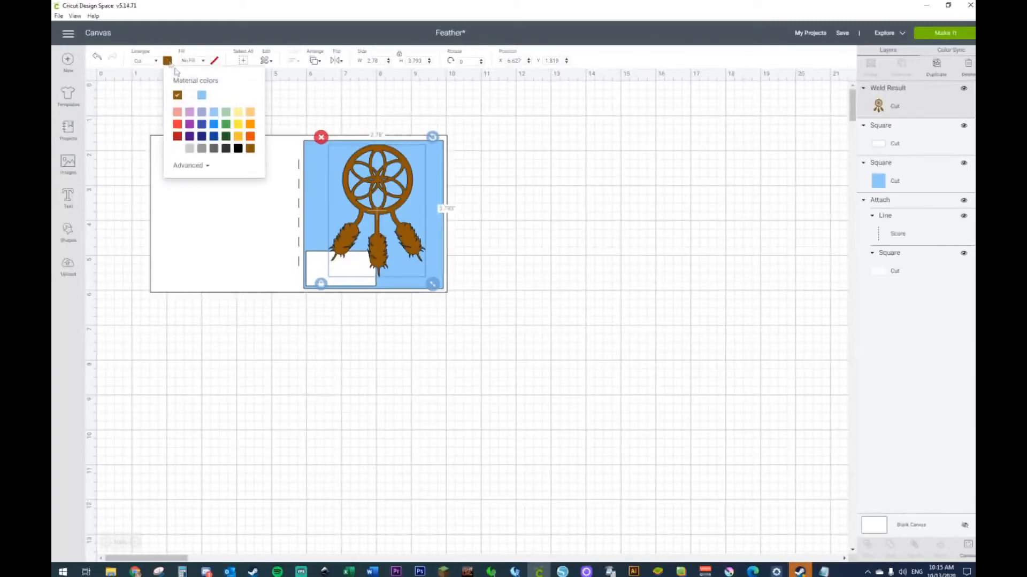
left_click(238, 126)
left_click(559, 221)
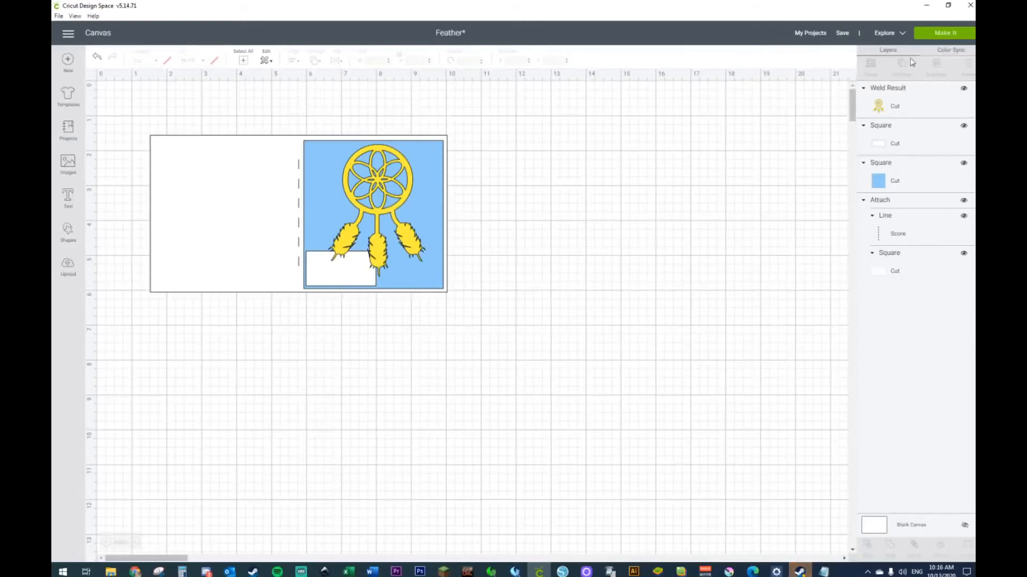
Send the project to the cutting preparation, review the white, yellow and blue mats, and continue to the machine connection stage.
left_click(943, 33)
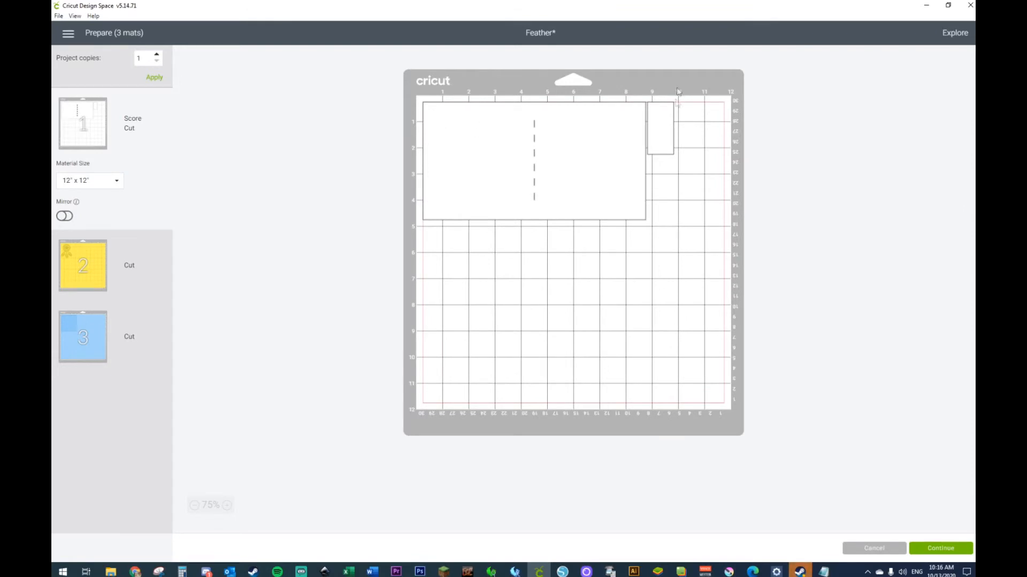
left_click(138, 298)
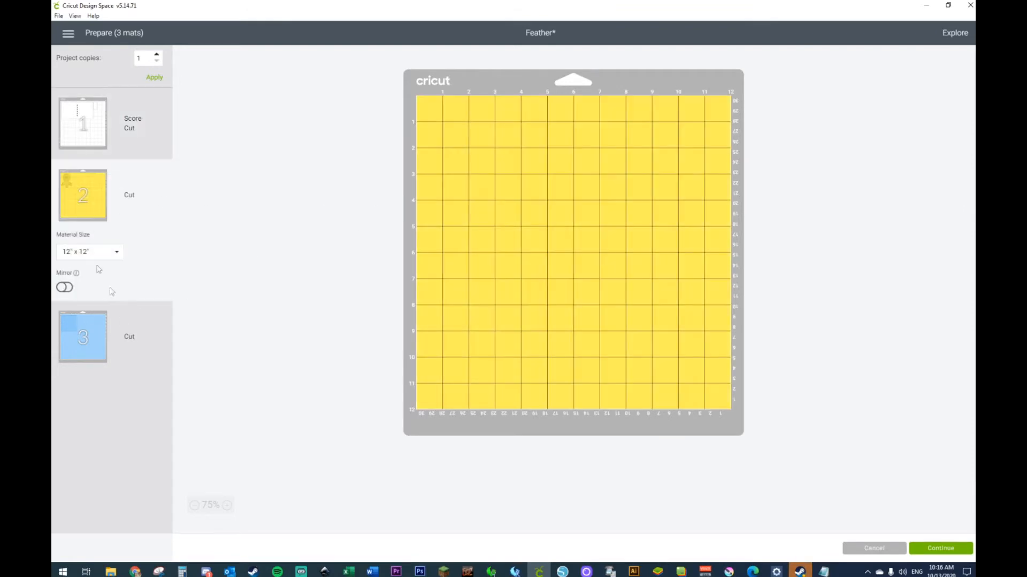
left_click(98, 343)
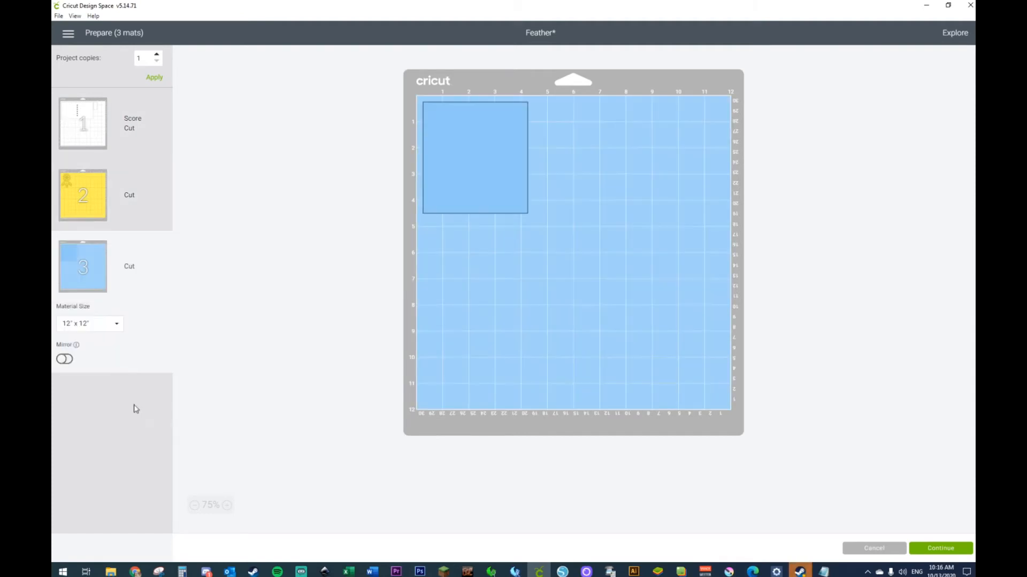
left_click(92, 120)
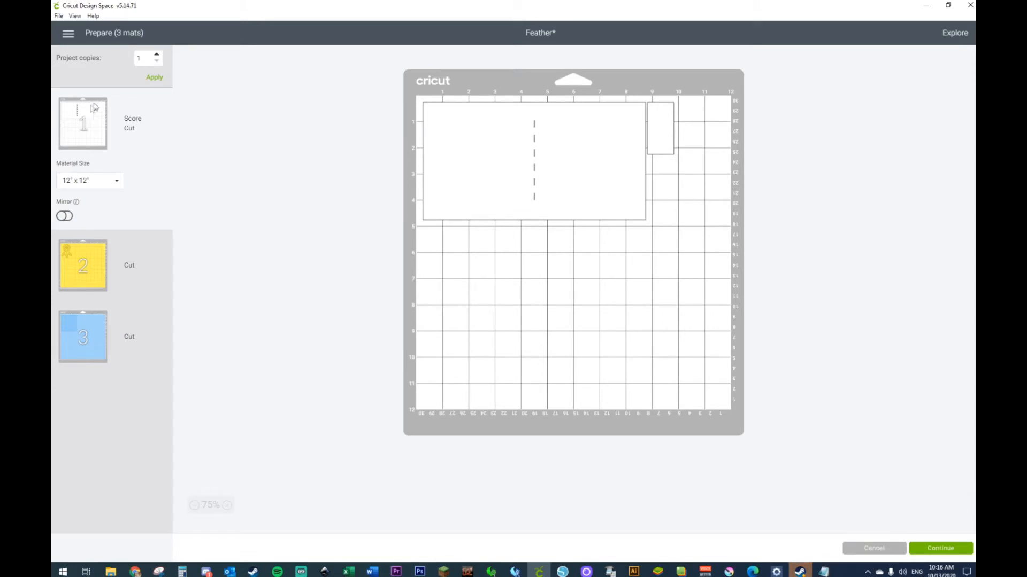
left_click(959, 549)
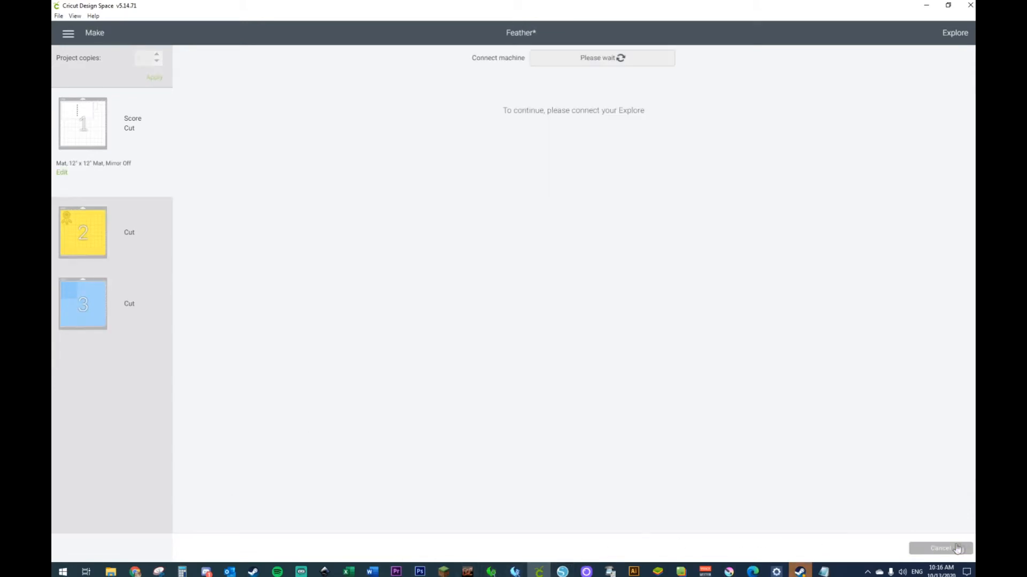